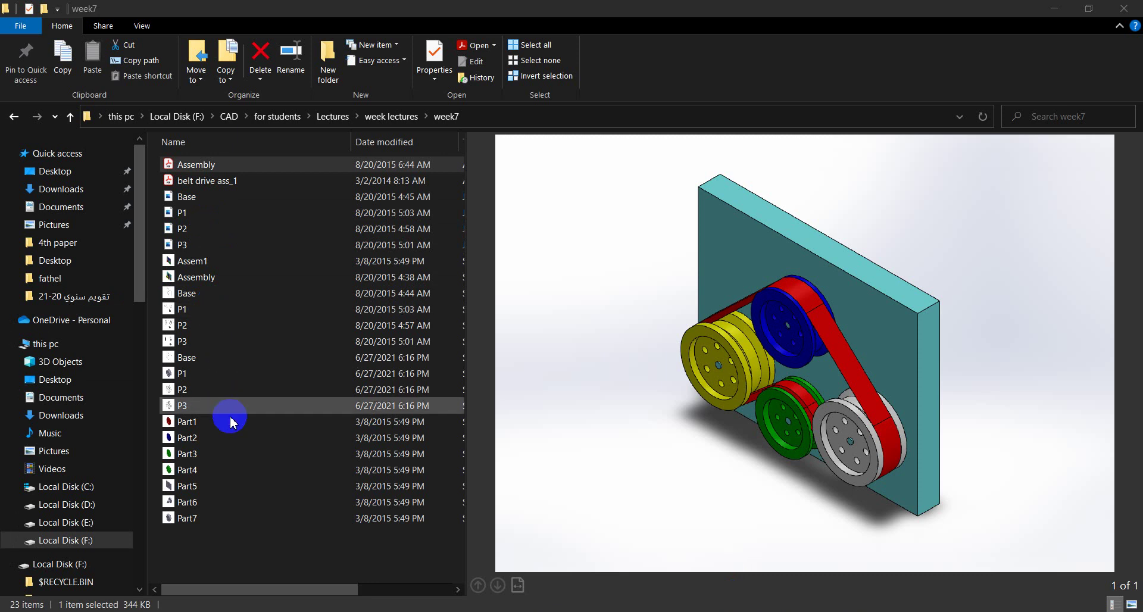
Widen the Type column in week7 to show full type names, then minimize both Explorer windows.
drag(331, 584, 430, 569)
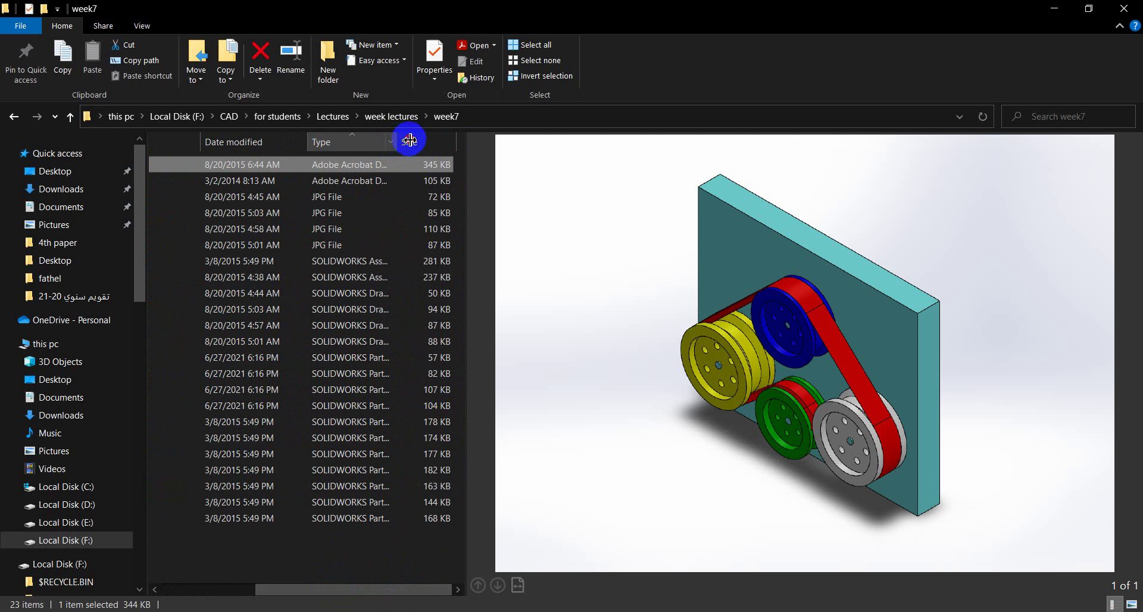
drag(402, 141, 446, 142)
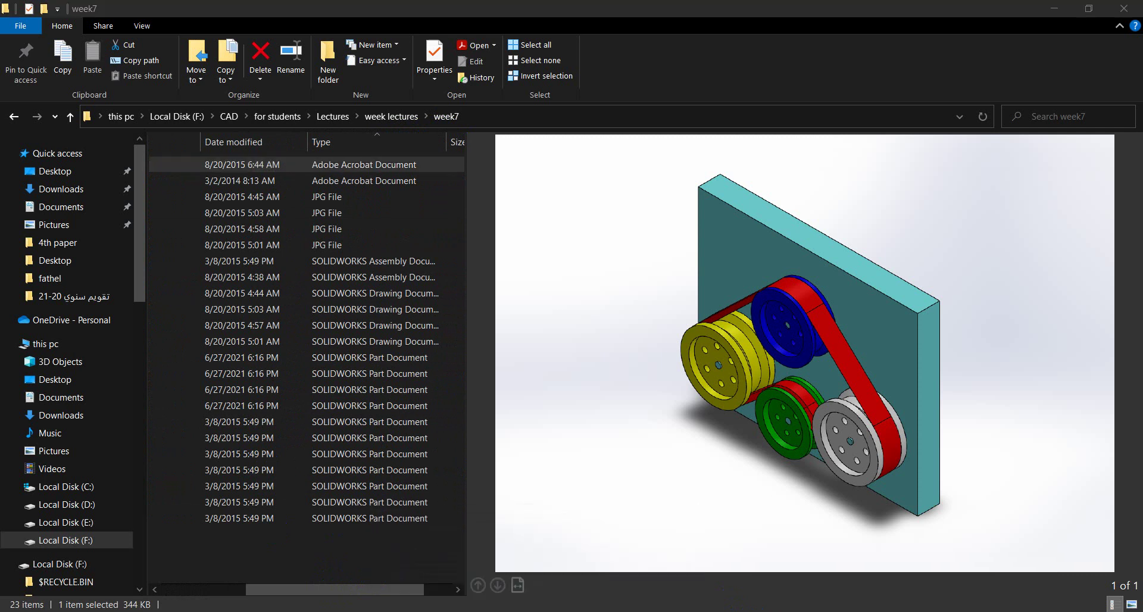
click(1058, 12)
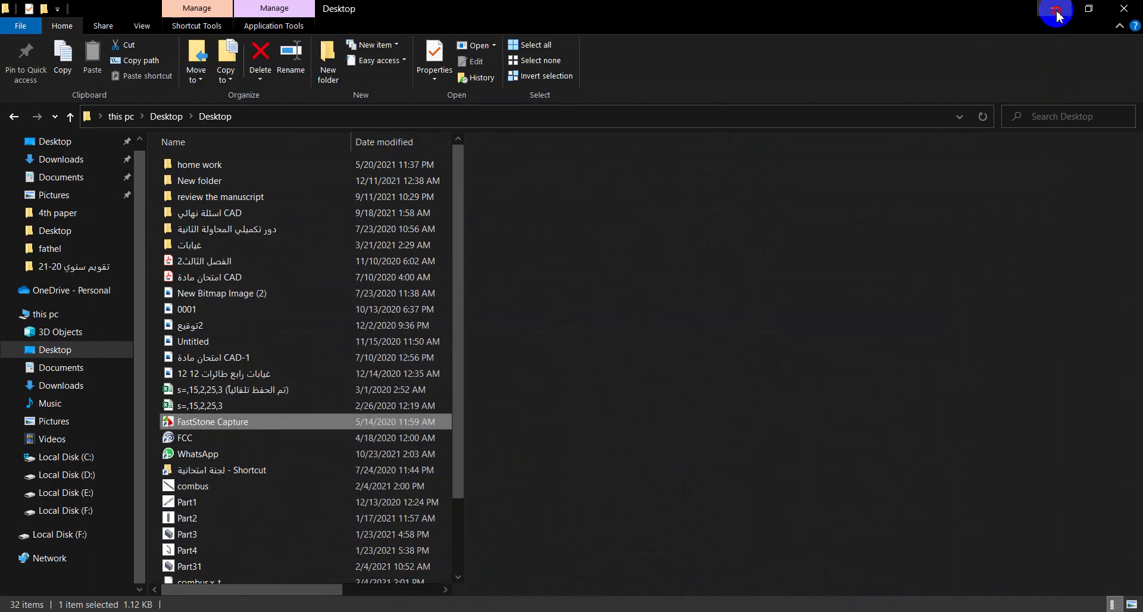
click(1055, 9)
Launch SOLIDWORKS 2016 and create a new Assembly document, Assem1.
double_click(87, 28)
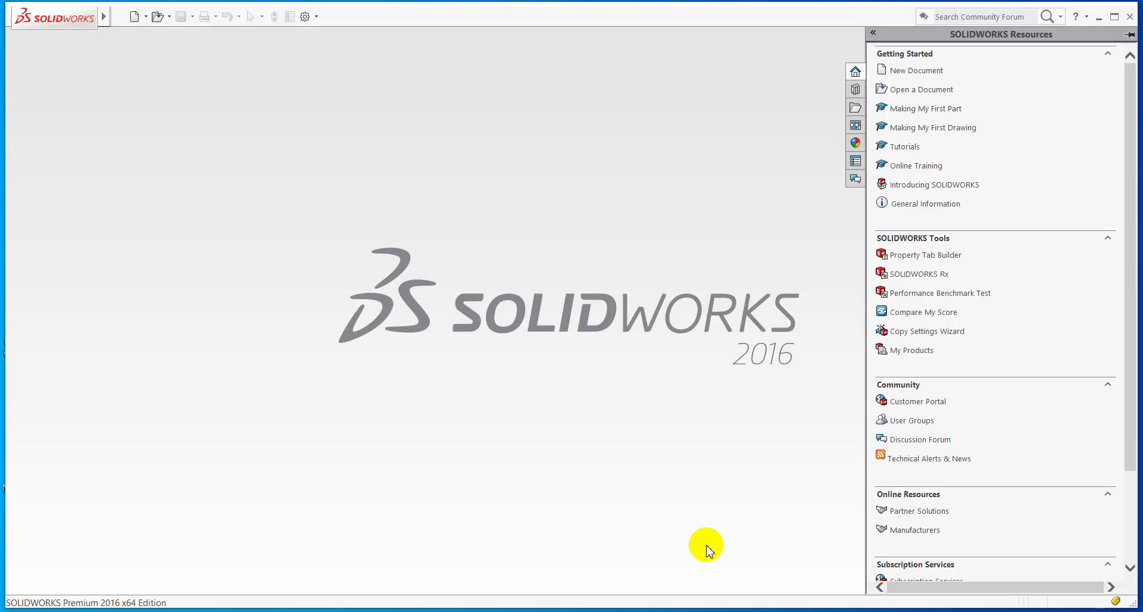
click(707, 550)
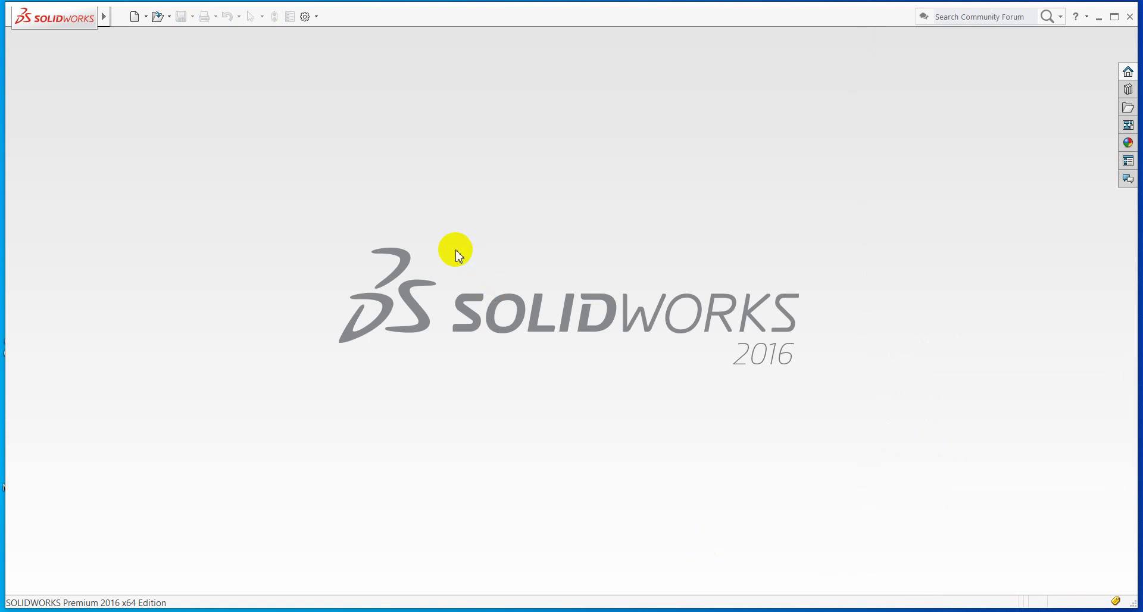
click(134, 18)
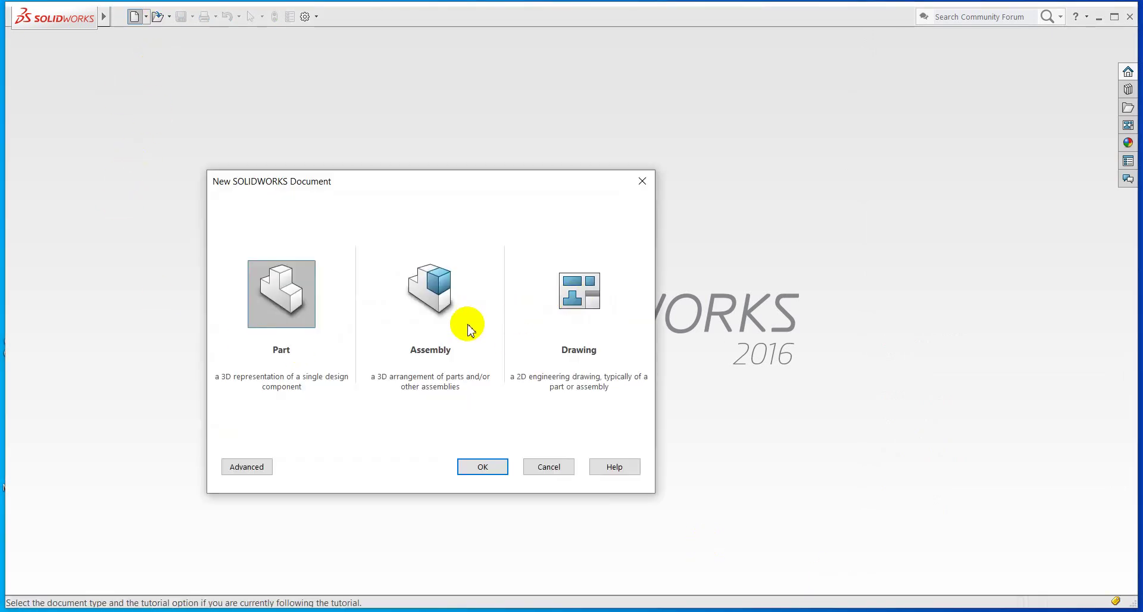
click(422, 307)
click(471, 467)
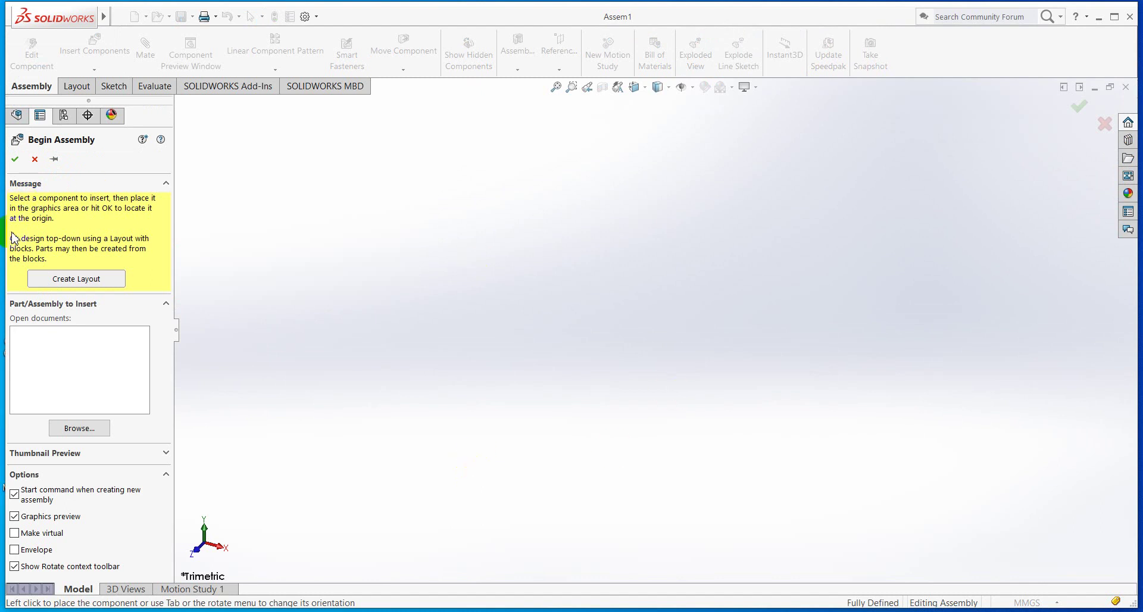
Browse to the F:\CAD\for students\Lectures\week lectures\week7 folder.
click(66, 428)
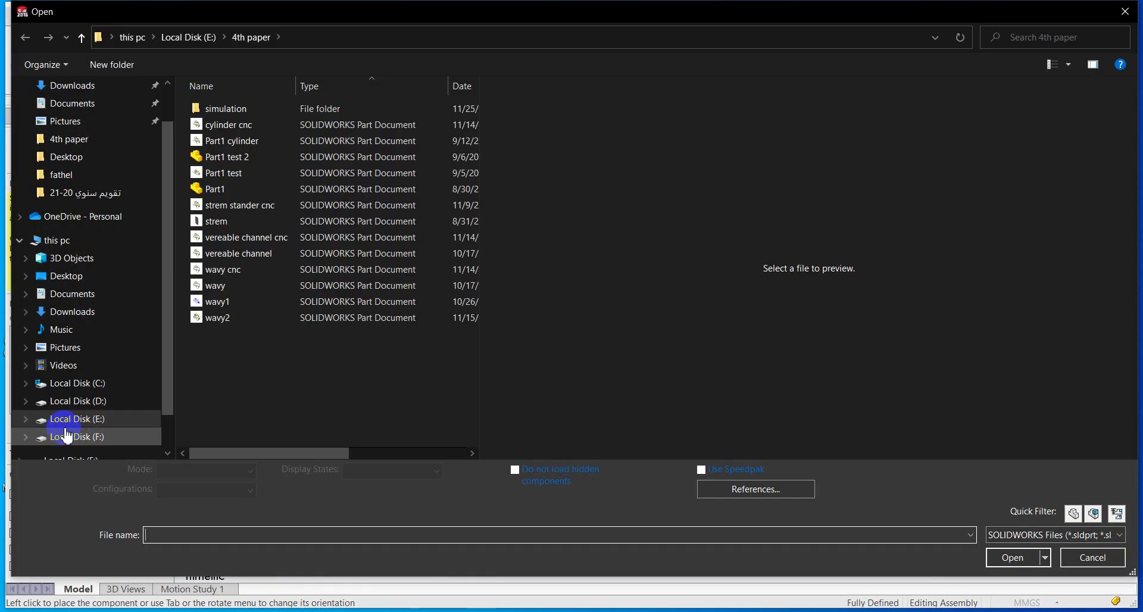
click(60, 459)
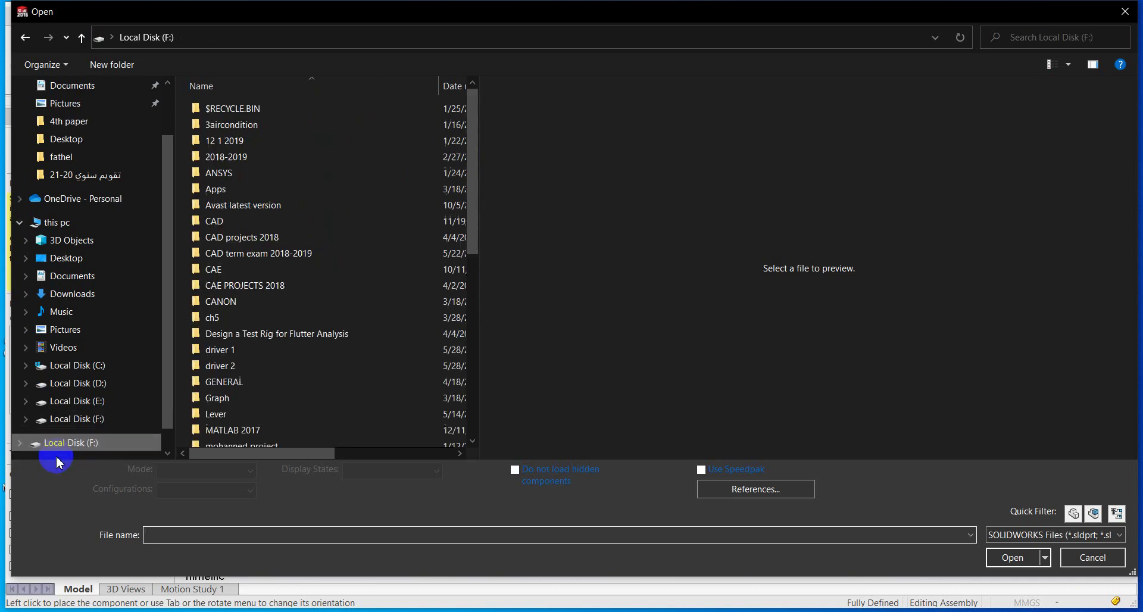
double_click(231, 222)
click(232, 150)
double_click(232, 144)
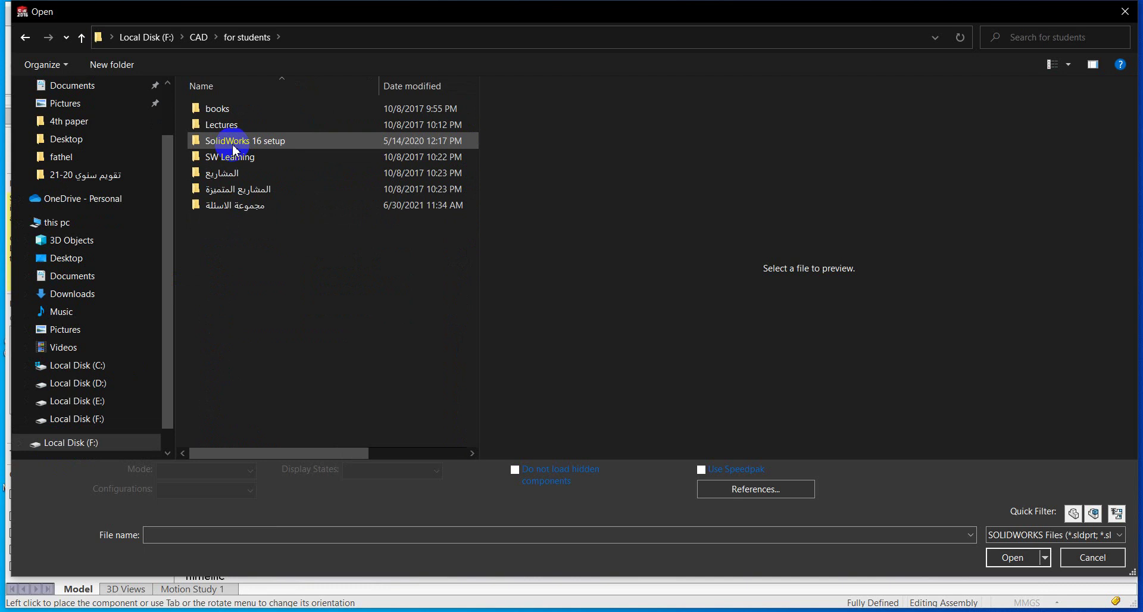
double_click(241, 130)
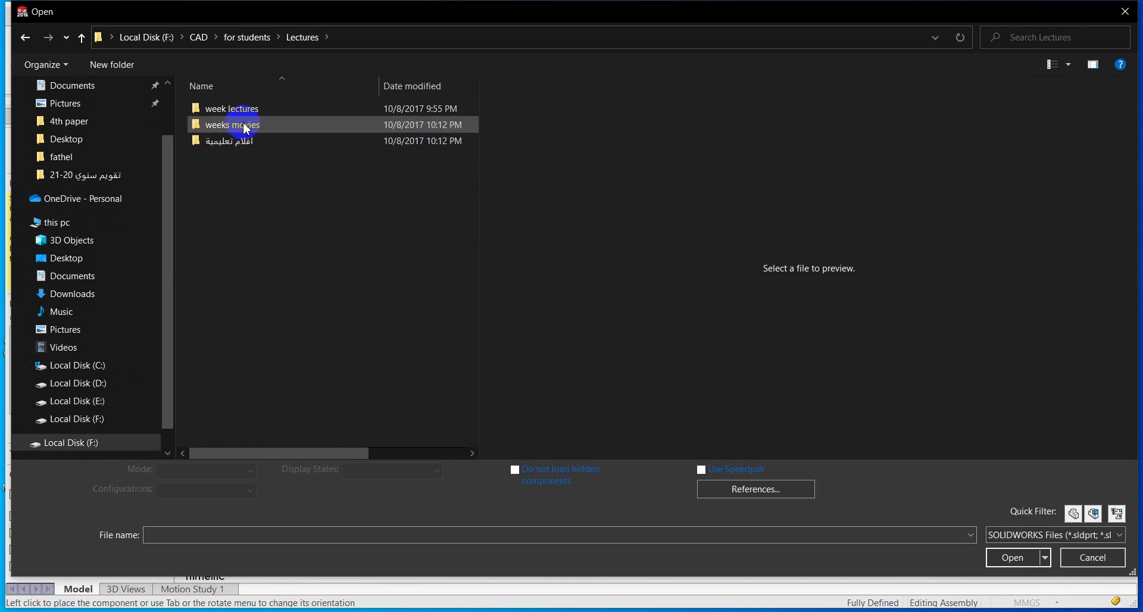
double_click(269, 109)
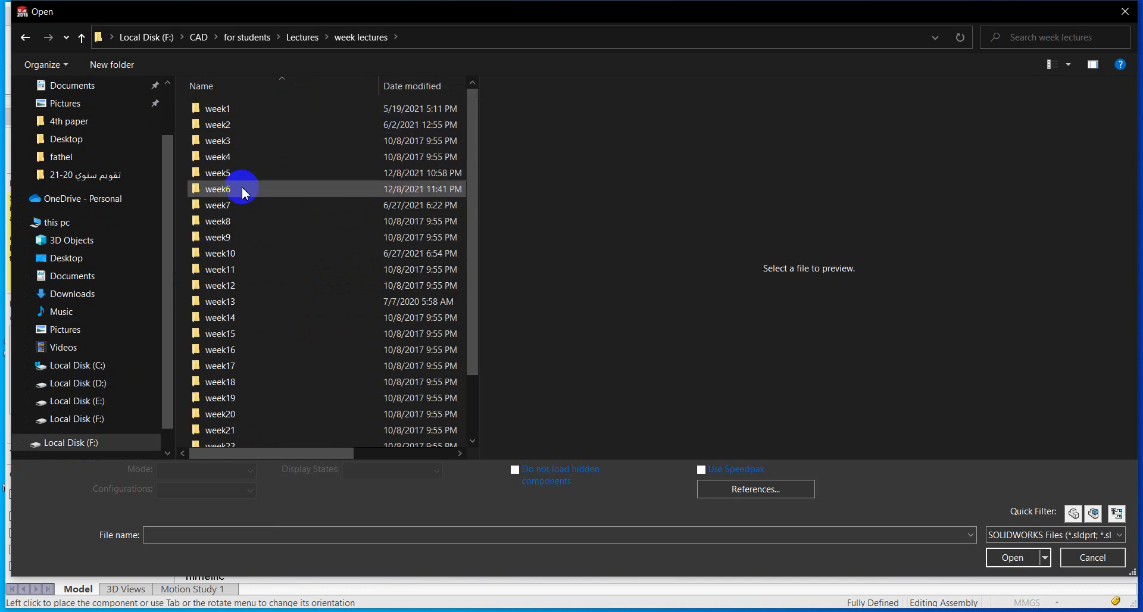
double_click(244, 207)
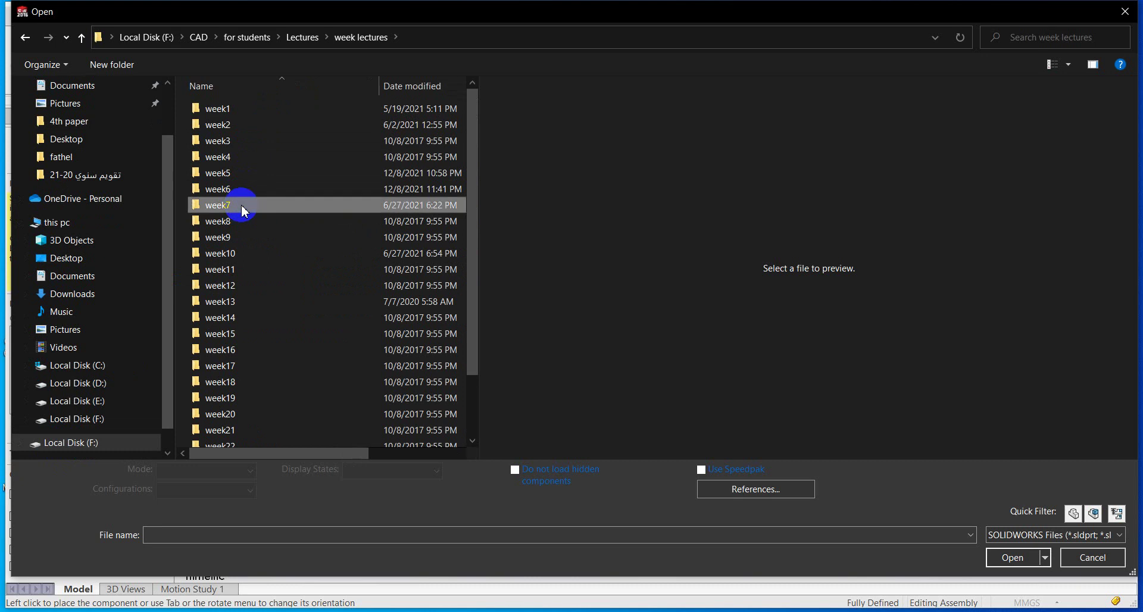
Preview the Assem1, Base and Part1–Part7 files in the week7 folder.
click(218, 110)
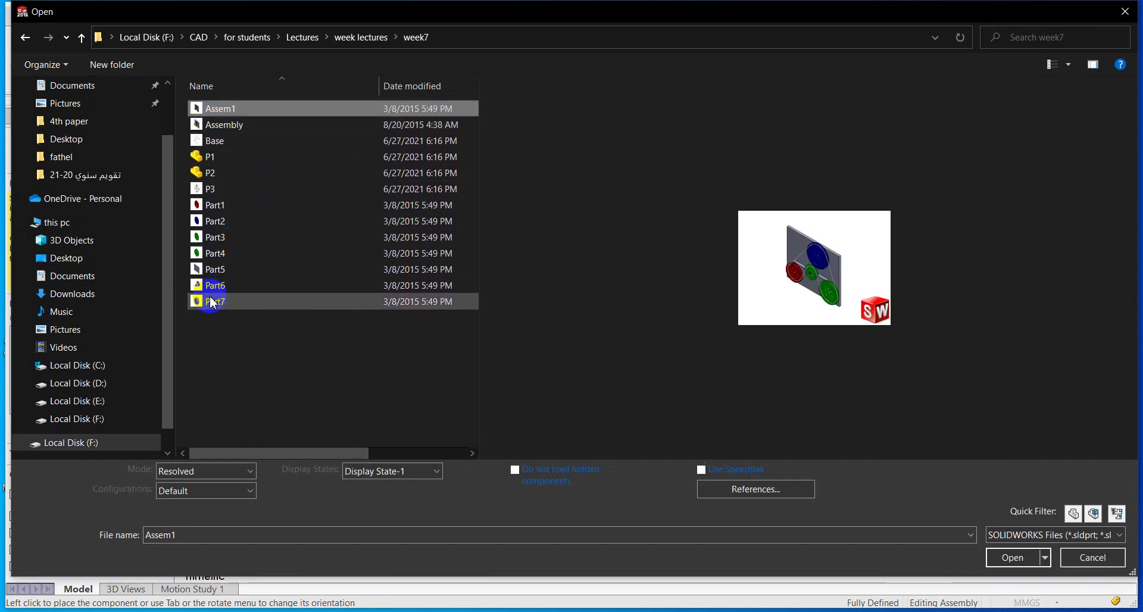
click(254, 149)
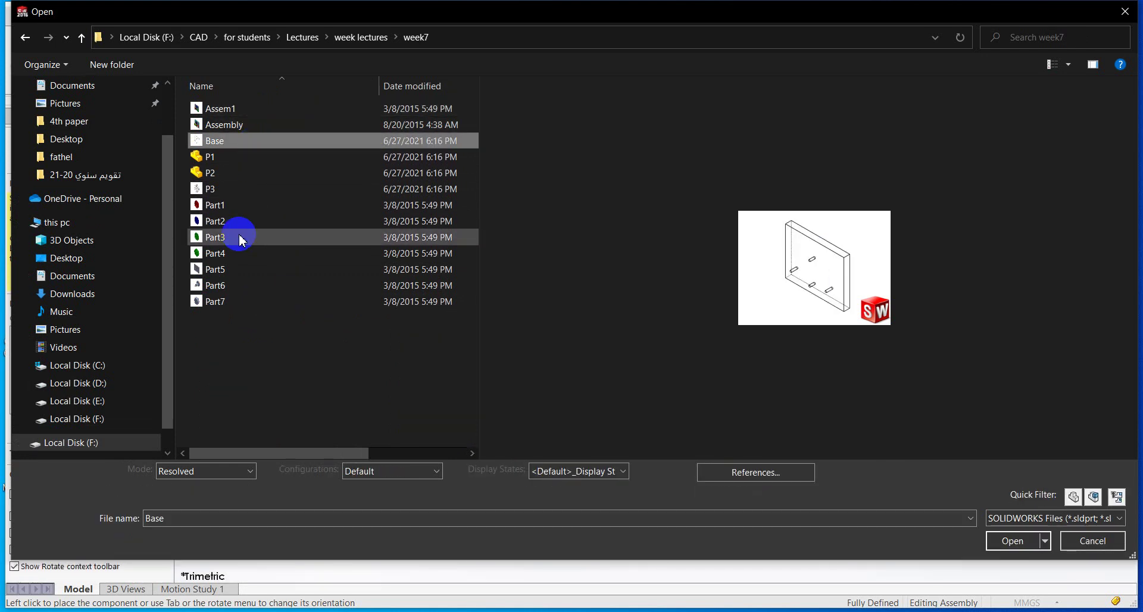
click(248, 206)
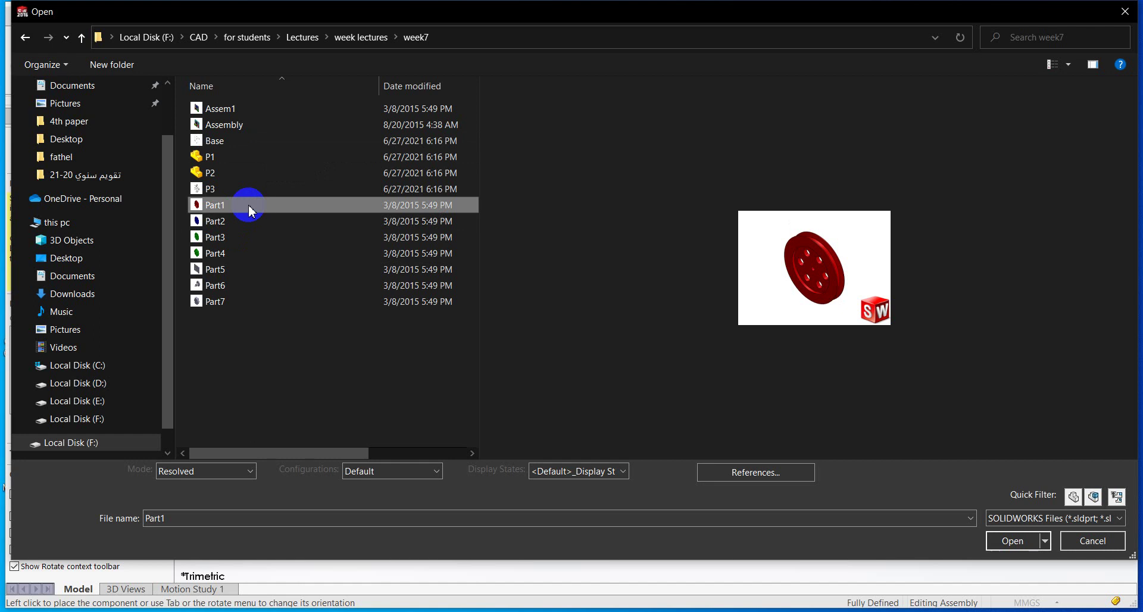
click(226, 271)
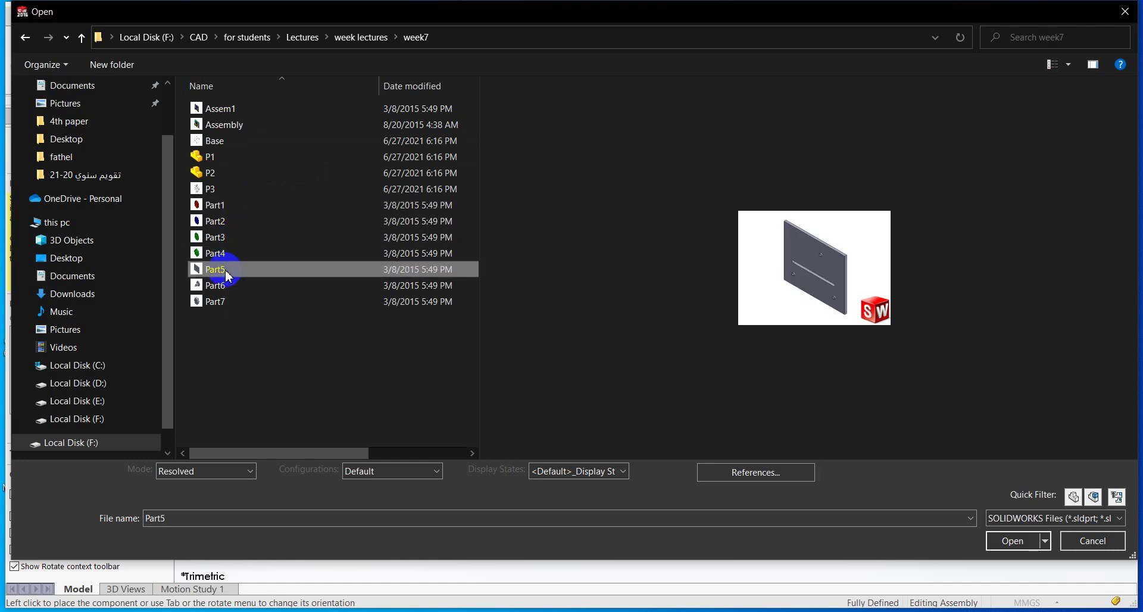
click(230, 288)
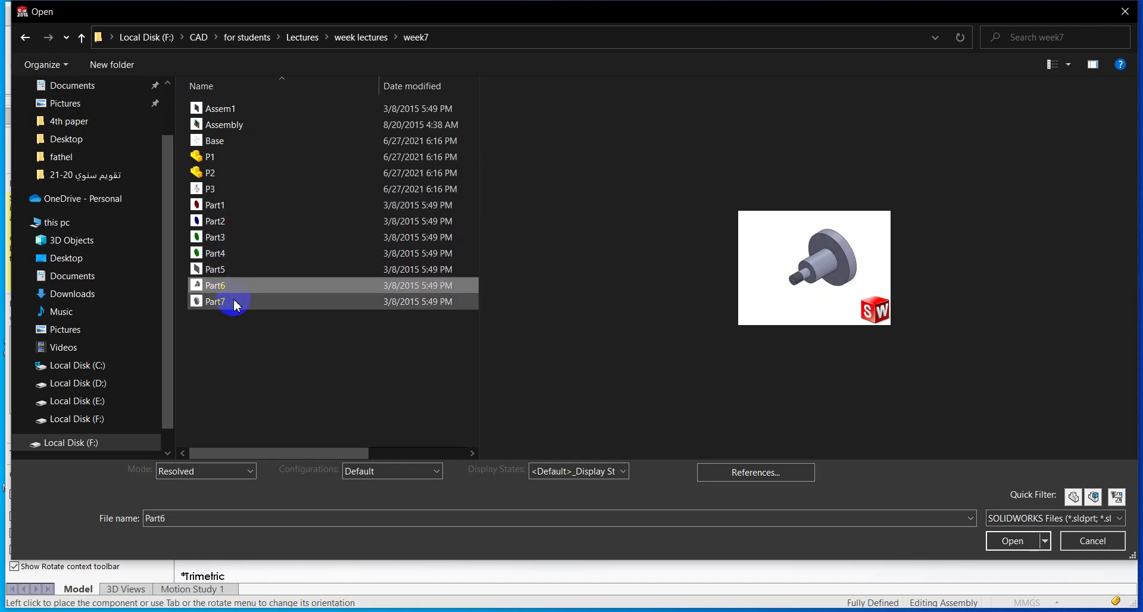
click(233, 304)
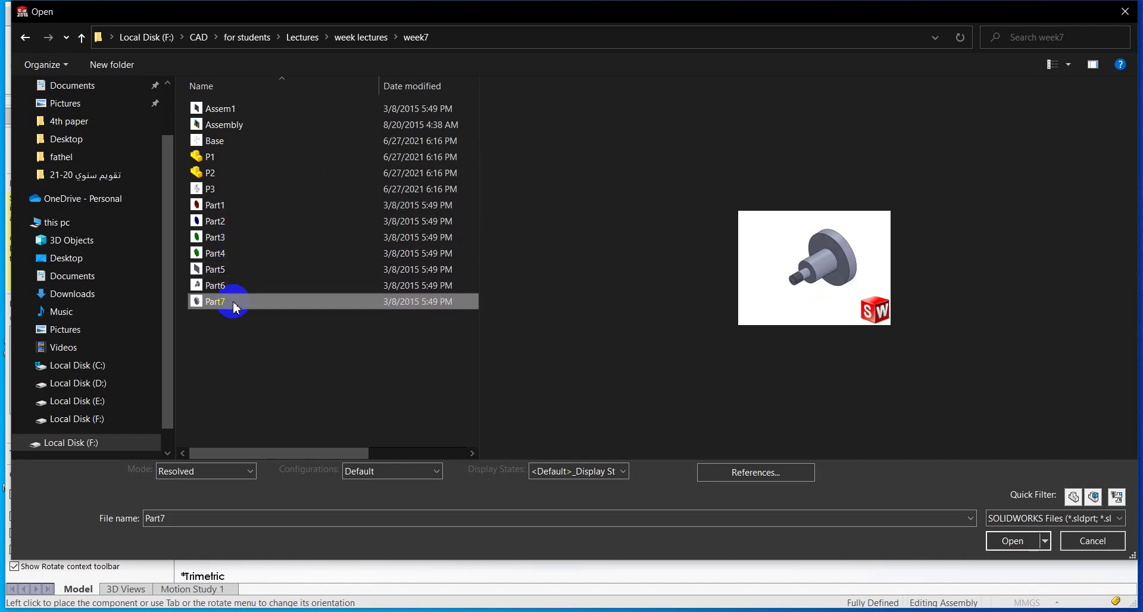
click(233, 256)
click(236, 238)
click(238, 221)
click(237, 206)
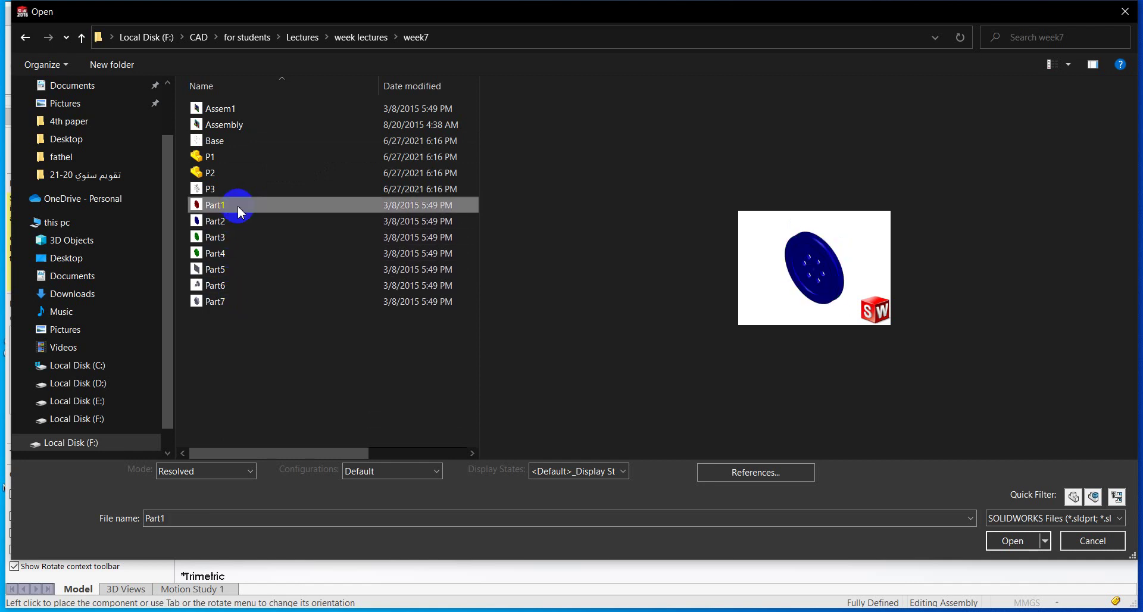
Select Base, P1, P2 and P3 and open them for insertion.
click(241, 142)
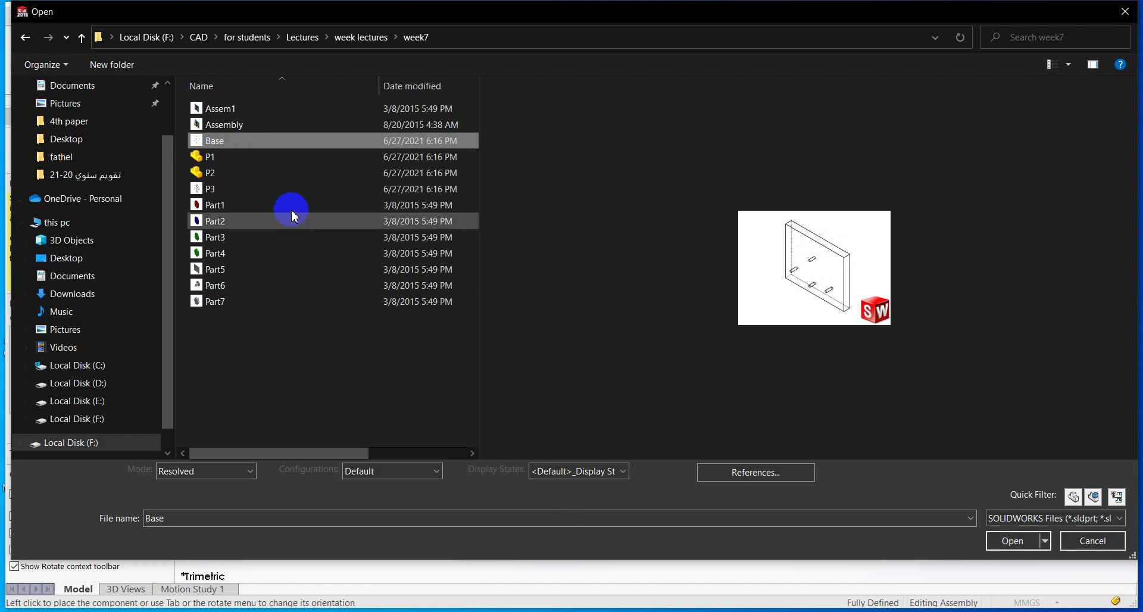
ctrl+click(243, 158)
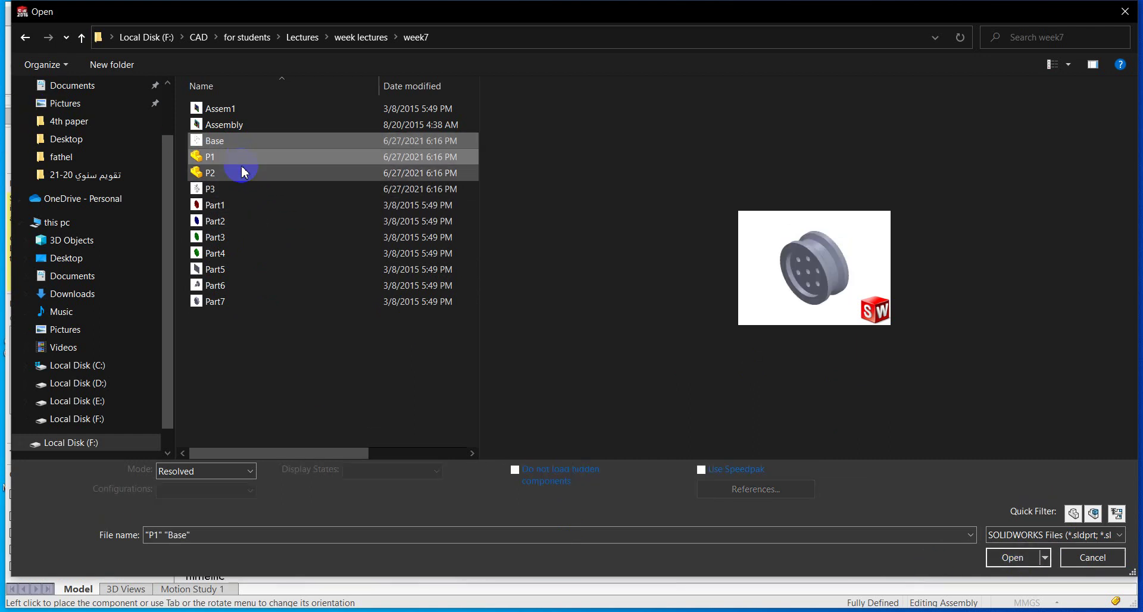
ctrl+click(241, 173)
ctrl+double_click(243, 189)
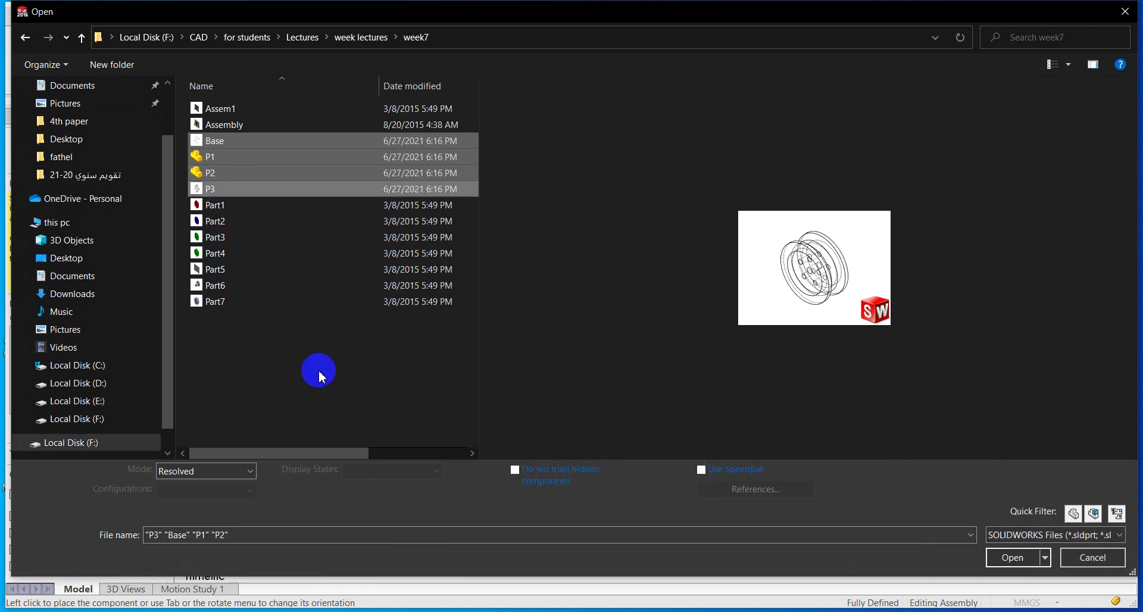
click(1012, 557)
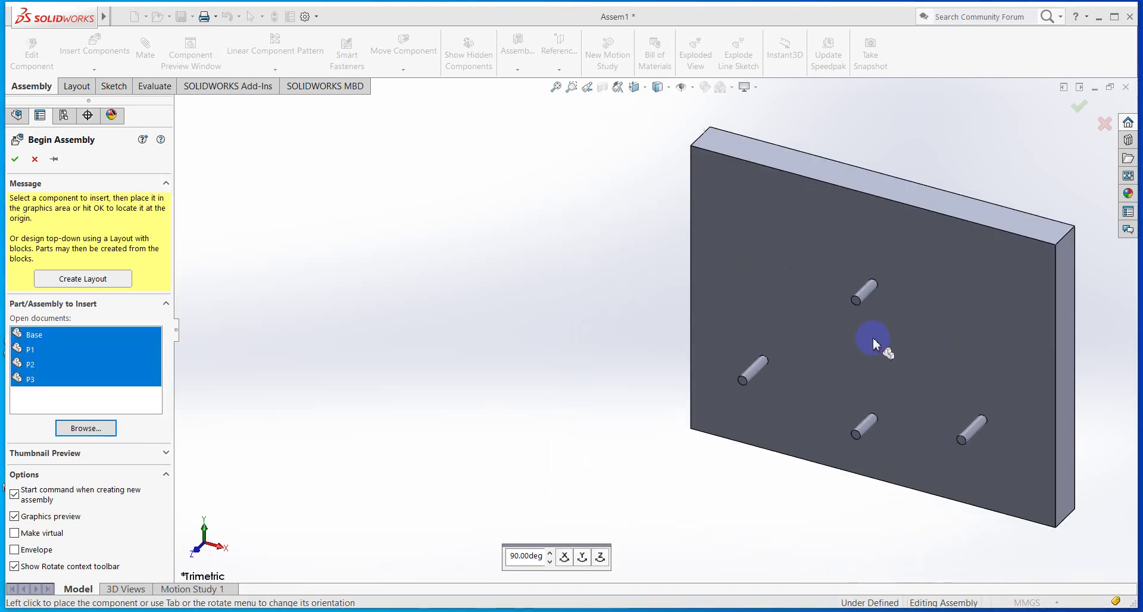
Place the Base plate and pulleys P1, P2 and P3, then return to the week7 window.
click(816, 298)
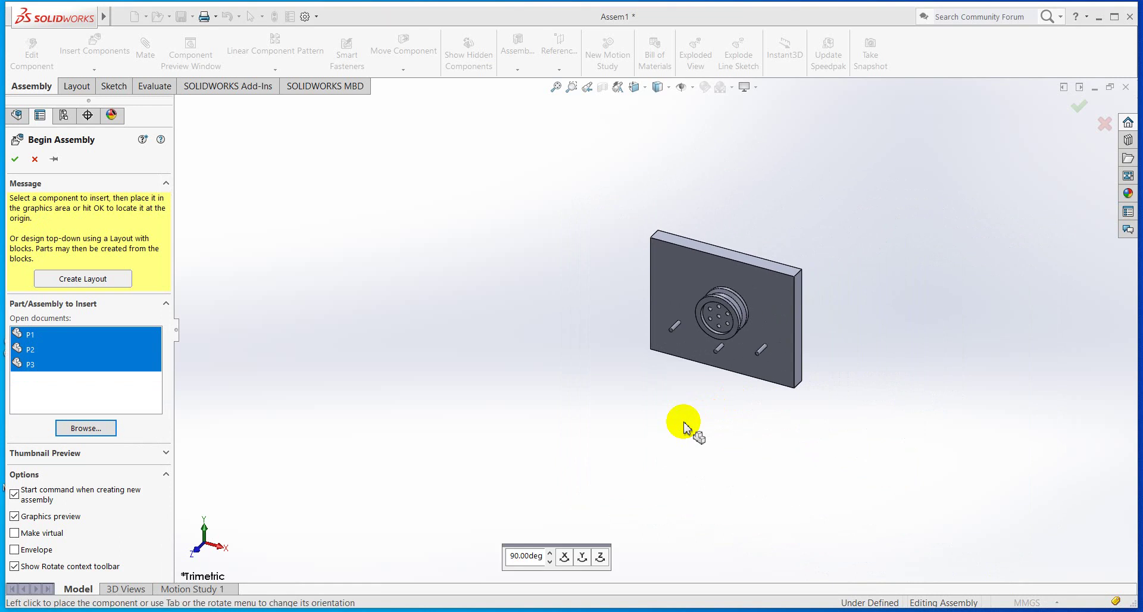
click(914, 459)
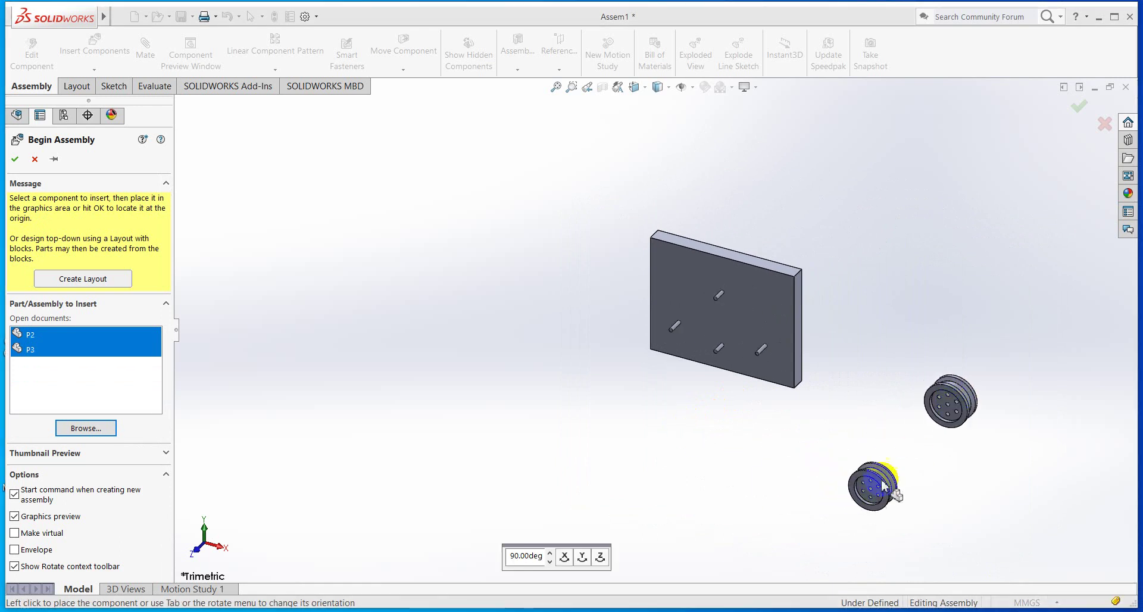
click(809, 489)
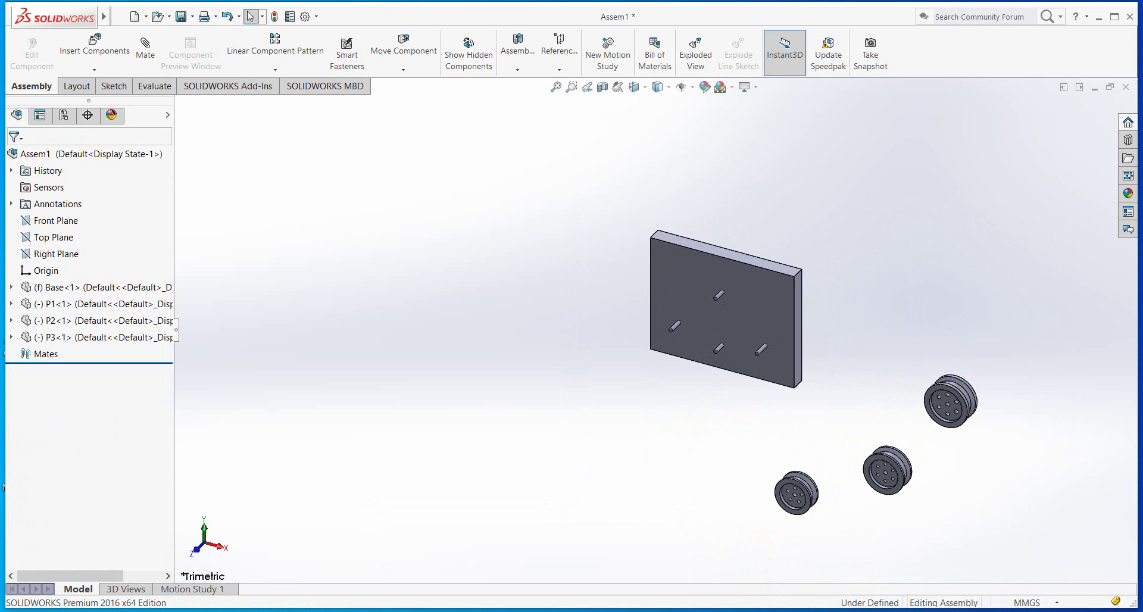
click(569, 566)
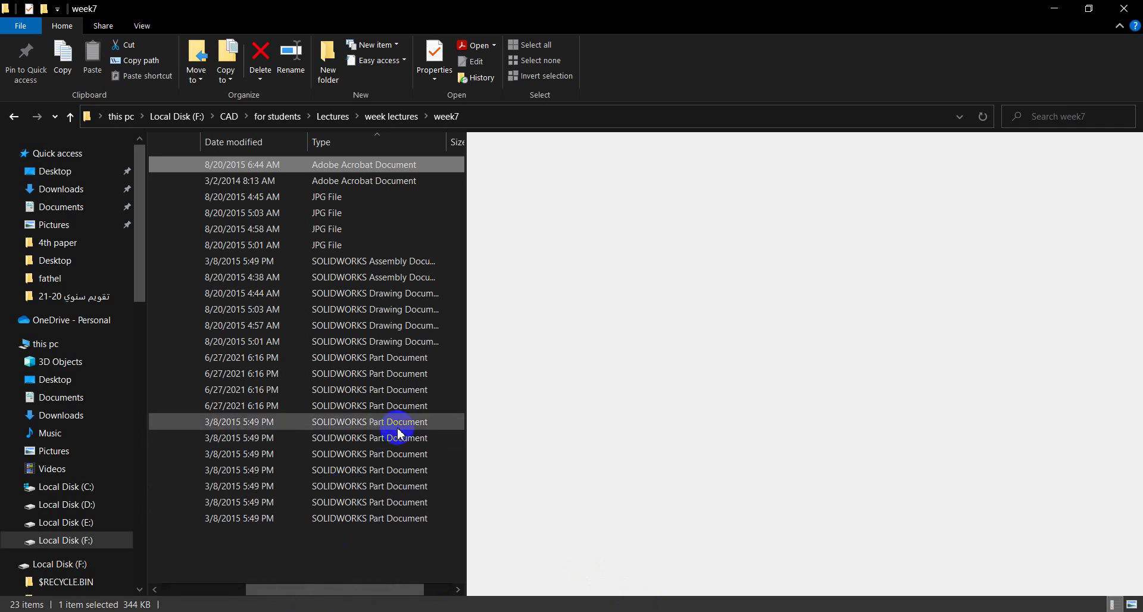
Preview the finished belt-drive Assembly file in week7, then switch back to SOLIDWORKS.
click(204, 589)
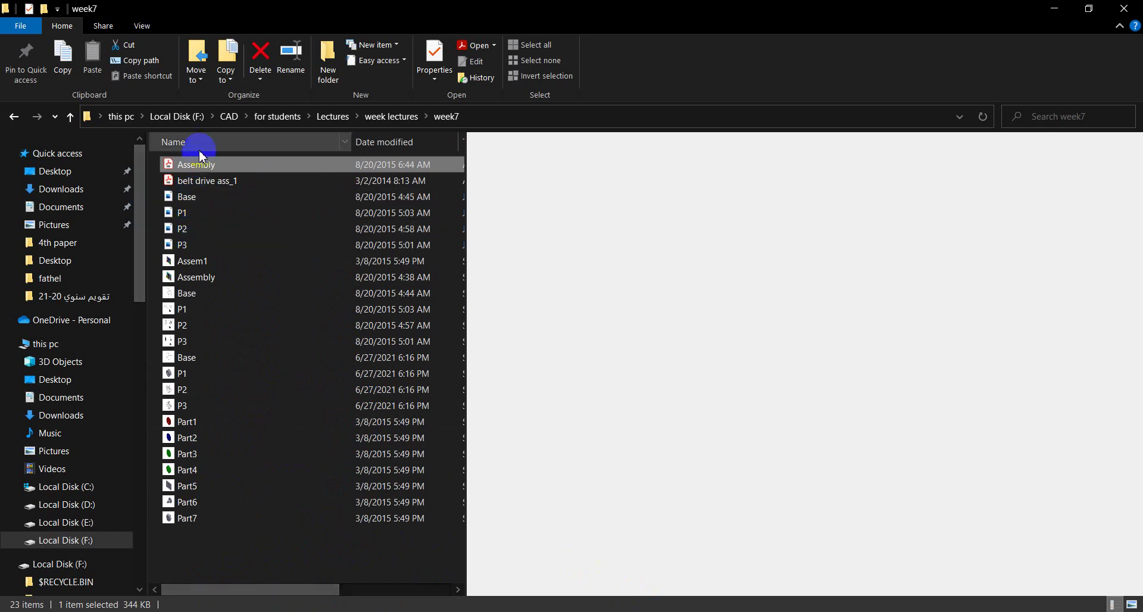
click(196, 180)
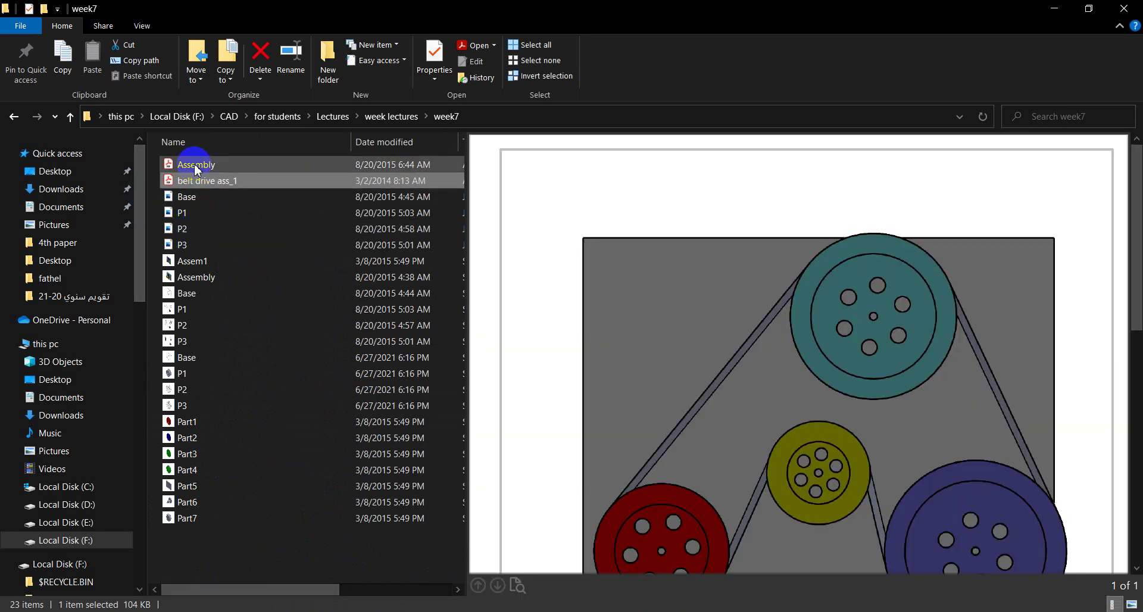
click(194, 163)
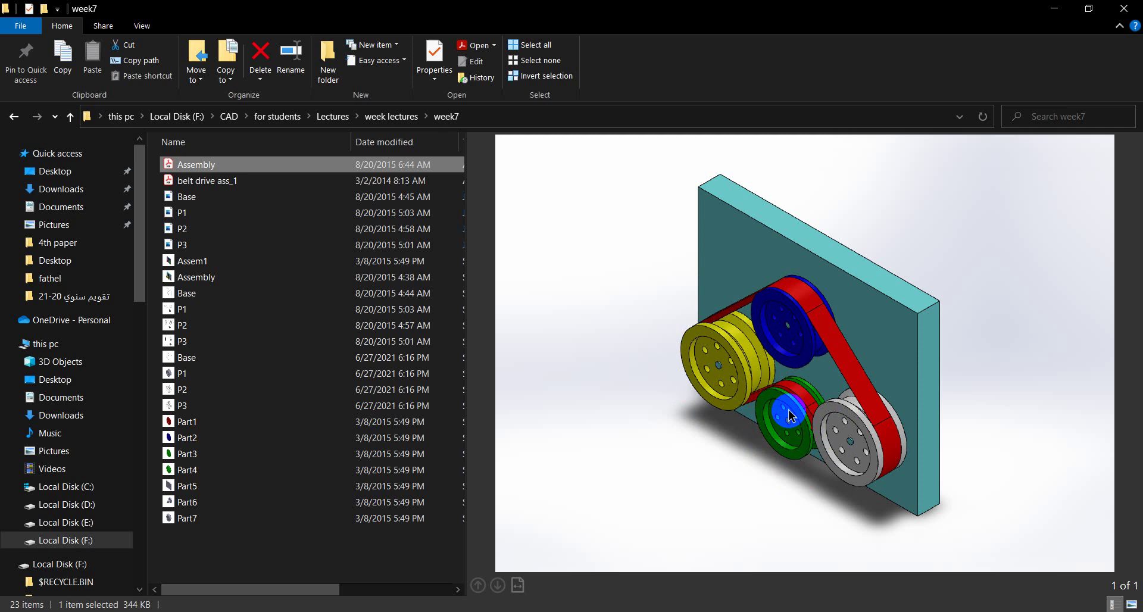
click(633, 546)
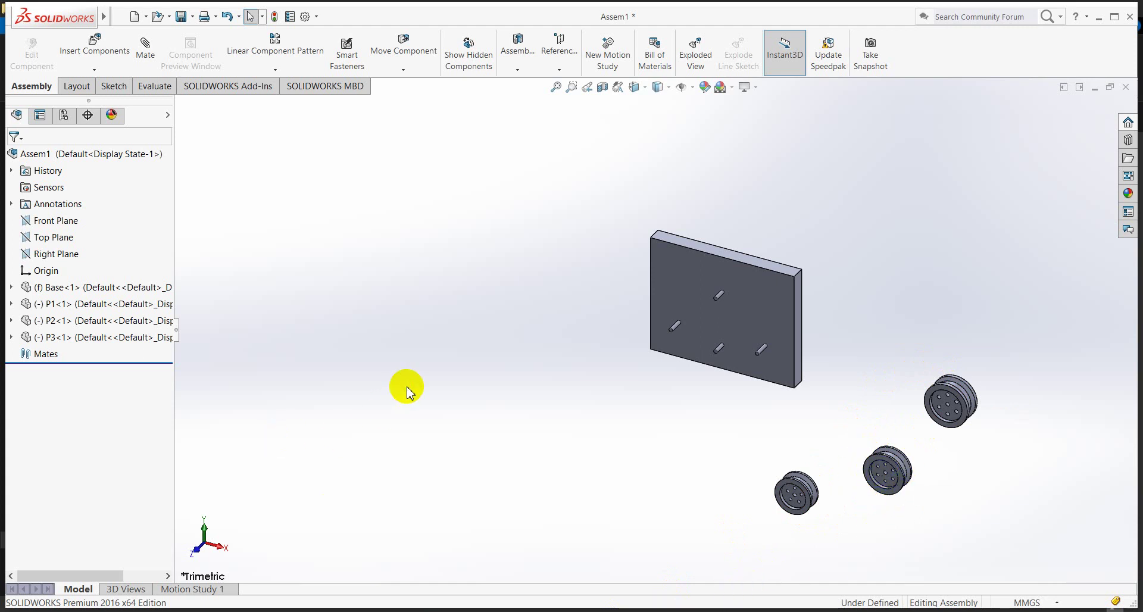
Insert a second copy of pulley P2 and place it beside the other pulleys.
click(95, 54)
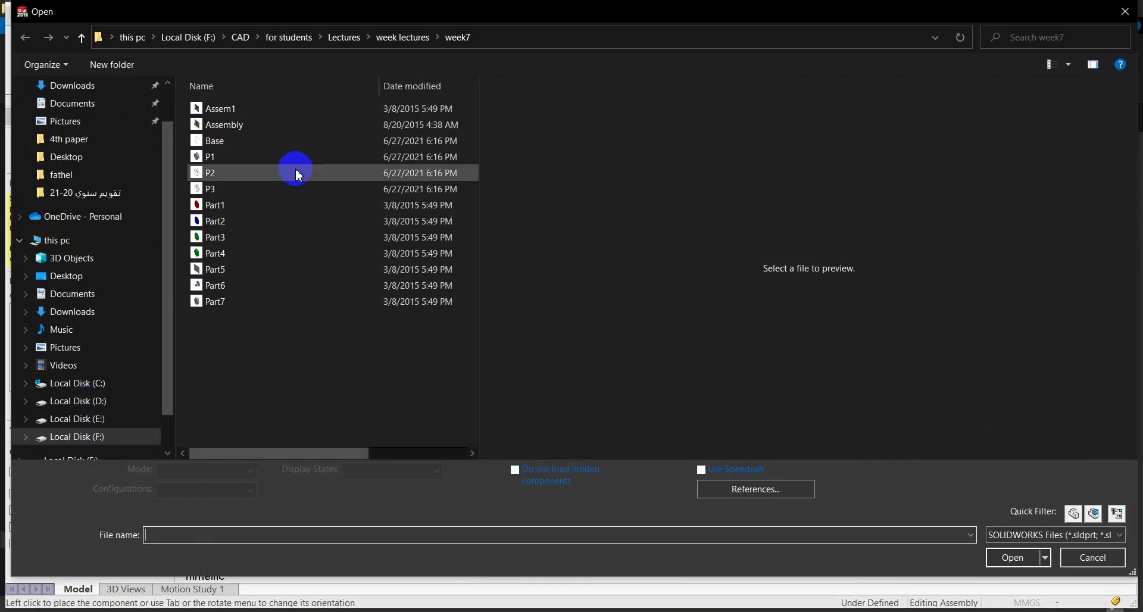
click(262, 179)
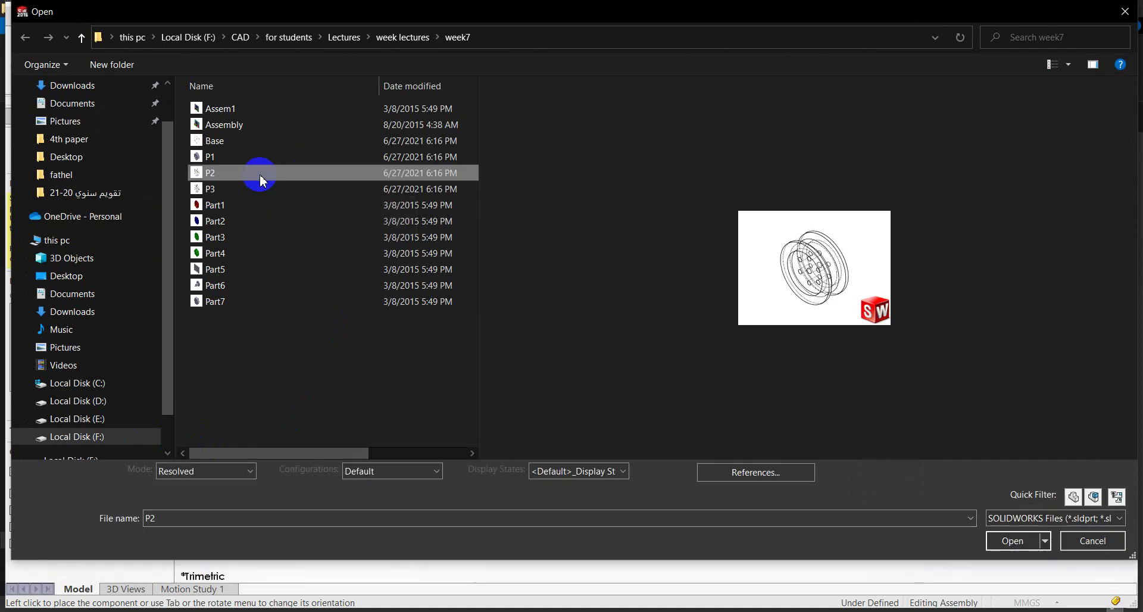
click(265, 159)
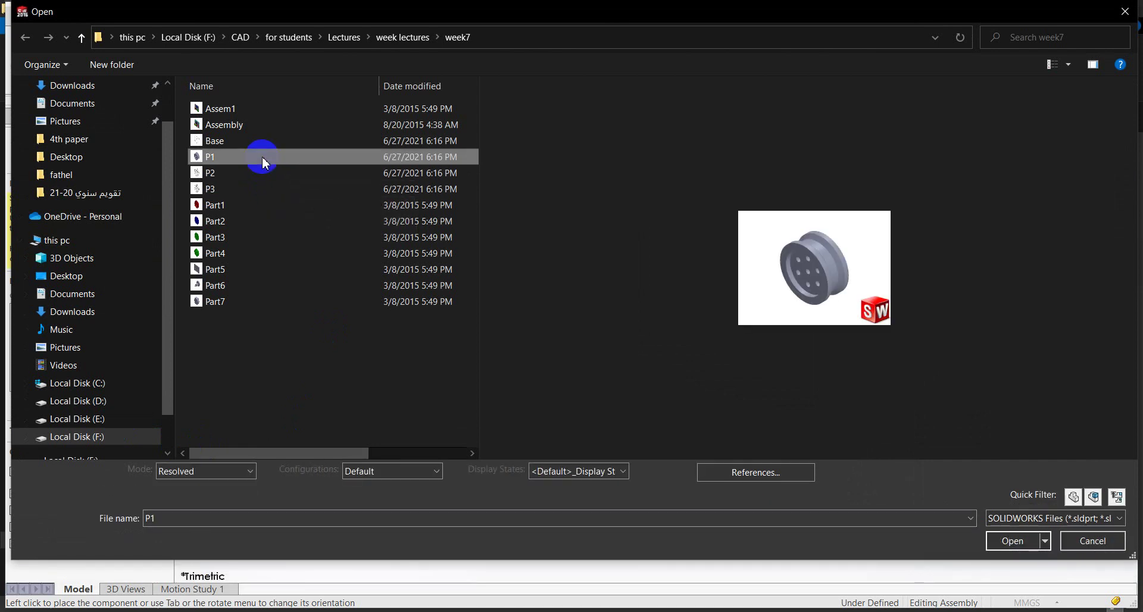
click(255, 178)
click(249, 193)
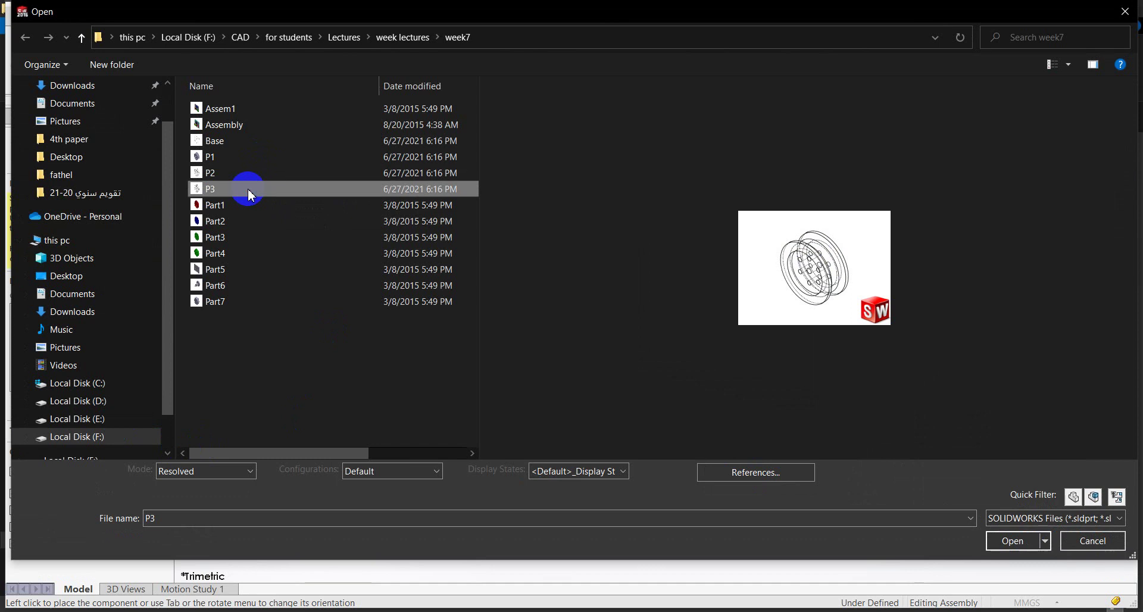
click(247, 176)
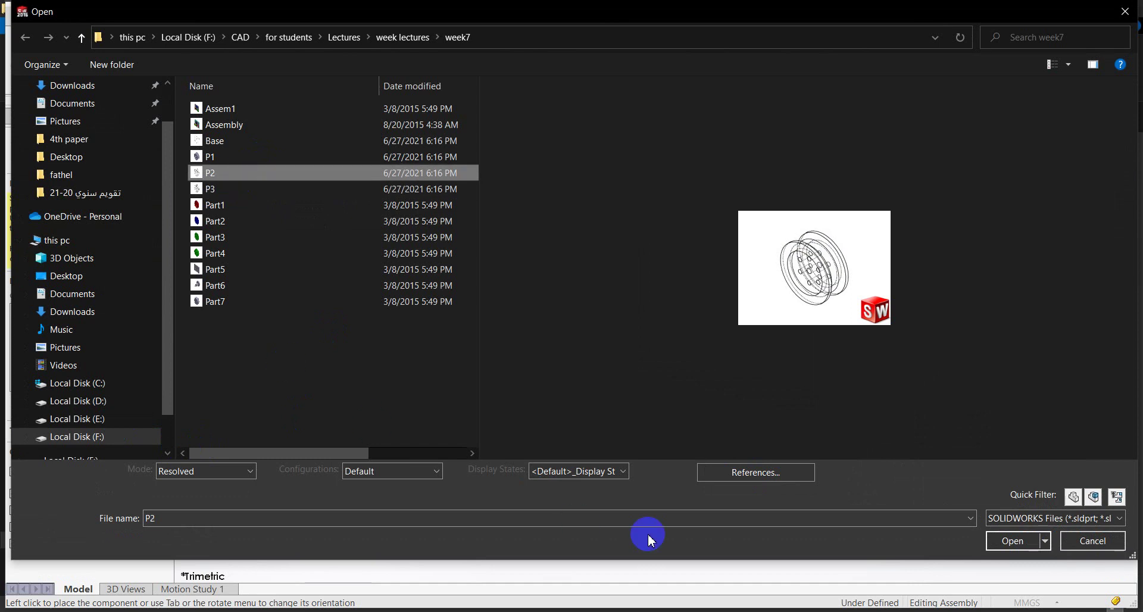
click(1012, 541)
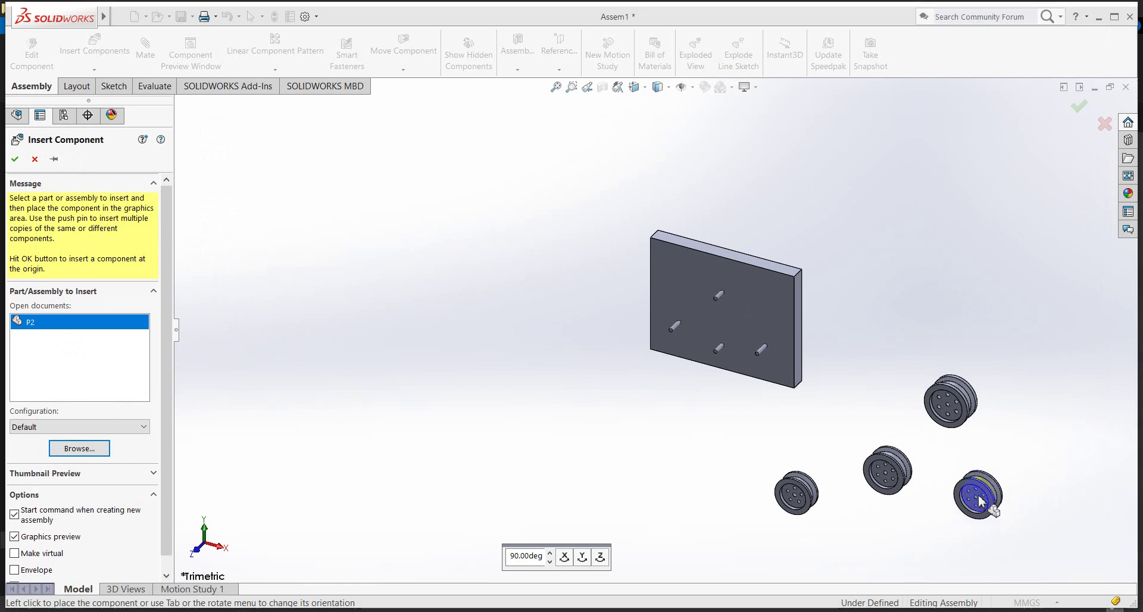
click(960, 528)
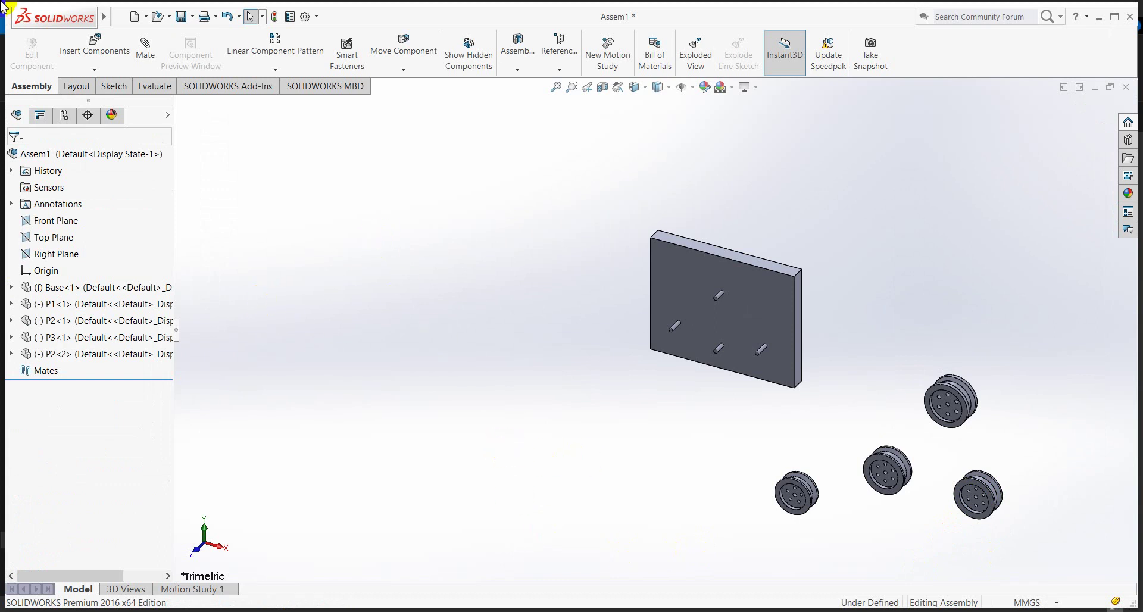
Add a Concentric mate between P1's centre hole and the left base-plate pin.
click(142, 56)
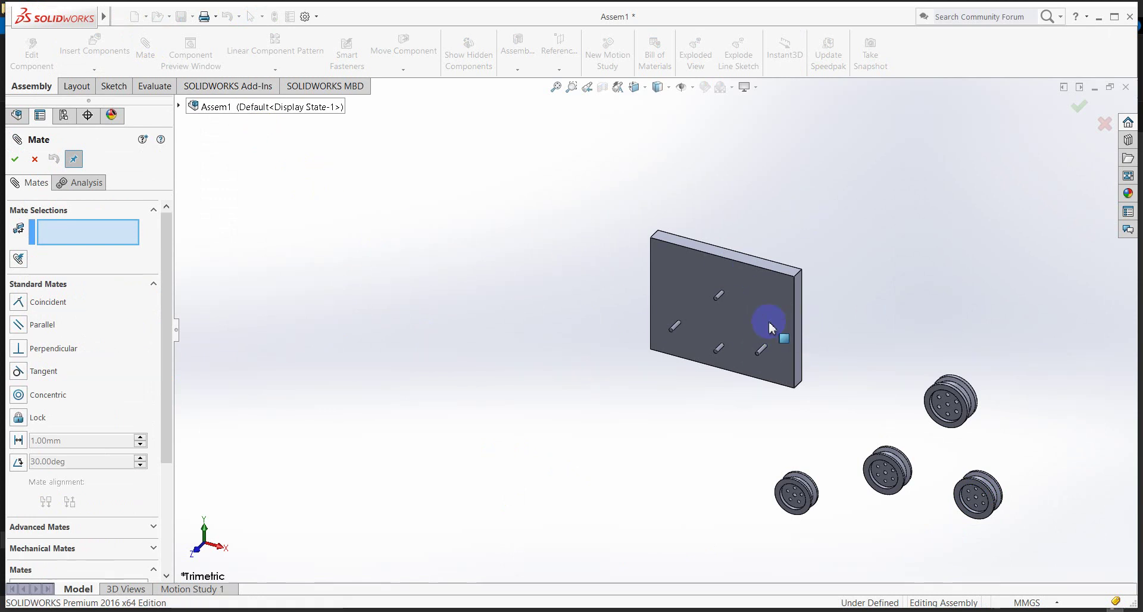
scroll(755, 326, down, 2)
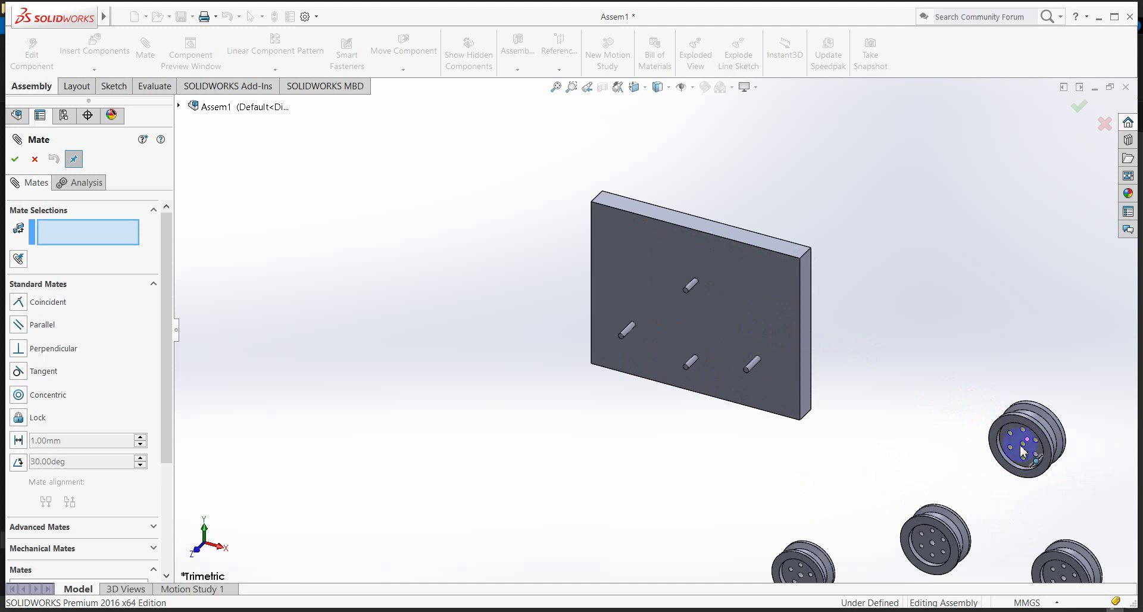
scroll(1027, 453, down, 2)
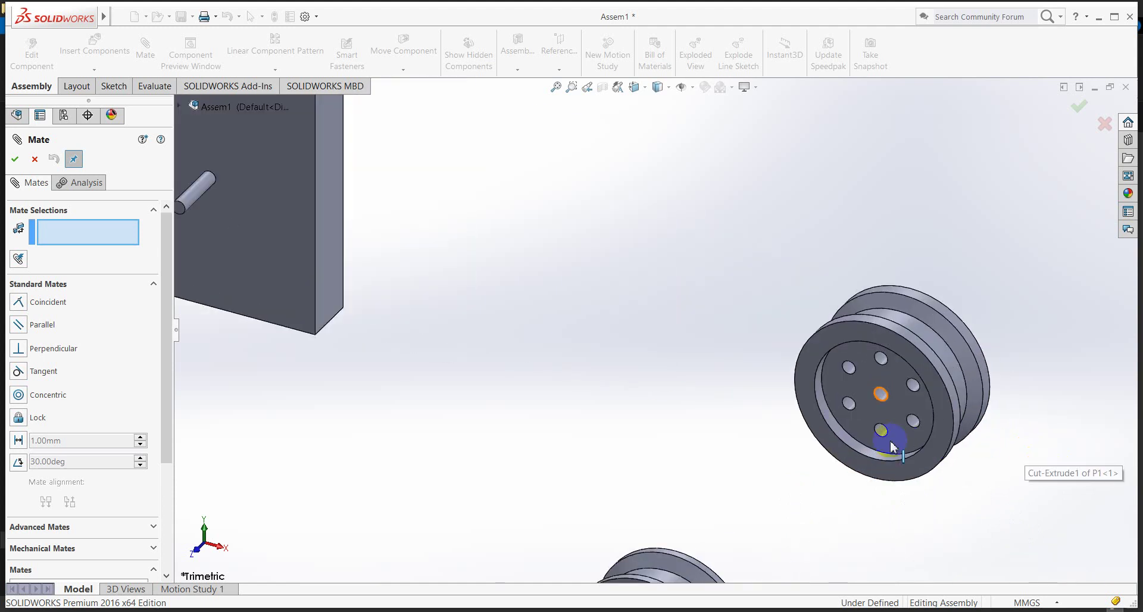
click(882, 395)
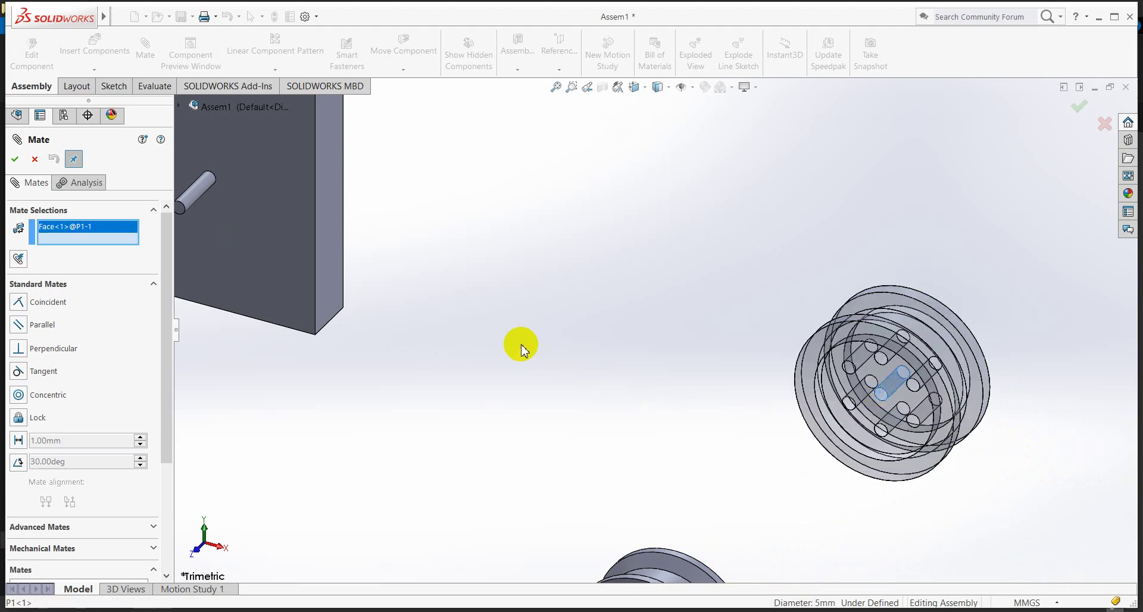
scroll(527, 344, up, 3)
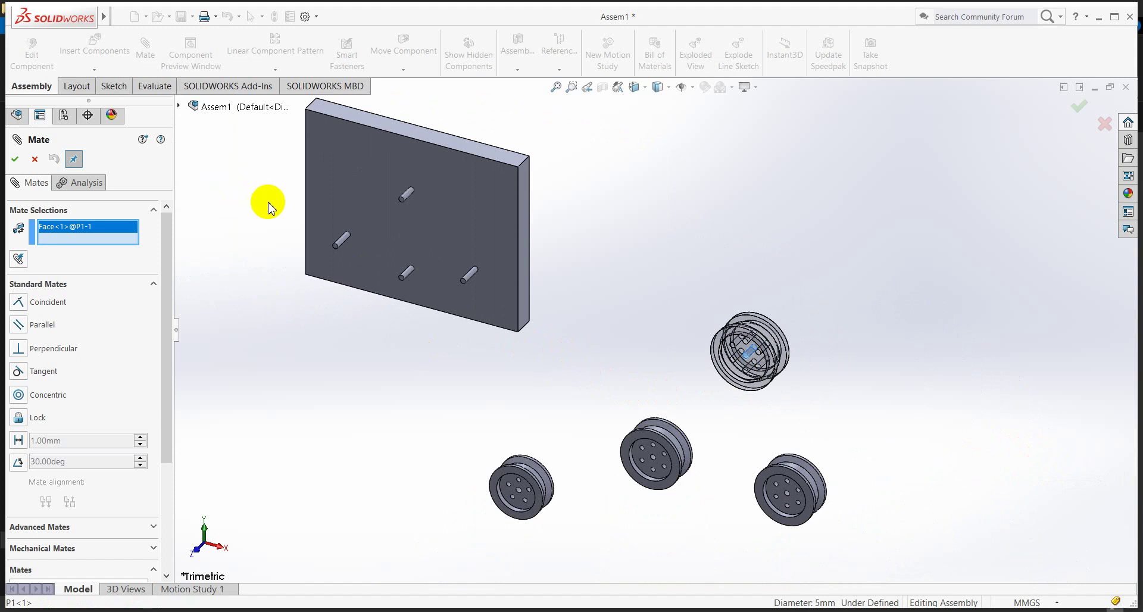
scroll(271, 205, down, 3)
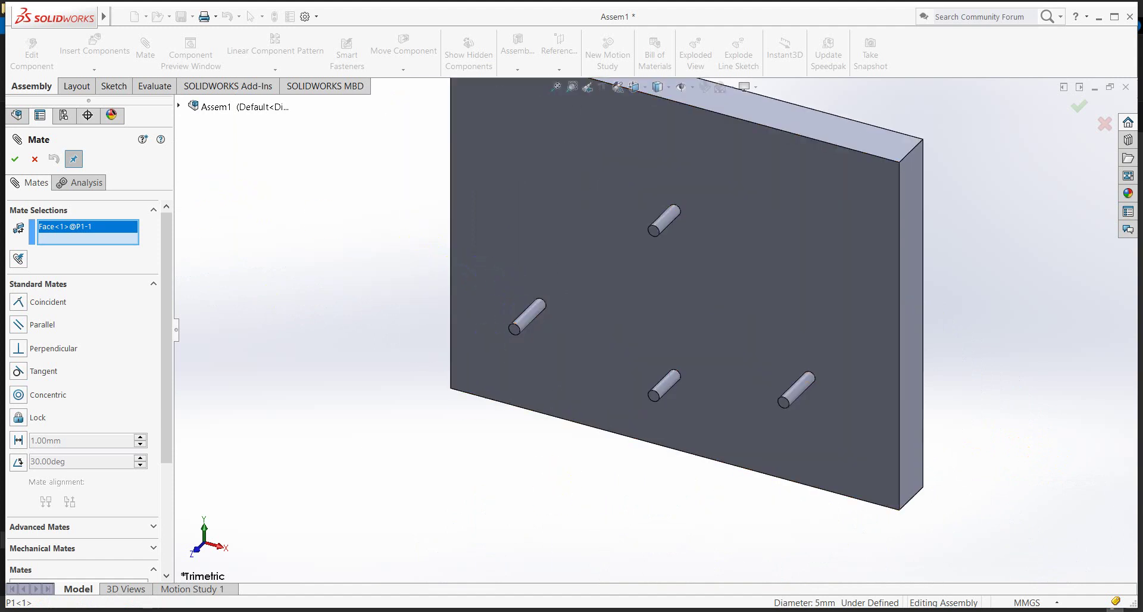
mouse_move(494, 604)
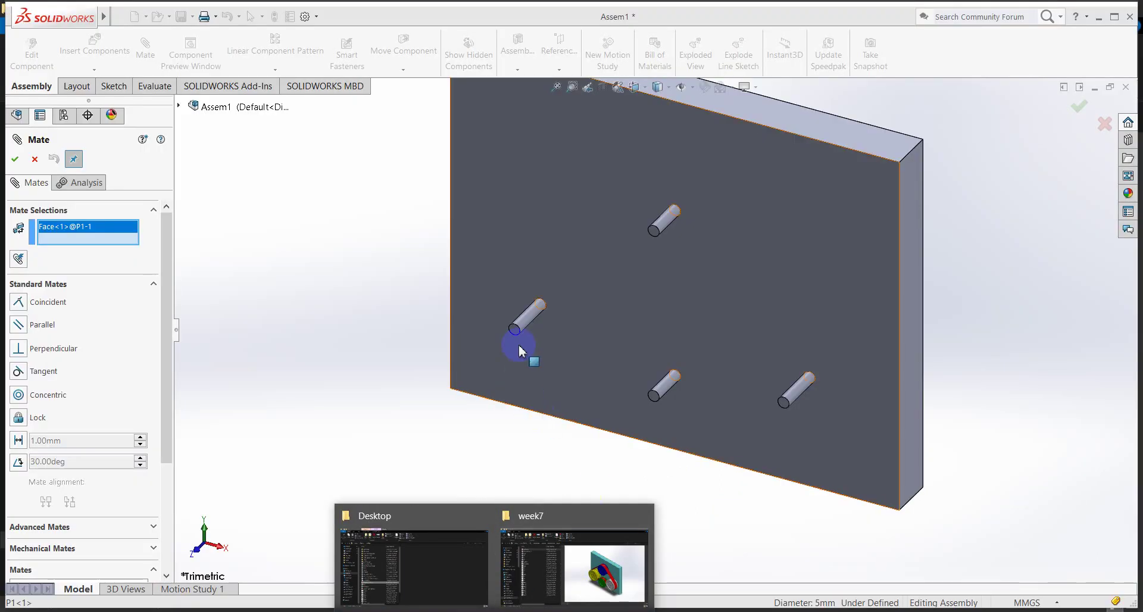
click(526, 325)
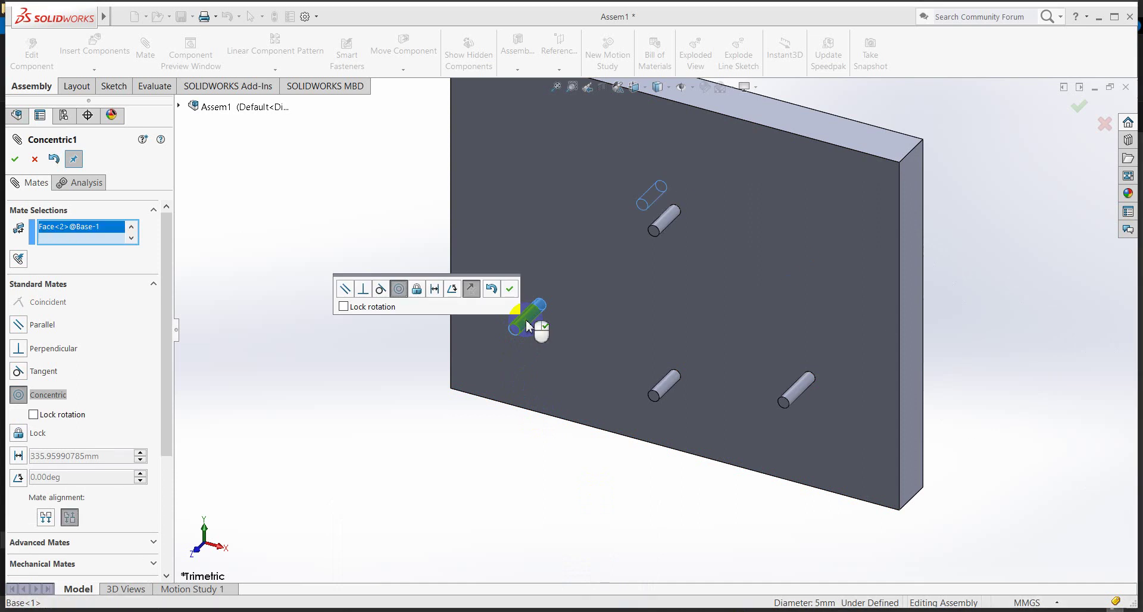
click(509, 290)
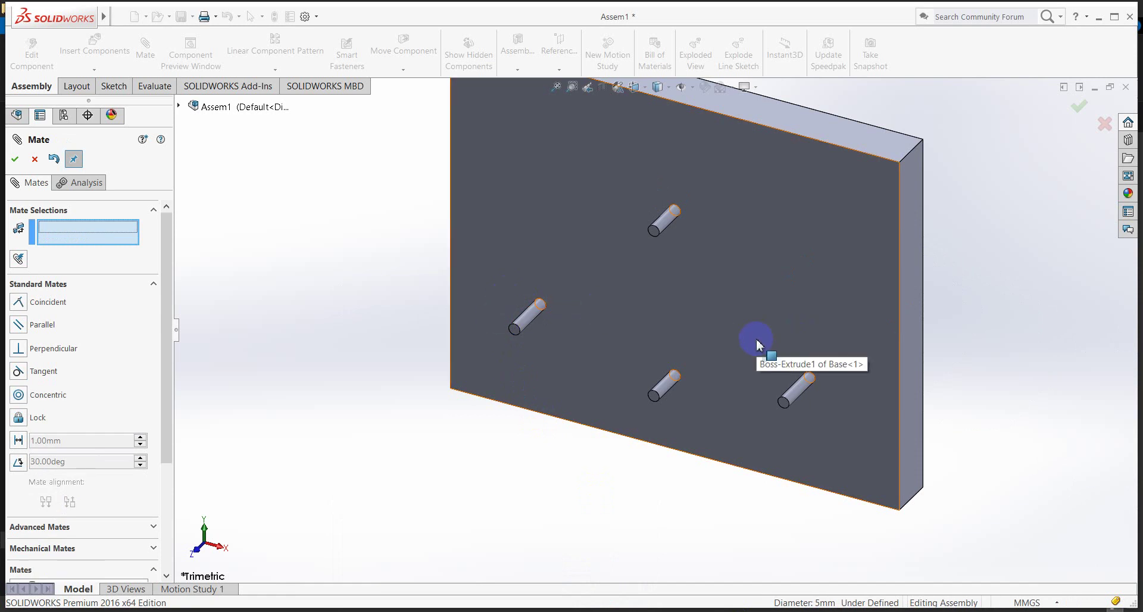
Orbit the view and drag the pulley out from behind the plate.
mouse_move(1028, 243)
middle_down()
mouse_move(1022, 264)
mouse_move(904, 250)
middle_up()
drag(740, 145, 515, 383)
mouse_move(600, 409)
middle_down()
mouse_move(633, 363)
mouse_move(619, 333)
mouse_move(592, 331)
middle_up()
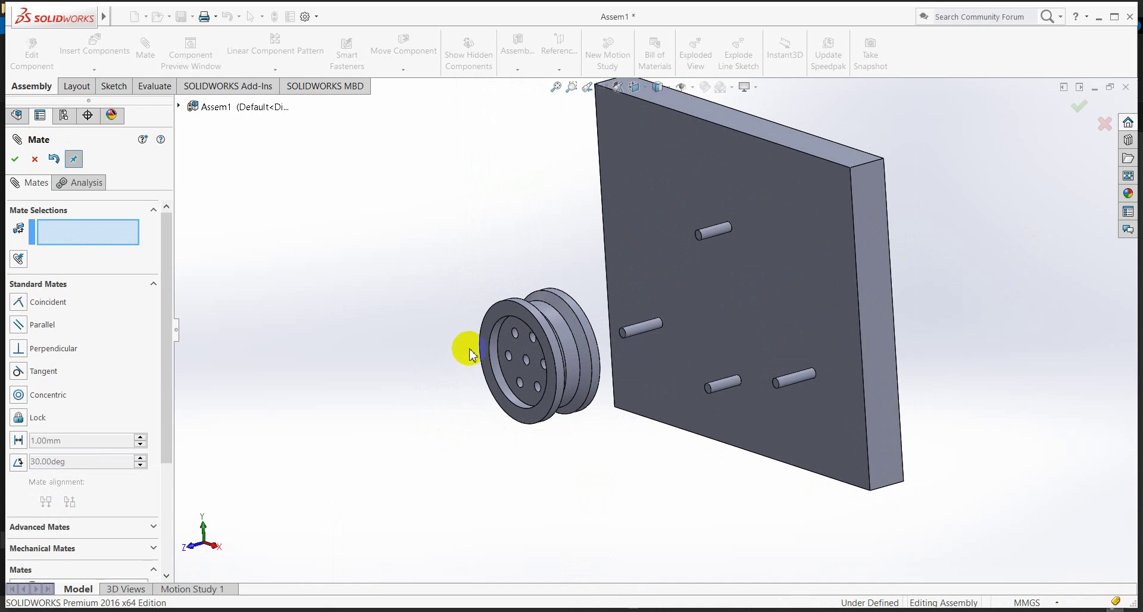
Mate P1's inner face coincident with the left pin's end face.
scroll(469, 349, down, 3)
click(578, 390)
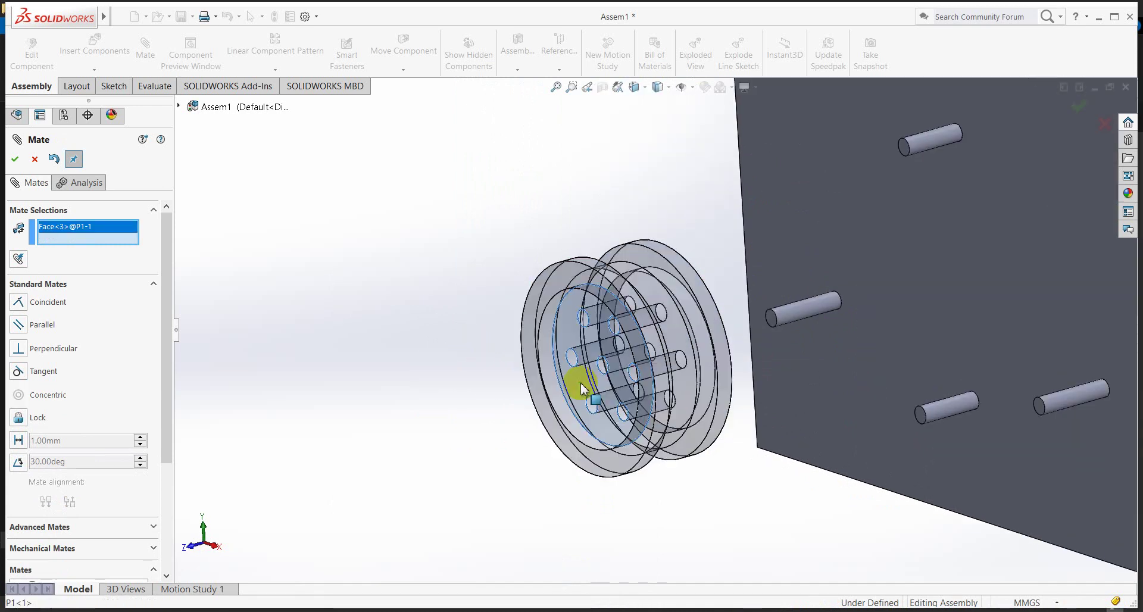
click(766, 316)
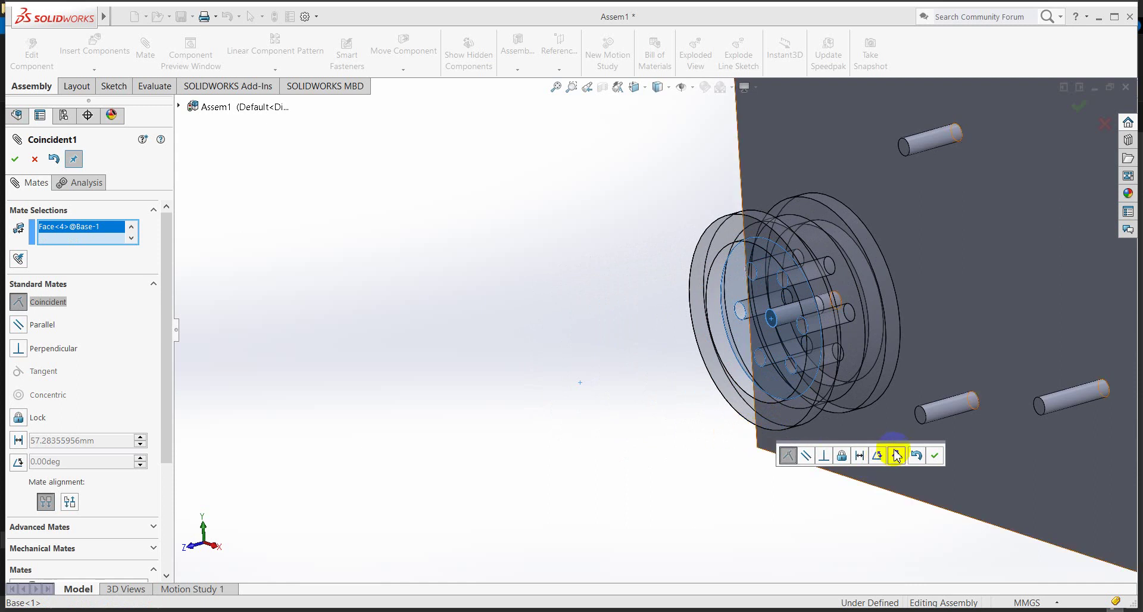
click(934, 456)
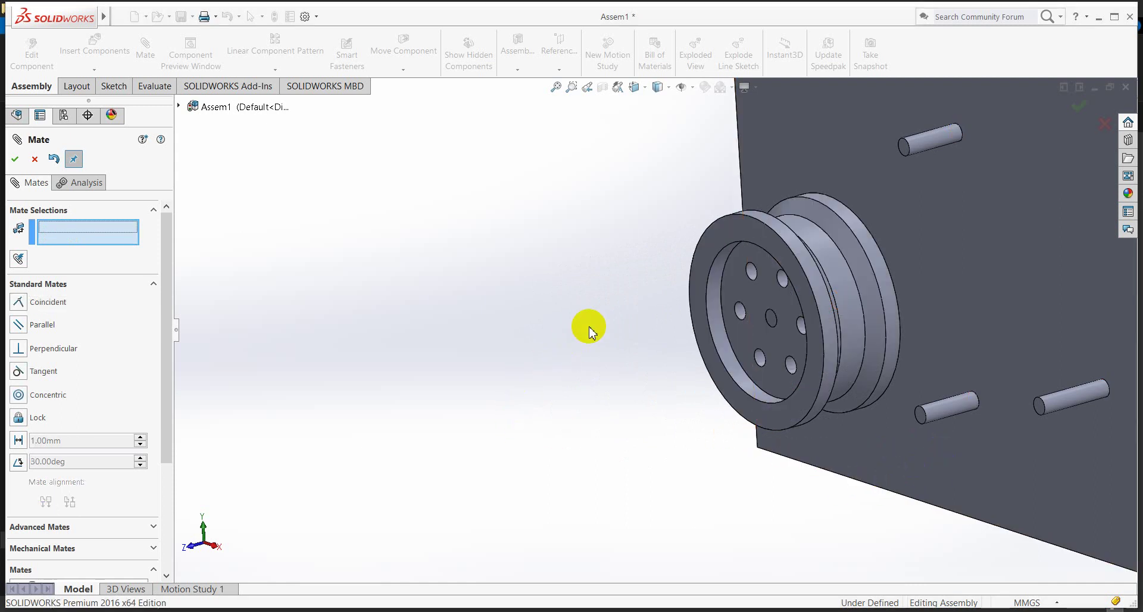
middle_drag(590, 326, 552, 343)
Orbit the plate toward the viewer and select the middle pulley's centre hole.
scroll(753, 372, up, 3)
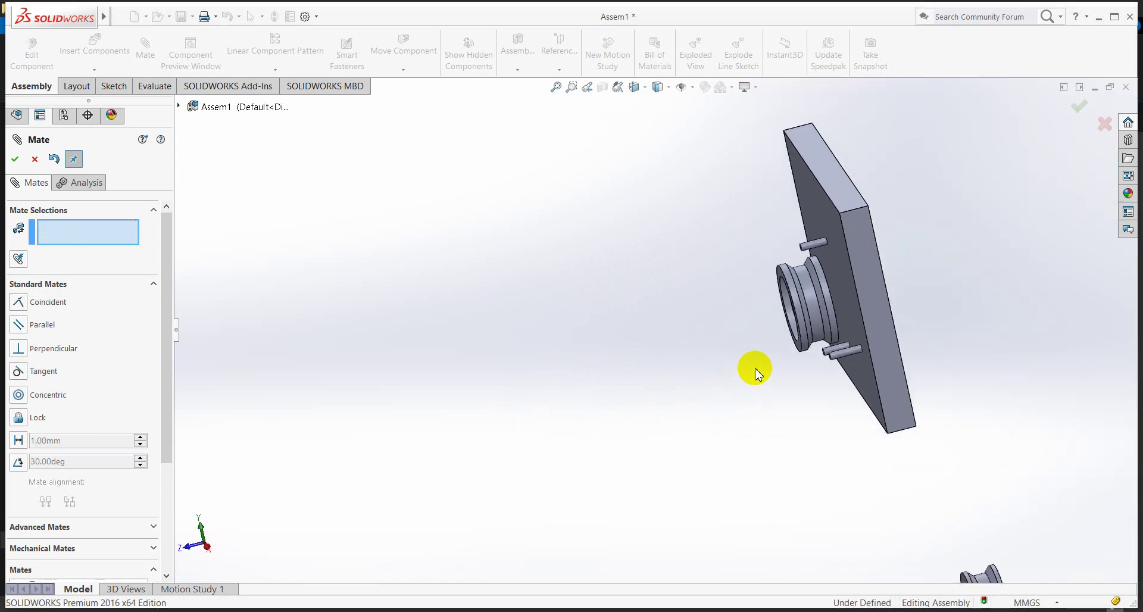
middle_drag(743, 376, 744, 377)
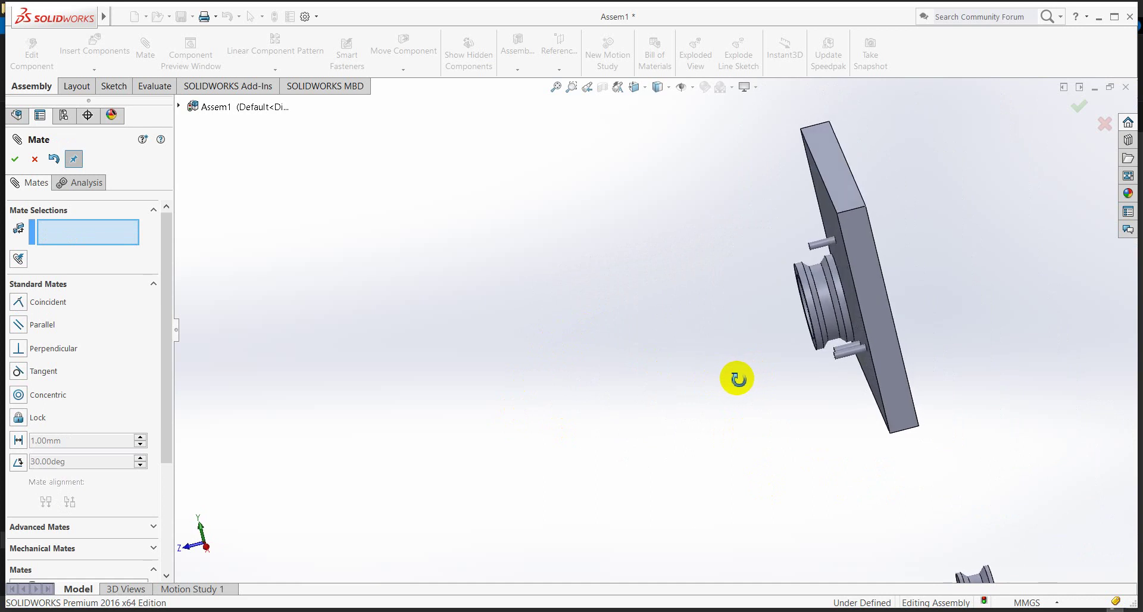
middle_drag(743, 376, 799, 332)
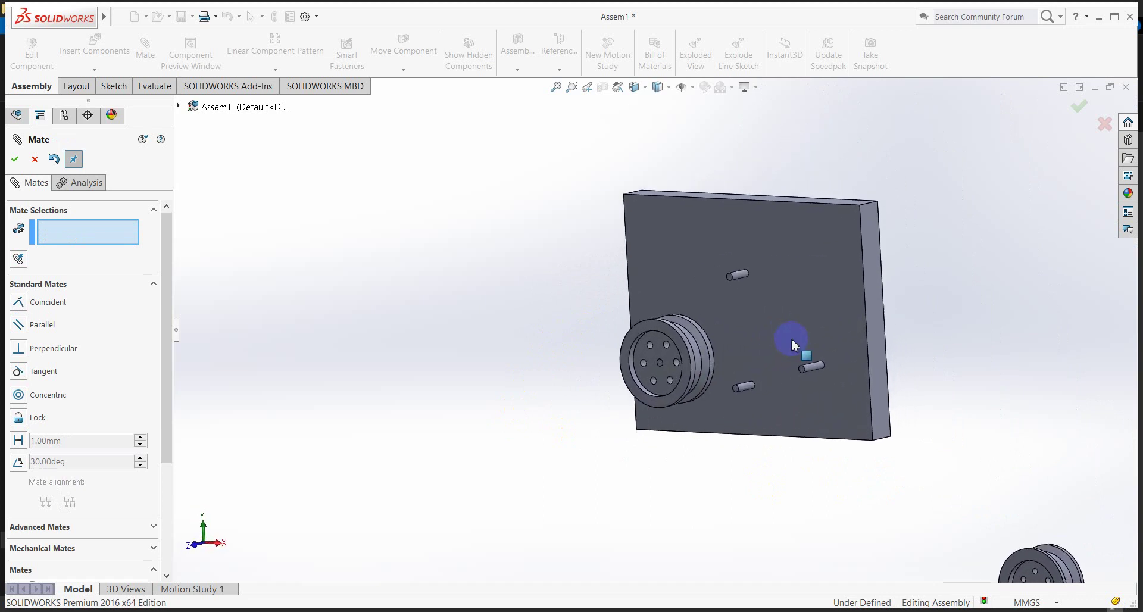
scroll(666, 356, down, 2)
scroll(768, 428, up, 3)
click(719, 494)
scroll(711, 431, up, 4)
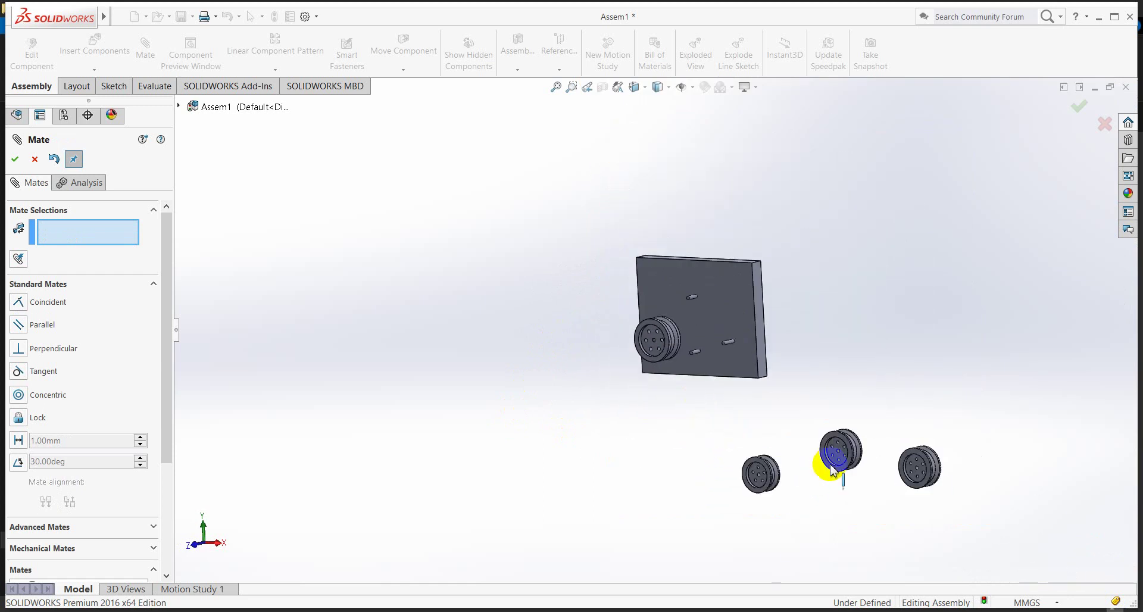
scroll(866, 414, down, 2)
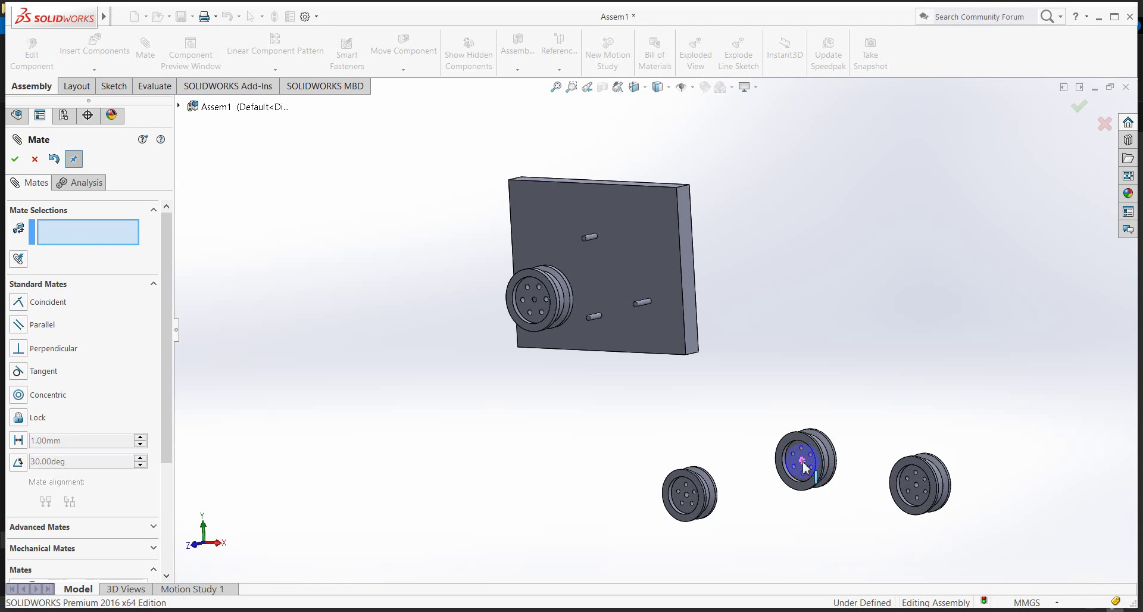
scroll(801, 464, down, 2)
scroll(708, 330, down, 2)
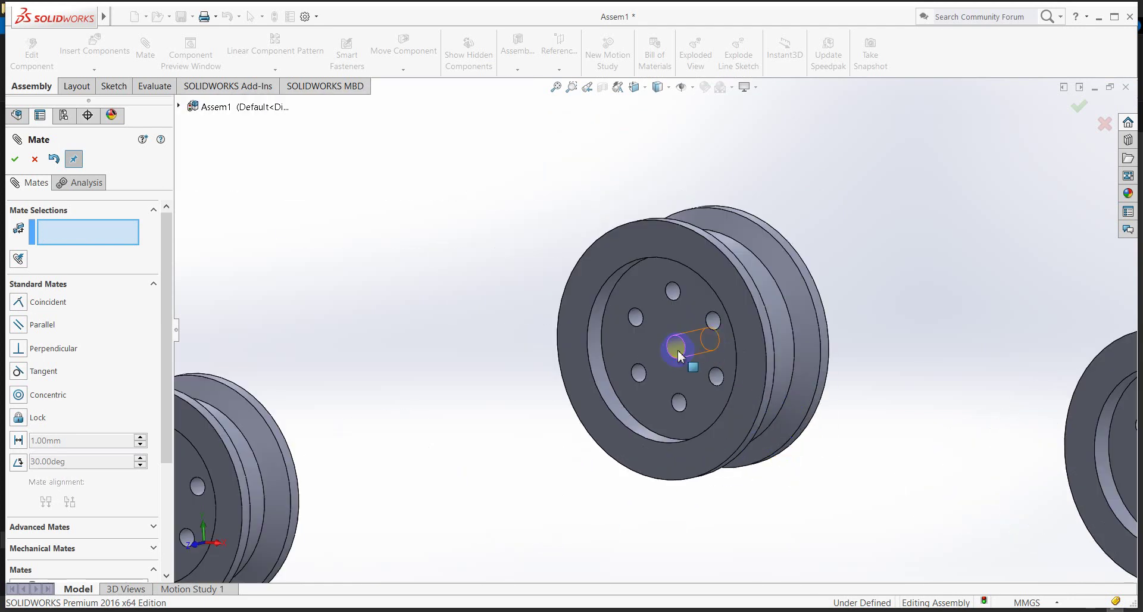
click(678, 351)
Pick the upper plate pin and accept the Concentric2 mate.
scroll(680, 357, up, 2)
scroll(682, 364, up, 4)
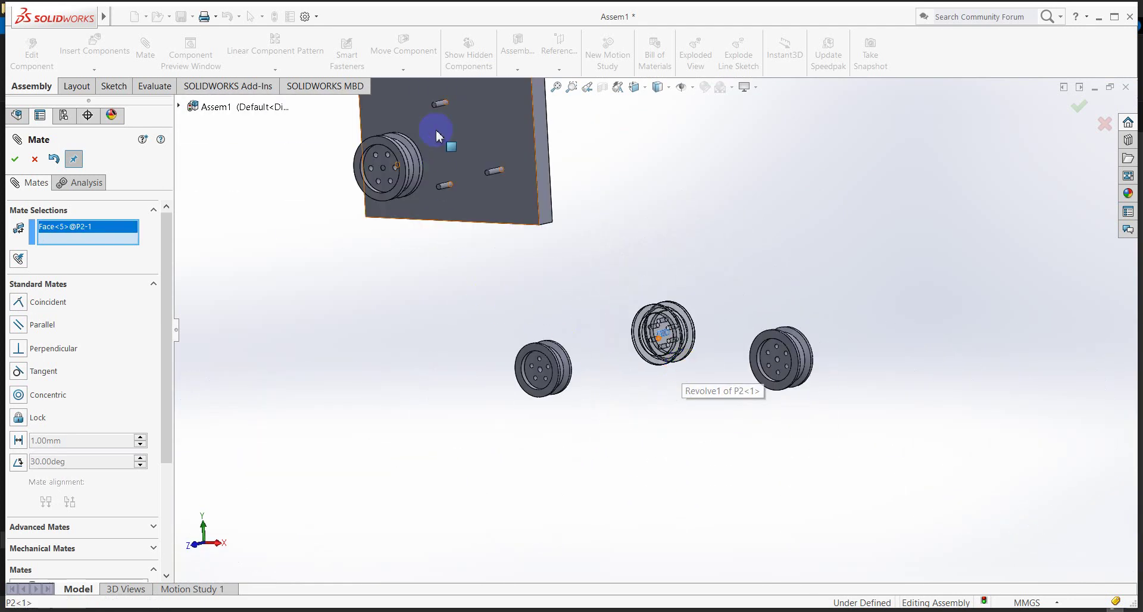
scroll(446, 97, down, 1)
scroll(437, 117, up, 2)
scroll(447, 128, down, 4)
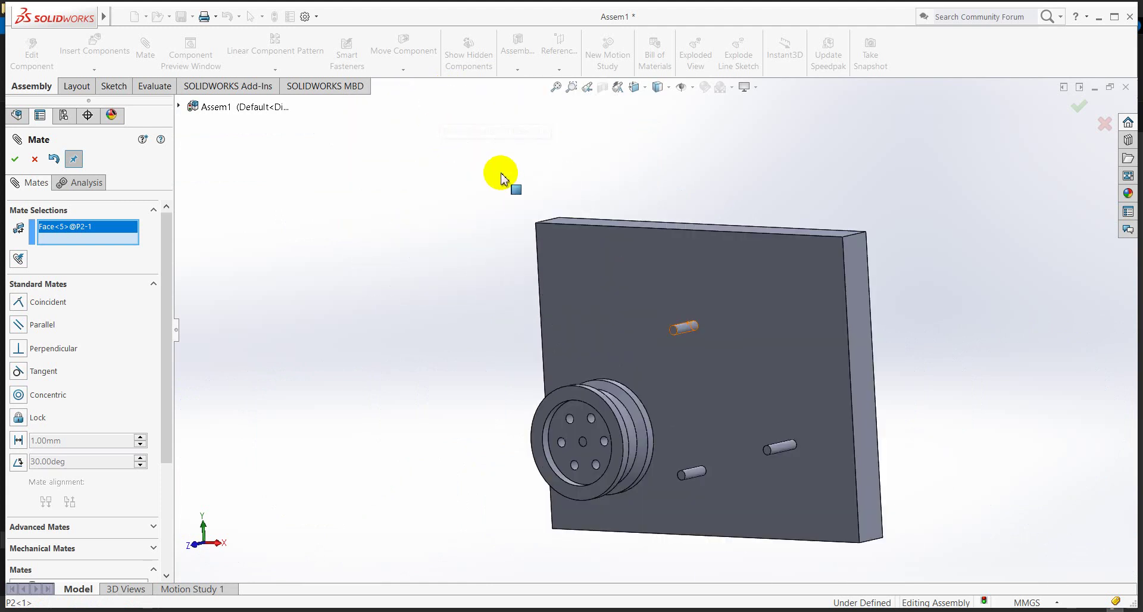
scroll(697, 339, down, 2)
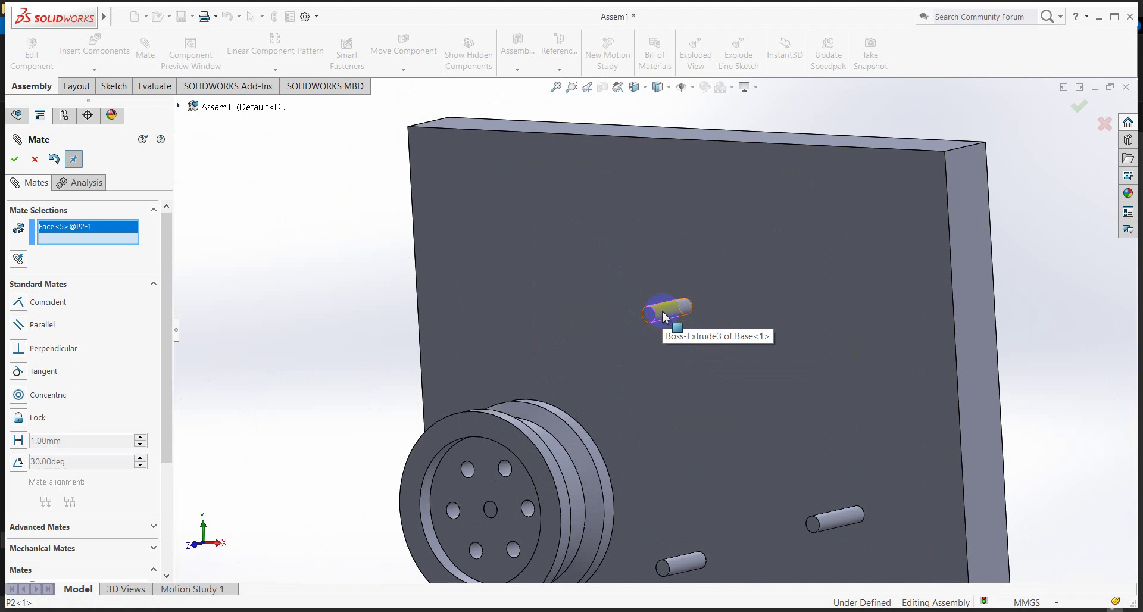
click(665, 316)
click(692, 353)
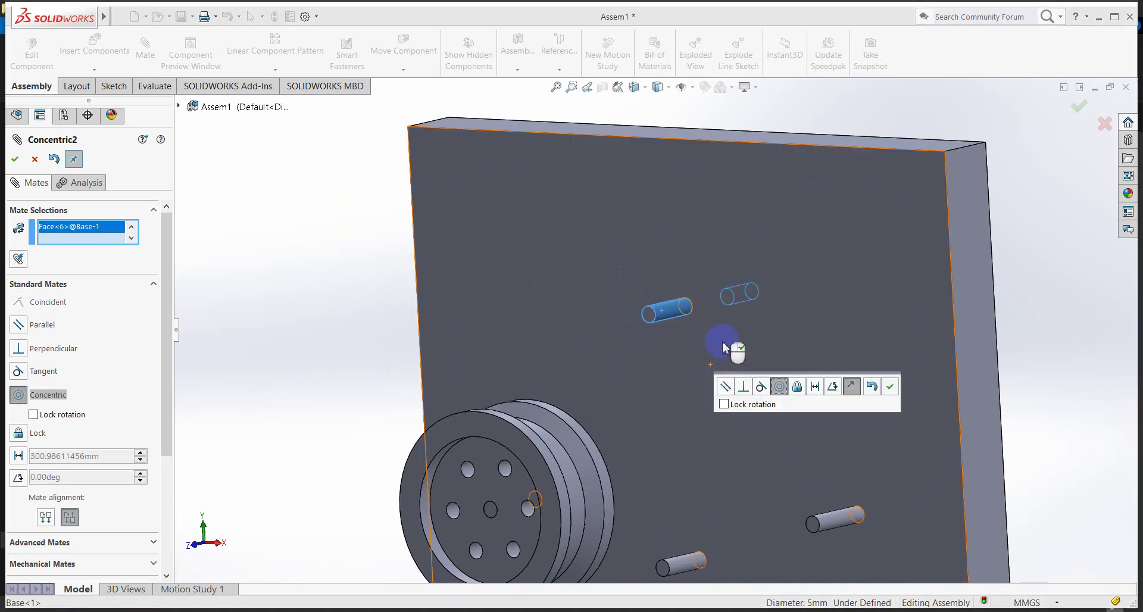
click(886, 388)
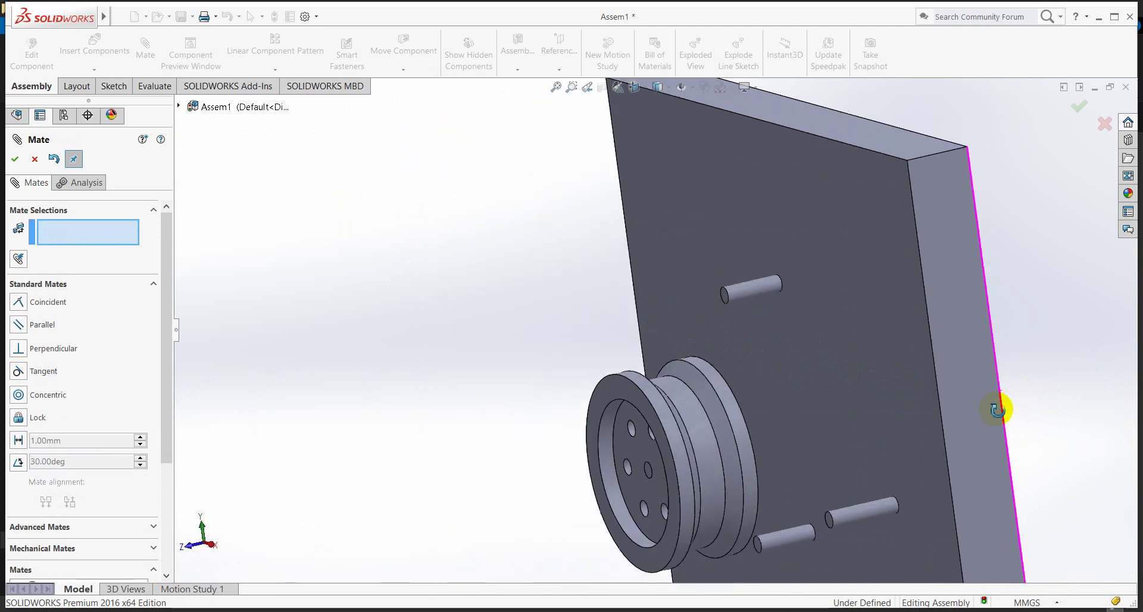
Drag the second pulley around its pin to sit in front of the plate beside P1.
middle_drag(1040, 387, 983, 421)
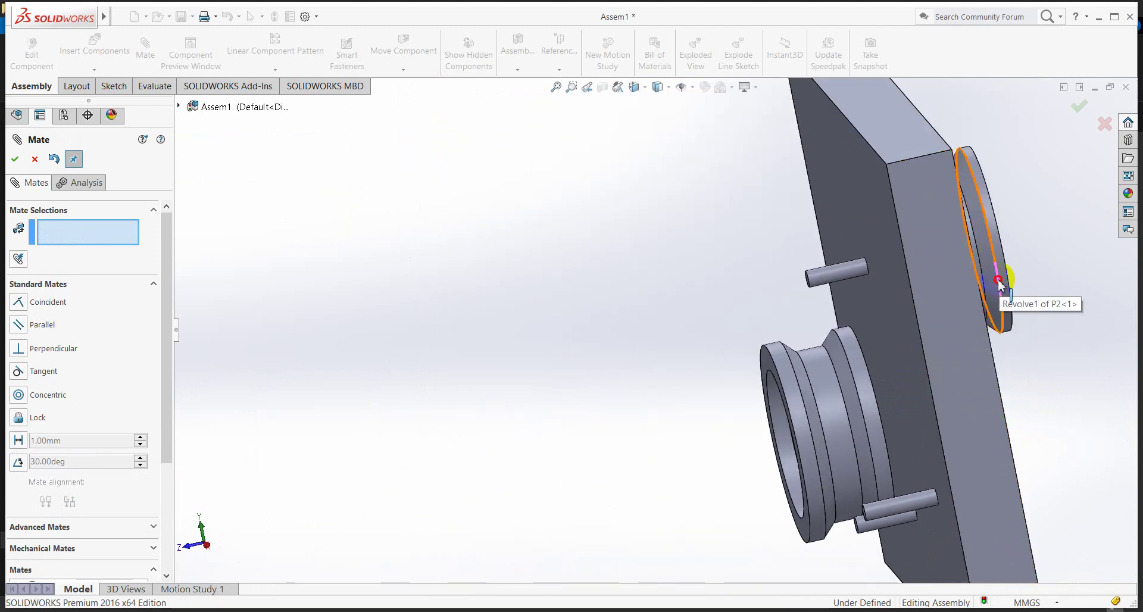
drag(1009, 283, 804, 322)
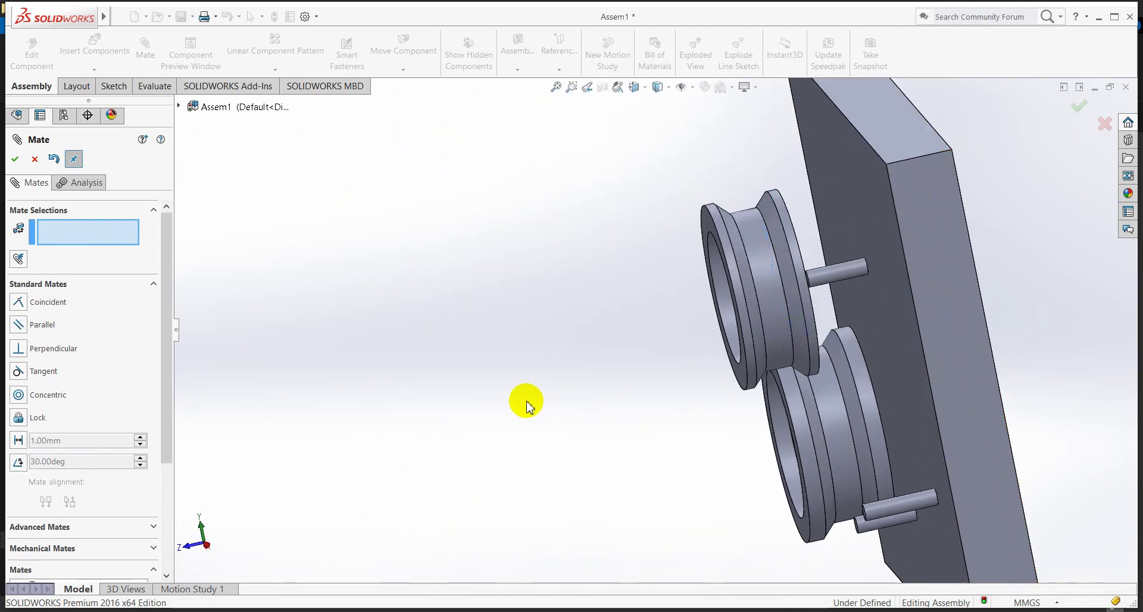
middle_drag(522, 400, 567, 411)
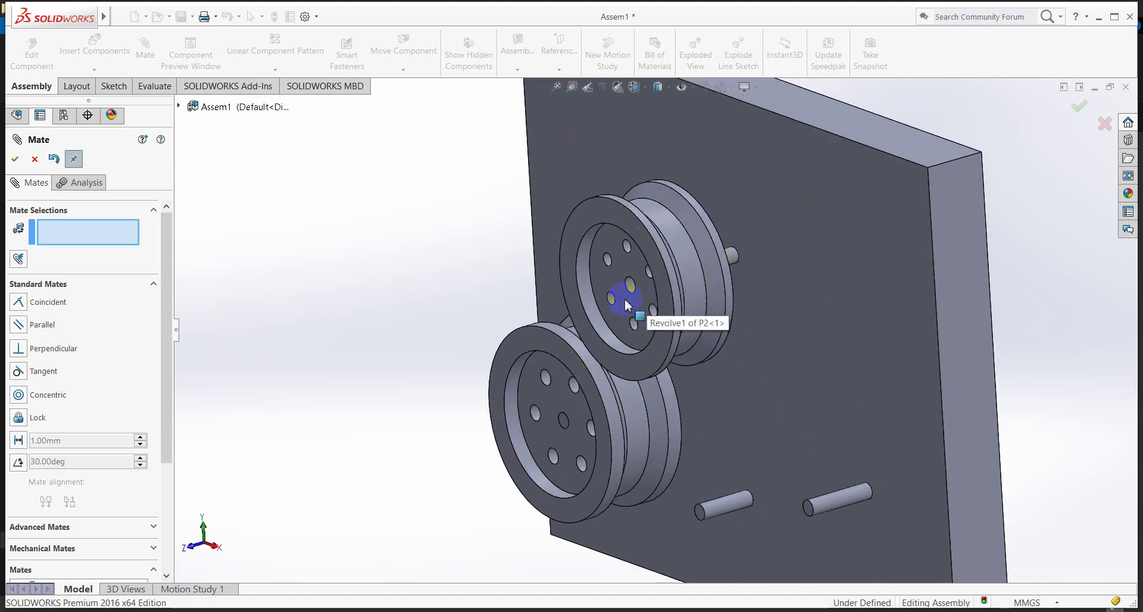
drag(625, 305, 466, 331)
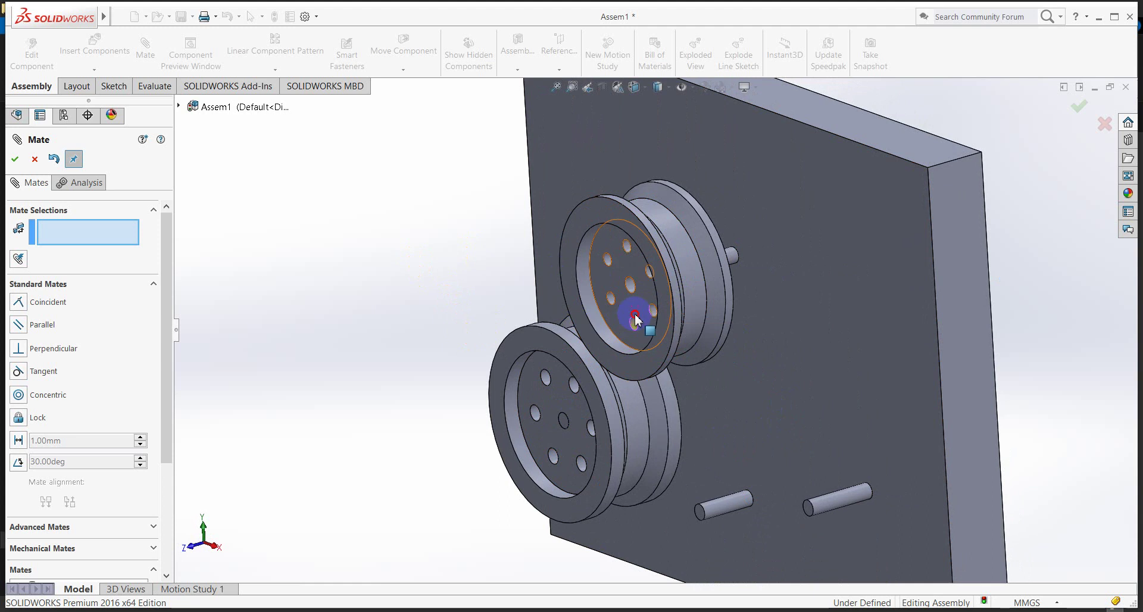
drag(660, 302, 691, 291)
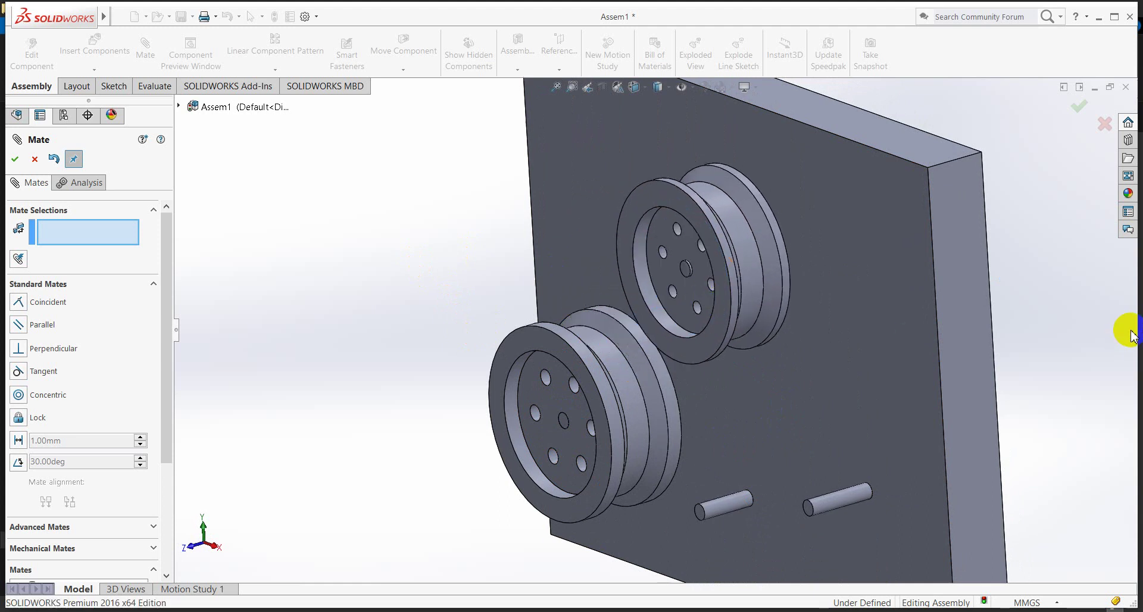
mouse_move(1081, 331)
middle_down()
mouse_move(1059, 335)
mouse_move(1038, 362)
middle_up()
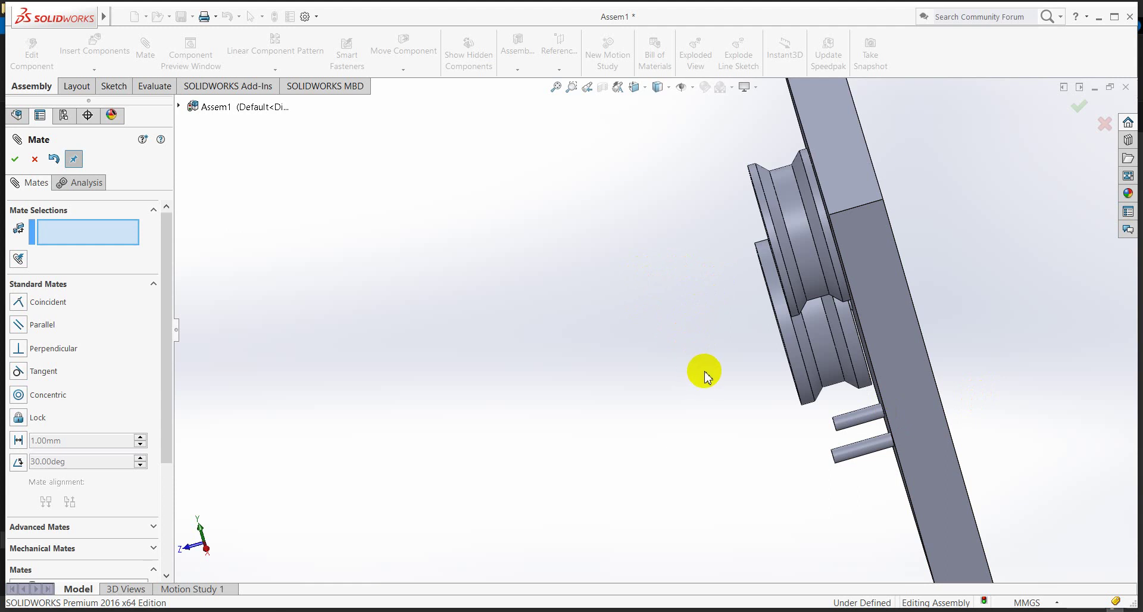
mouse_move(709, 377)
middle_down()
mouse_move(741, 391)
mouse_move(713, 472)
mouse_move(704, 465)
mouse_move(719, 464)
middle_up()
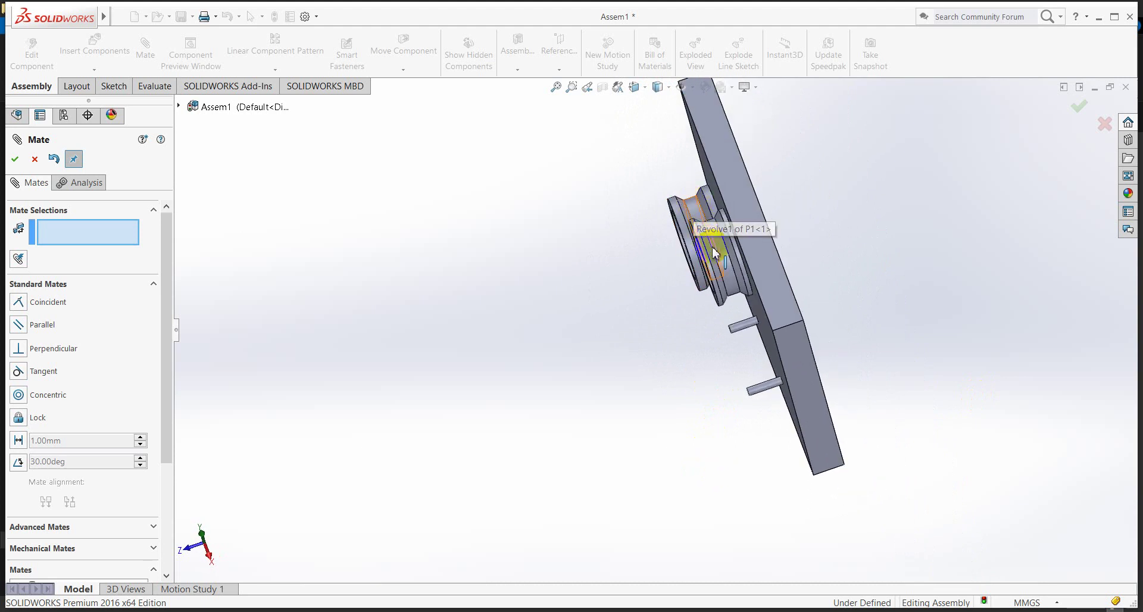
click(650, 346)
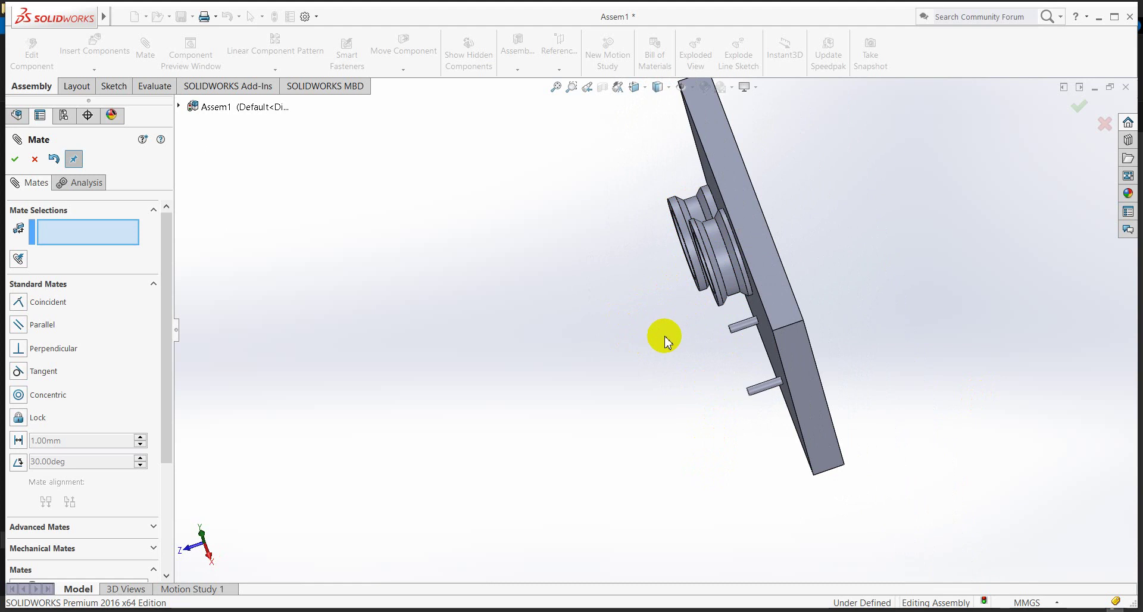
middle_drag(661, 336, 719, 287)
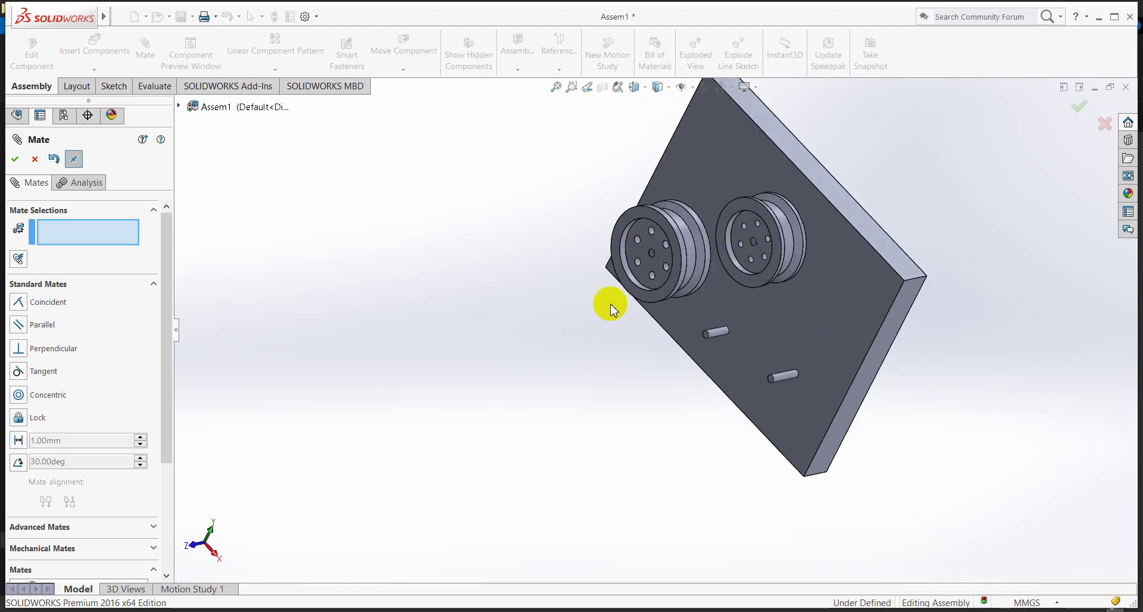
Select pulley P2's back face and the base plate's front face, then choose a Distance mate.
click(752, 258)
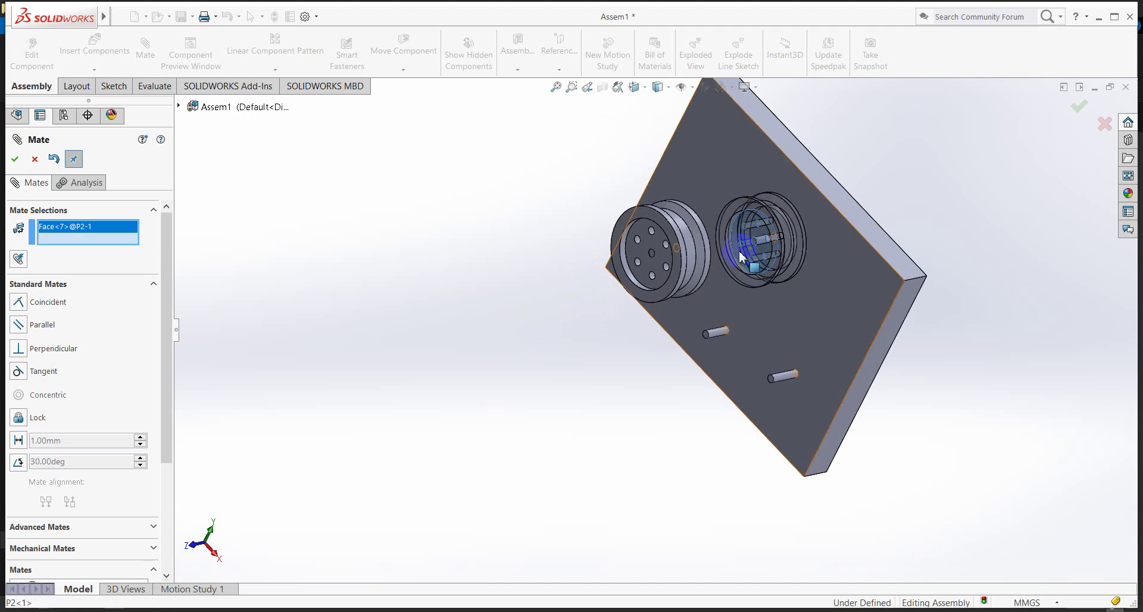
scroll(743, 333, down, 3)
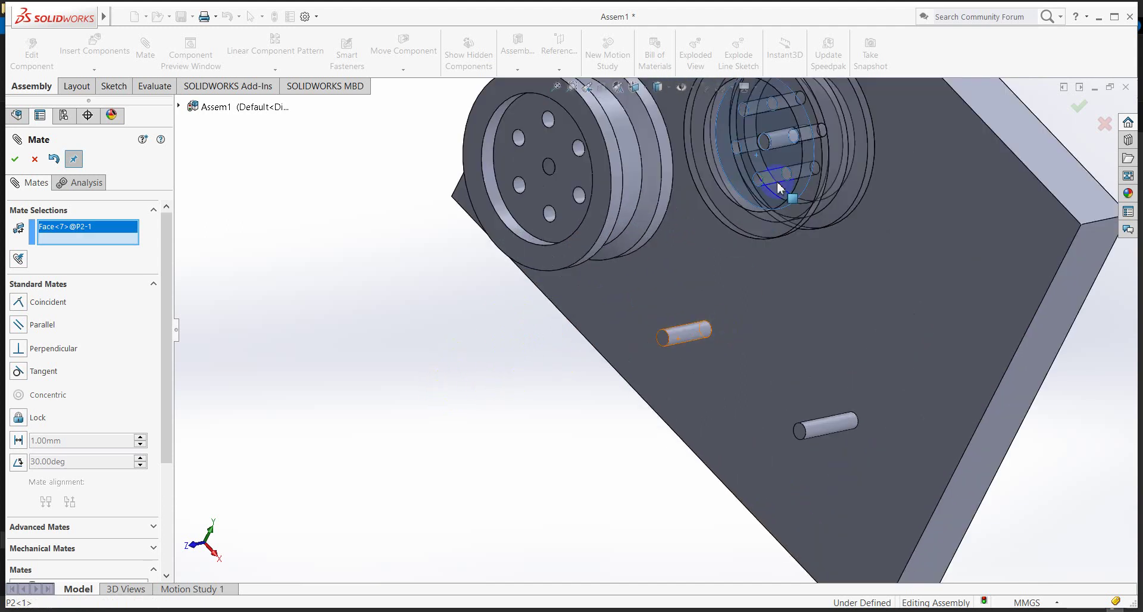
click(768, 147)
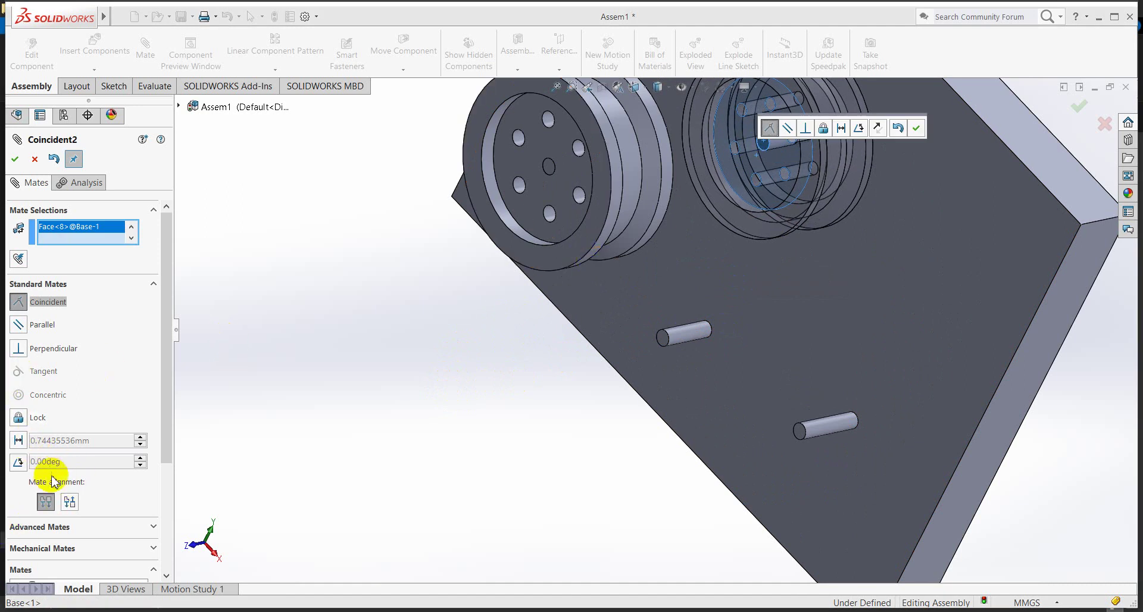
click(18, 441)
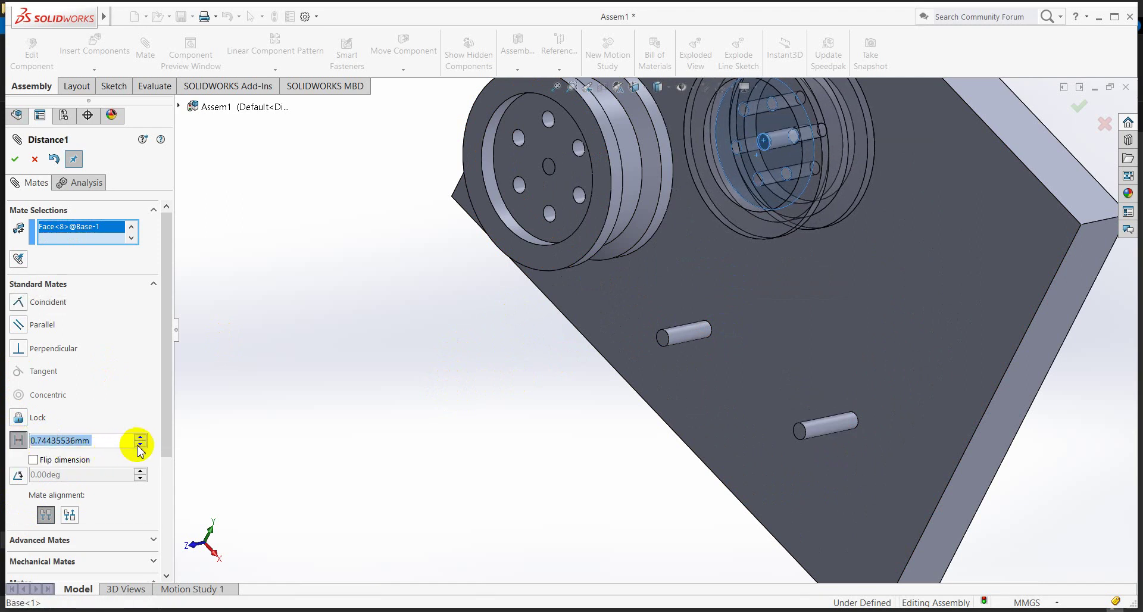
Spin the Distance1 value and reverse the mate alignment, dismissing the alignment warning.
click(141, 438)
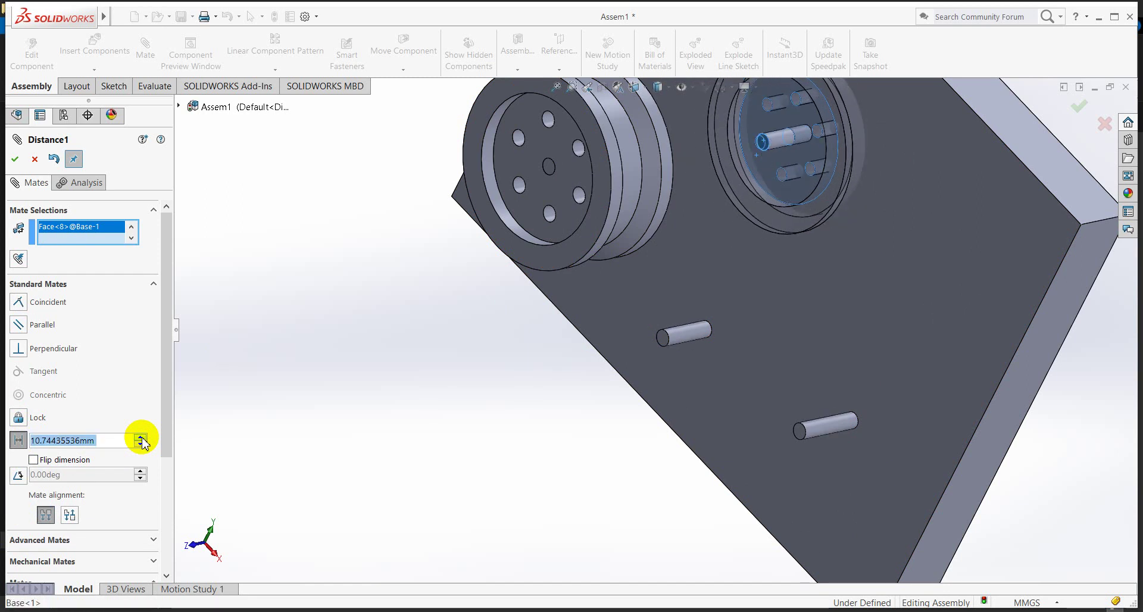
click(141, 444)
click(141, 445)
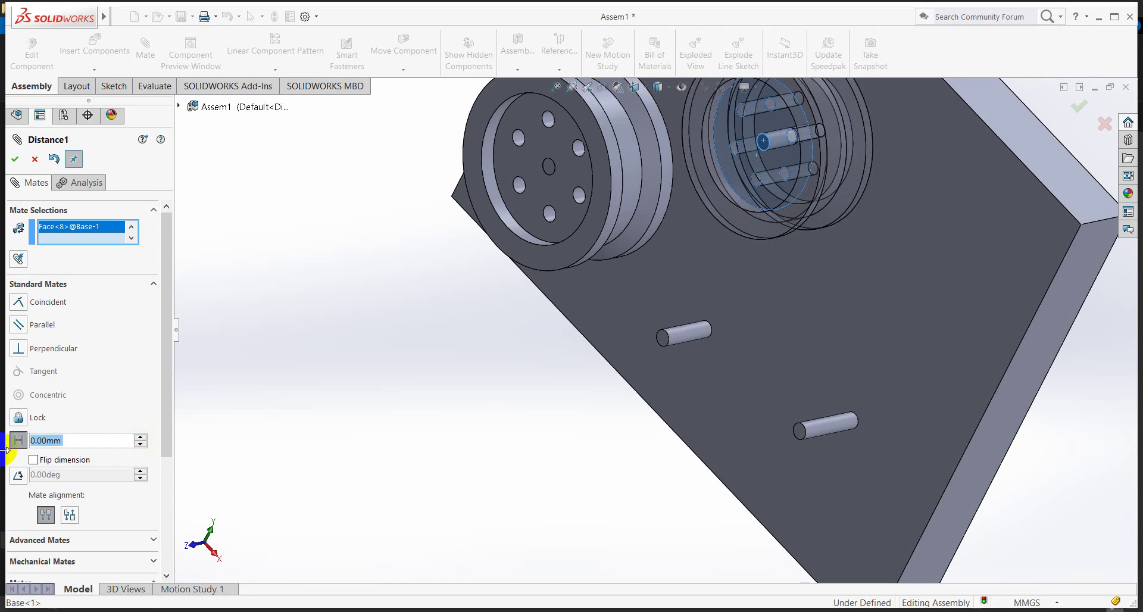
click(70, 516)
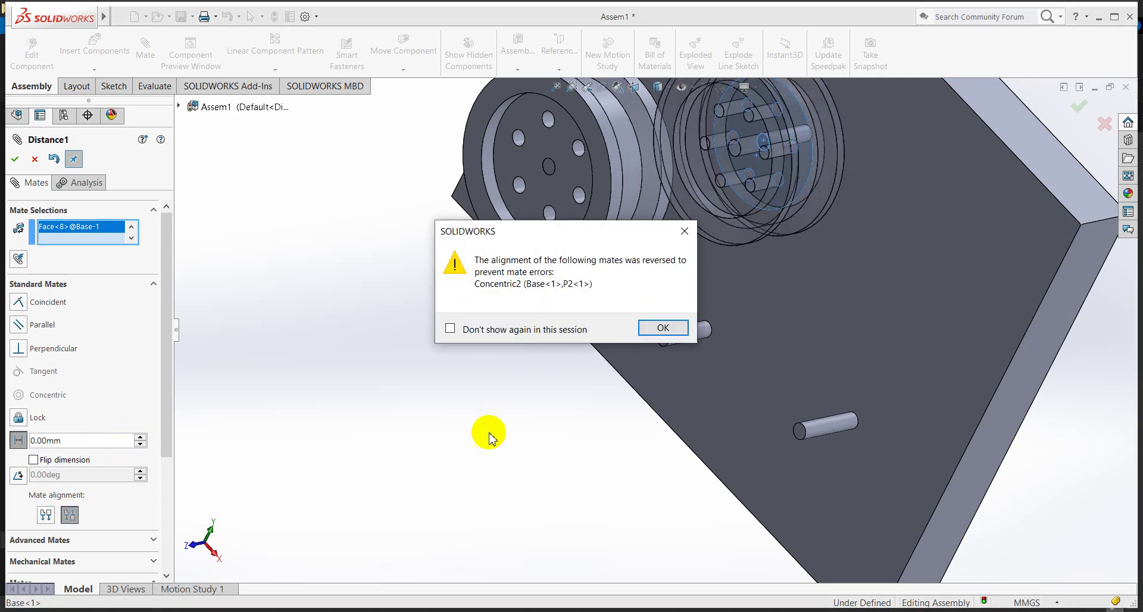
click(654, 332)
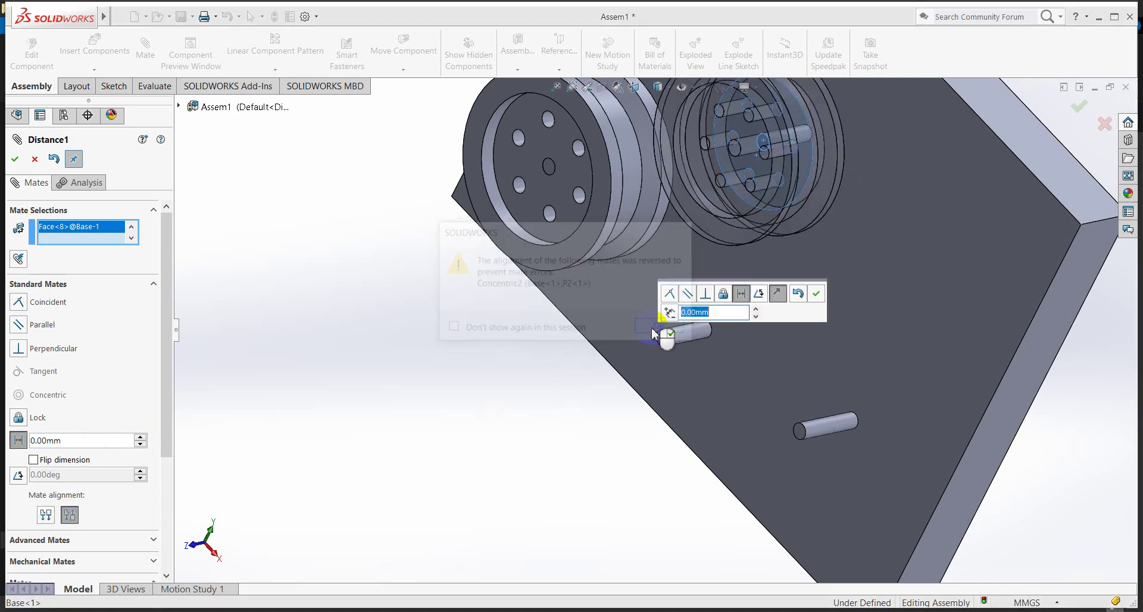
Set the P2 pulley distance to 2 mm and flip its mate alignment again.
click(757, 309)
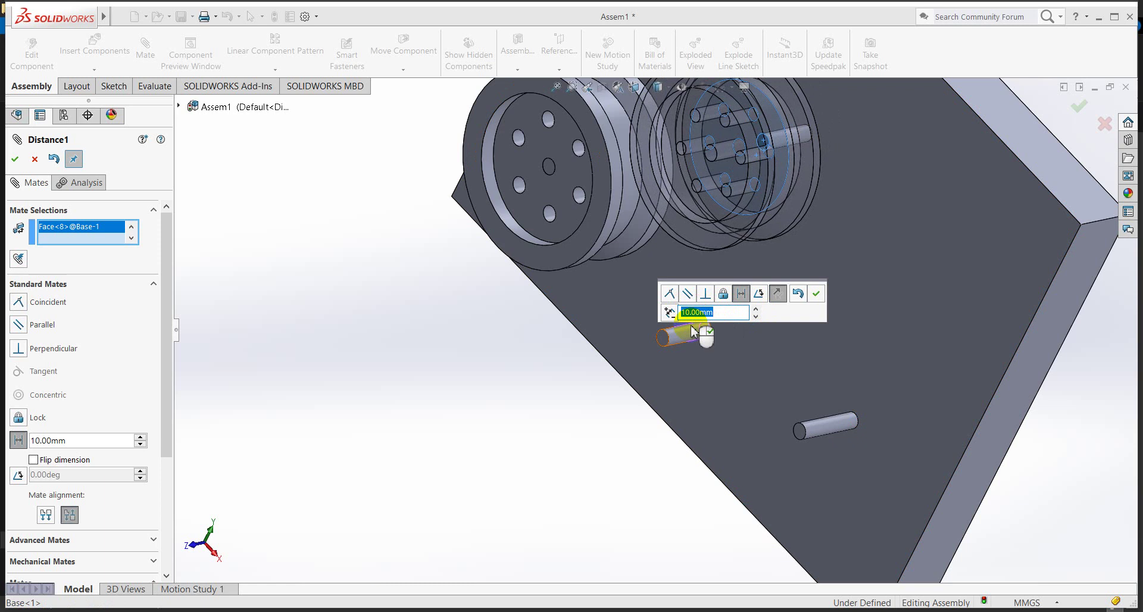
key(Return)
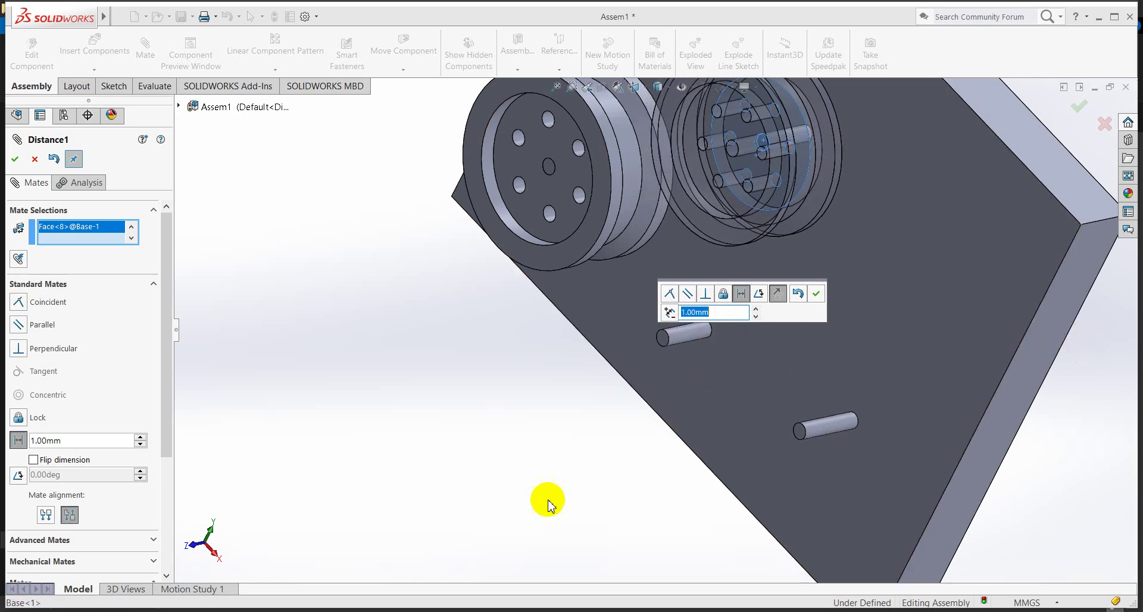
scroll(722, 385, up, 5)
middle_drag(962, 171, 911, 248)
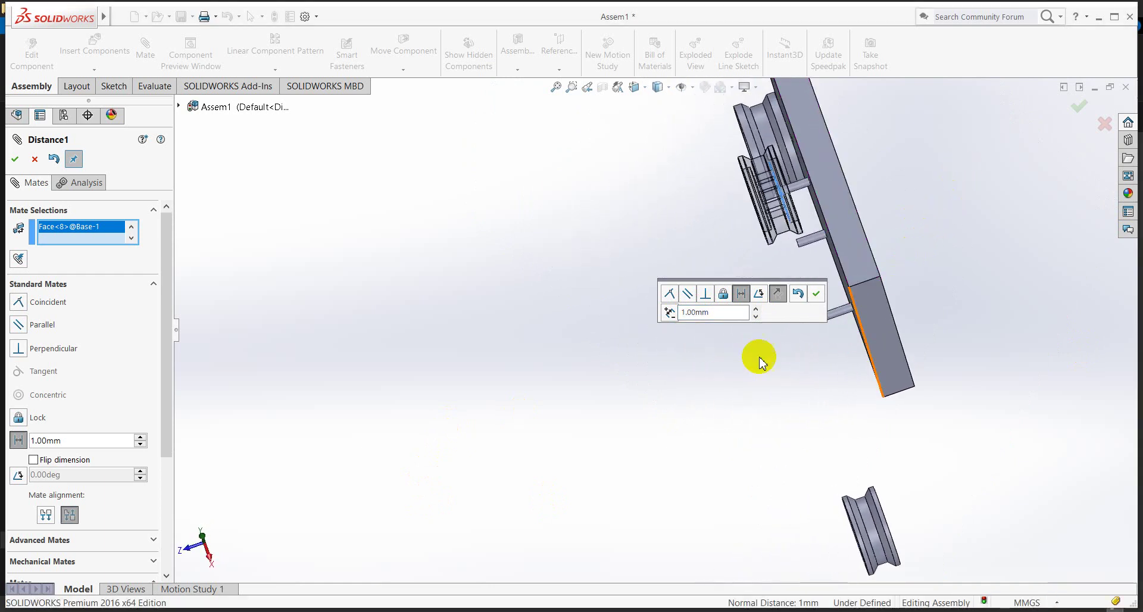
click(721, 310)
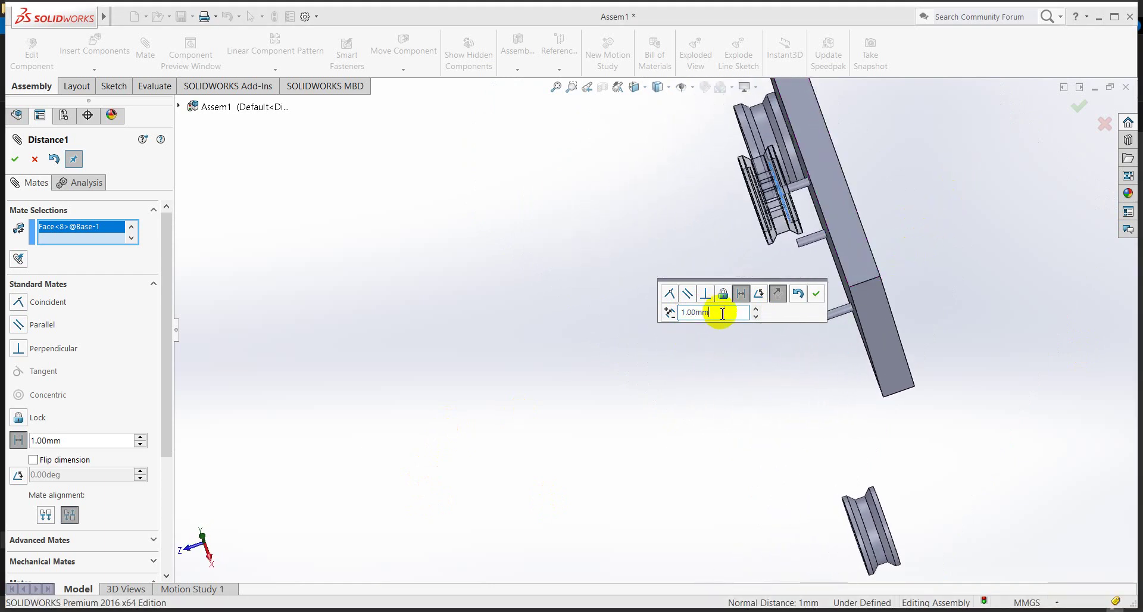
double_click(714, 312)
text(2)
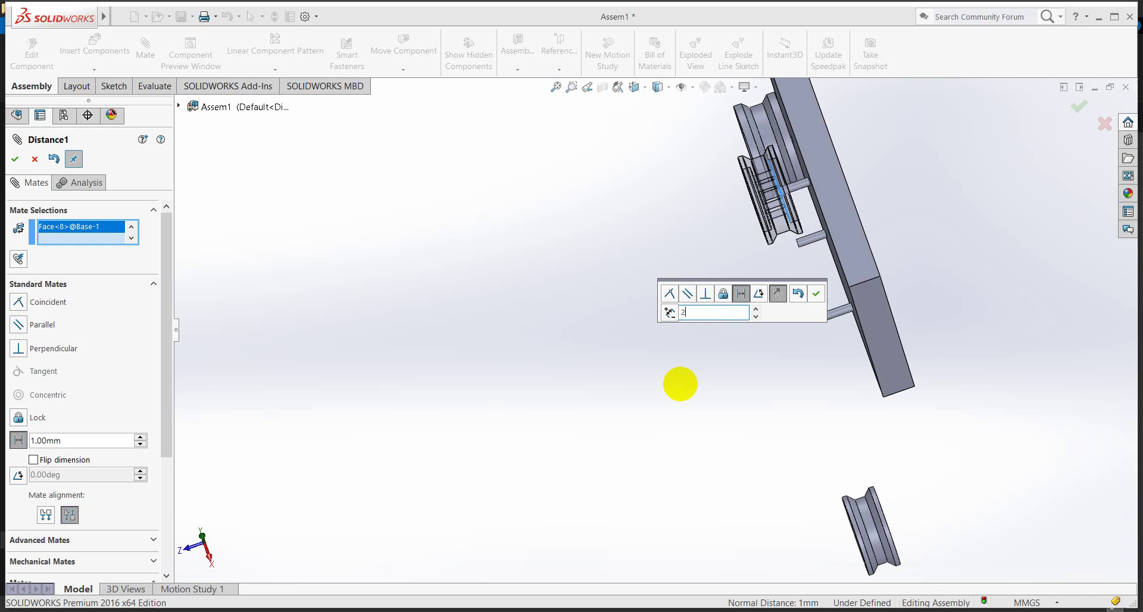
key(Return)
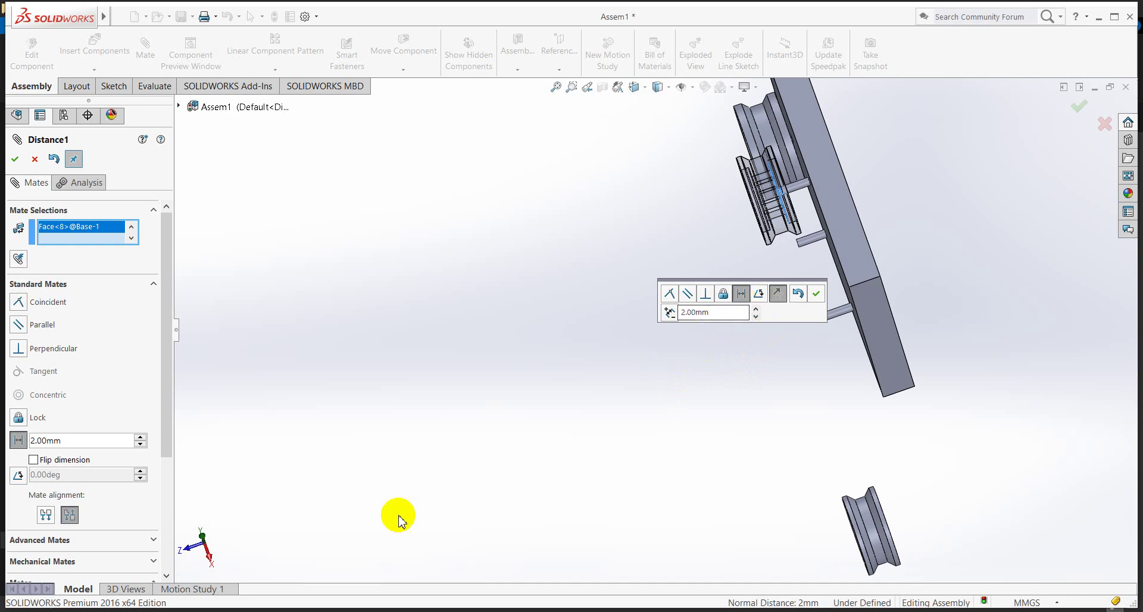
click(45, 514)
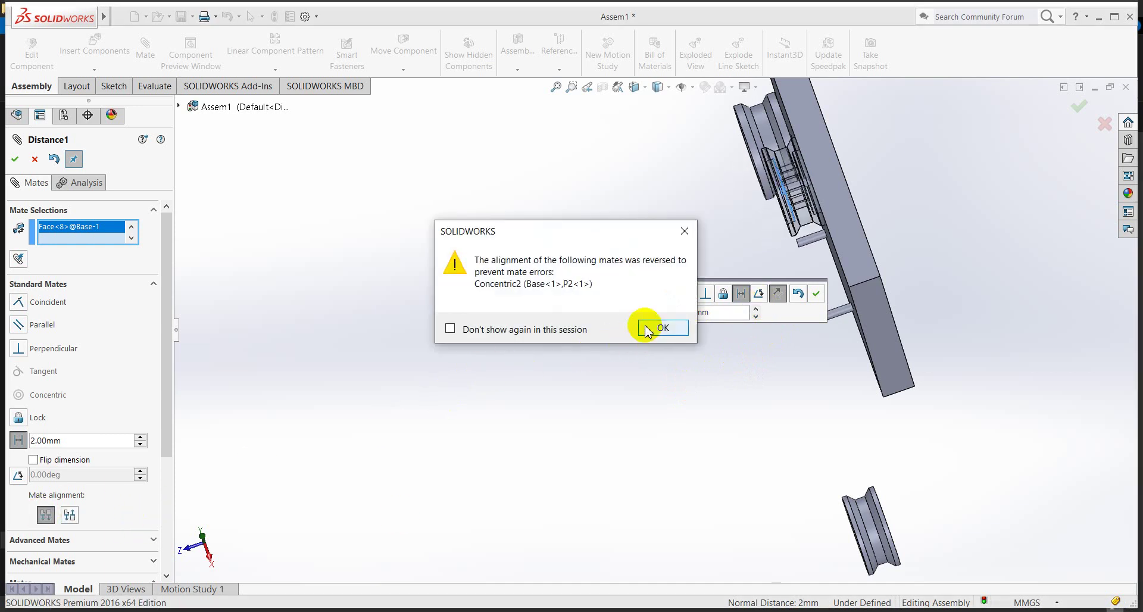
Dismiss the alignment warning and spin Distance1 from 2 mm to 10 mm.
click(655, 328)
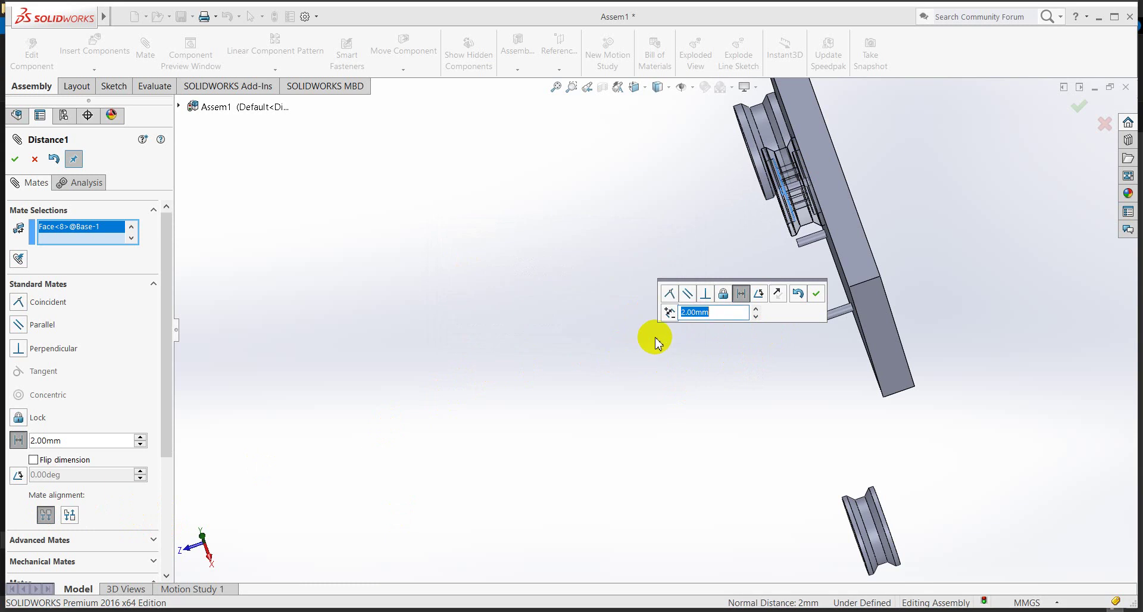
click(755, 316)
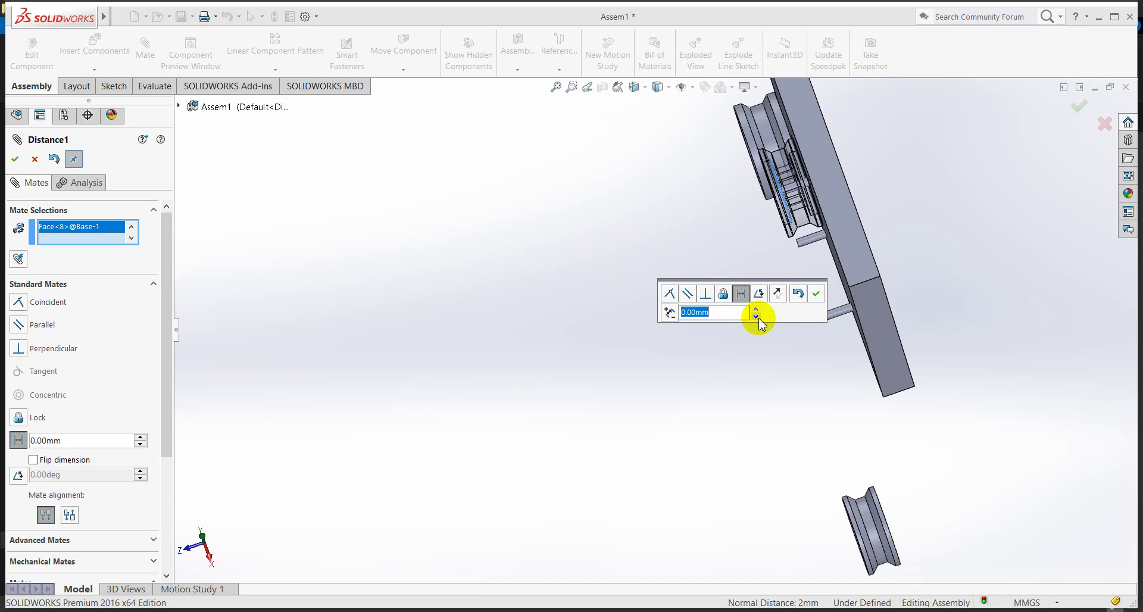
click(757, 309)
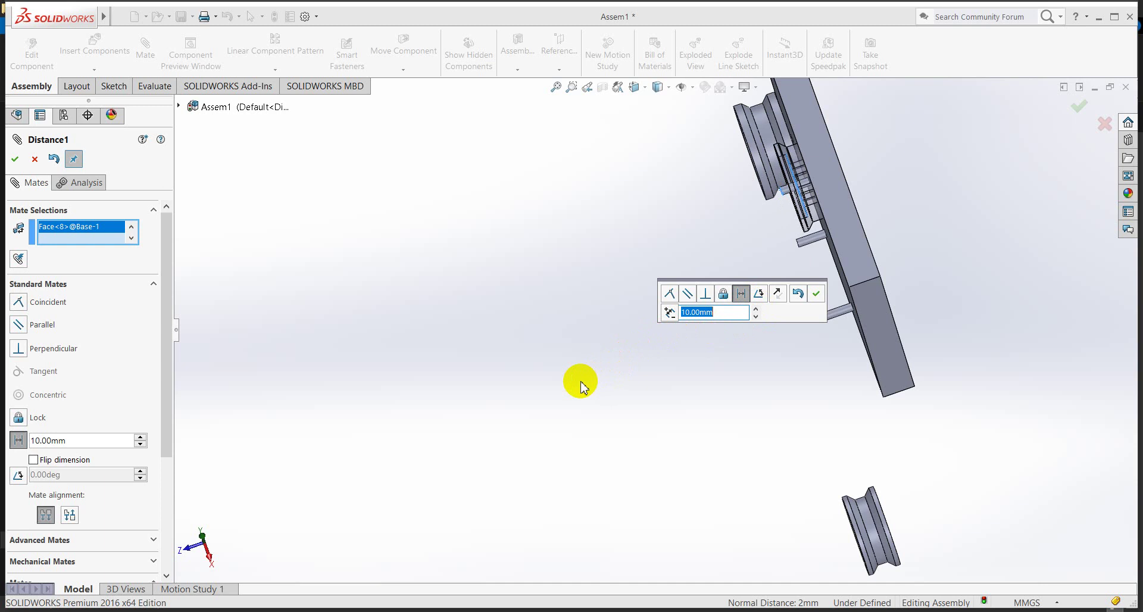
click(816, 294)
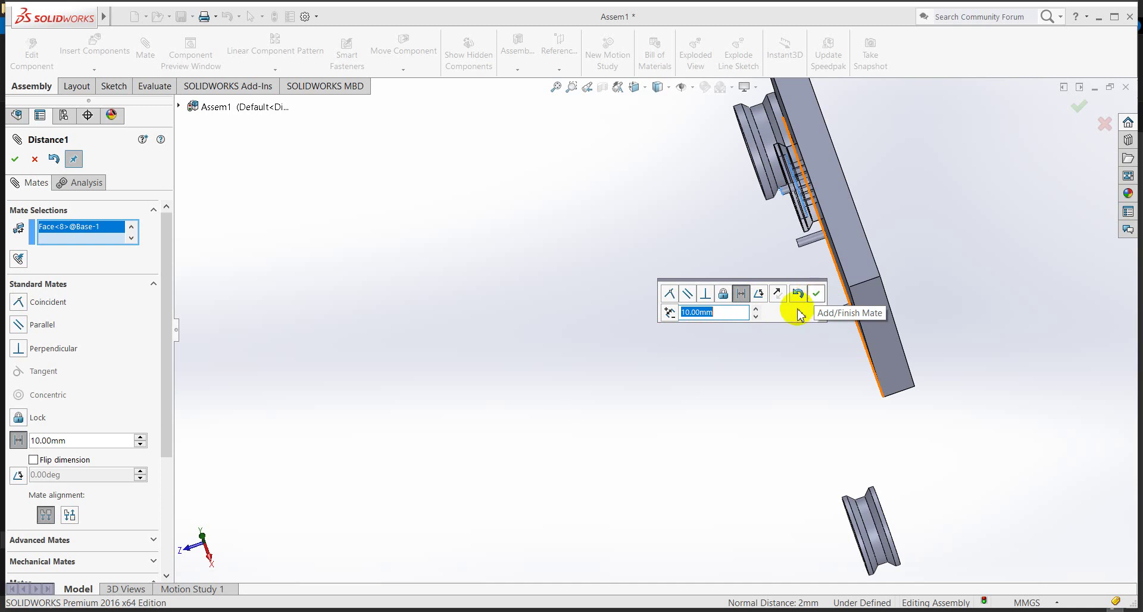
Cancel the Distance1 mate and orbit the assembly to an edge-on view.
click(36, 160)
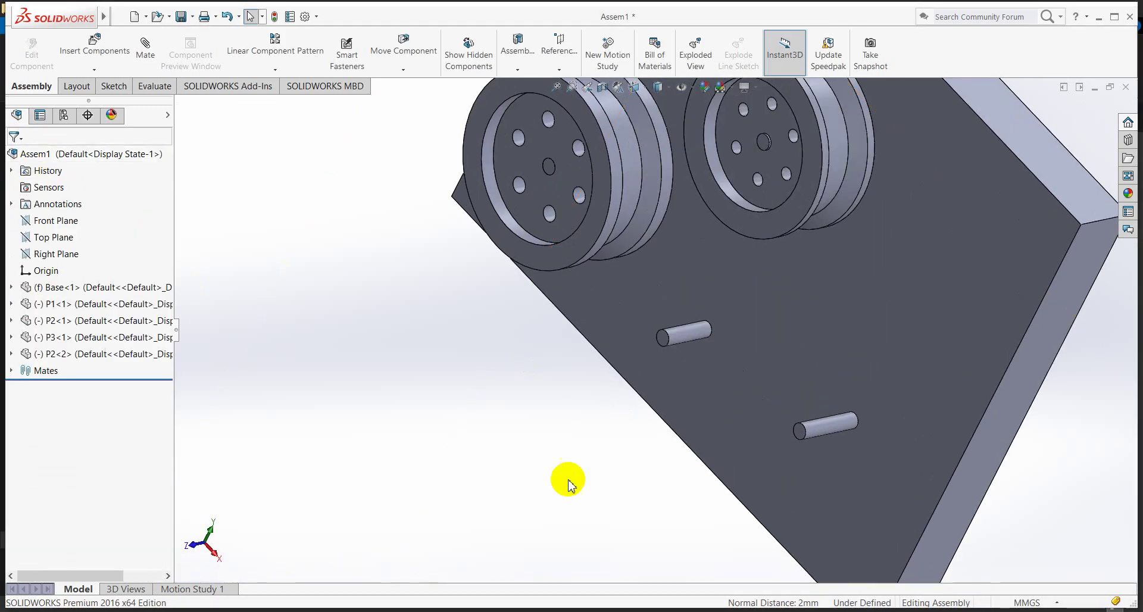
scroll(583, 424, up, 5)
mouse_move(863, 387)
middle_down()
mouse_move(824, 404)
mouse_move(810, 458)
middle_up()
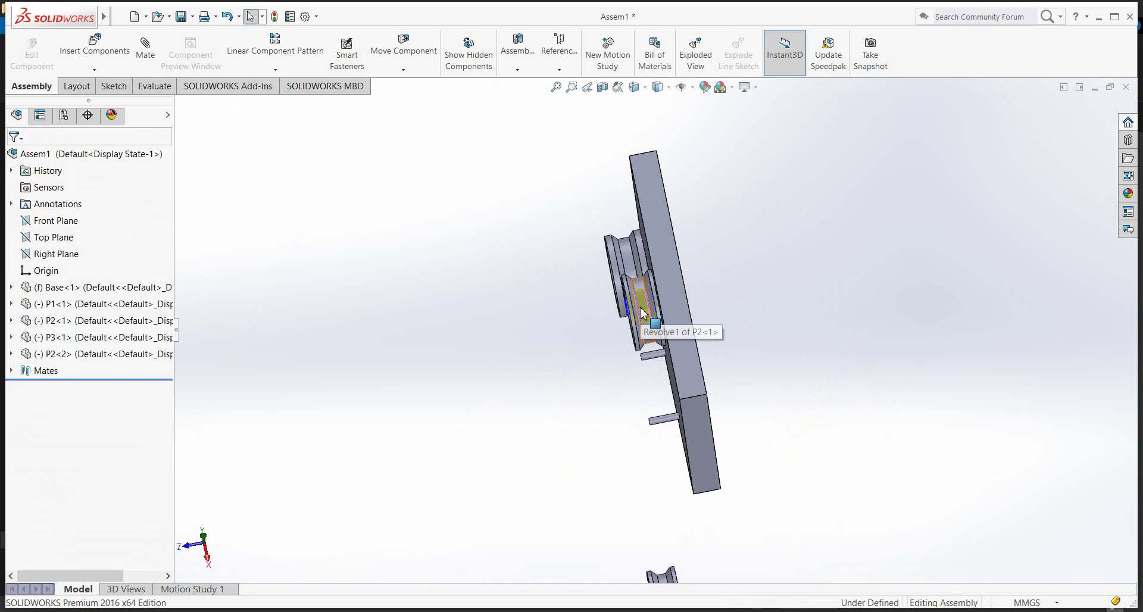
scroll(643, 312, down, 2)
scroll(643, 312, down, 3)
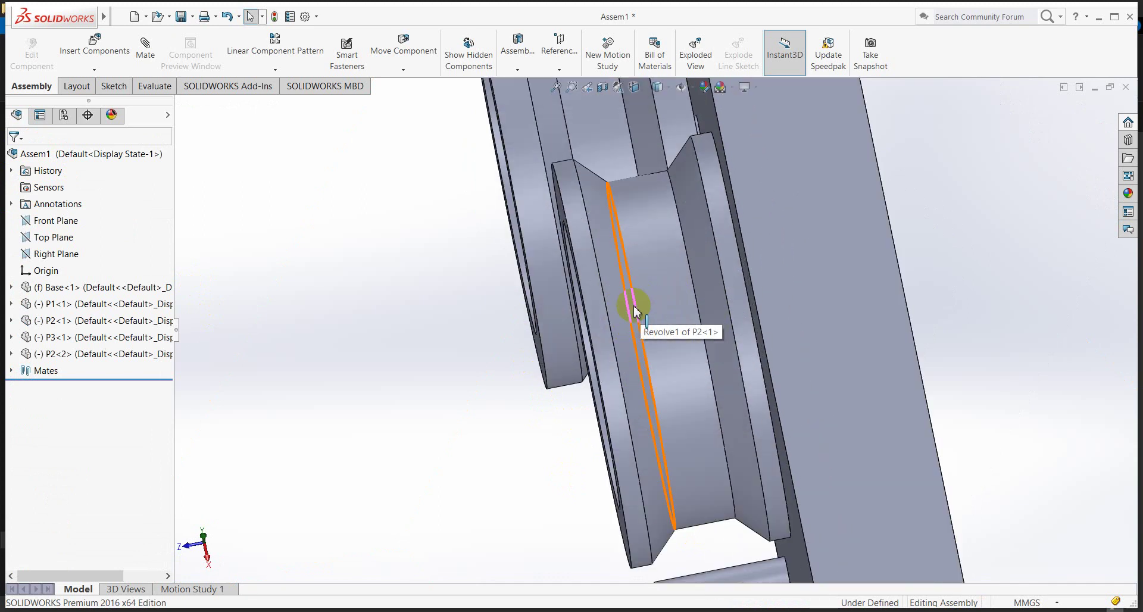
Try a mate between the P2 and P1 groove edges, then cancel it as over-defining.
click(633, 305)
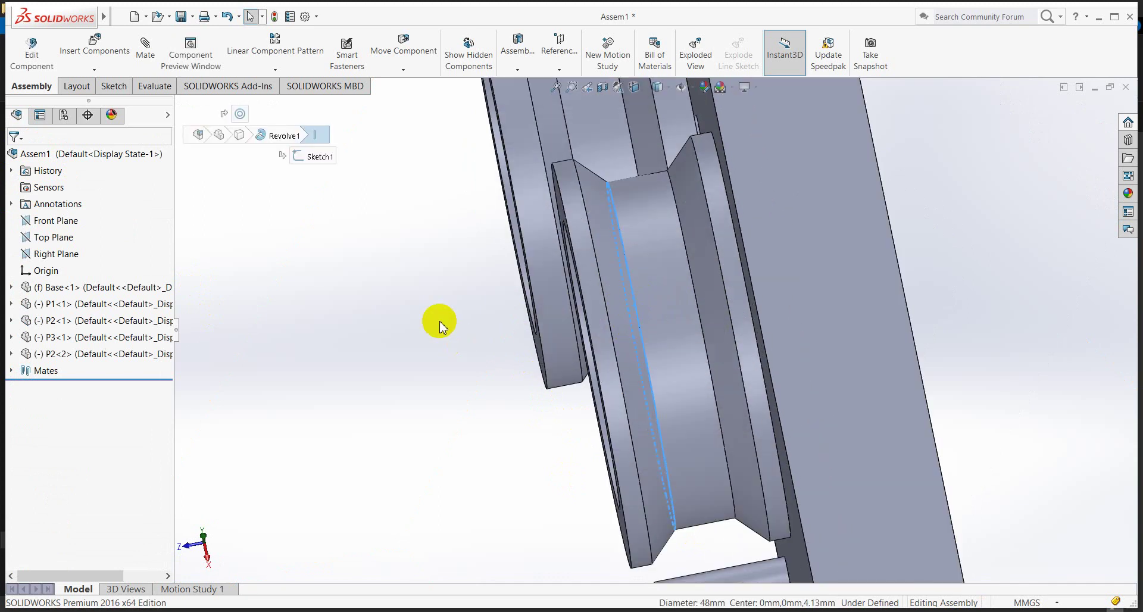
scroll(364, 339, up, 2)
scroll(387, 321, up, 1)
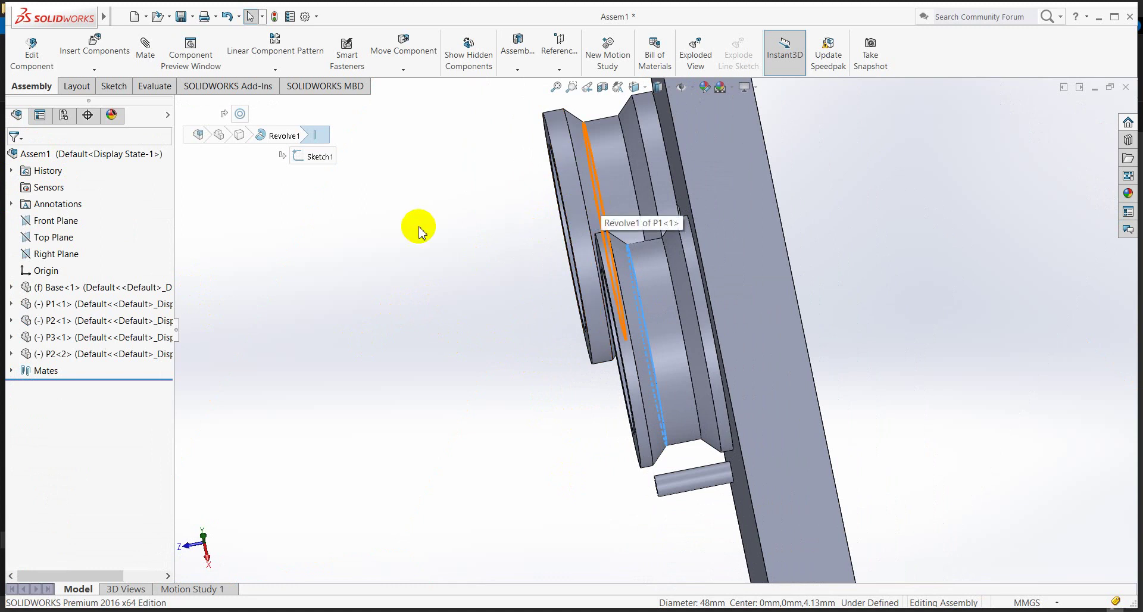
click(145, 46)
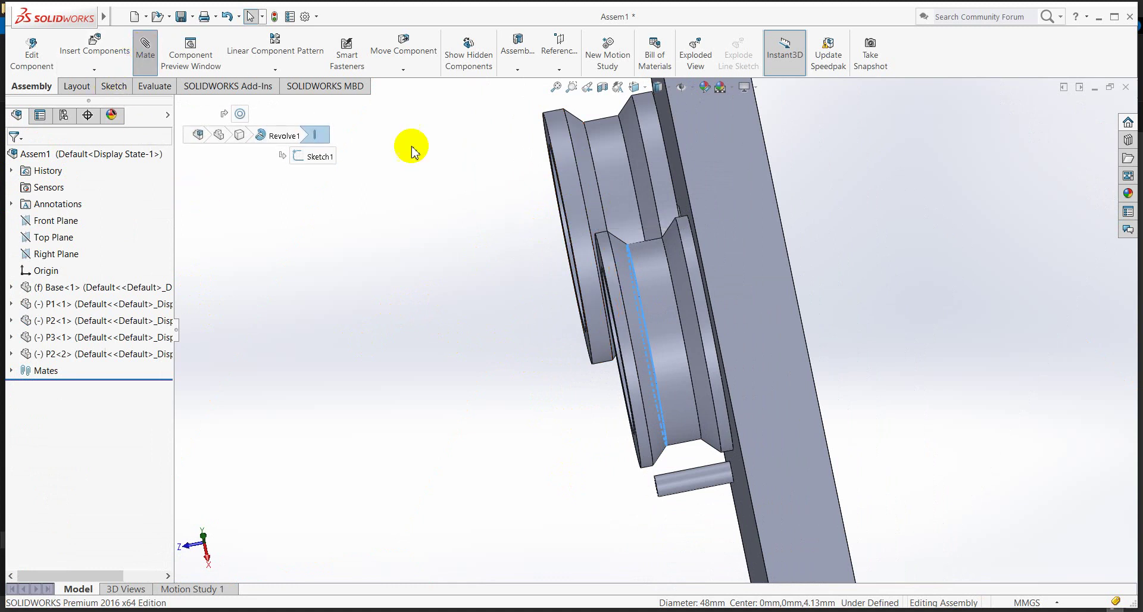
click(597, 176)
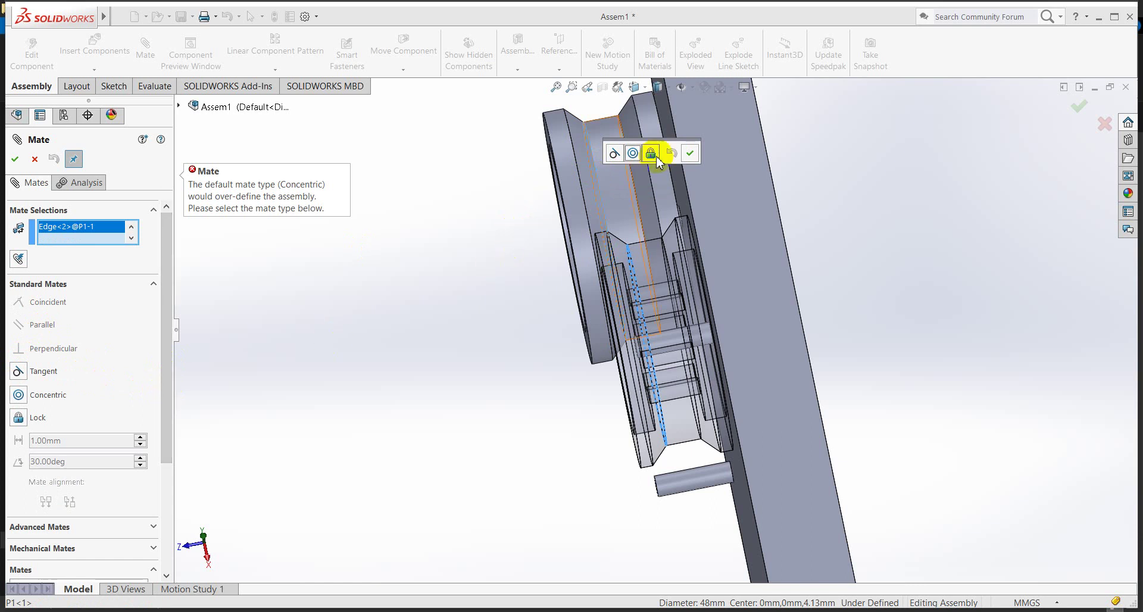
click(688, 155)
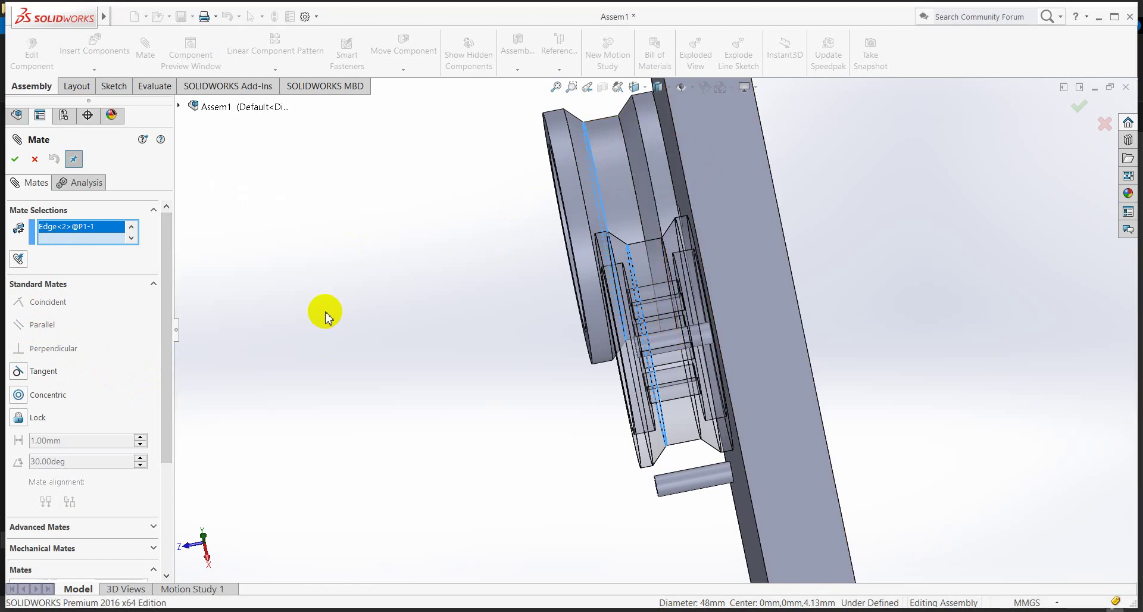
click(34, 159)
mouse_move(429, 386)
middle_down()
mouse_move(478, 337)
mouse_move(482, 383)
middle_up()
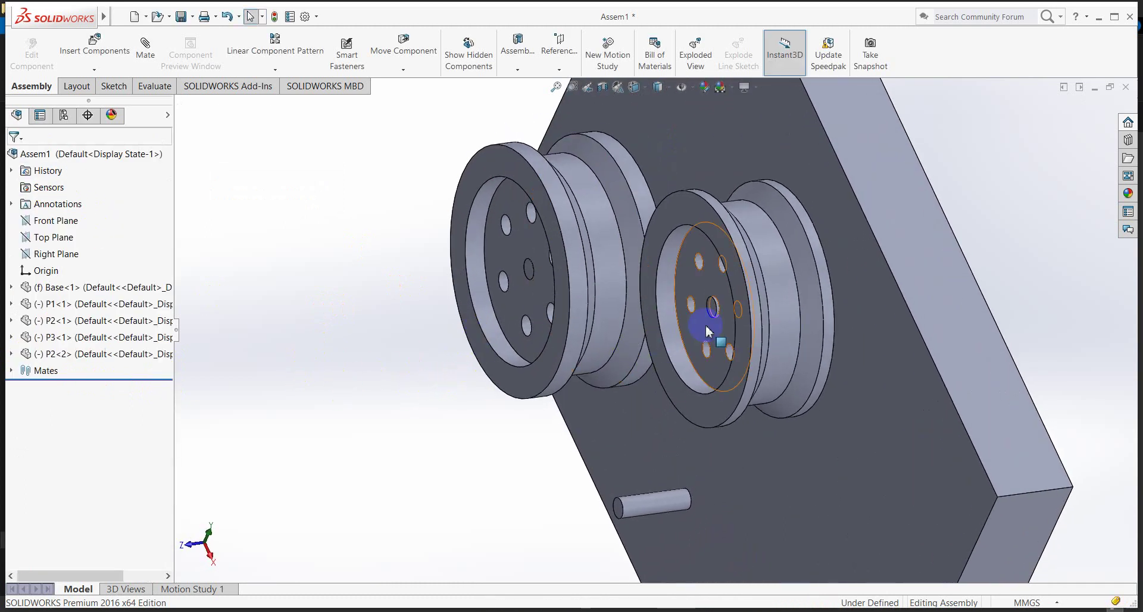
Start a new Mate, browse the Analysis tab and Advanced Mates, then pick the Distance type.
click(682, 344)
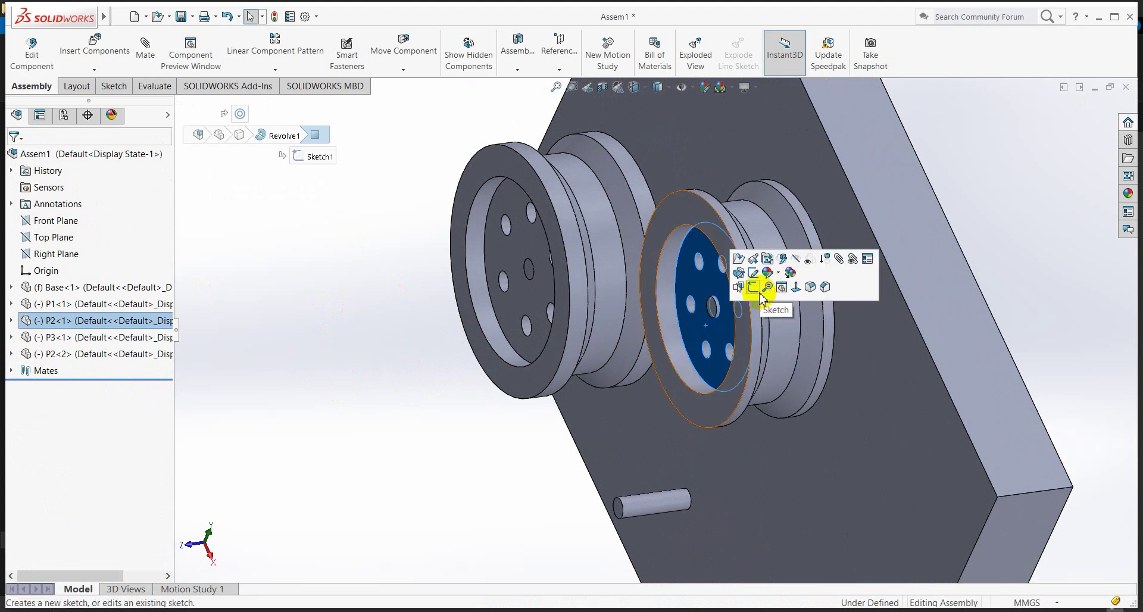
click(300, 402)
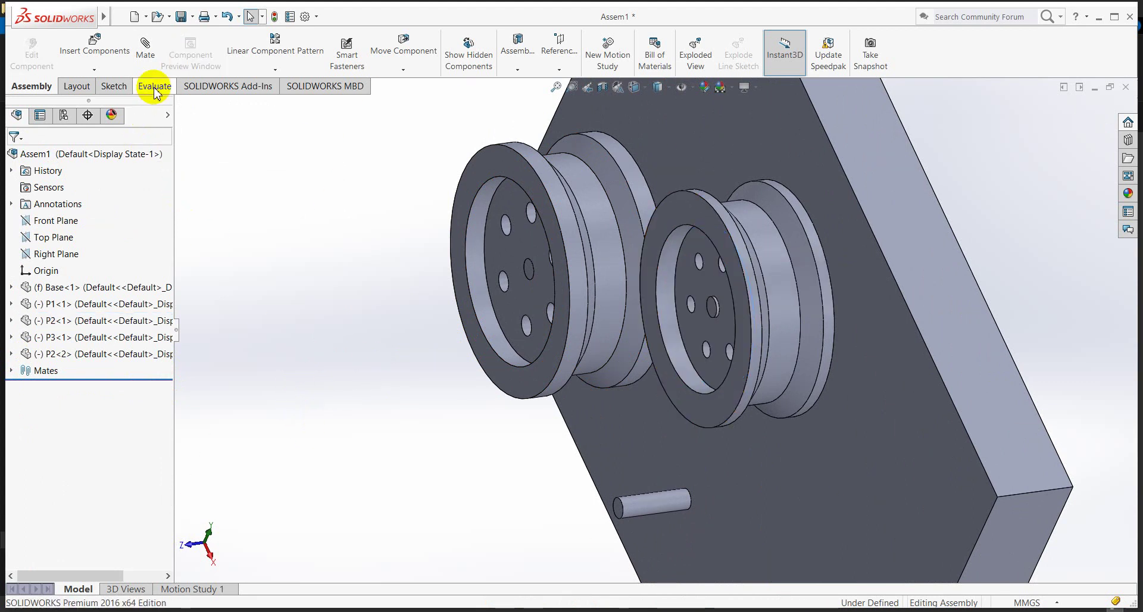
click(145, 52)
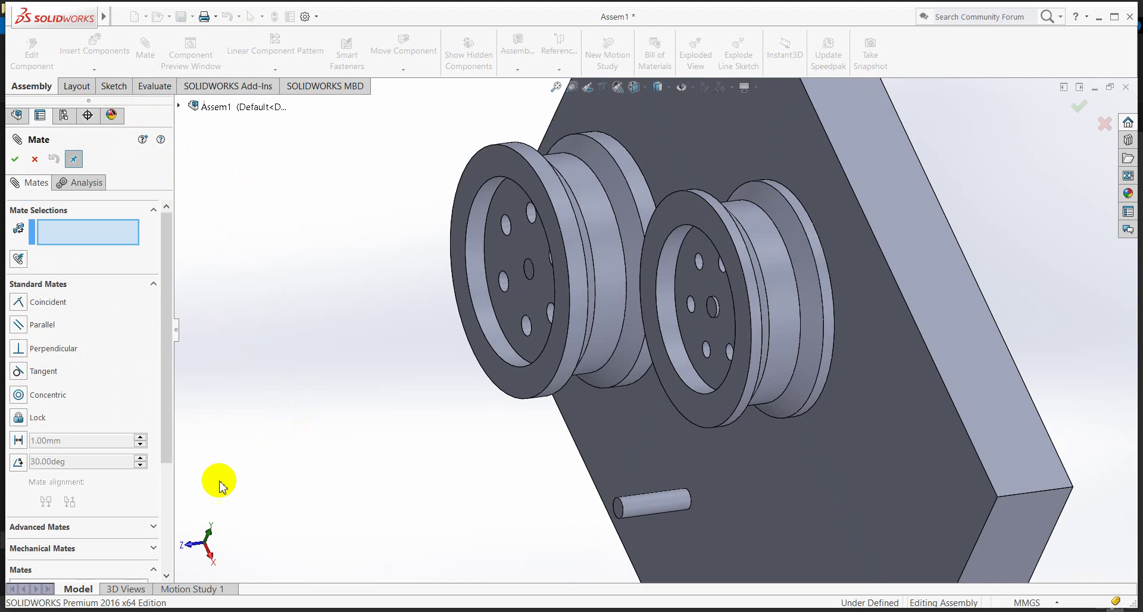
click(84, 182)
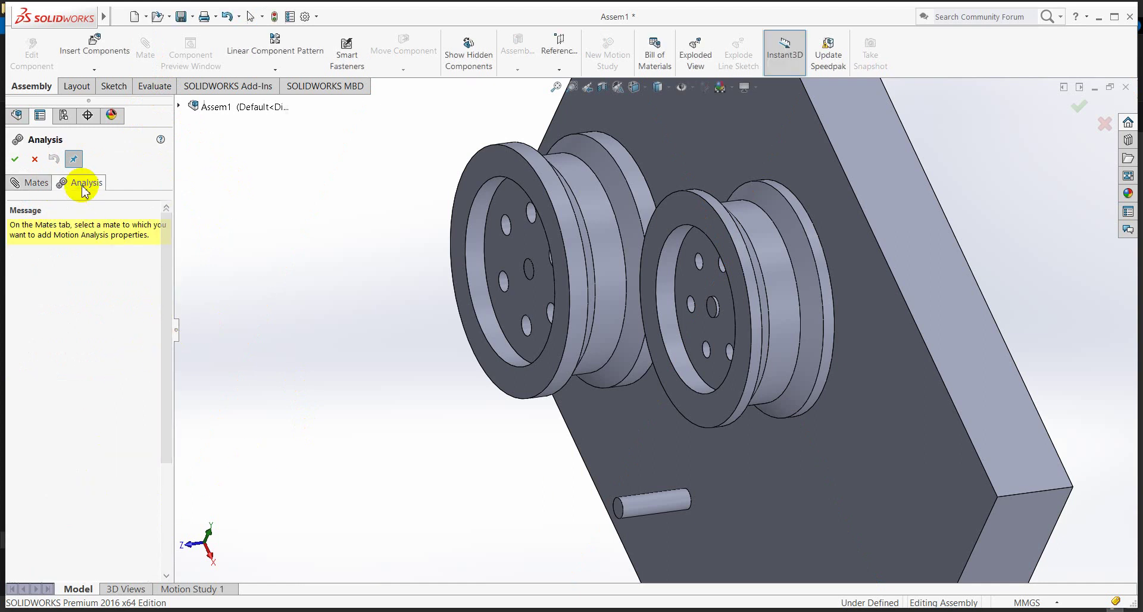
click(21, 185)
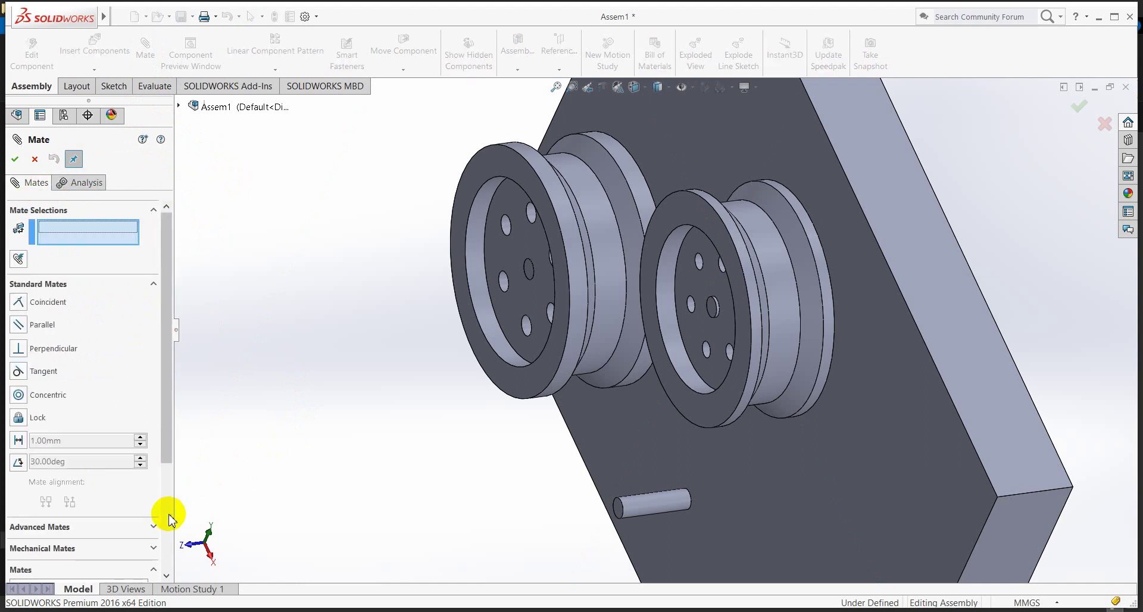
click(153, 527)
scroll(152, 533, down, 5)
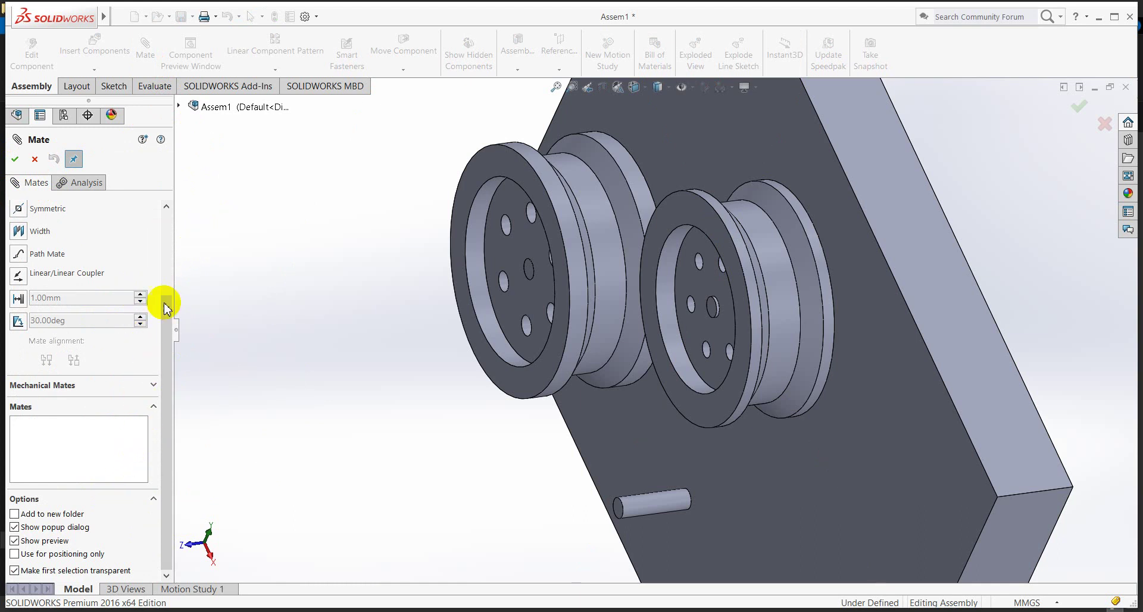
click(166, 268)
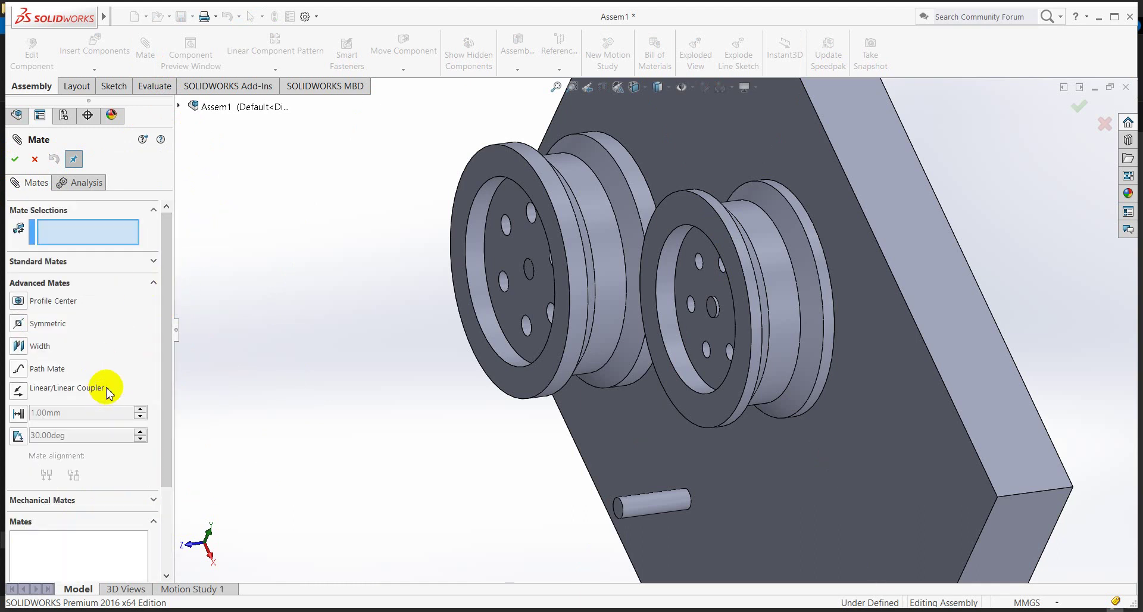
click(155, 284)
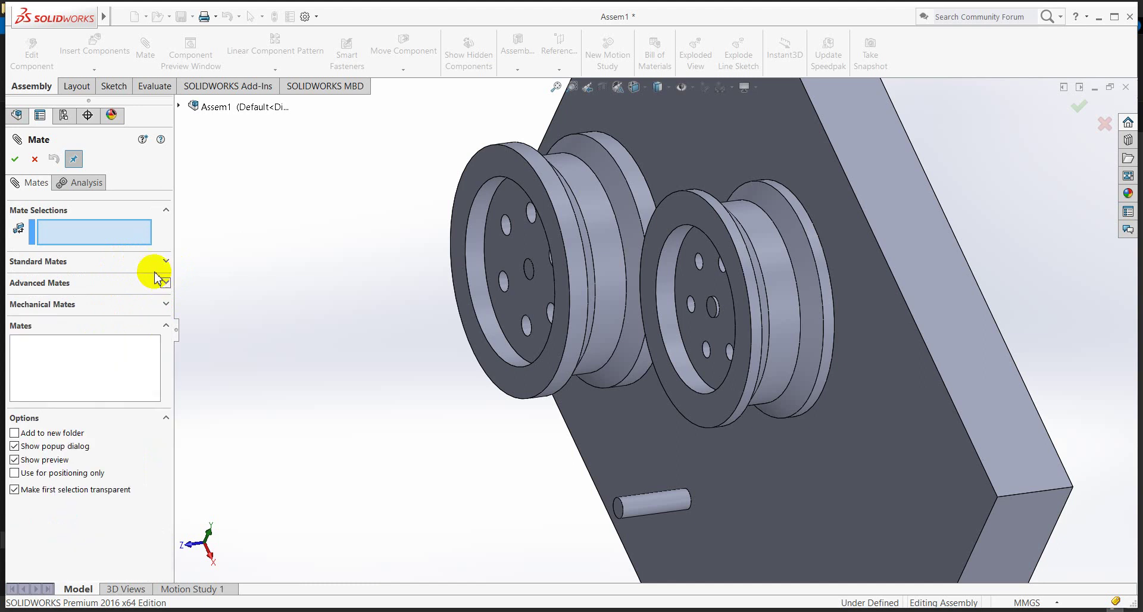
click(166, 262)
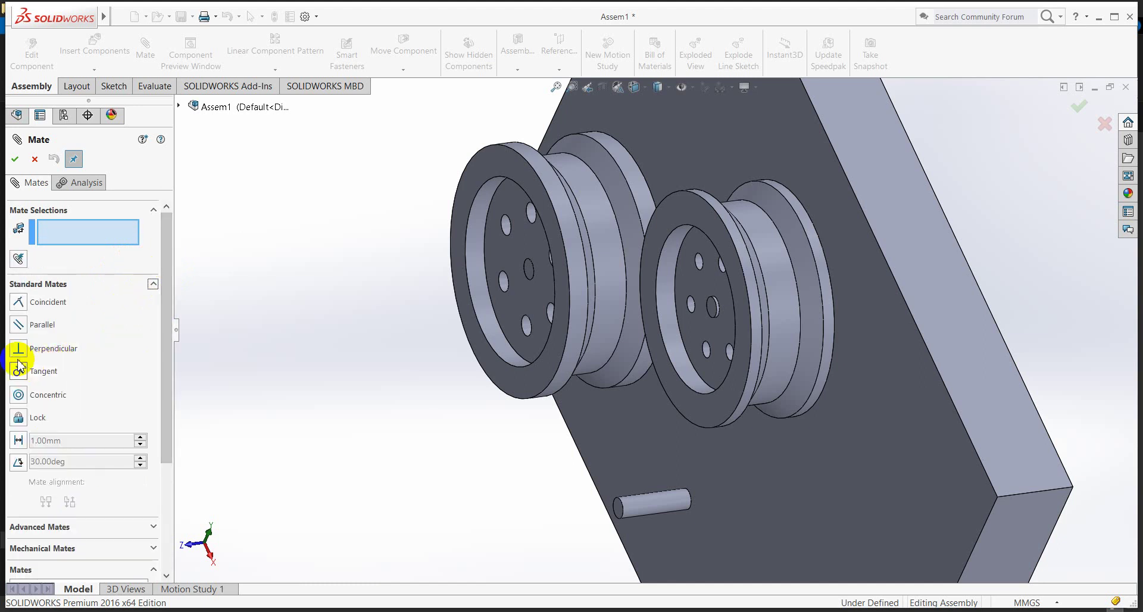
click(18, 441)
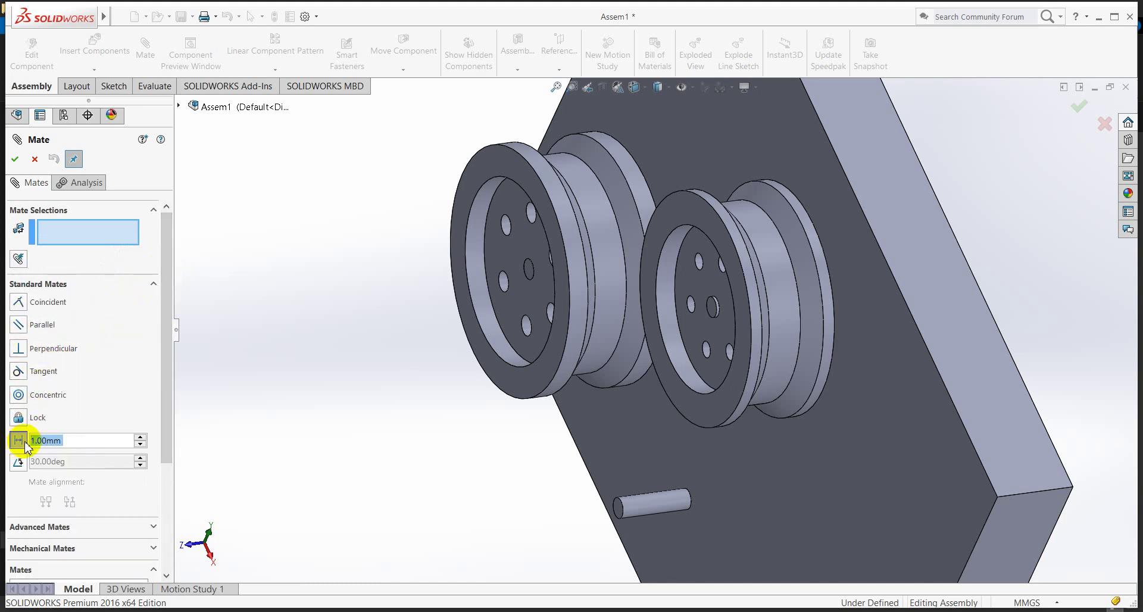
Select the right pulley's inner face and the base plate face as mate references.
click(701, 339)
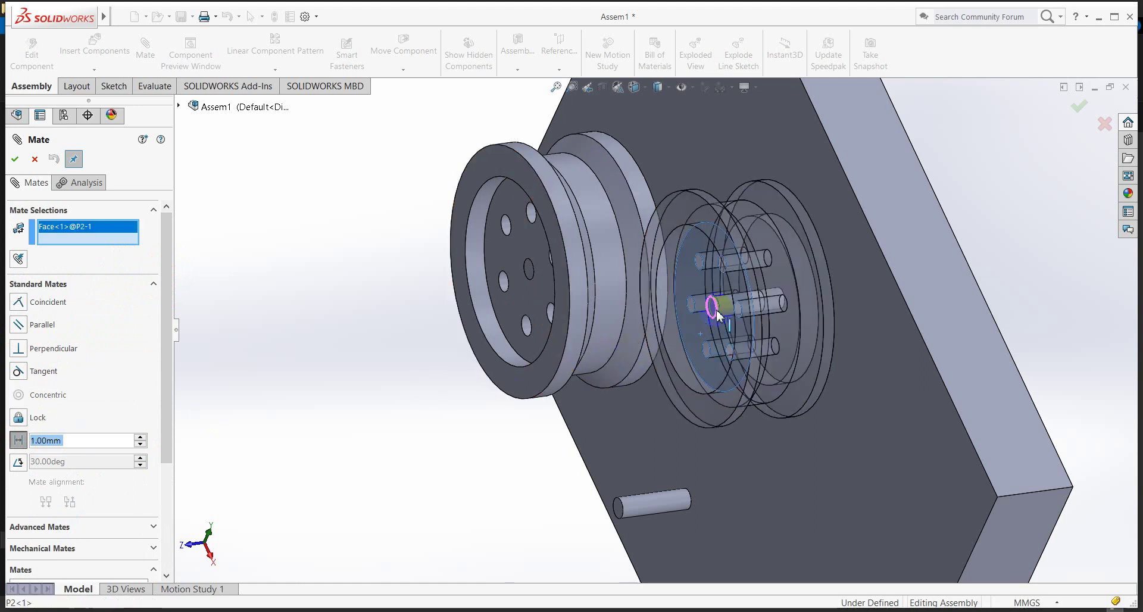
click(713, 308)
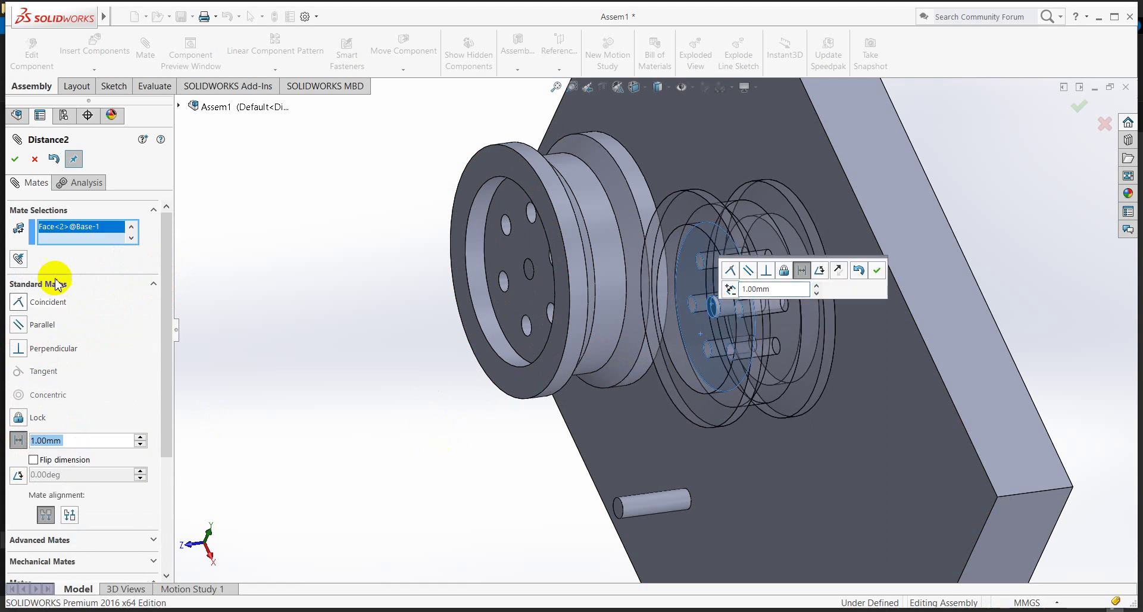
right_click(73, 238)
click(110, 256)
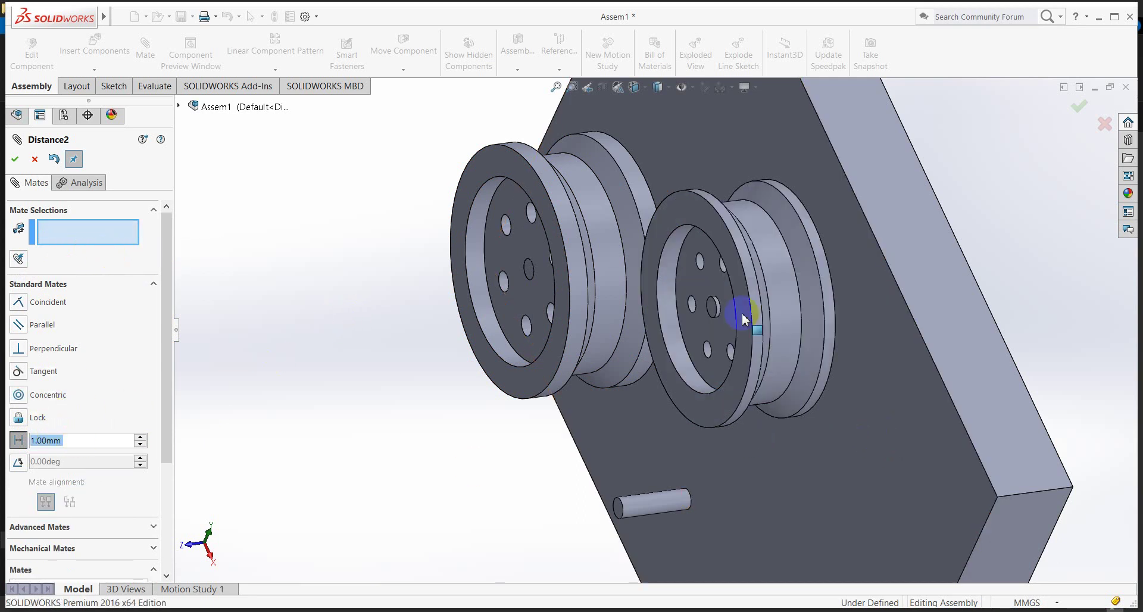
click(719, 345)
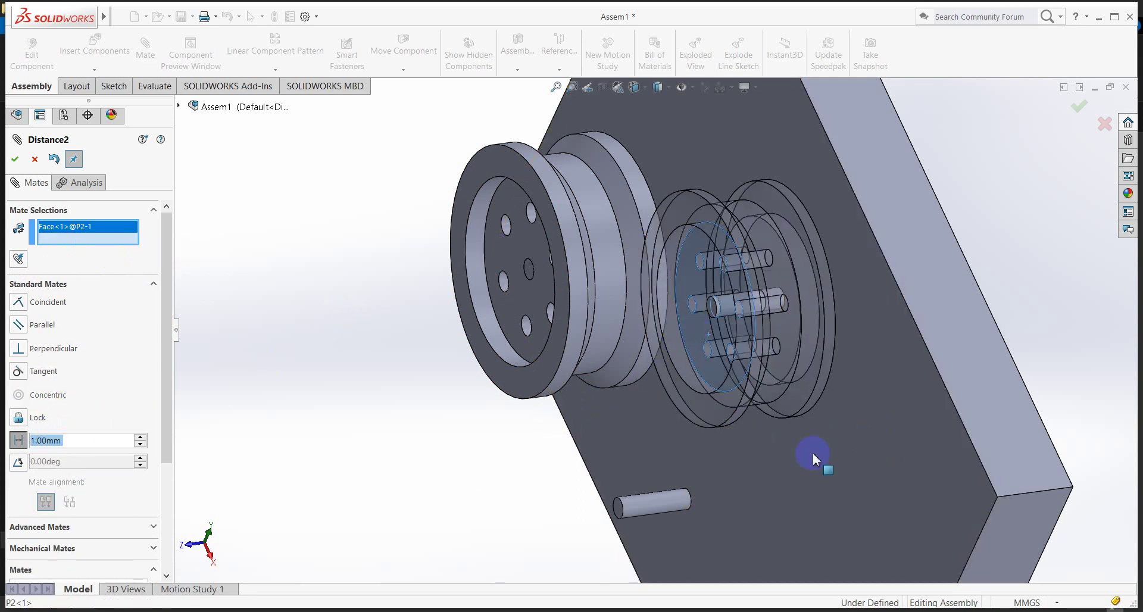
click(859, 448)
click(653, 418)
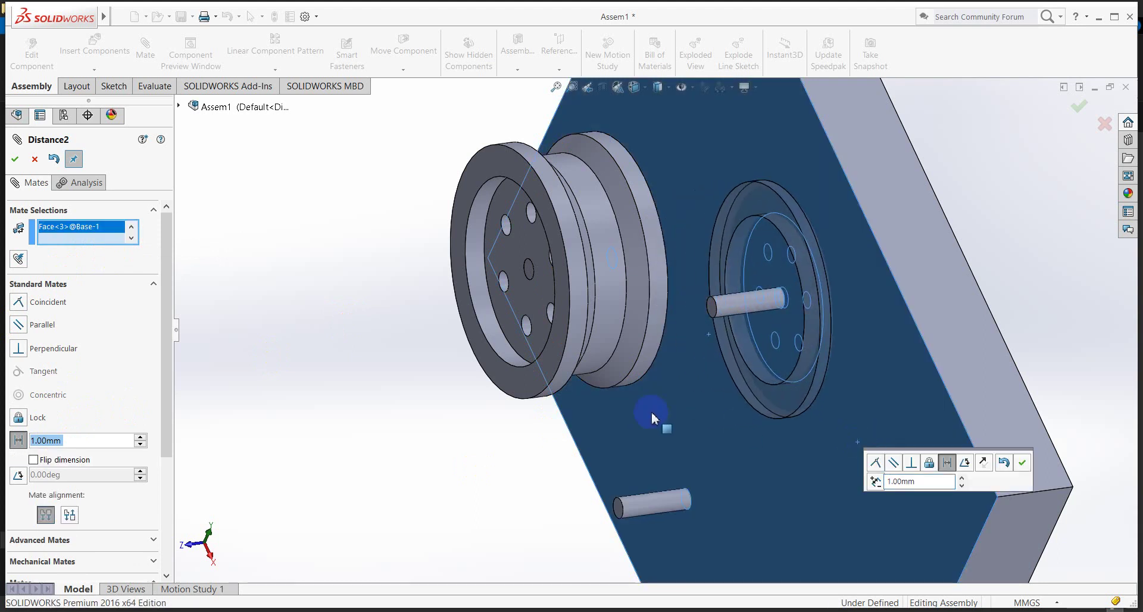
Preview the distance and switch the mate to Anti-Aligned, acknowledging the warning.
click(141, 439)
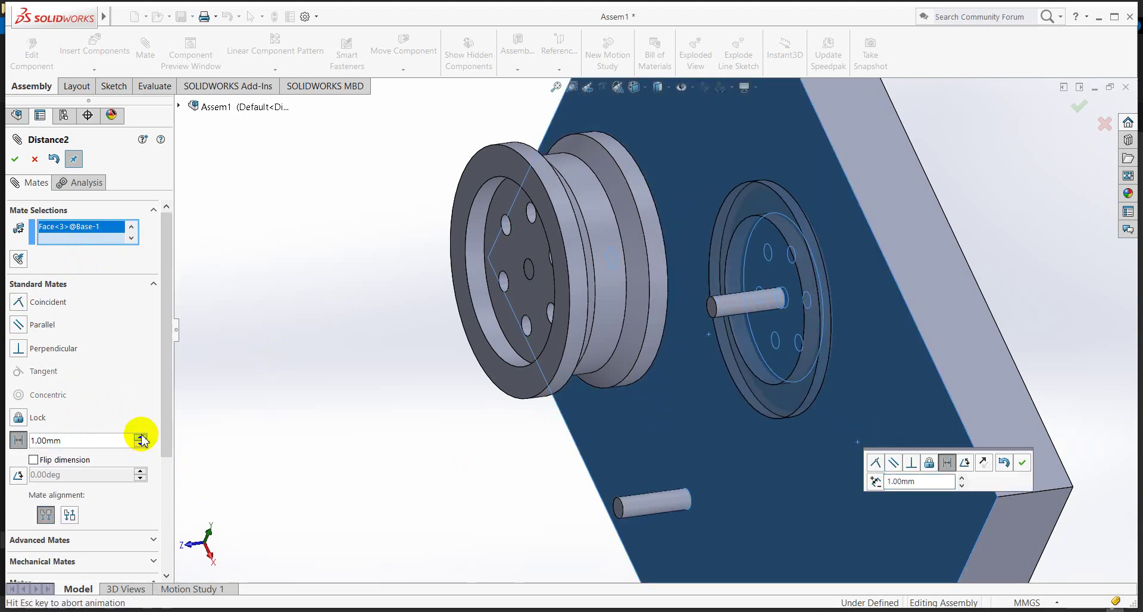
click(142, 438)
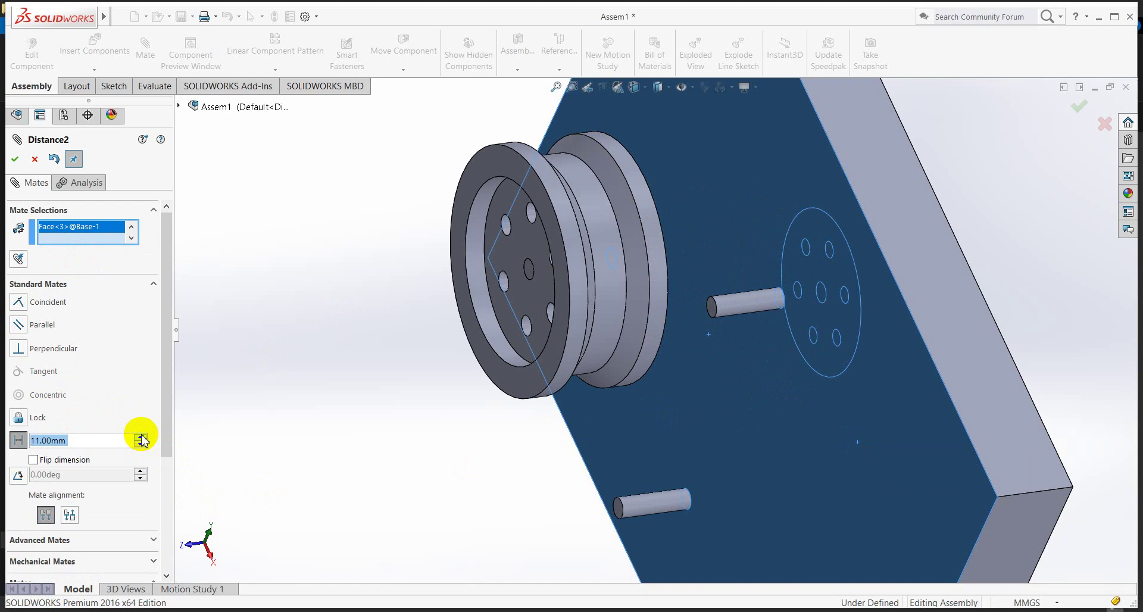
click(69, 516)
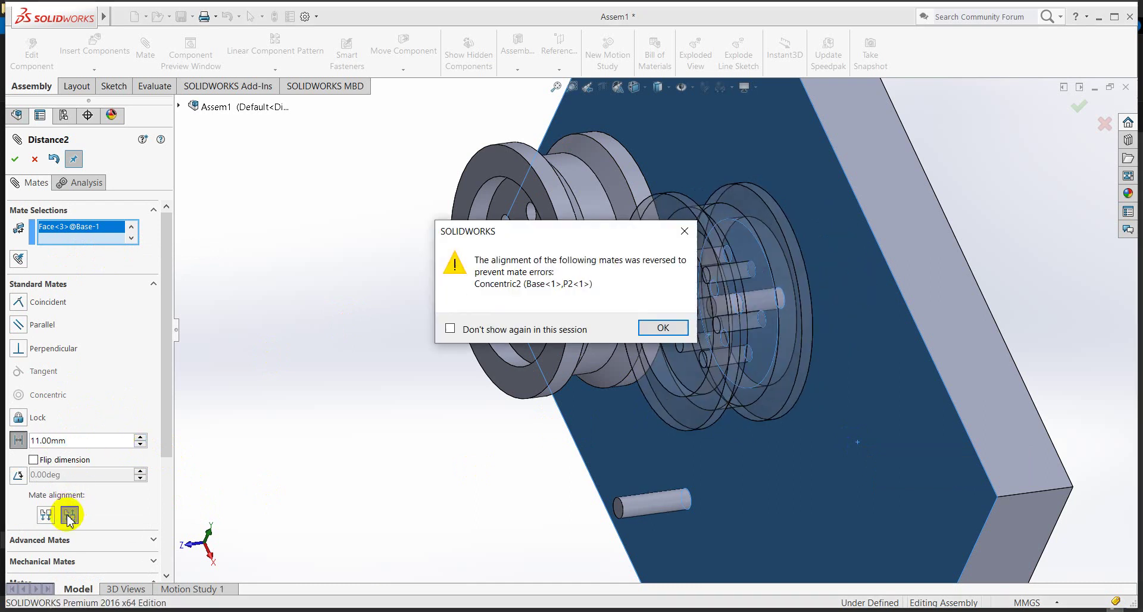
click(659, 330)
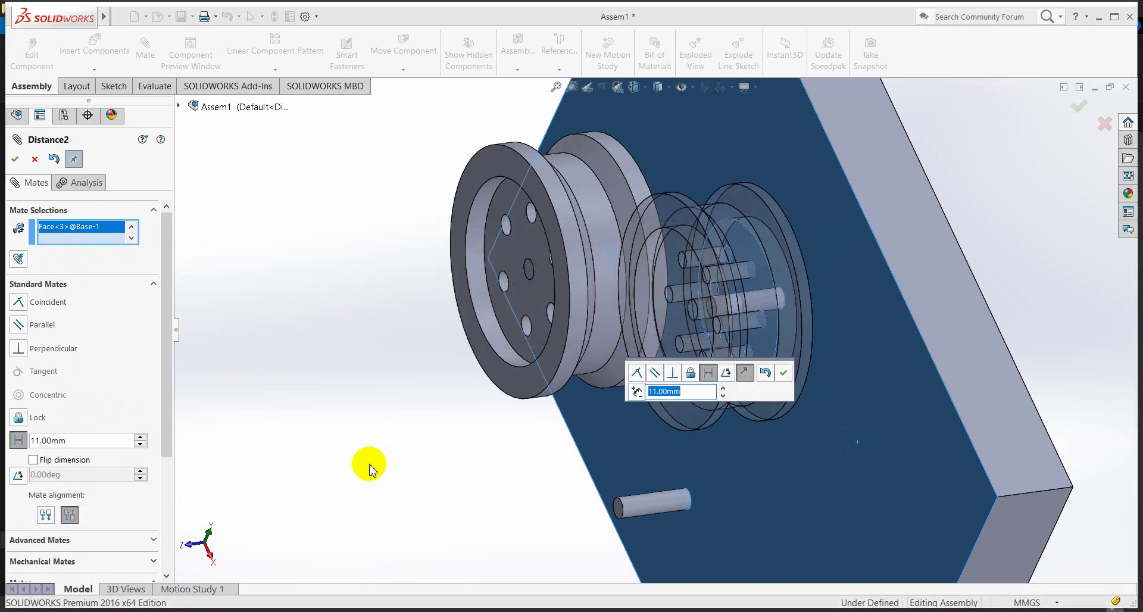
middle_drag(493, 388, 450, 407)
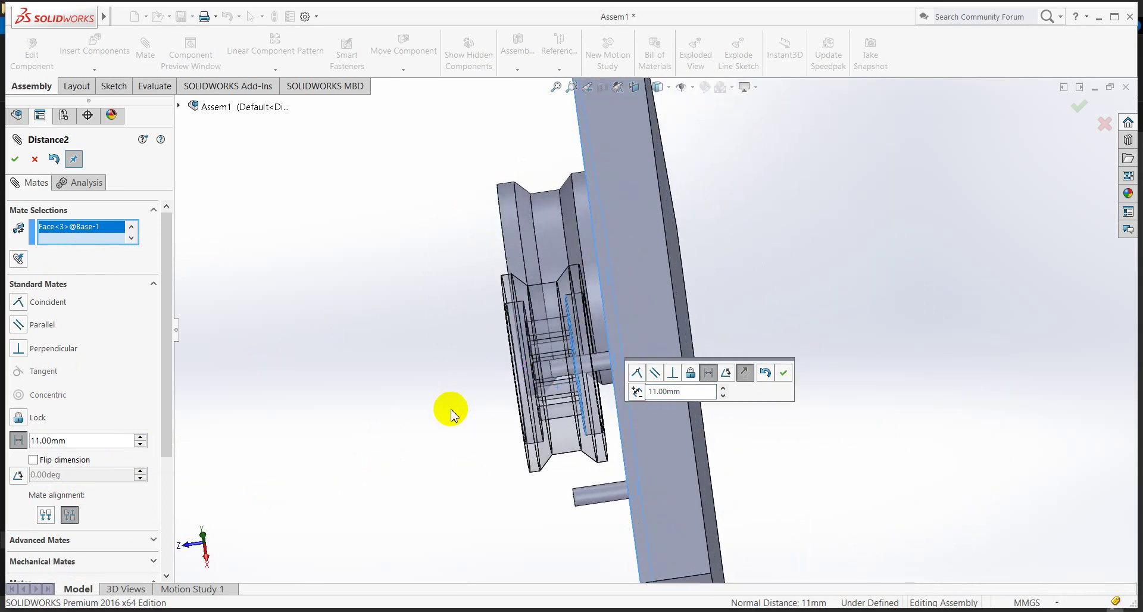
Try 10 mm and 9 mm, then commit Distance2 at 8 mm.
click(88, 440)
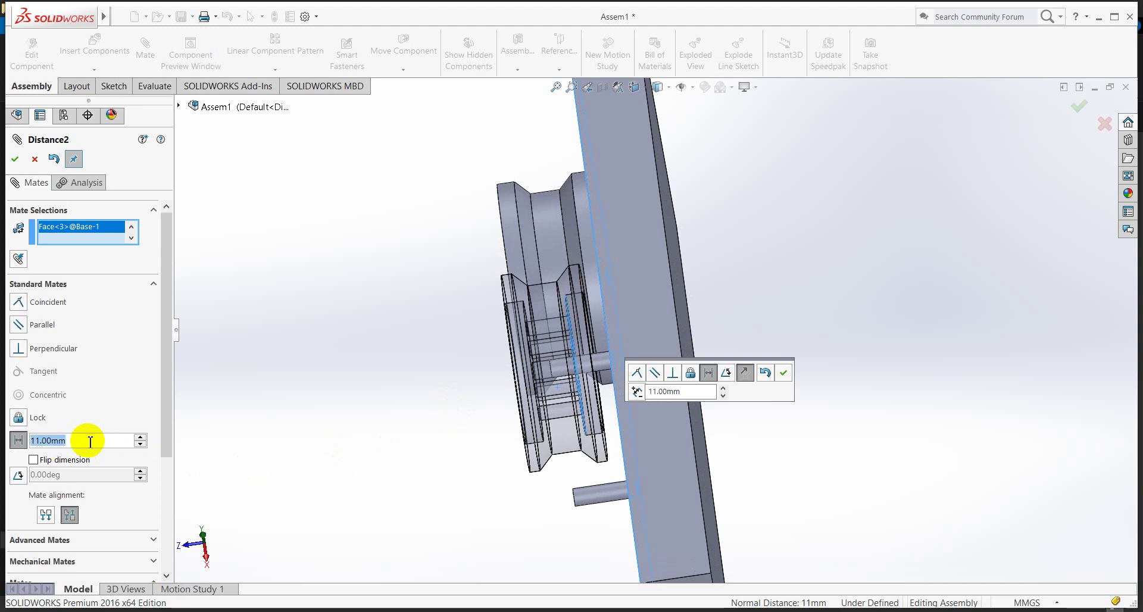
text(10)
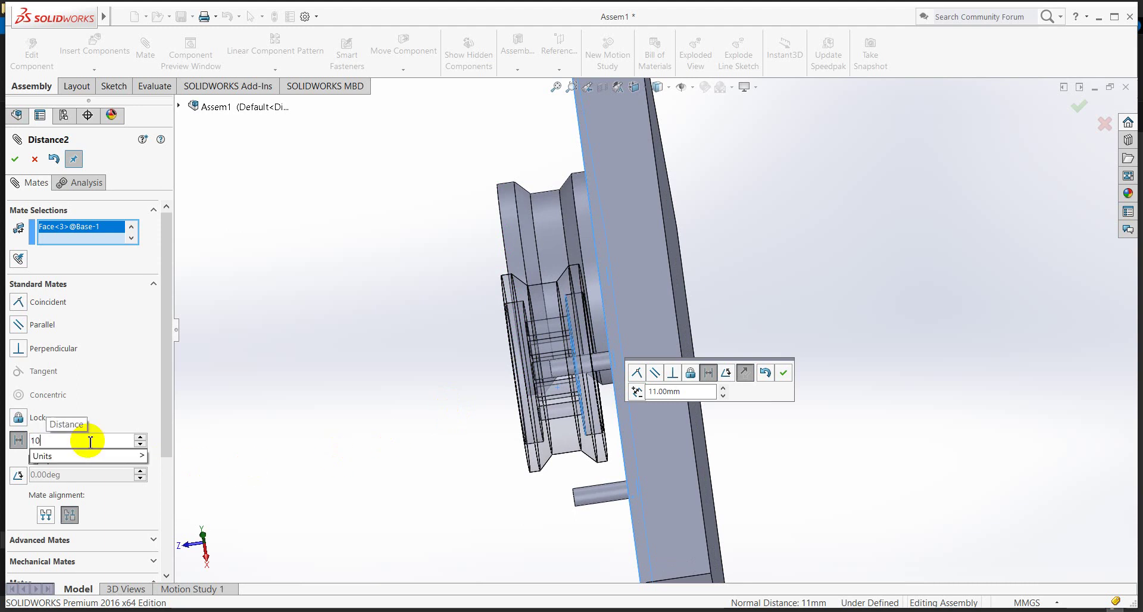
key(Return)
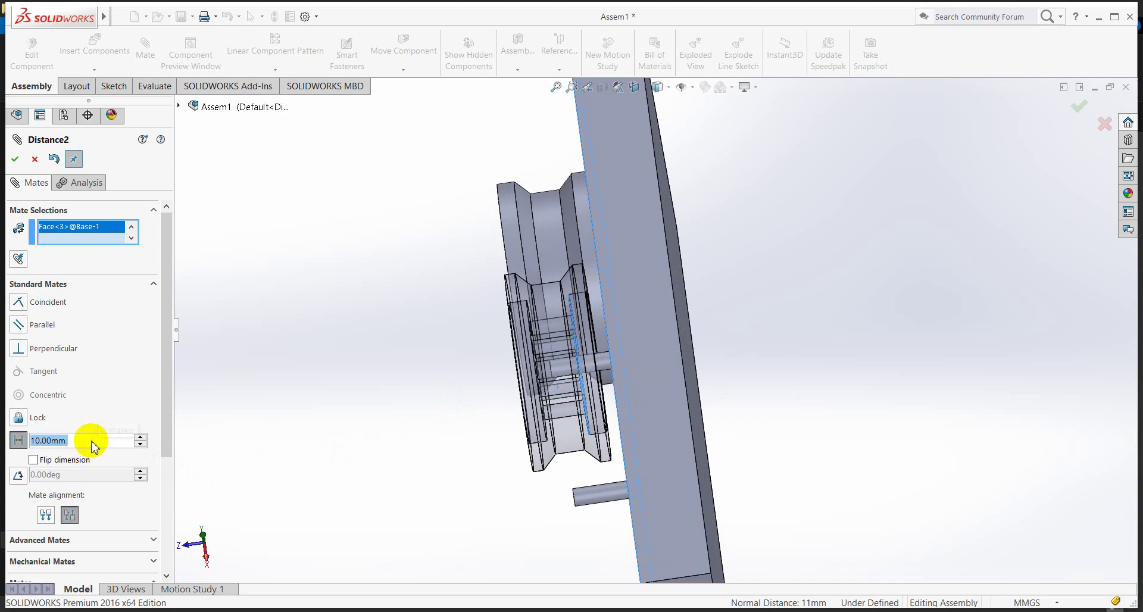
text(9)
key(Return)
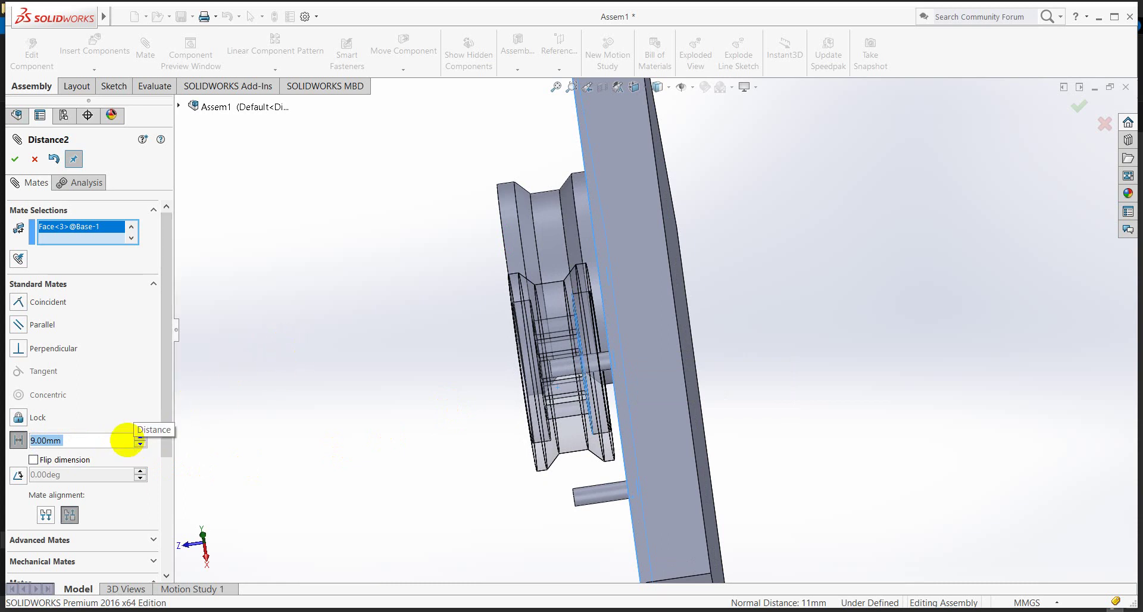
text(8)
key(Return)
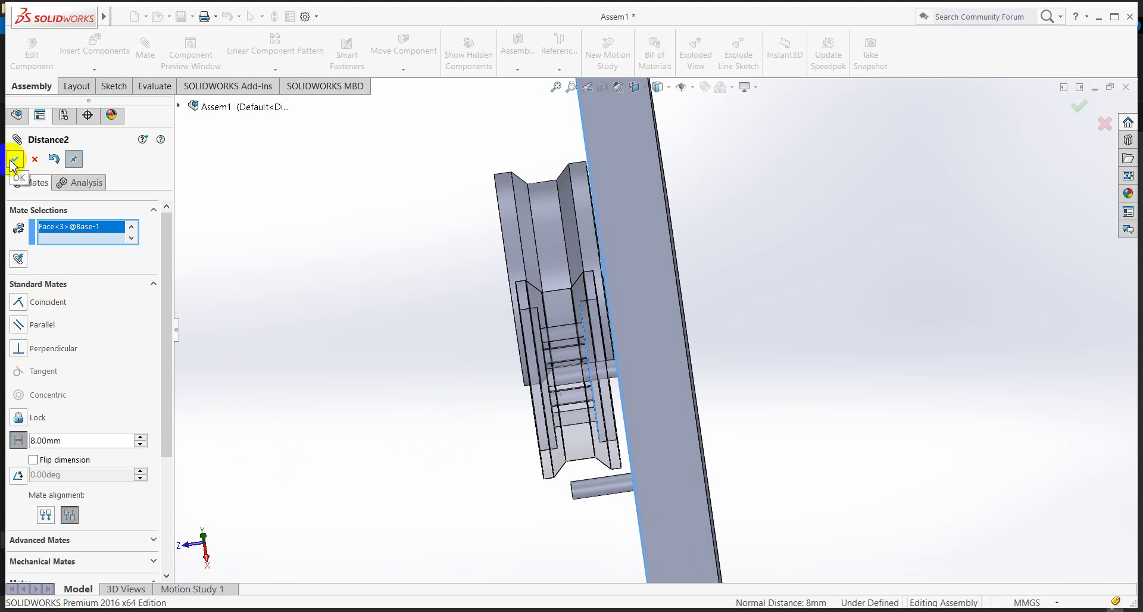
click(13, 159)
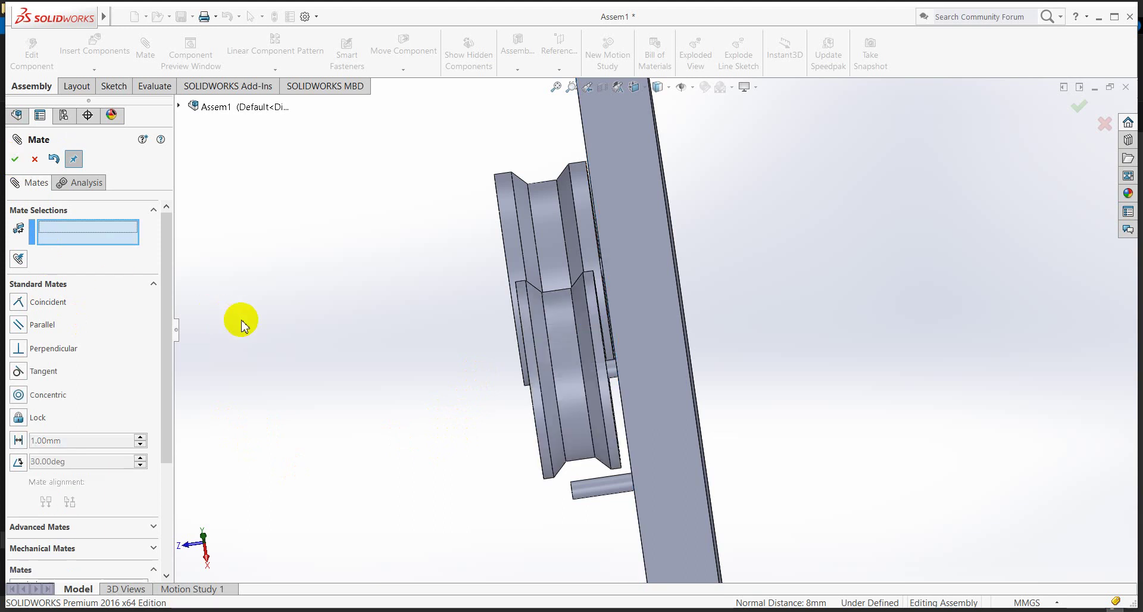
Mate the loose P2 pulley's edge coincident onto the plate's lower pin.
mouse_move(288, 370)
middle_down()
mouse_move(314, 357)
mouse_move(347, 288)
middle_up()
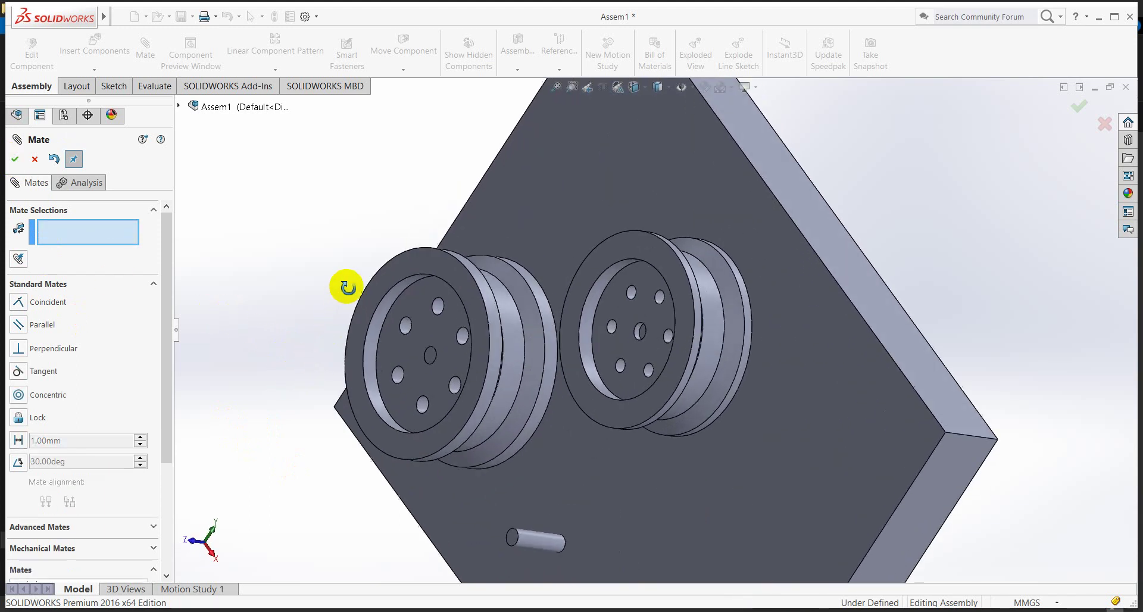
scroll(382, 312, up, 3)
scroll(459, 408, up, 3)
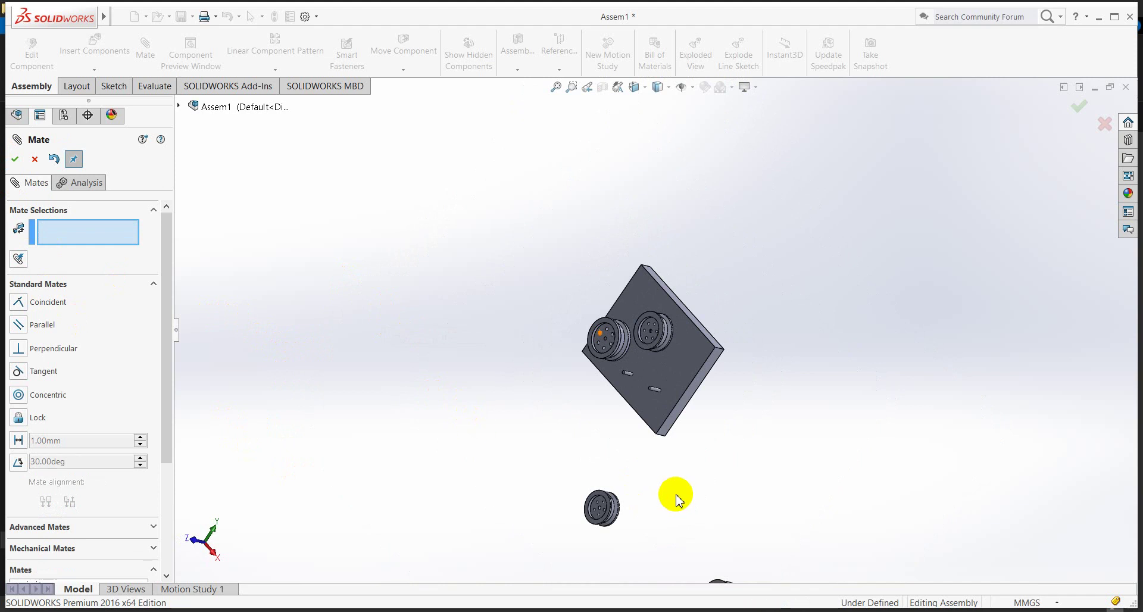
scroll(774, 522, up, 2)
scroll(697, 465, down, 5)
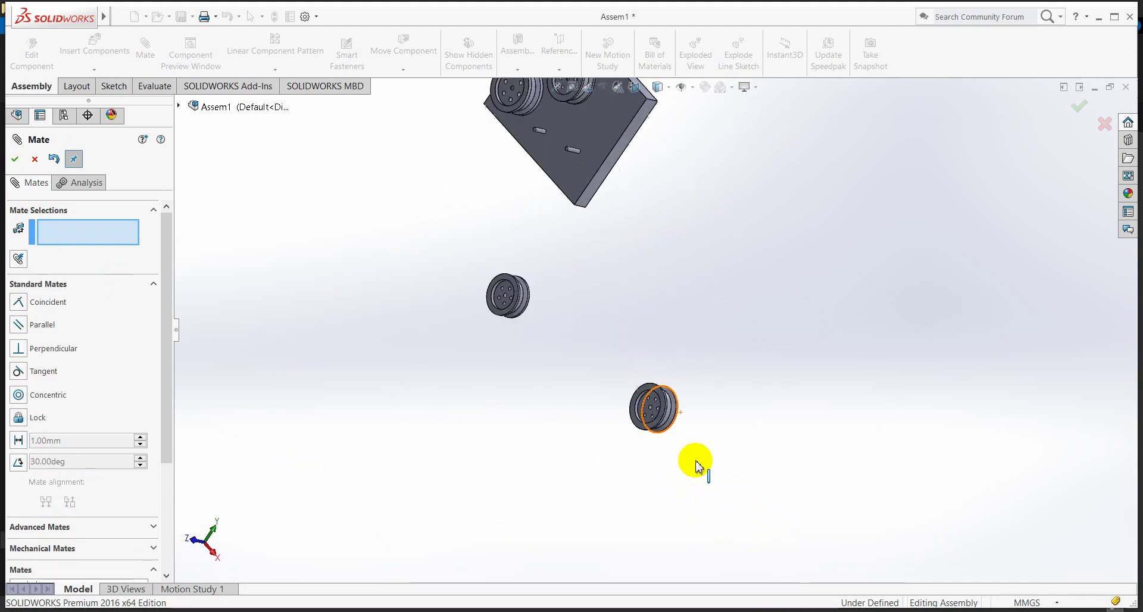
scroll(695, 467, down, 3)
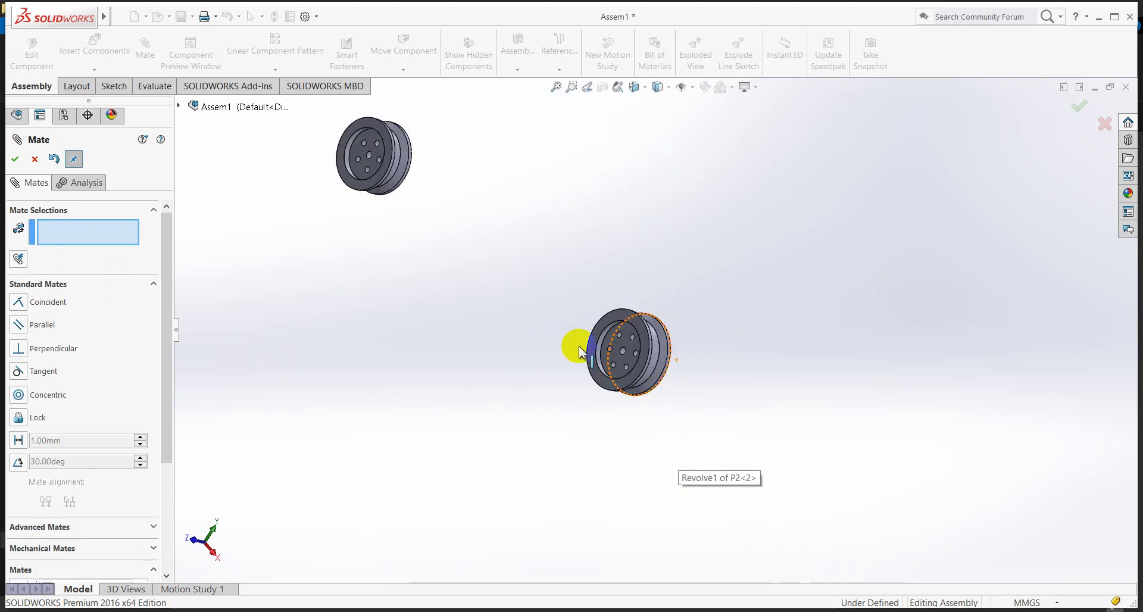
click(624, 357)
scroll(521, 255, up, 3)
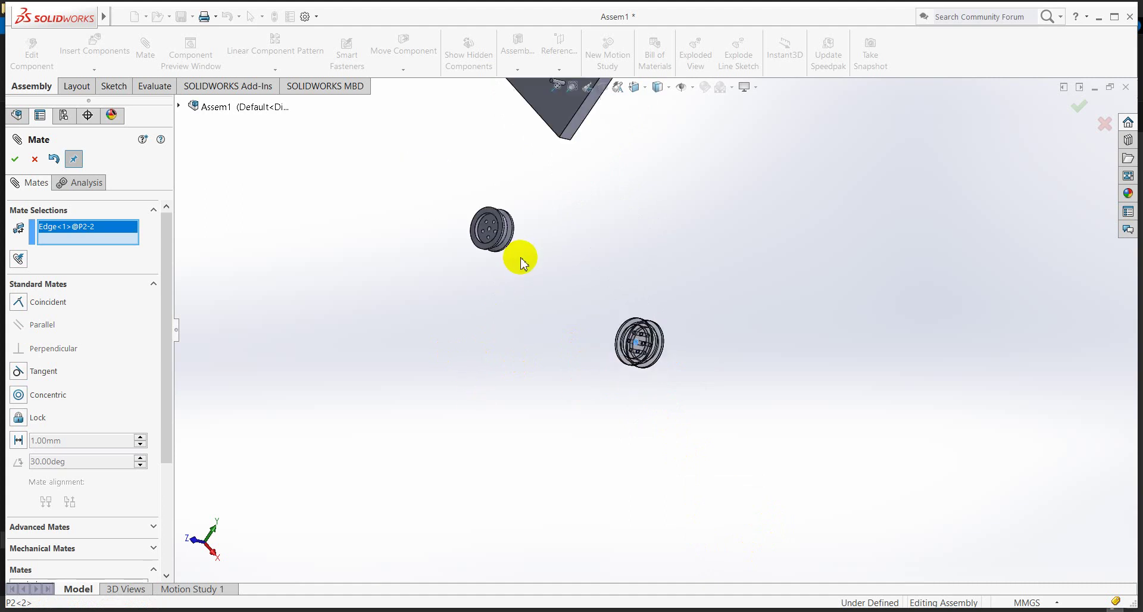
scroll(565, 235, up, 4)
scroll(631, 271, down, 2)
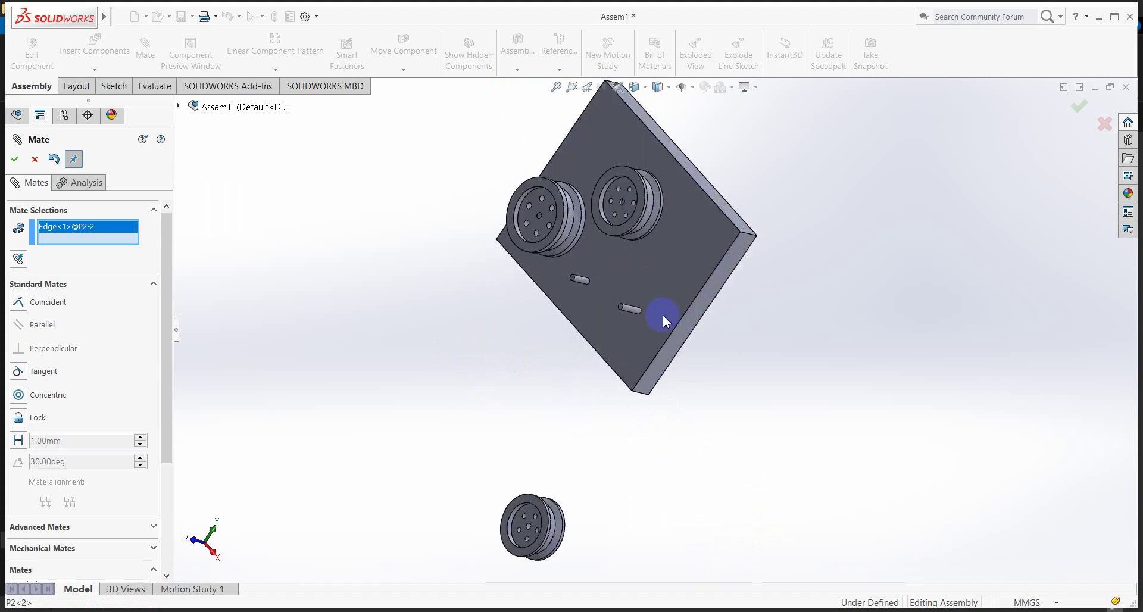
click(630, 310)
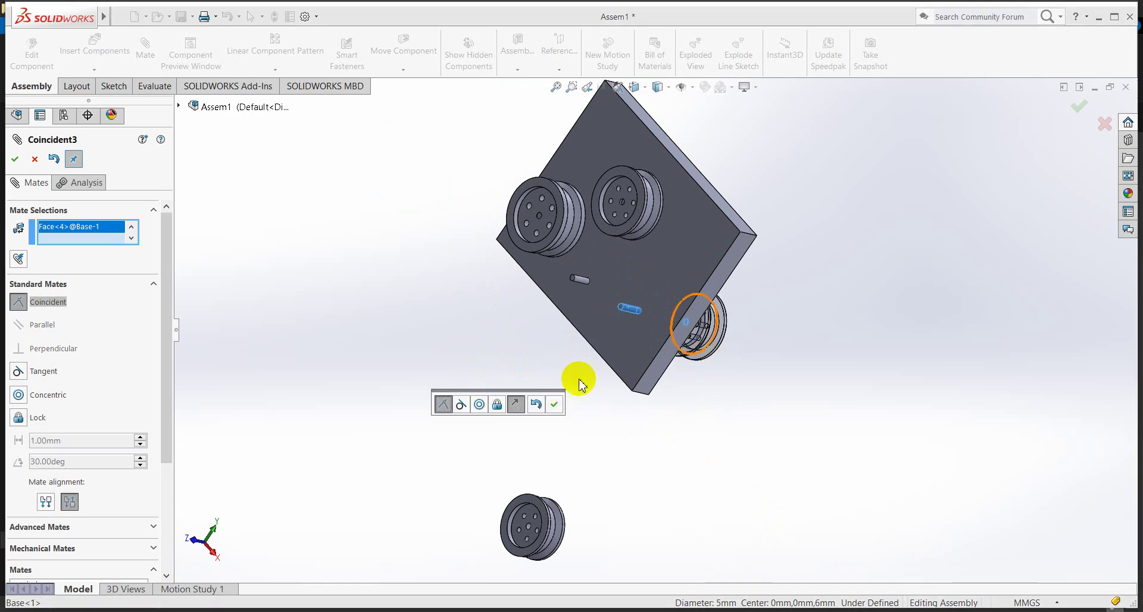
click(555, 405)
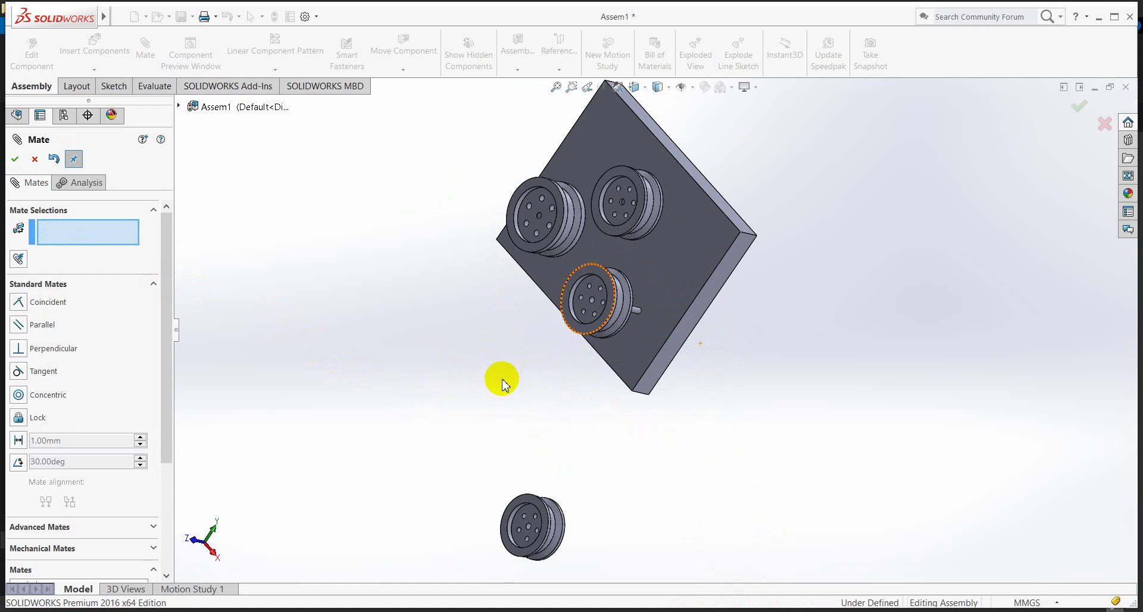
key(Escape)
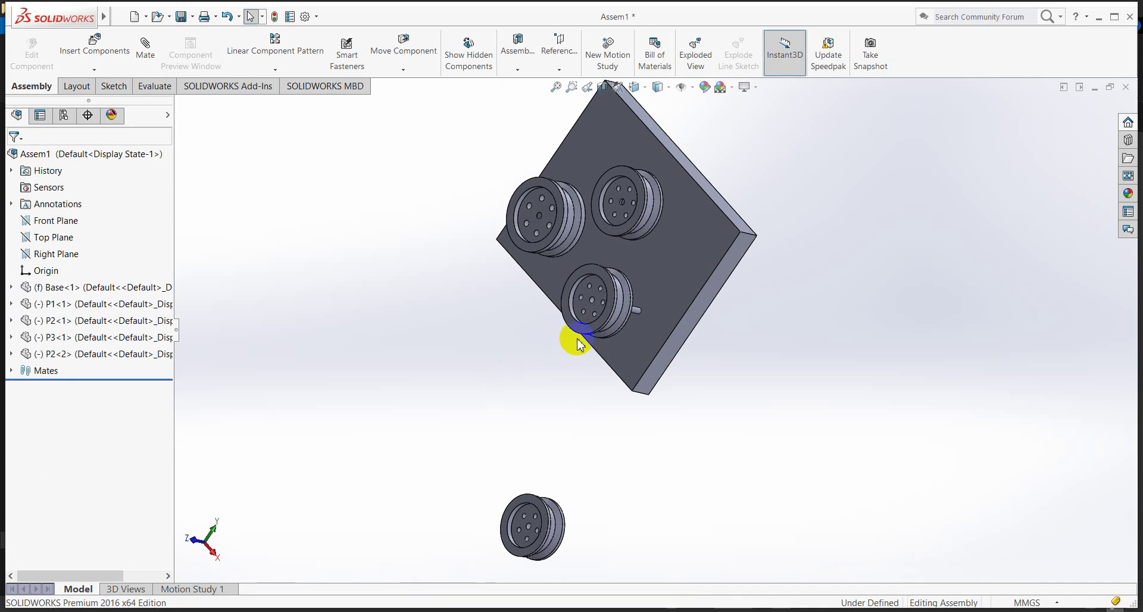
Start a distance mate between the plate's front face and the pulley face at 8 mm.
click(145, 44)
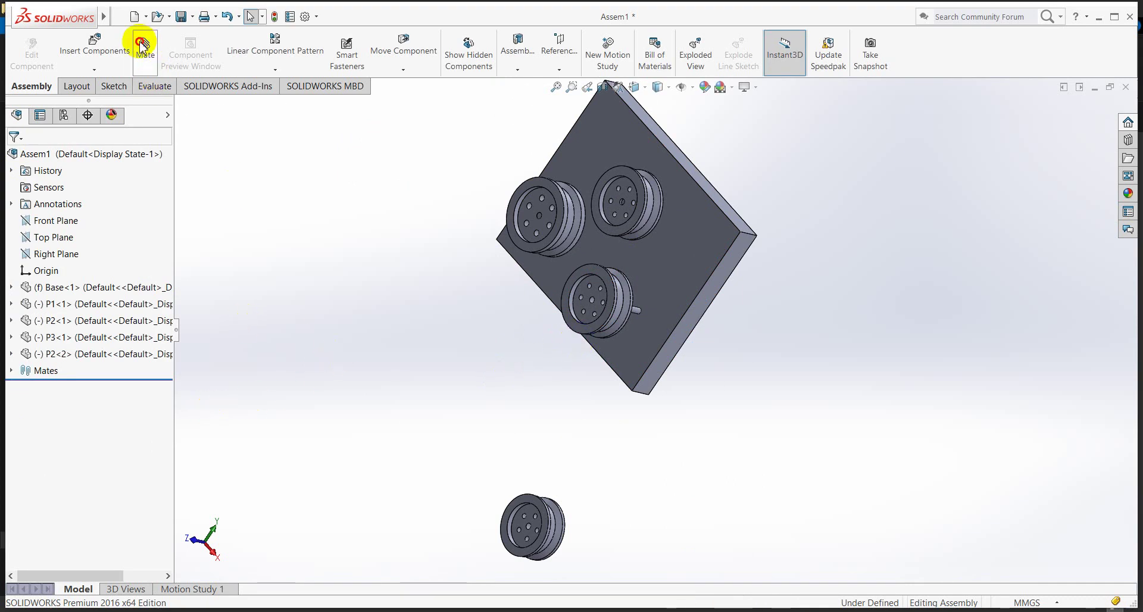
click(658, 304)
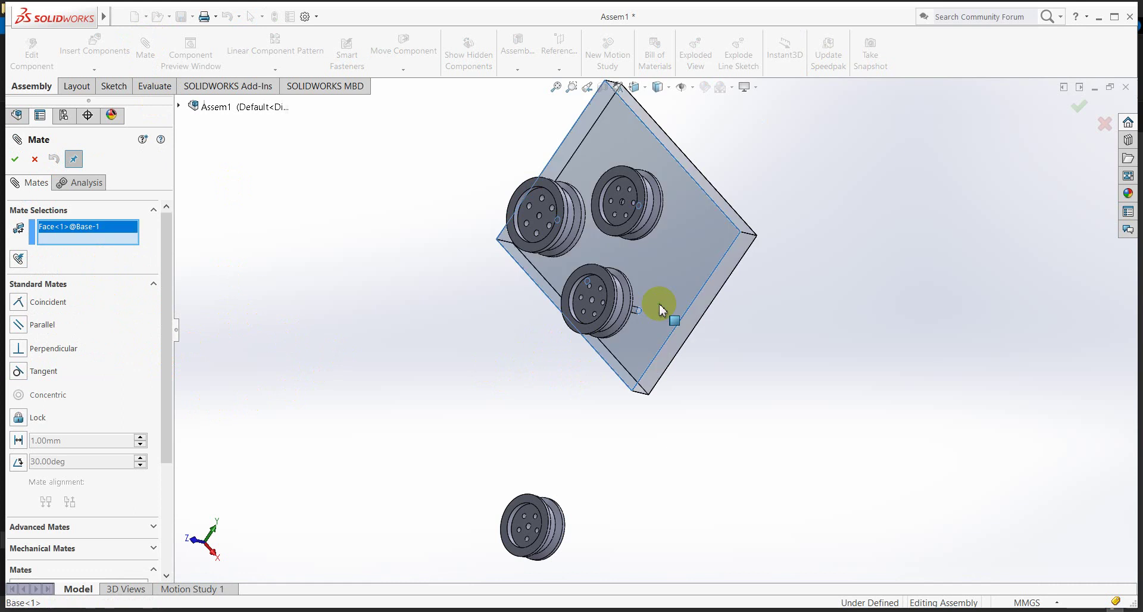
click(581, 306)
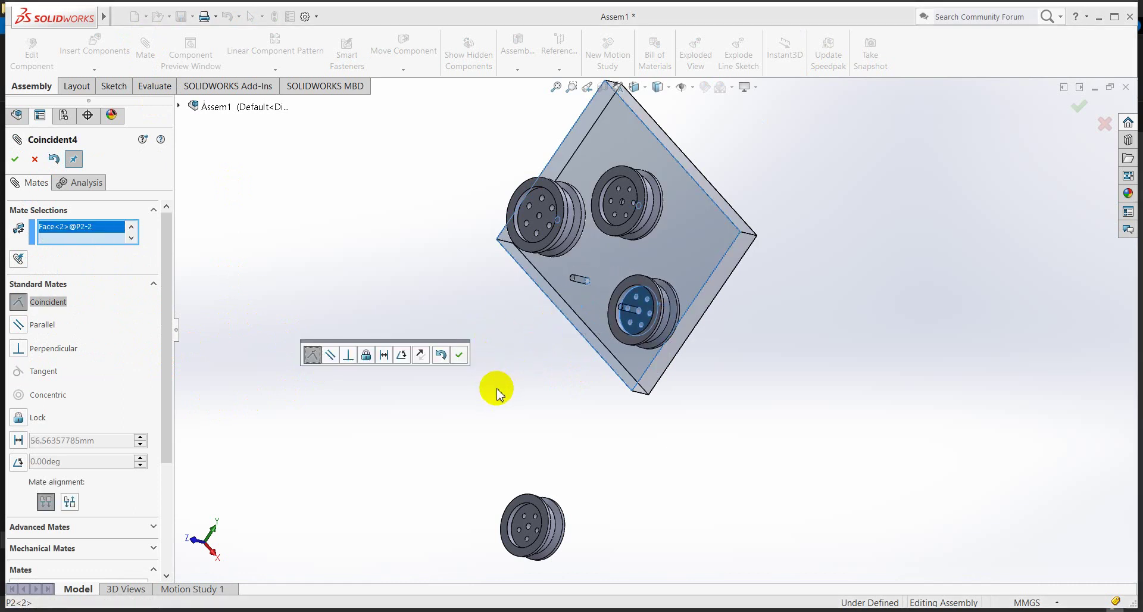
click(17, 441)
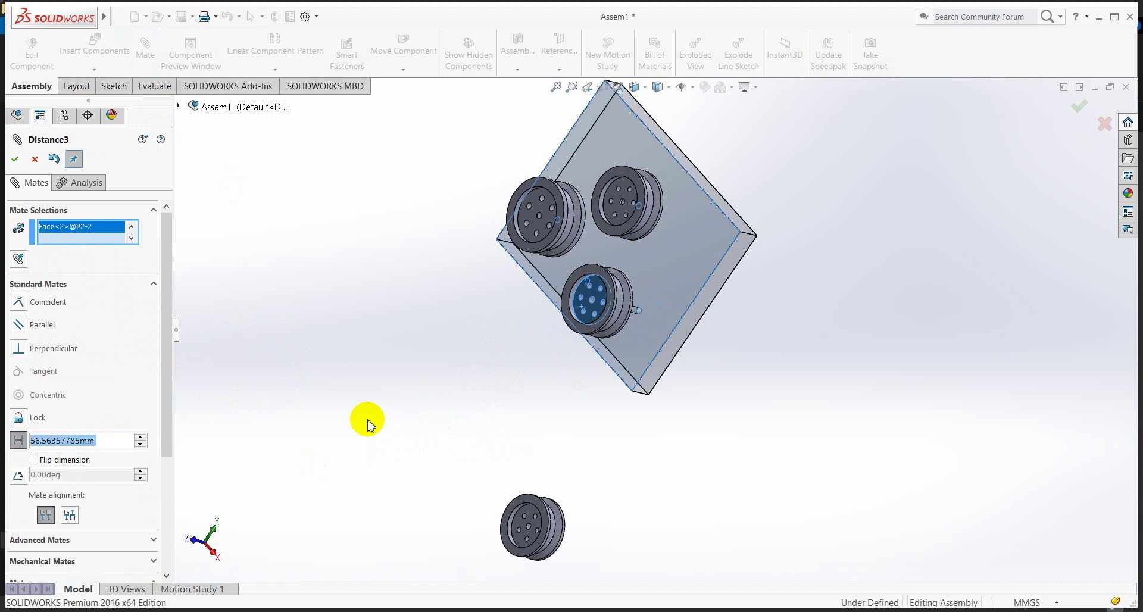
text(8)
key(Return)
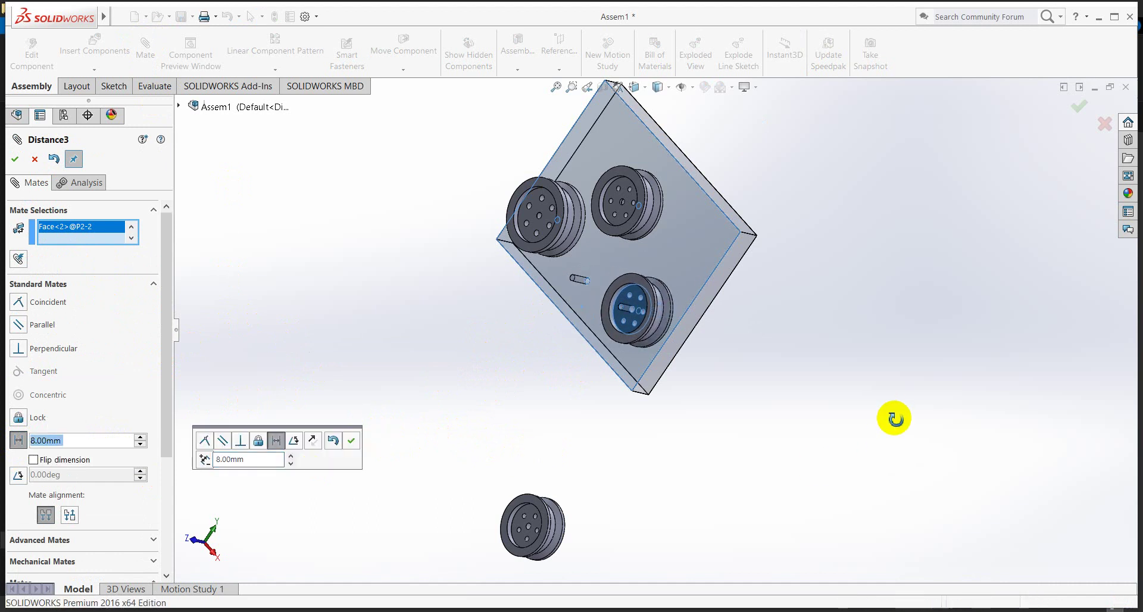
Raise the pulley distance through 10, 12, 14 and 18 mm to 20 mm.
middle_drag(895, 419, 834, 425)
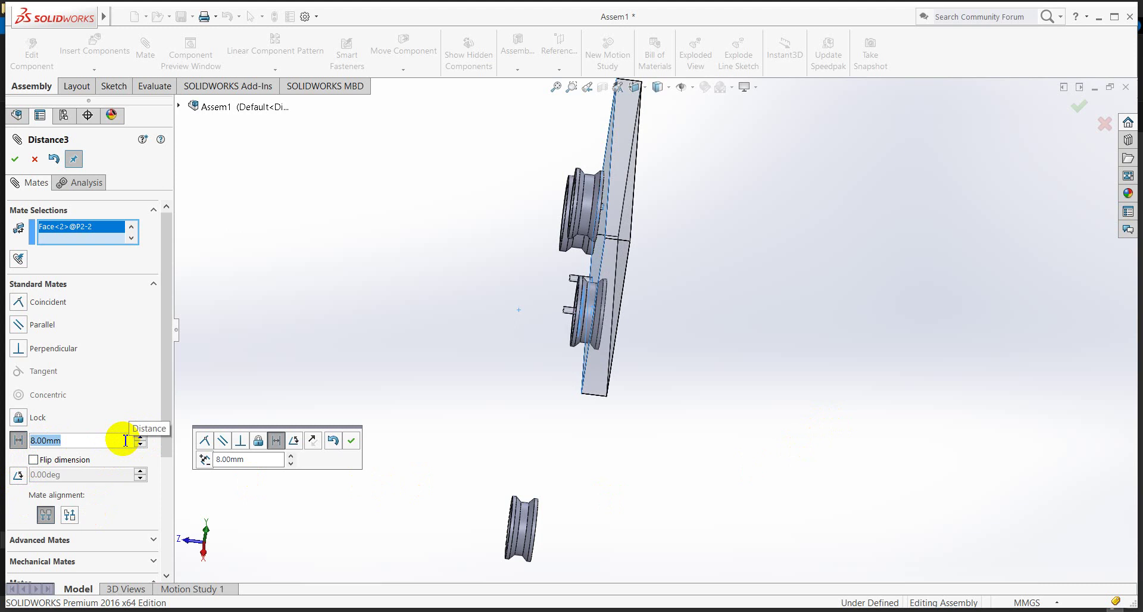
text(10)
key(Return)
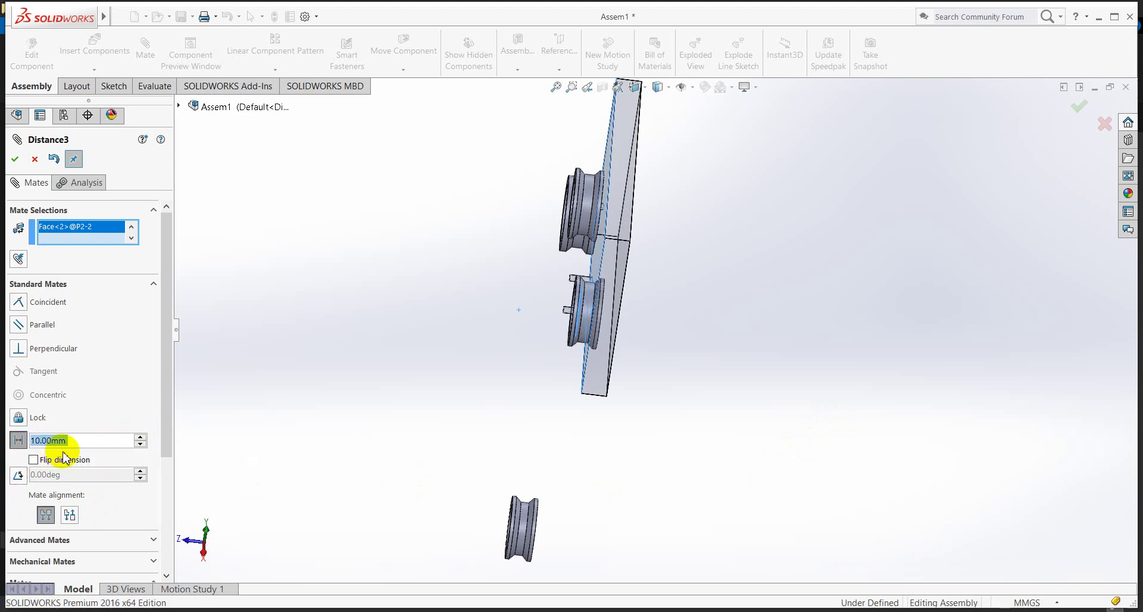
text(12)
key(Return)
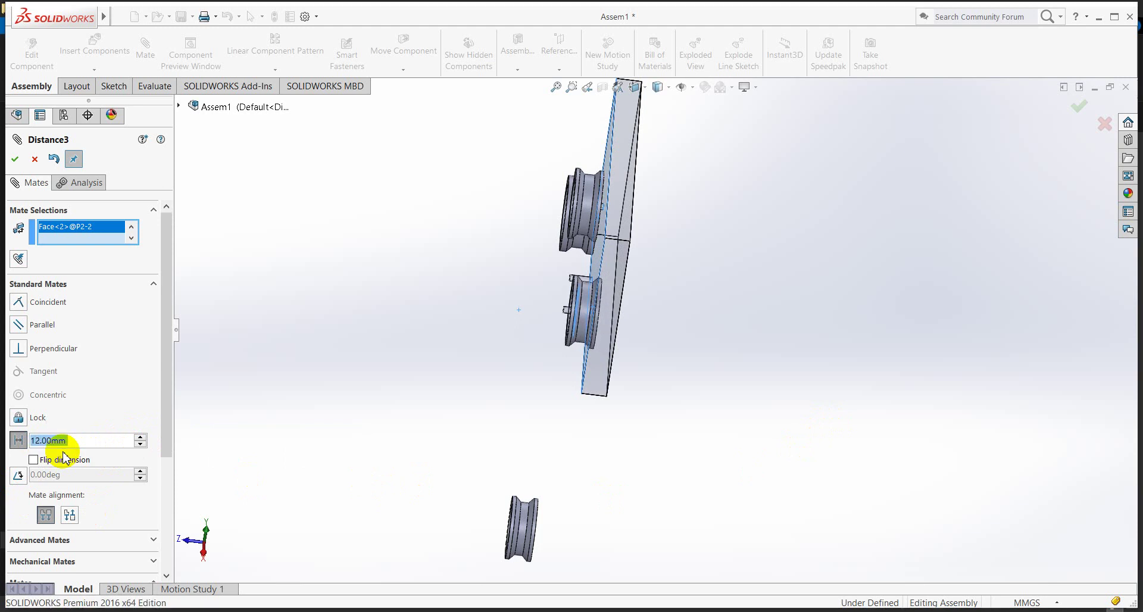
text(14)
key(Return)
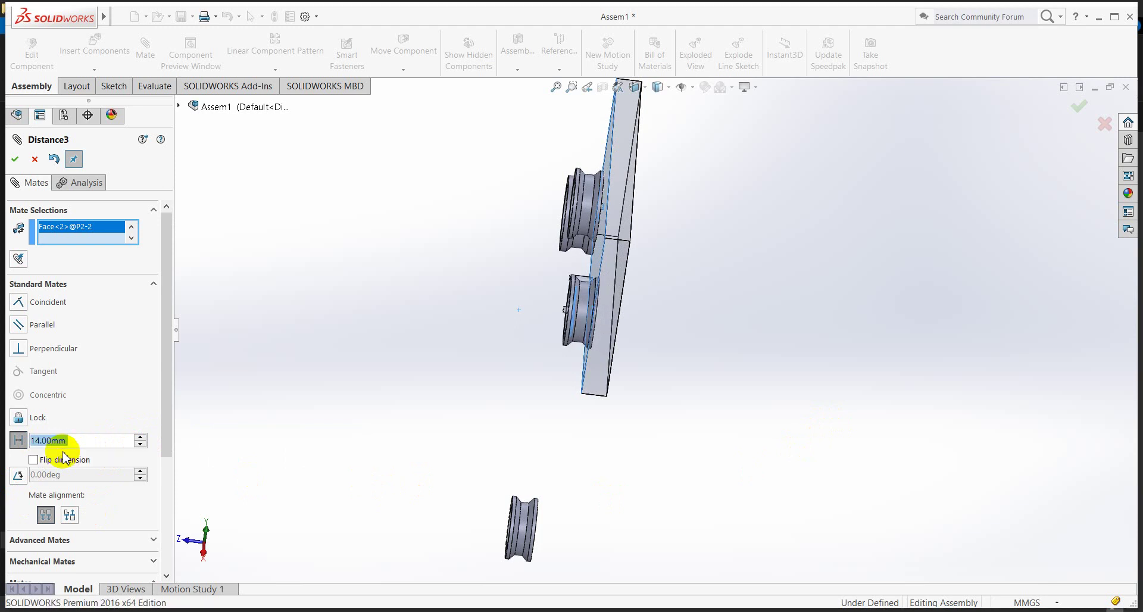
middle_drag(659, 311, 649, 408)
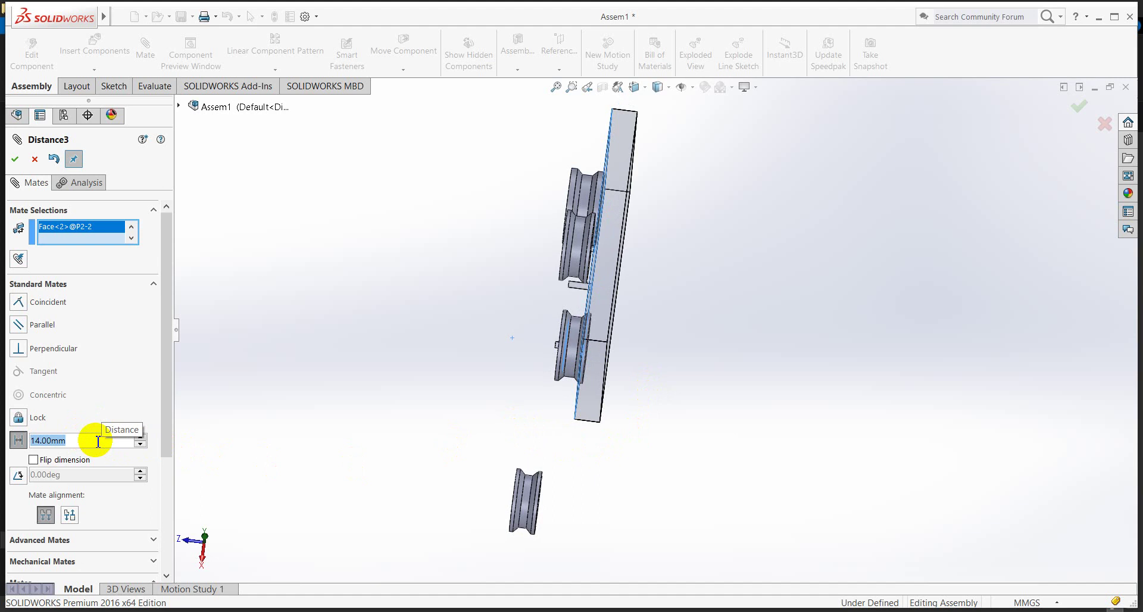
text(18)
key(Return)
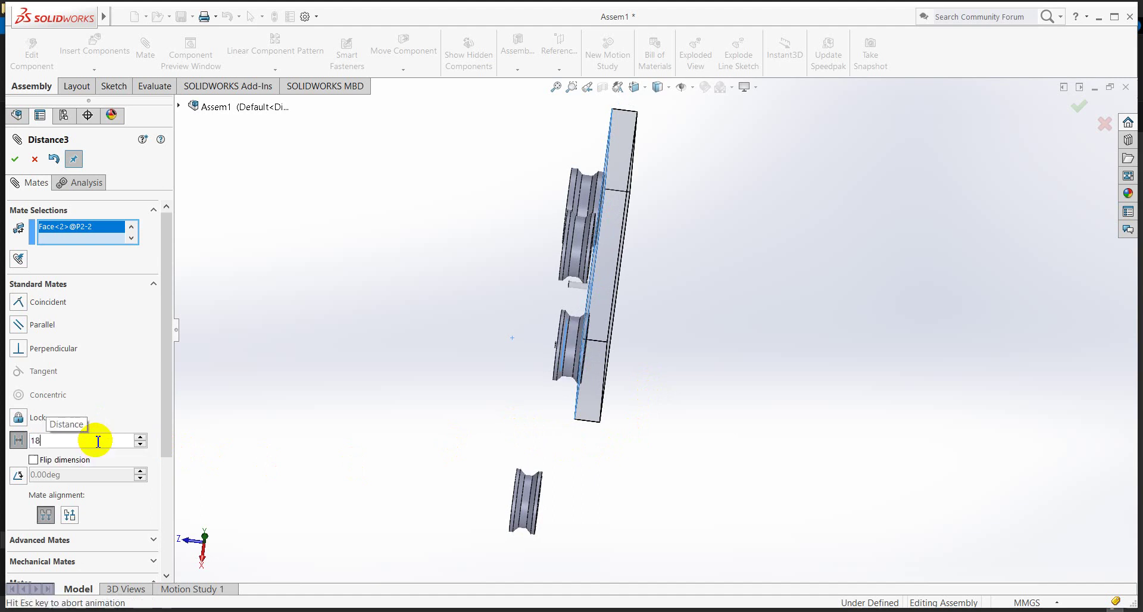
scroll(619, 357, down, 4)
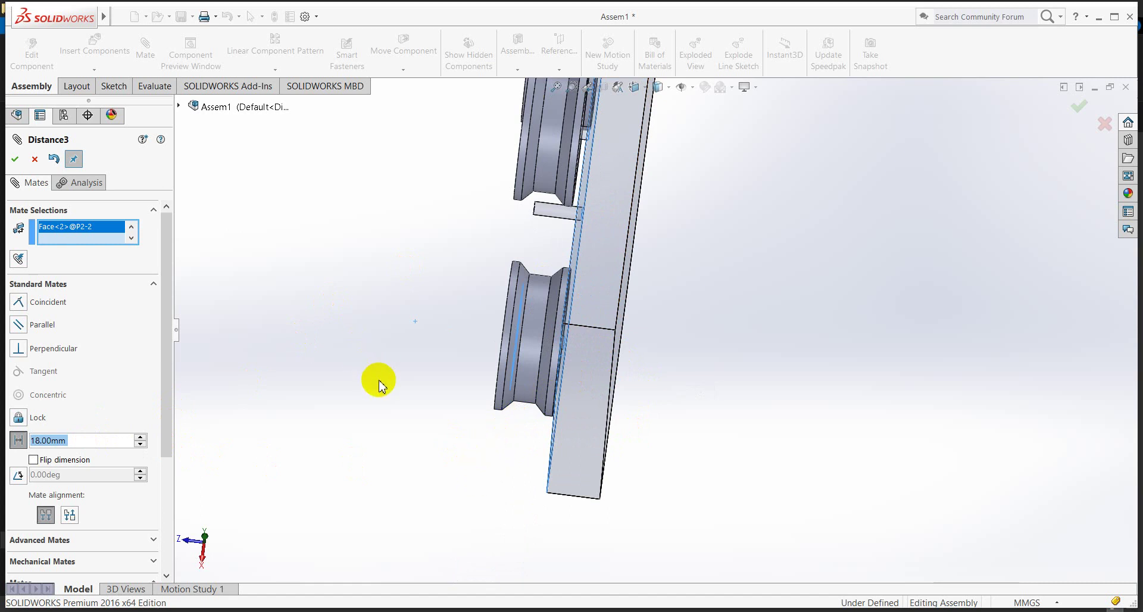
middle_drag(375, 382, 379, 396)
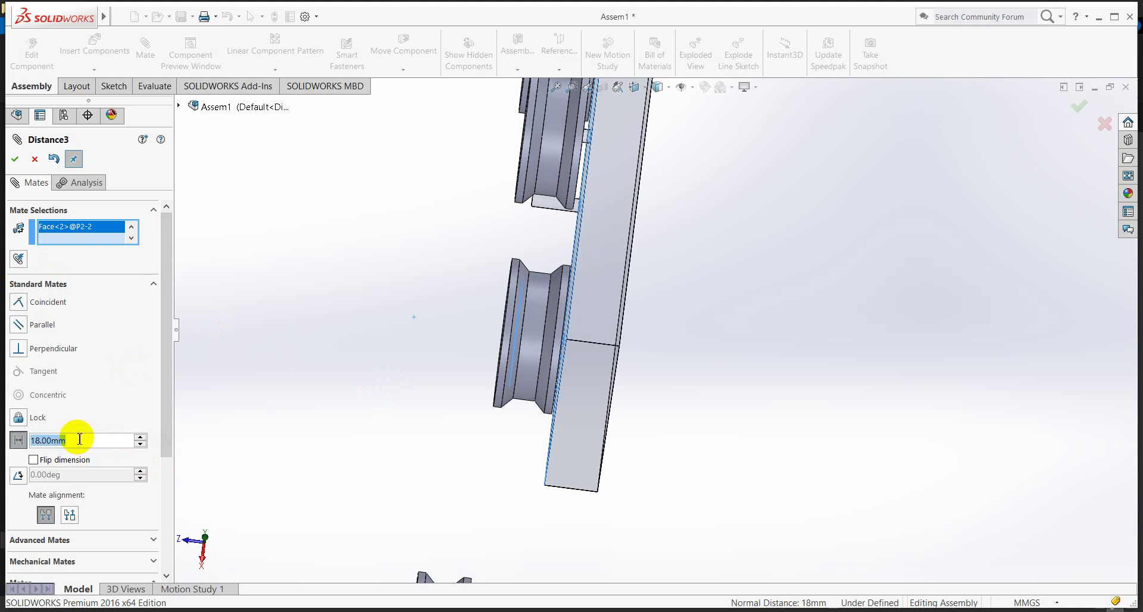
text(20)
key(Return)
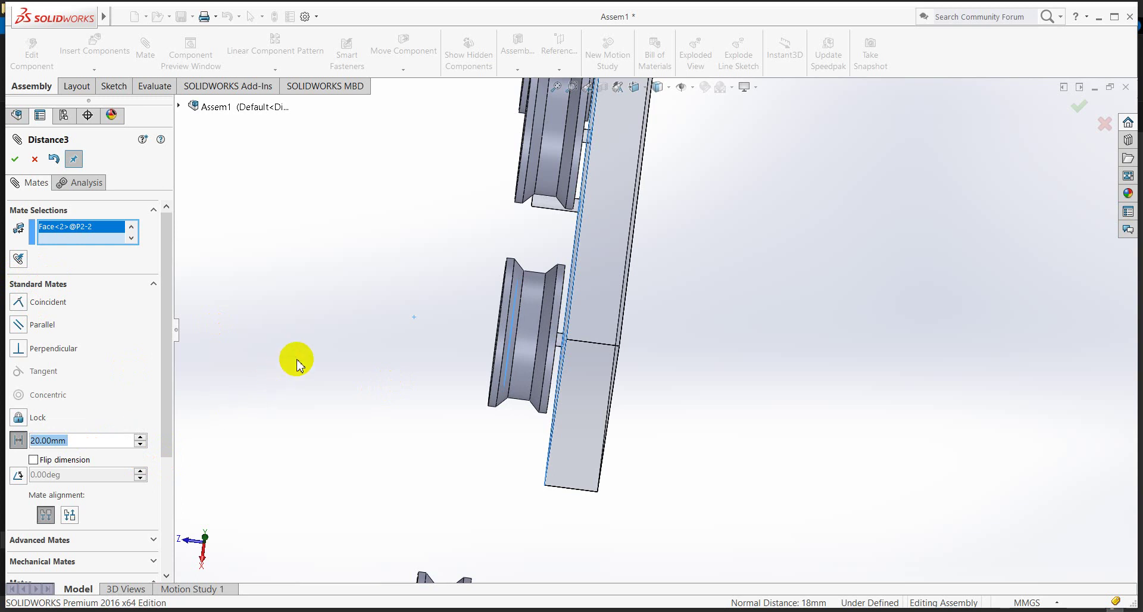
Accept the P2 distance mate and make P3's bore concentric with the plate's pin hole.
click(14, 158)
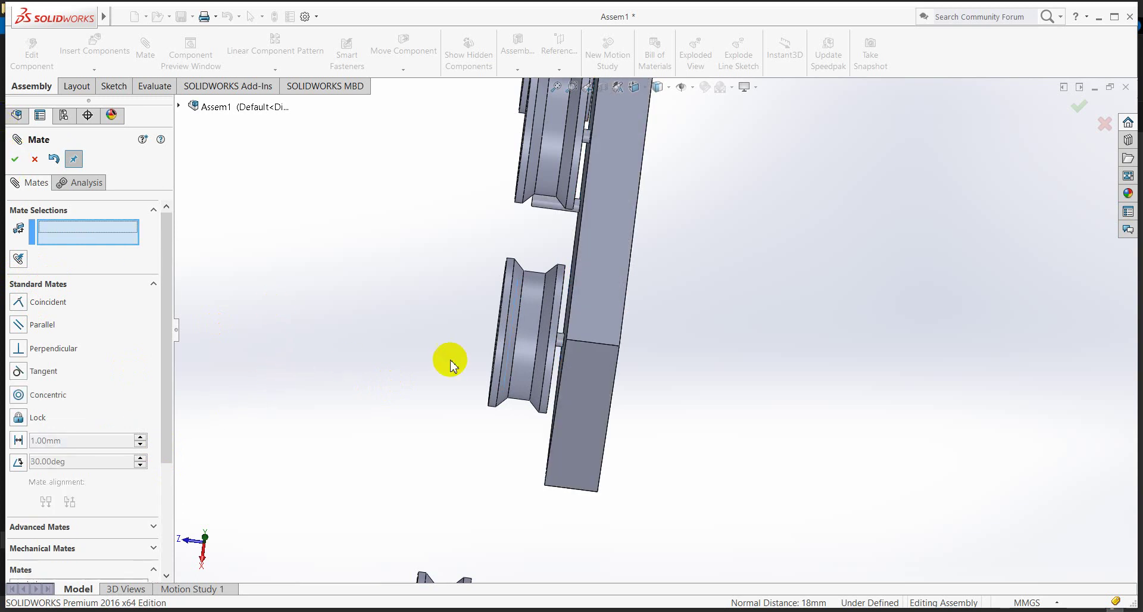
mouse_move(401, 471)
middle_down()
mouse_move(503, 418)
mouse_move(633, 423)
mouse_move(518, 505)
middle_up()
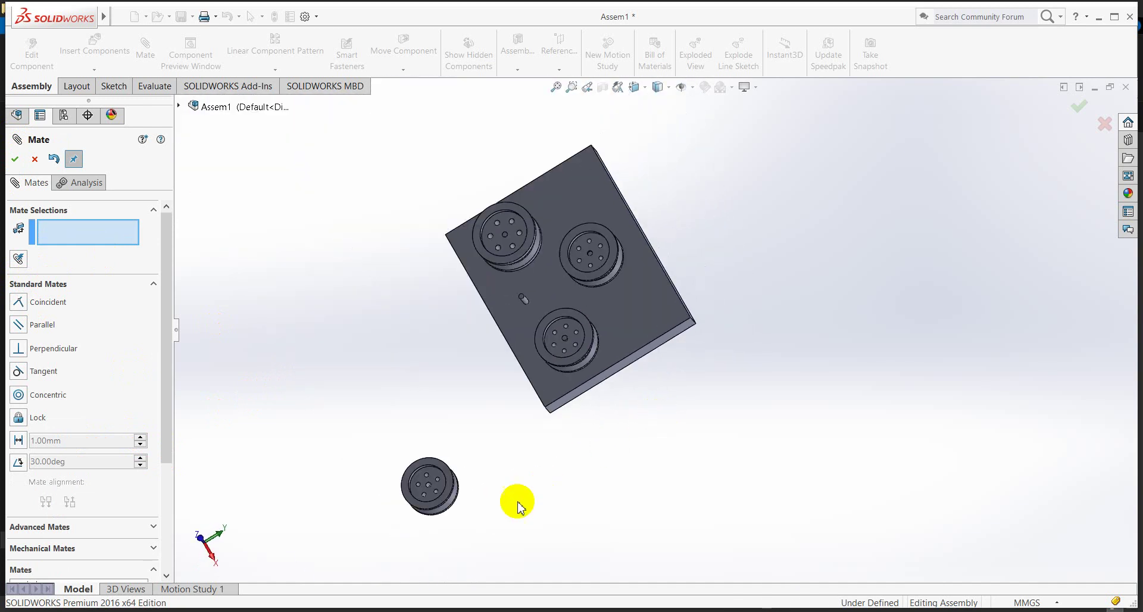
scroll(449, 462, down, 3)
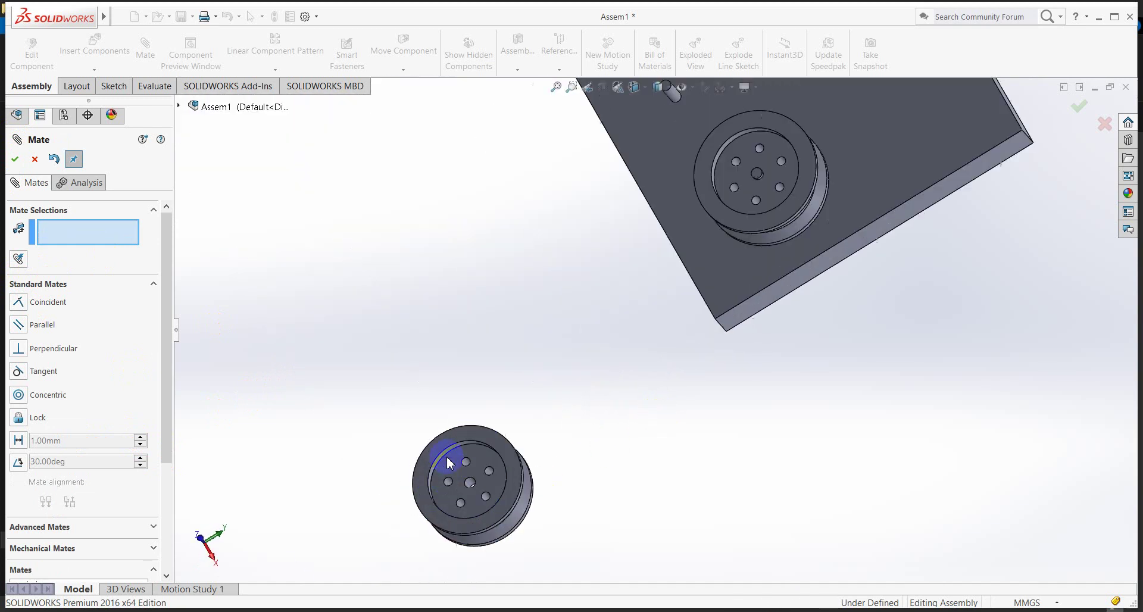
click(468, 486)
mouse_move(433, 184)
middle_down()
mouse_move(544, 227)
mouse_move(626, 115)
middle_up()
scroll(625, 115, down, 5)
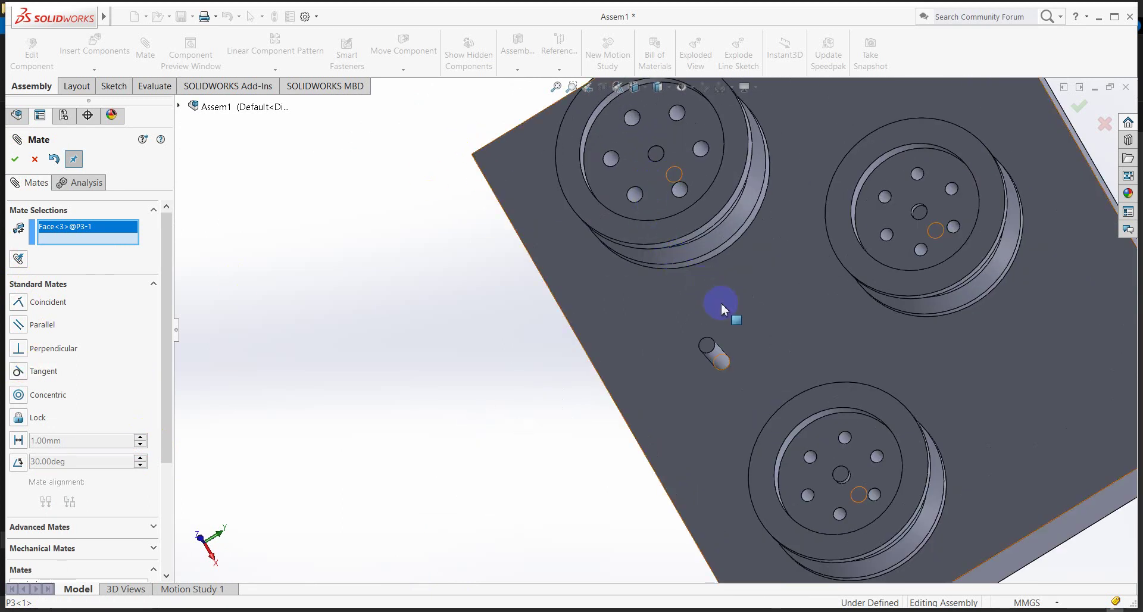
click(716, 369)
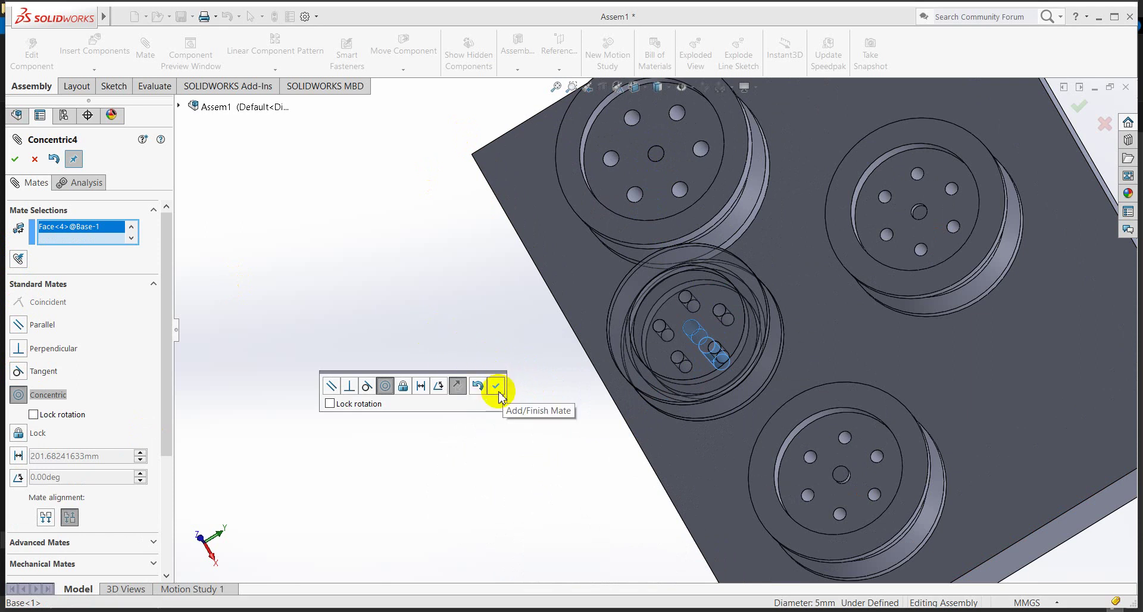
click(498, 392)
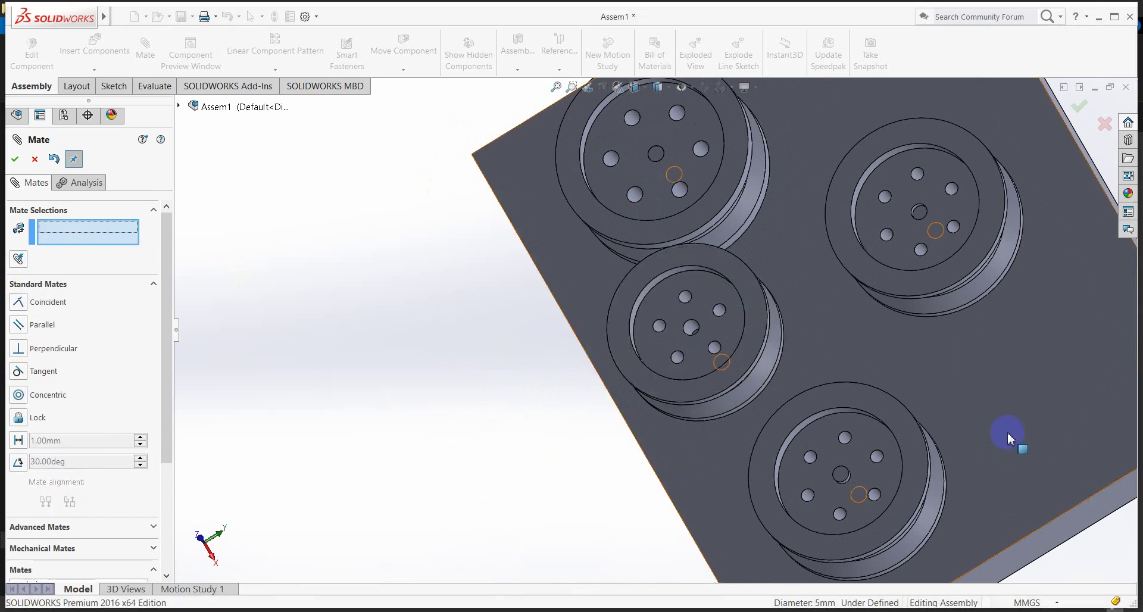
Pull P3 off its hub, select its back face and the plate face, and open selection options.
scroll(1008, 433, up, 5)
mouse_move(996, 484)
middle_down()
mouse_move(945, 474)
mouse_move(919, 446)
mouse_move(896, 455)
middle_up()
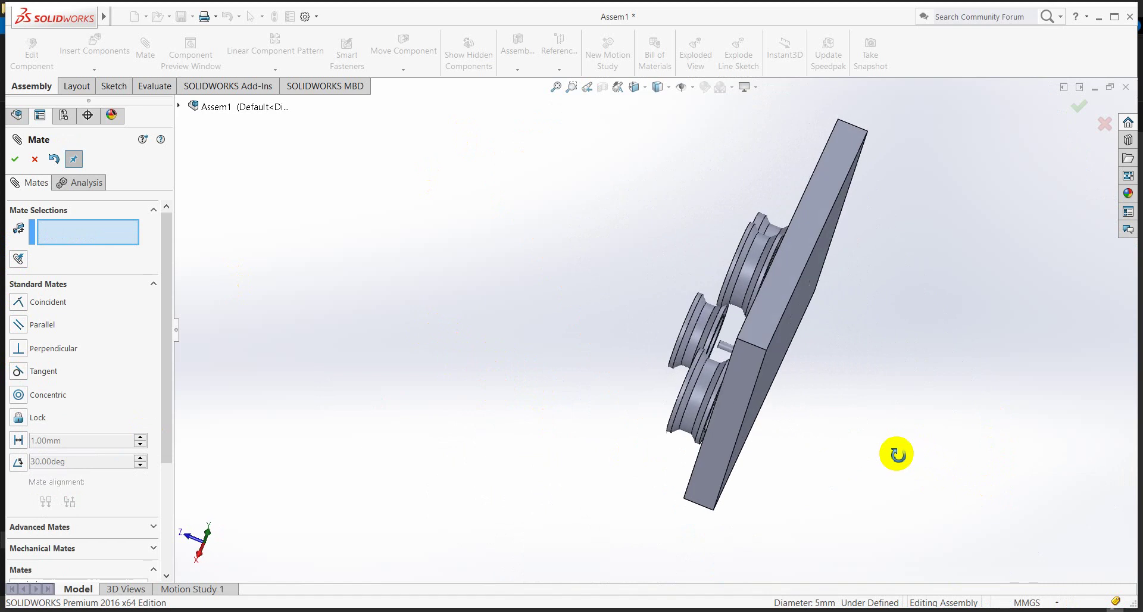
mouse_move(498, 342)
middle_down()
mouse_move(548, 411)
mouse_move(587, 428)
middle_up()
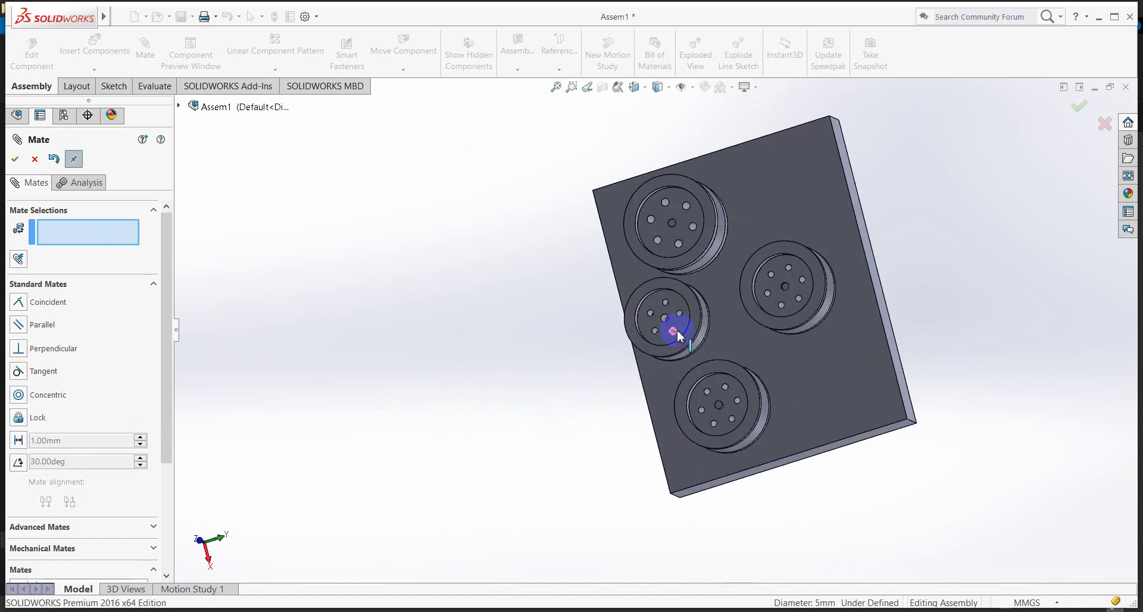
drag(678, 335, 605, 343)
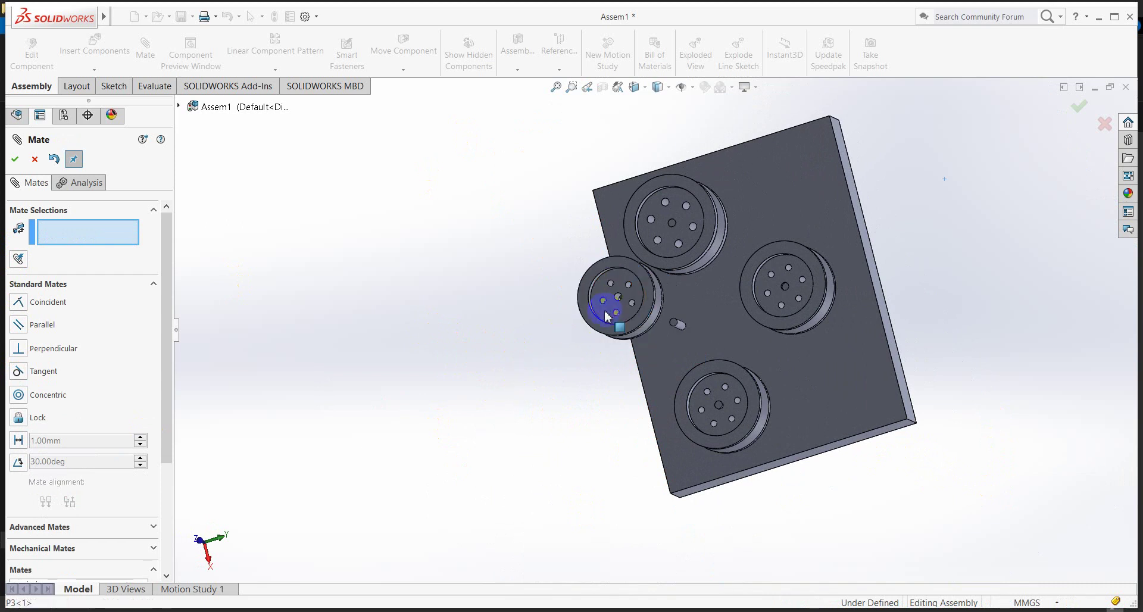
click(606, 315)
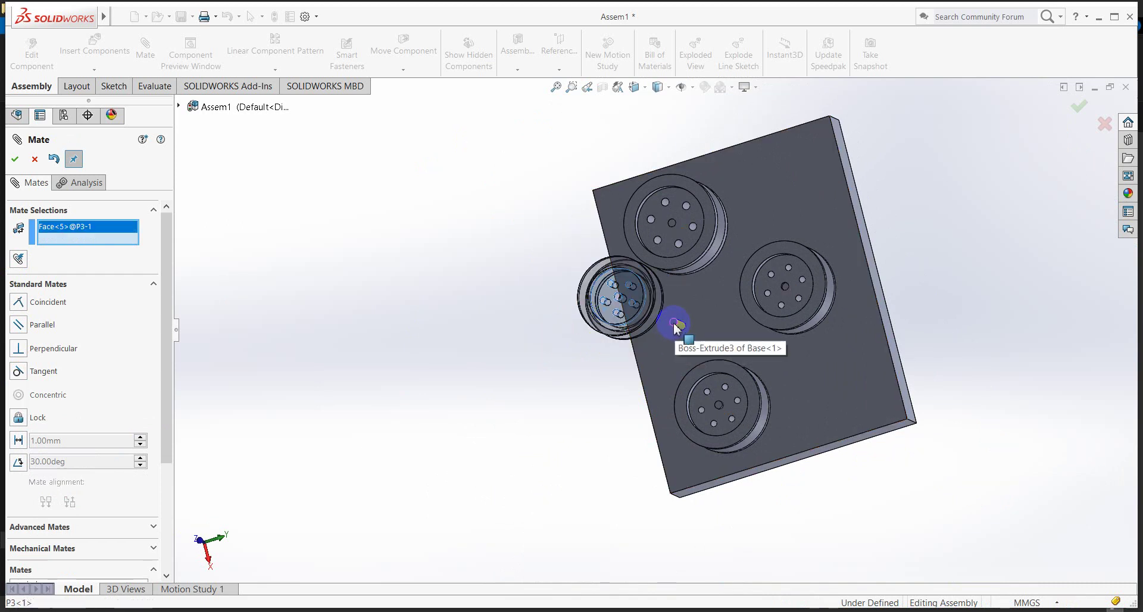
scroll(673, 326, down, 3)
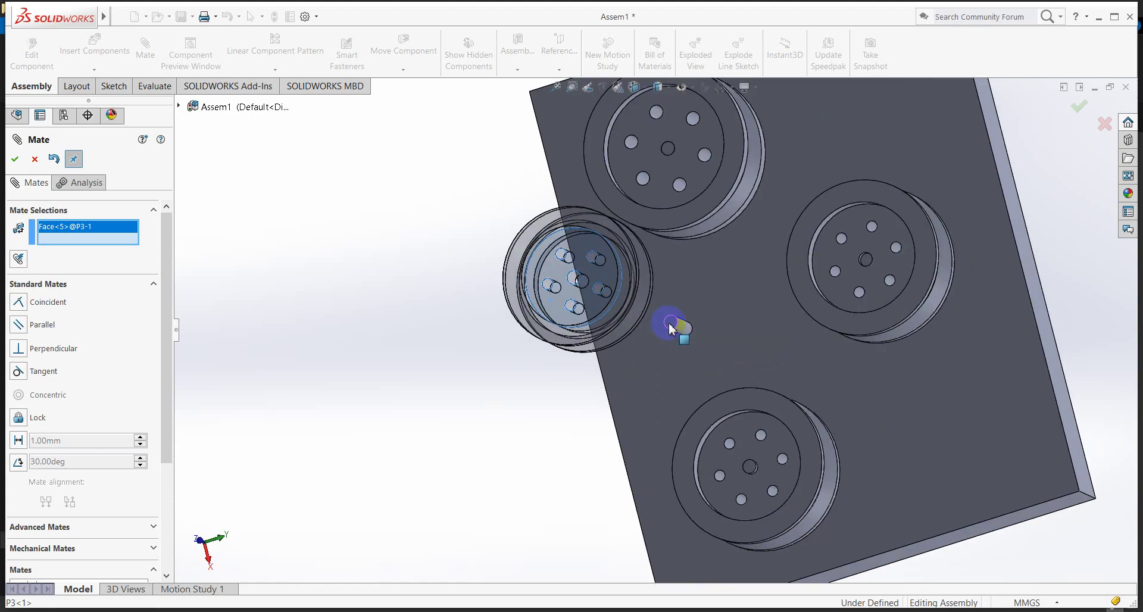
click(673, 326)
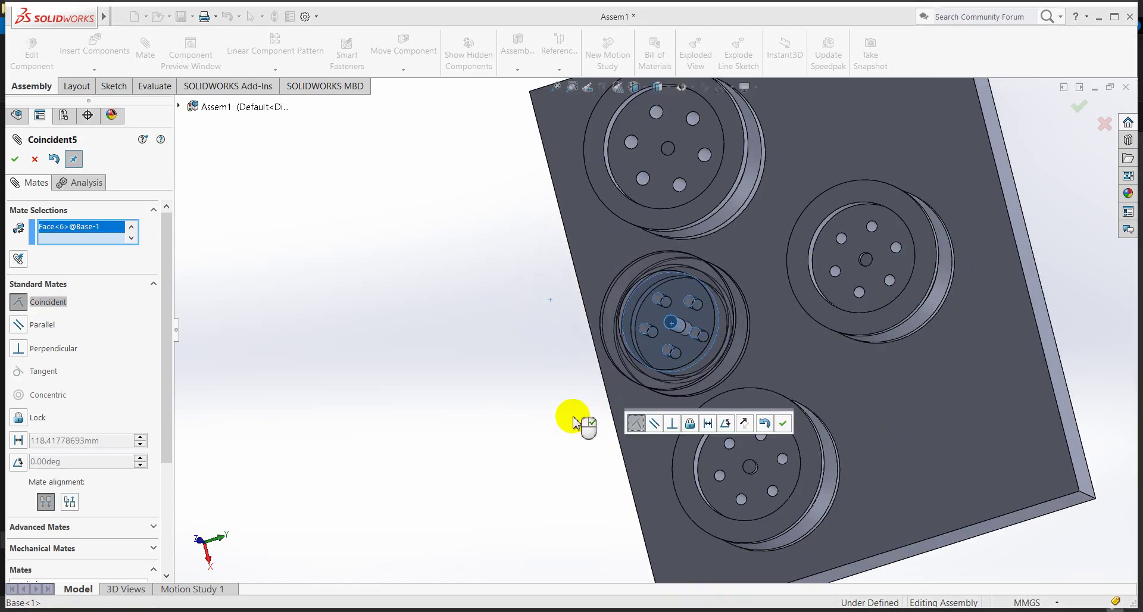
scroll(1042, 399, up, 4)
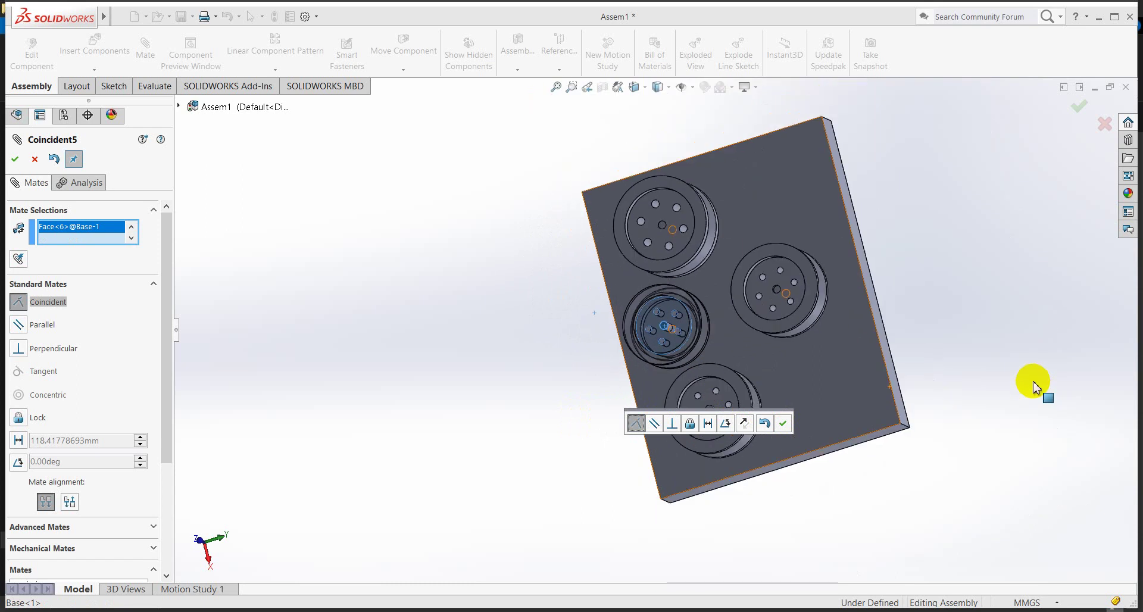
mouse_move(999, 387)
middle_down()
mouse_move(960, 373)
mouse_move(934, 317)
mouse_move(1058, 347)
middle_up()
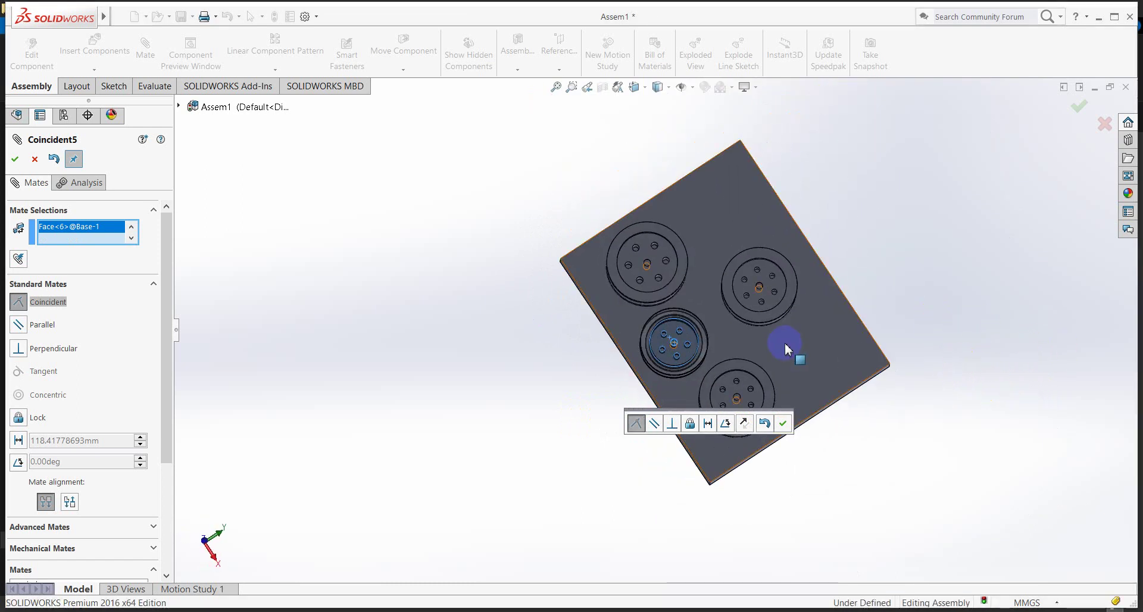
mouse_move(491, 341)
middle_down()
mouse_move(539, 380)
mouse_move(571, 379)
mouse_move(567, 284)
mouse_move(483, 340)
mouse_move(360, 352)
mouse_move(373, 360)
middle_up()
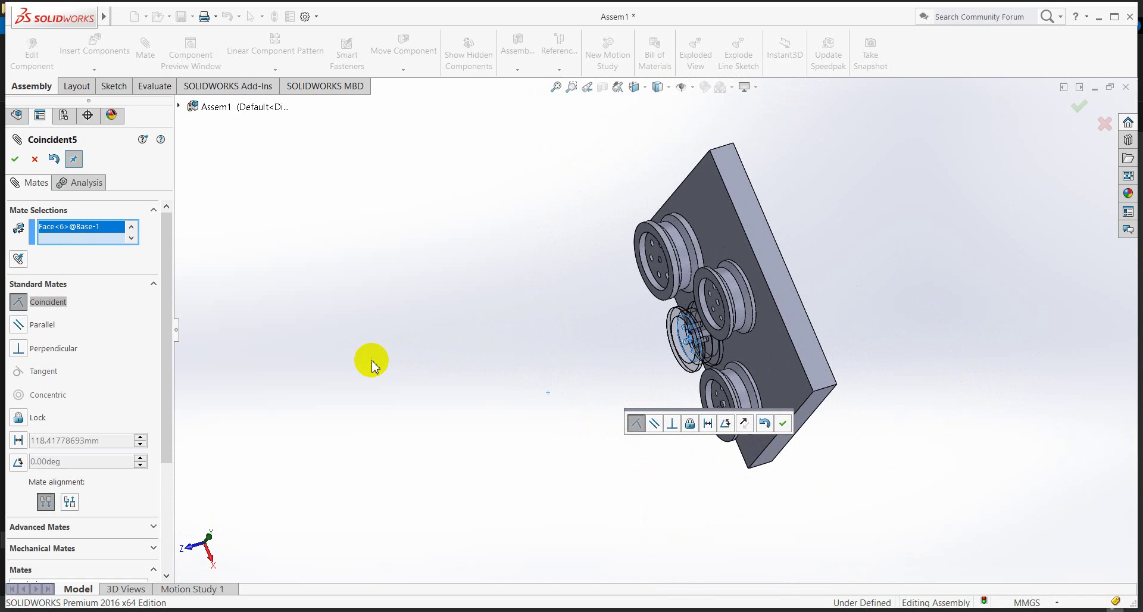
right_click(70, 234)
Clear selections, reselect P3's face and the plate face, then add Distance4 at 18 mm flipped.
click(95, 238)
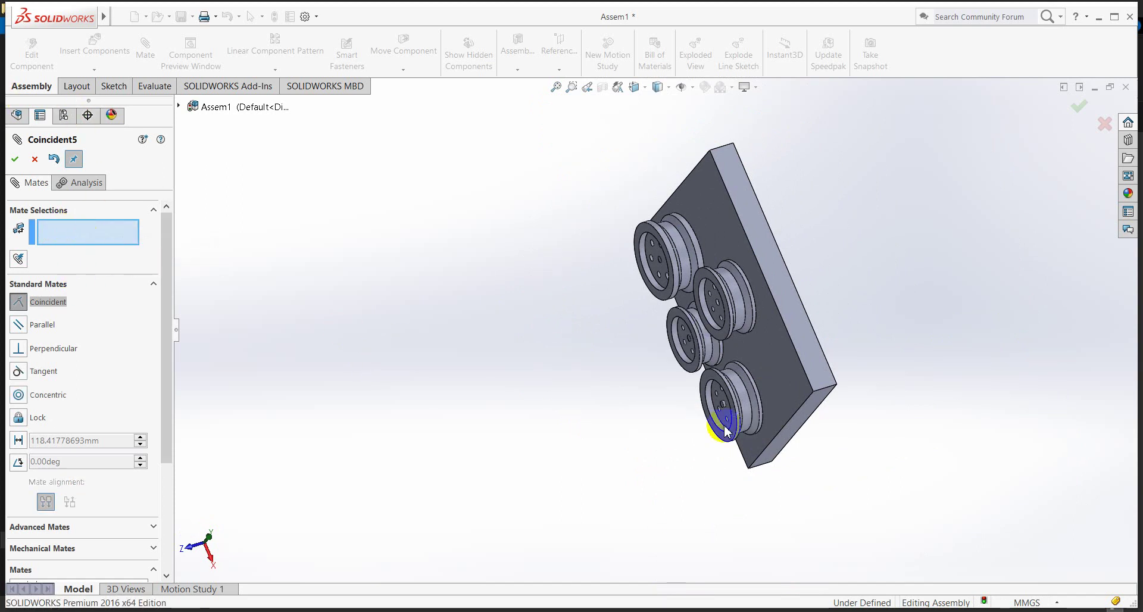
mouse_move(594, 462)
middle_down()
mouse_move(617, 383)
mouse_move(682, 372)
middle_up()
click(678, 374)
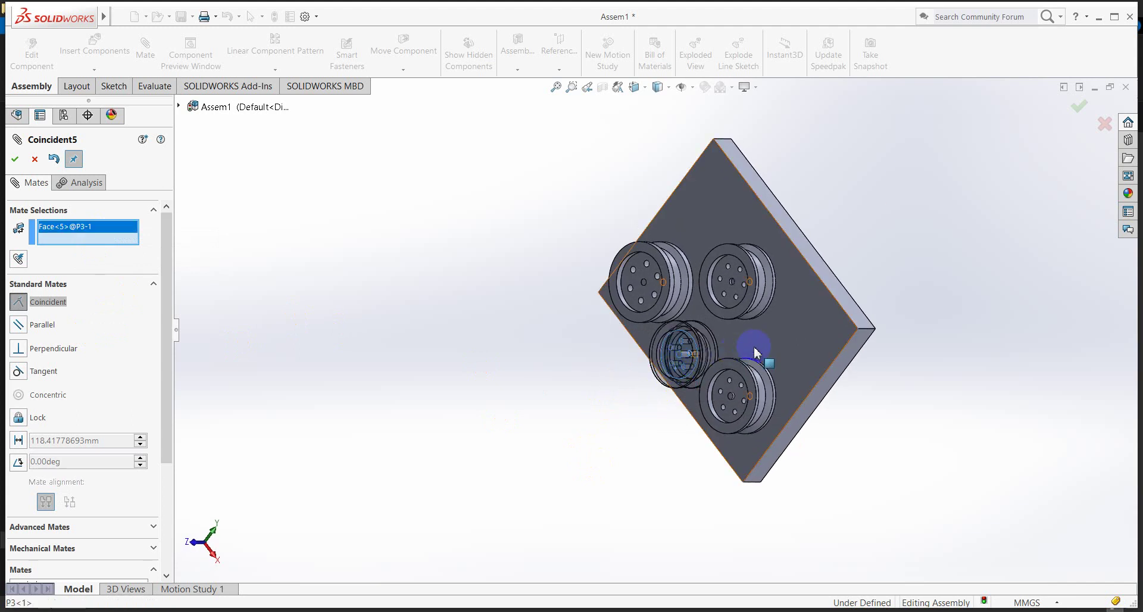
click(754, 355)
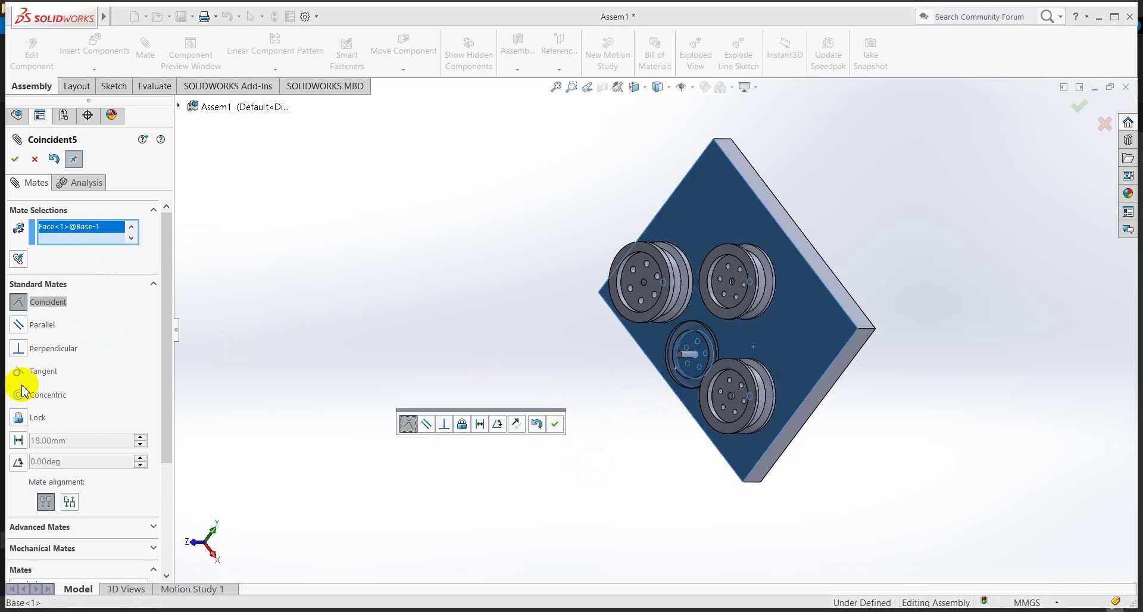
click(19, 446)
click(52, 457)
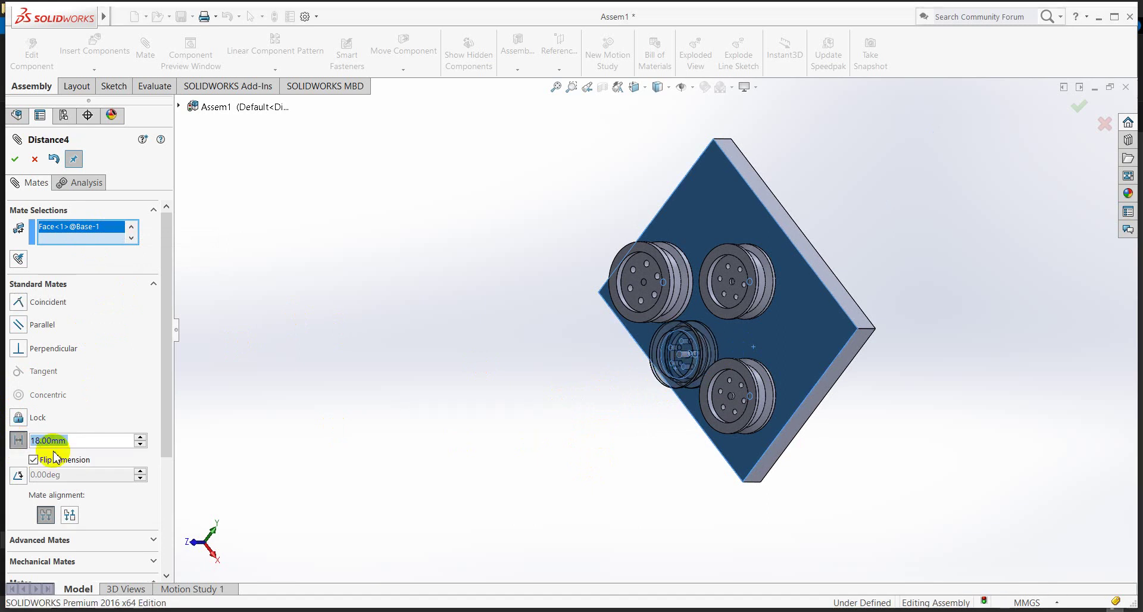
mouse_move(678, 489)
middle_down()
mouse_move(835, 501)
mouse_move(797, 461)
middle_up()
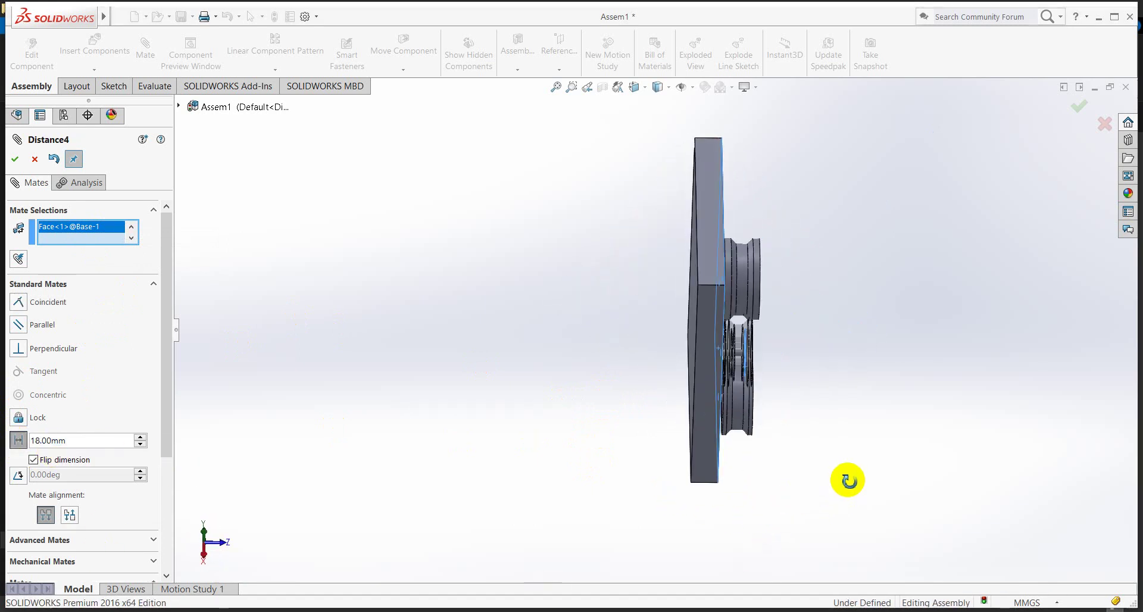
scroll(581, 332, down, 2)
scroll(524, 301, down, 2)
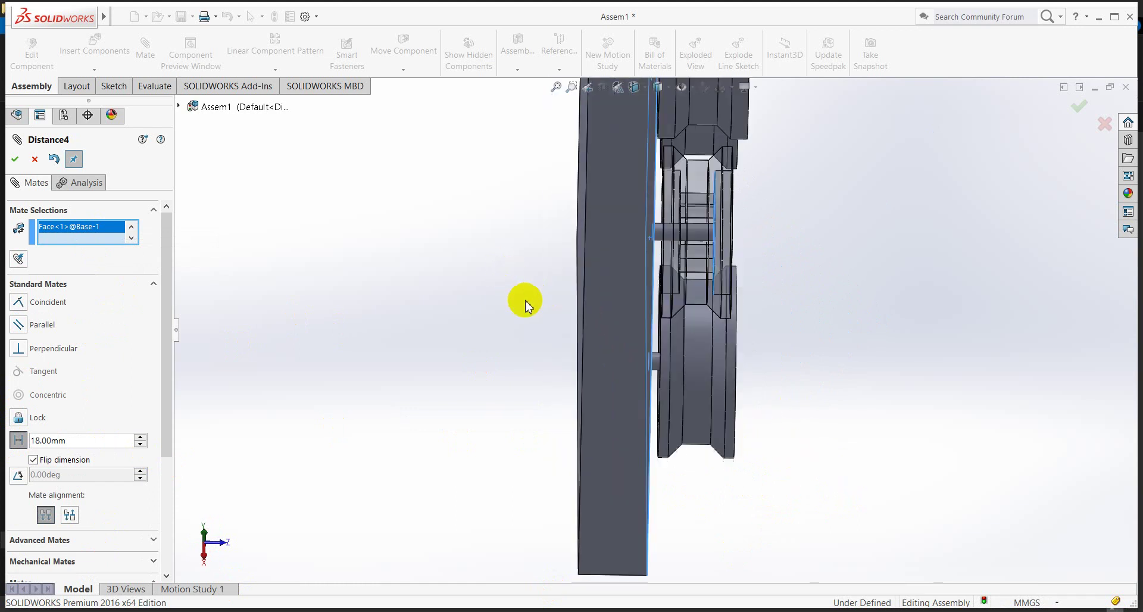
scroll(905, 249, down, 2)
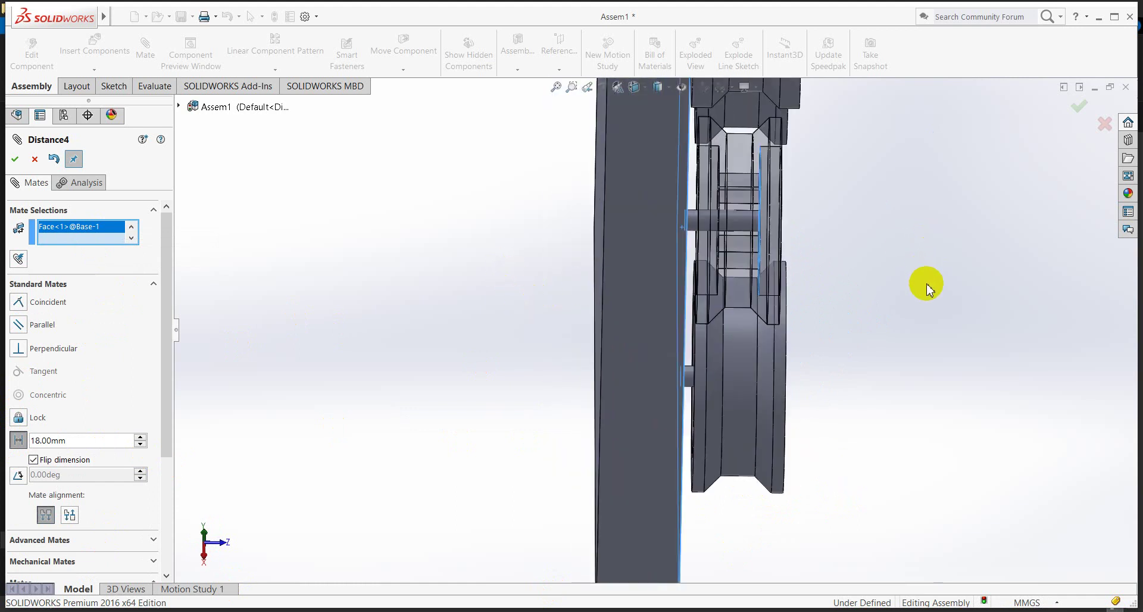
click(14, 159)
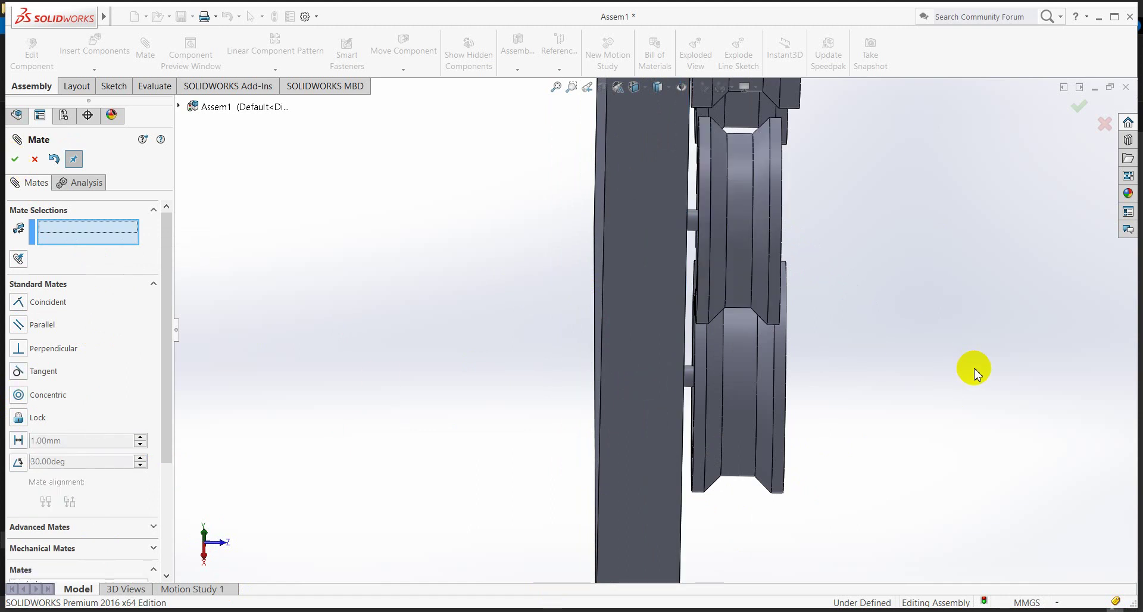
Close the Mate command, switch to Isometric view, and display the Assembly Features list.
middle_drag(960, 365, 814, 388)
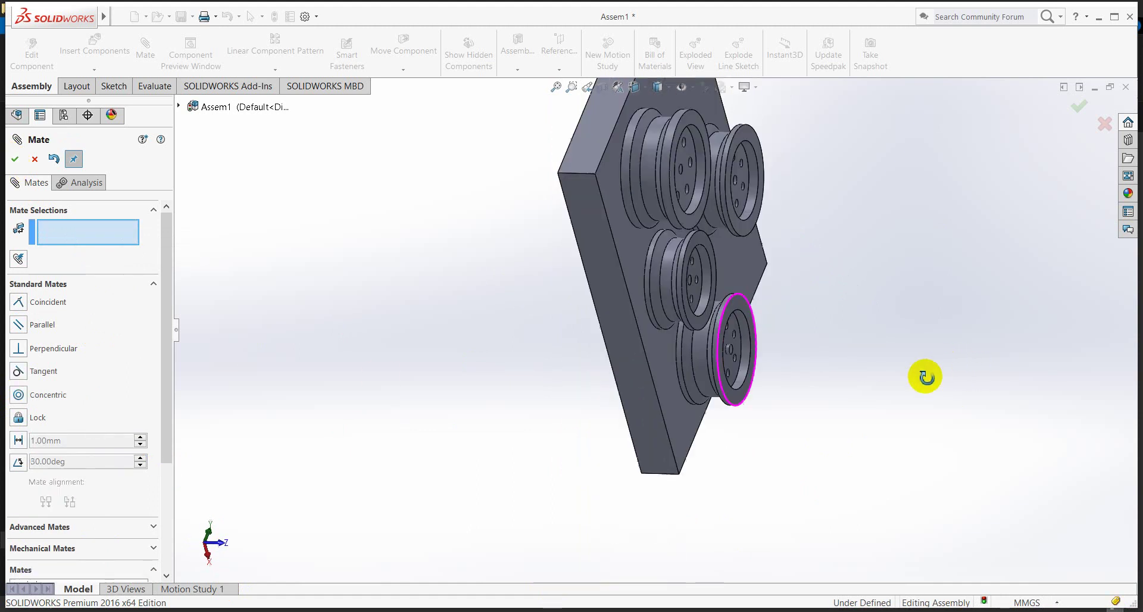
click(14, 160)
scroll(512, 369, up, 3)
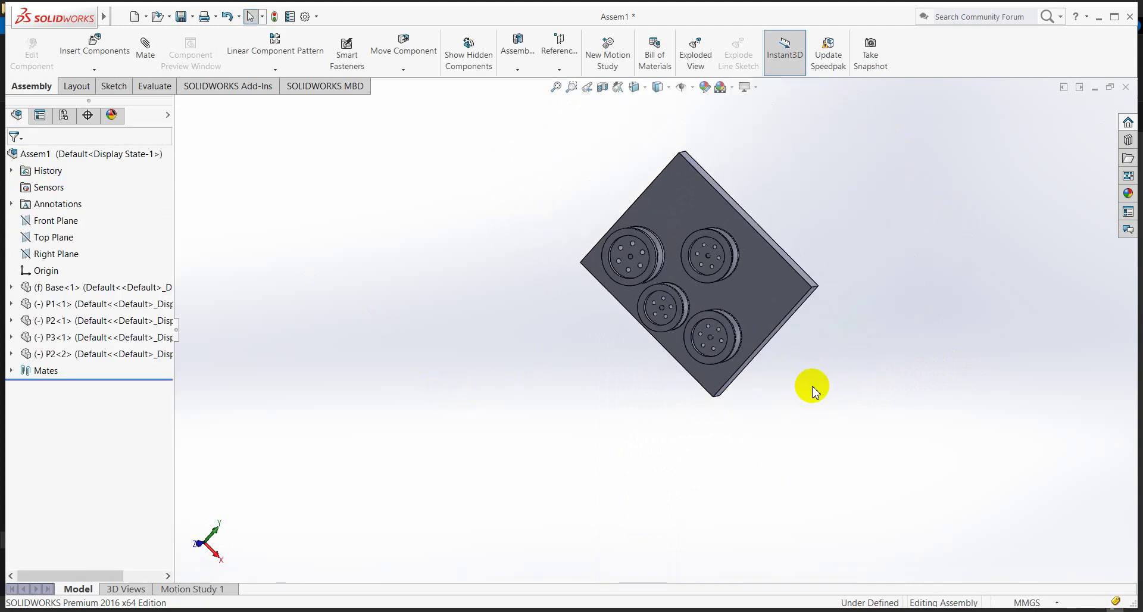
middle_drag(809, 385, 845, 374)
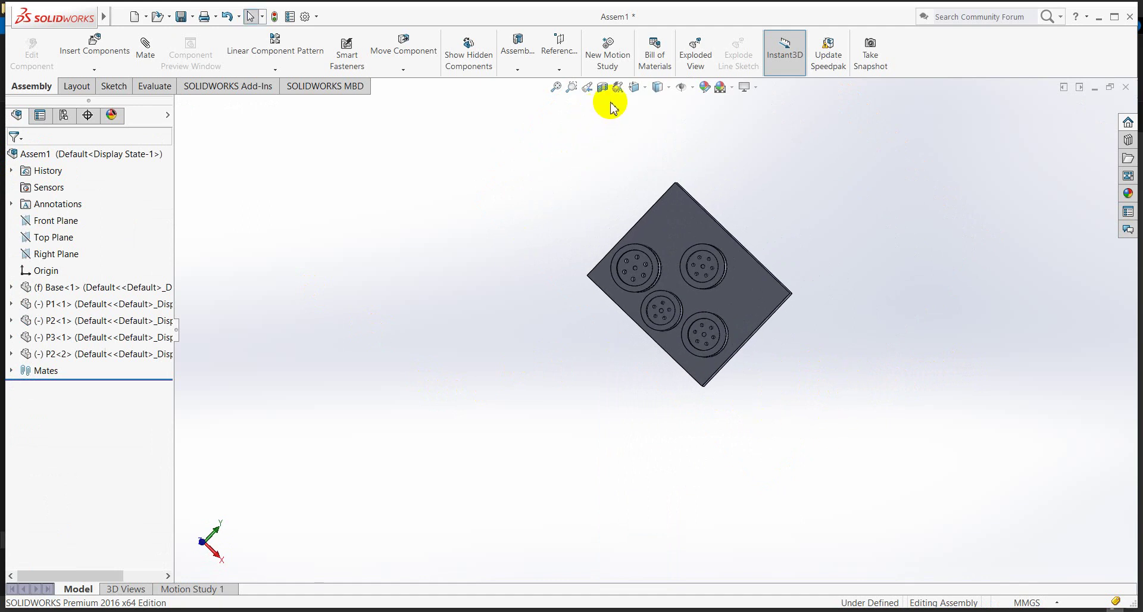
click(634, 87)
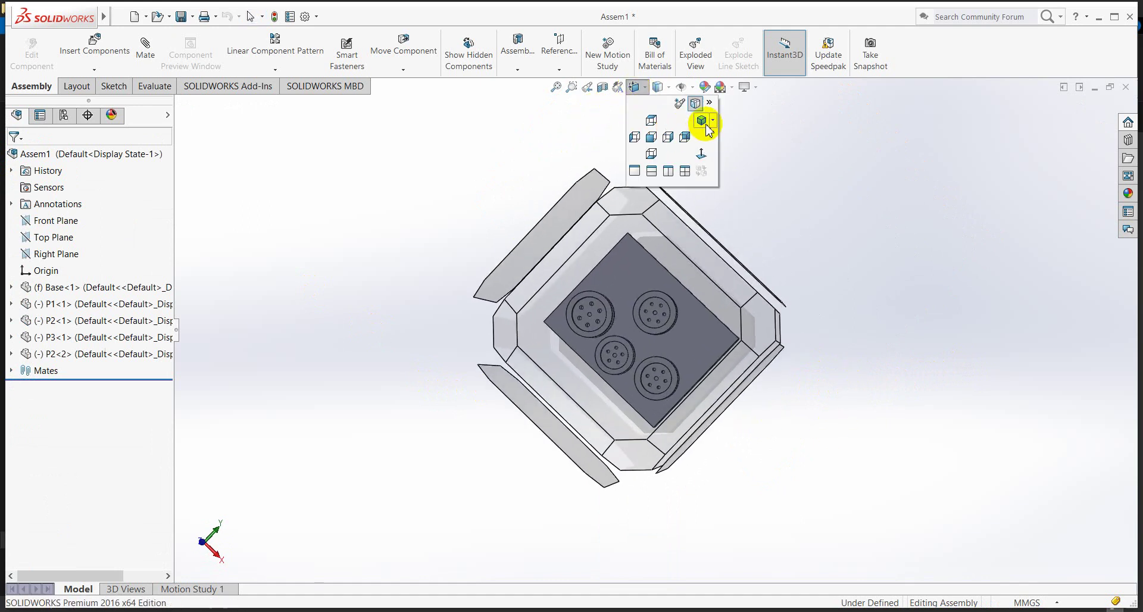
click(704, 119)
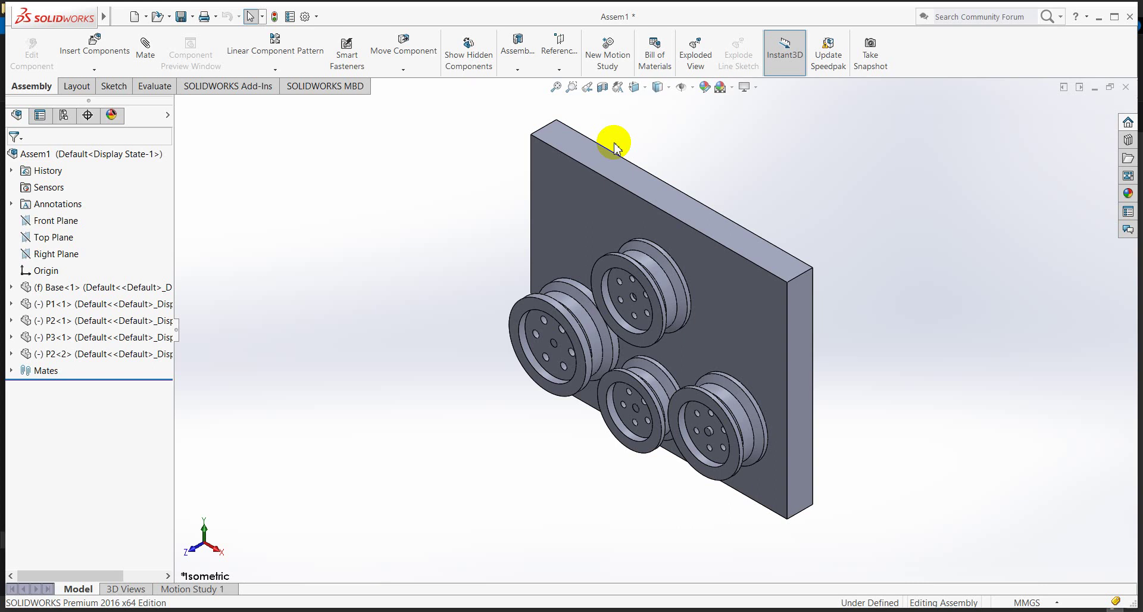
click(524, 70)
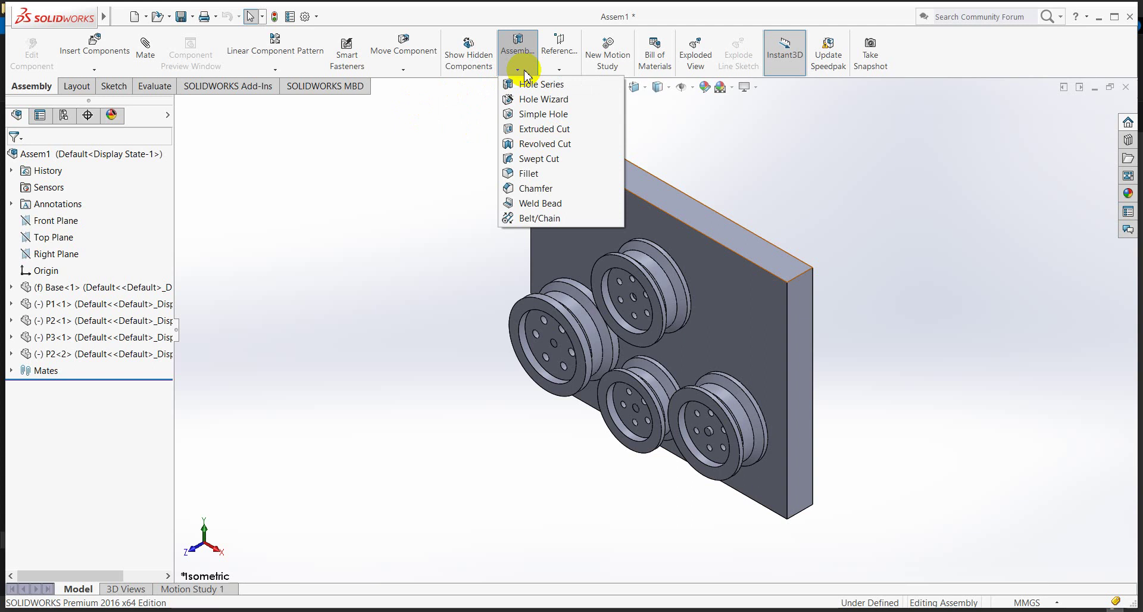
Start a Belt/Chain feature and pick the four pulleys, beginning with P1.
click(535, 218)
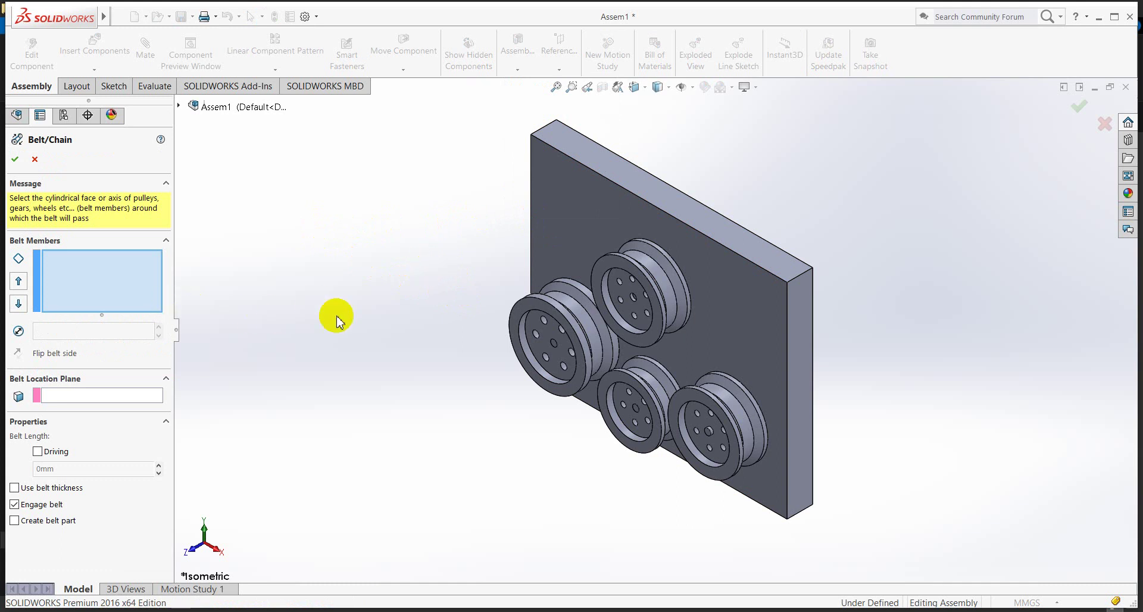
click(564, 301)
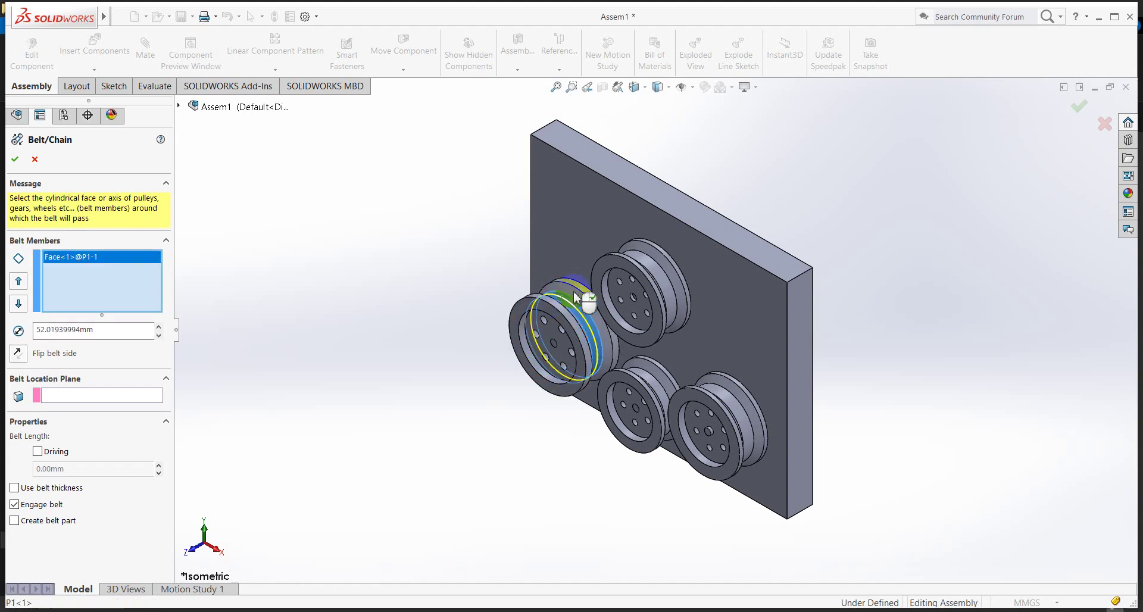
click(642, 262)
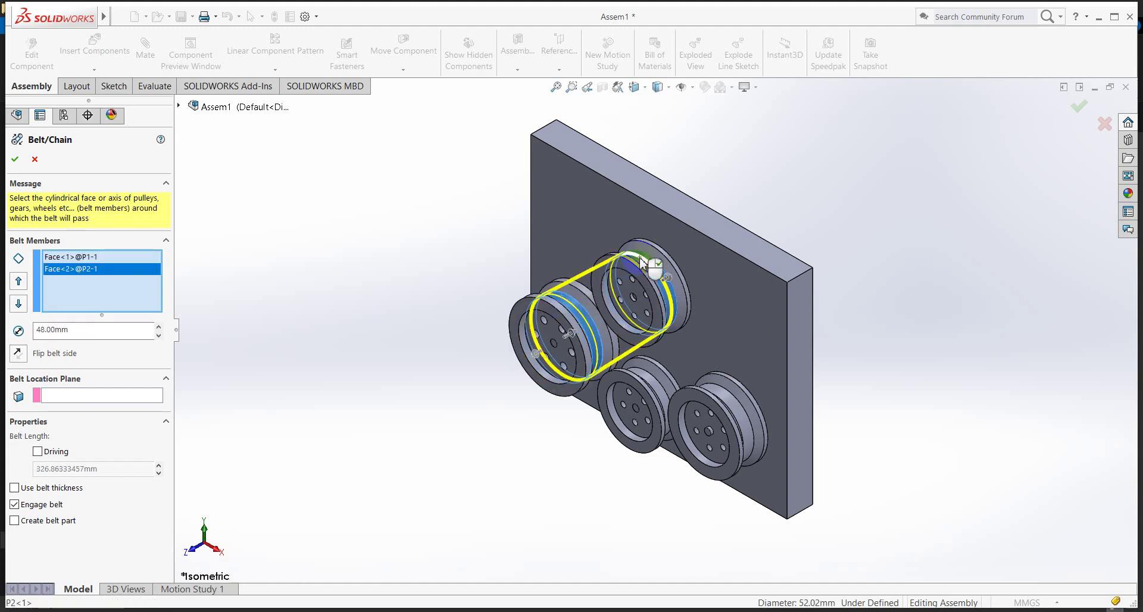
click(721, 401)
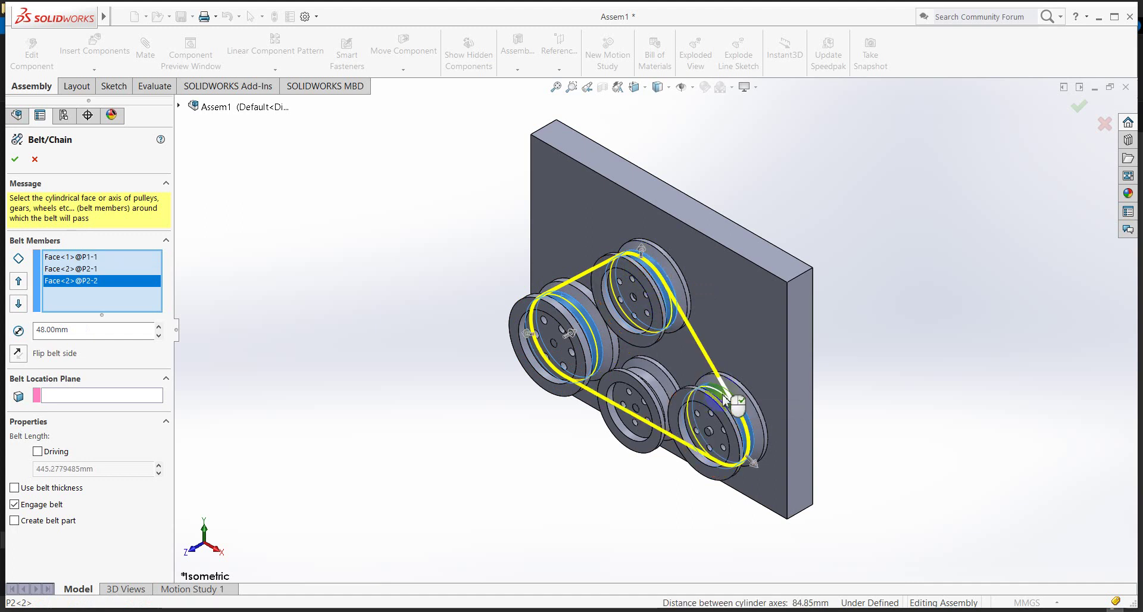
click(663, 397)
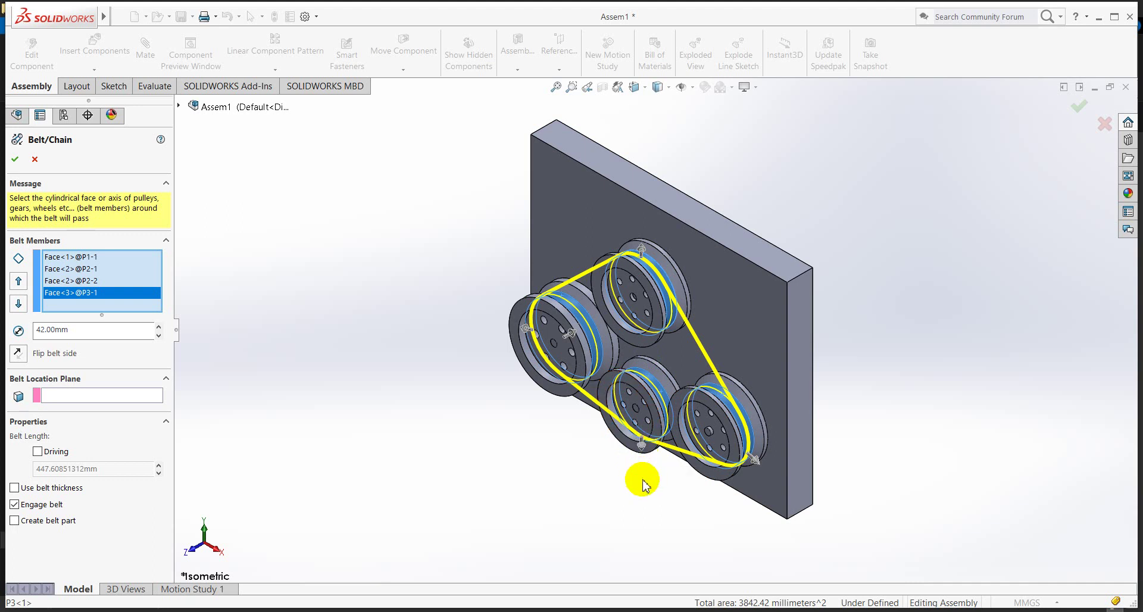
Flip the belt side to run over the lower-middle pulley's top, then confirm the belt.
scroll(643, 481, down, 3)
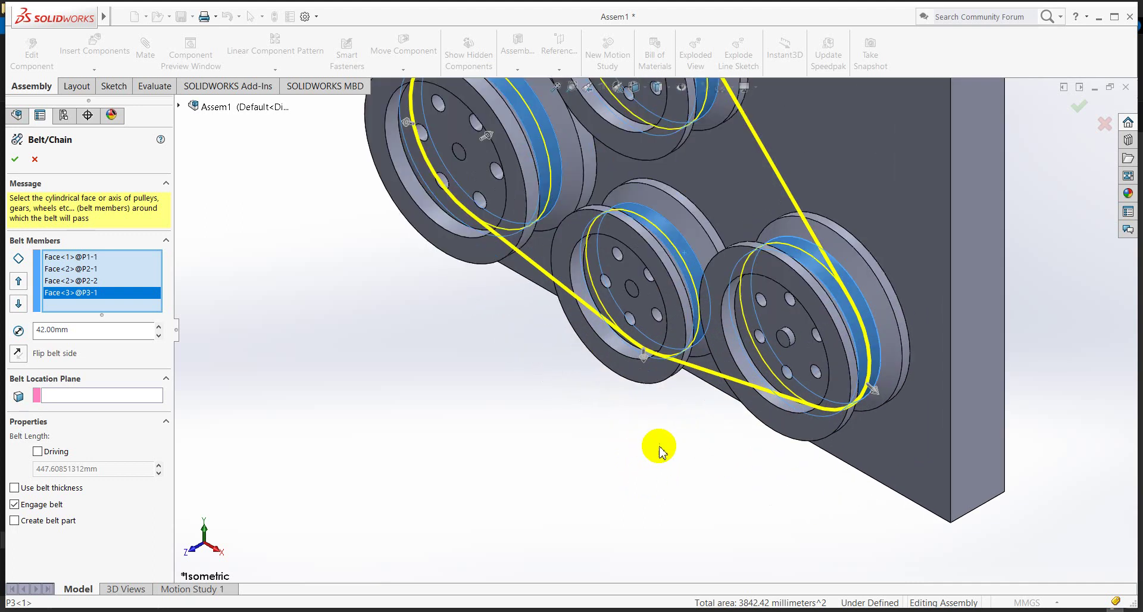
click(646, 359)
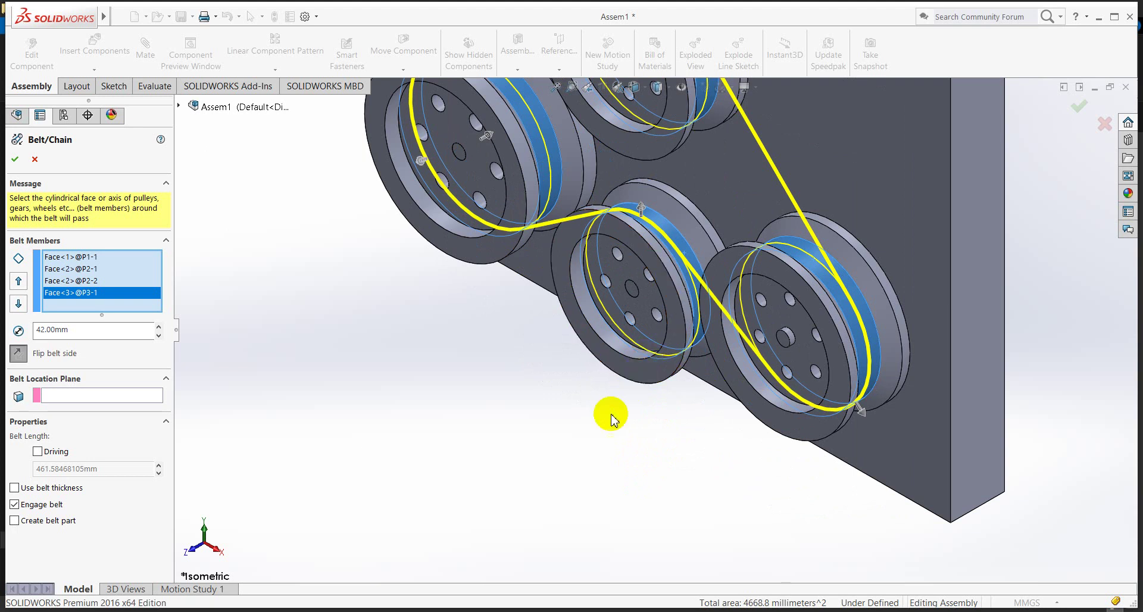
scroll(603, 426, up, 5)
mouse_move(584, 400)
middle_down()
mouse_move(651, 369)
mouse_move(530, 374)
mouse_move(556, 370)
middle_up()
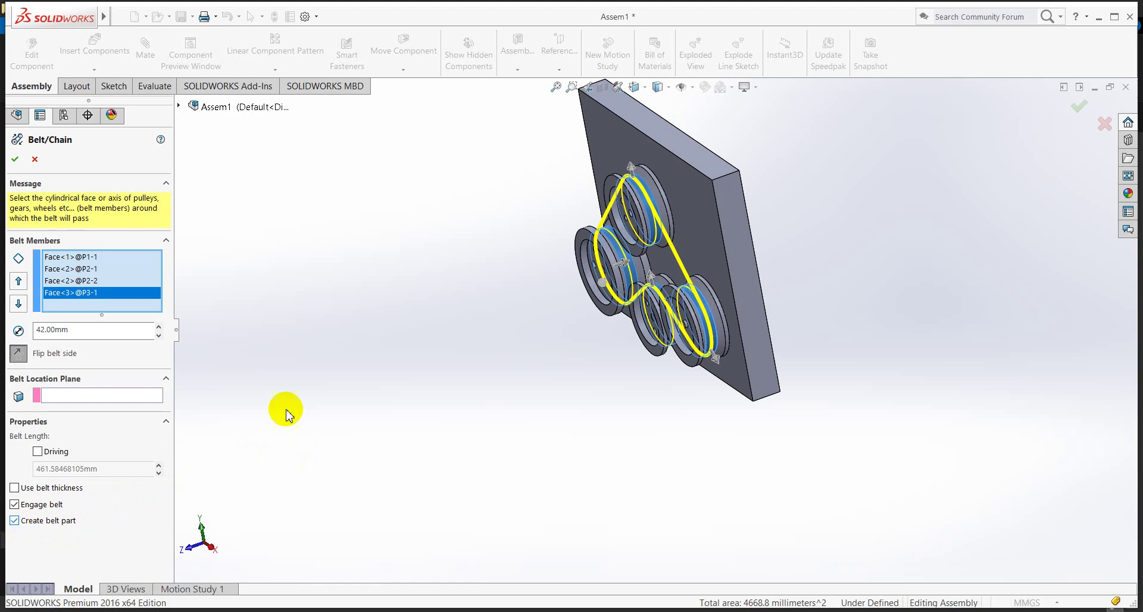
click(16, 160)
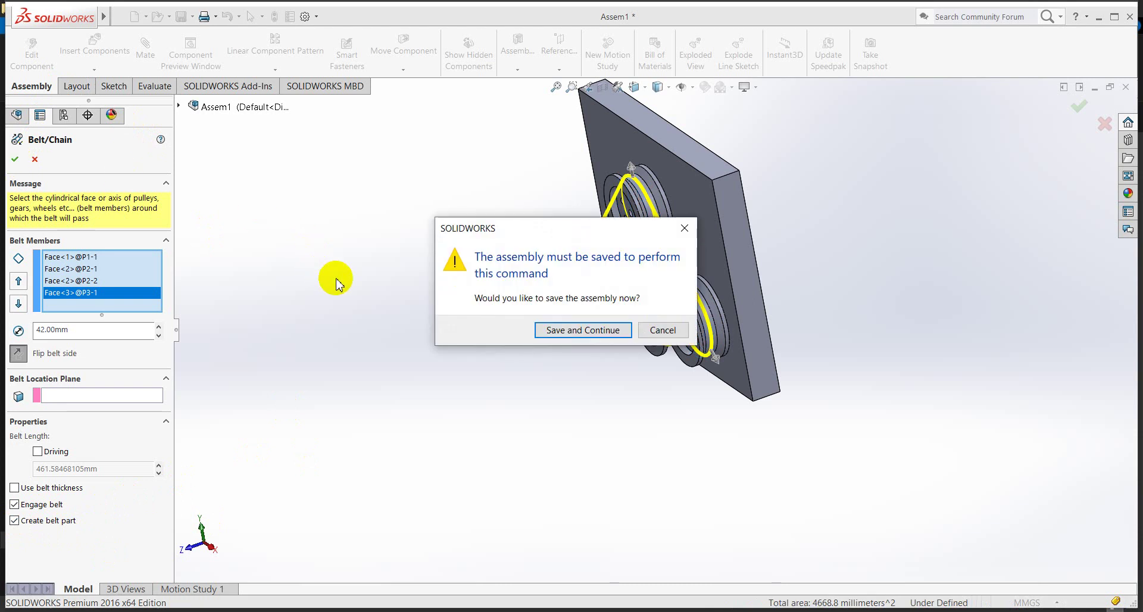
Save and continue, saving the assembly under the name Assem2.
click(554, 331)
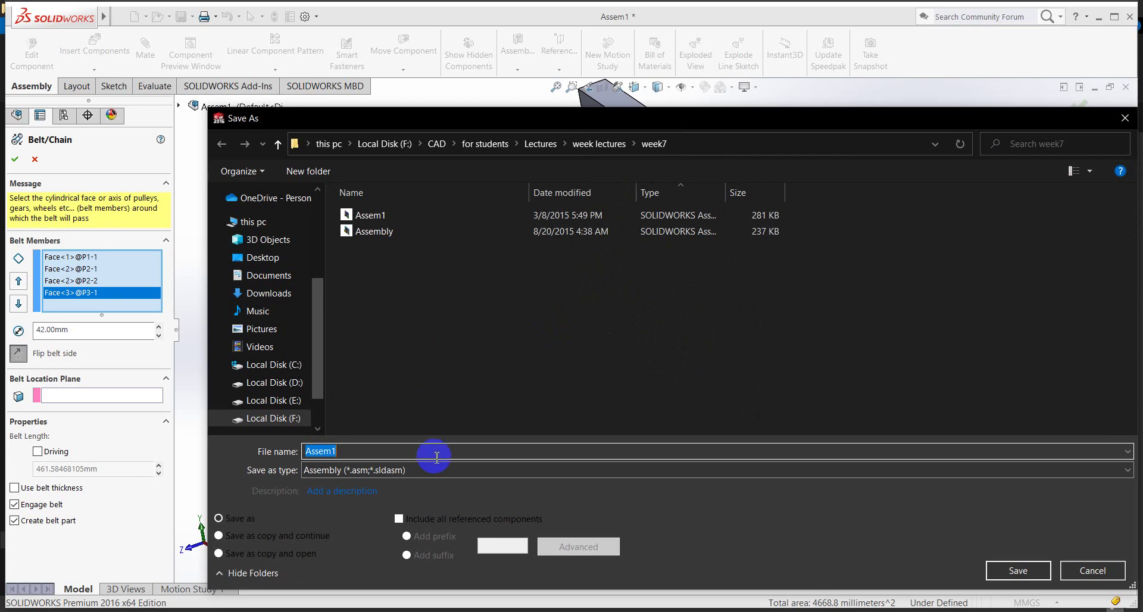
click(355, 451)
key(BackSpace)
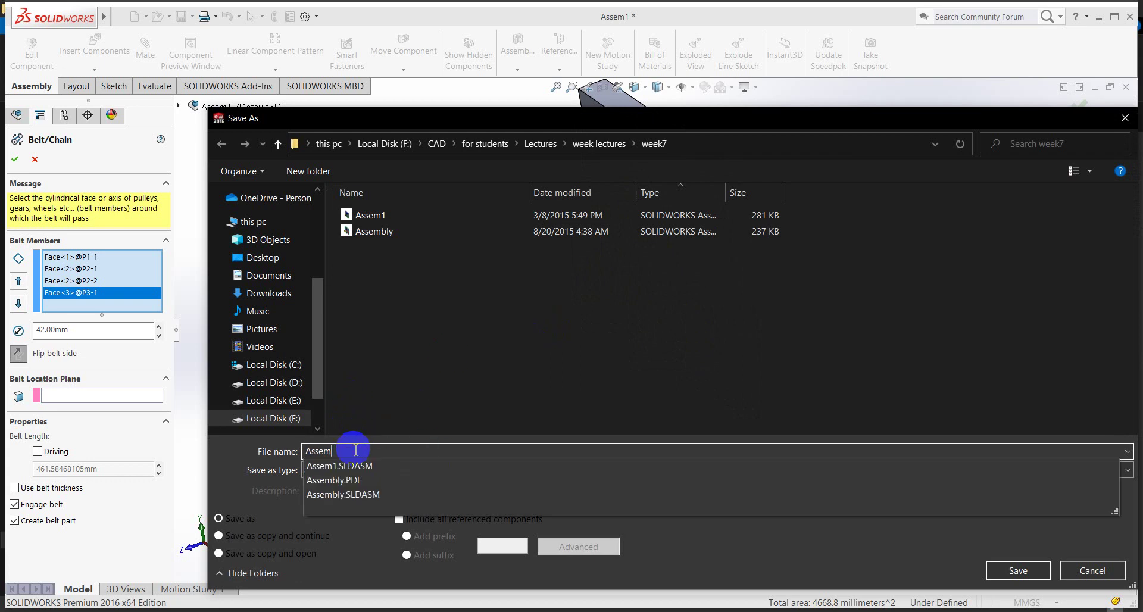
text(2)
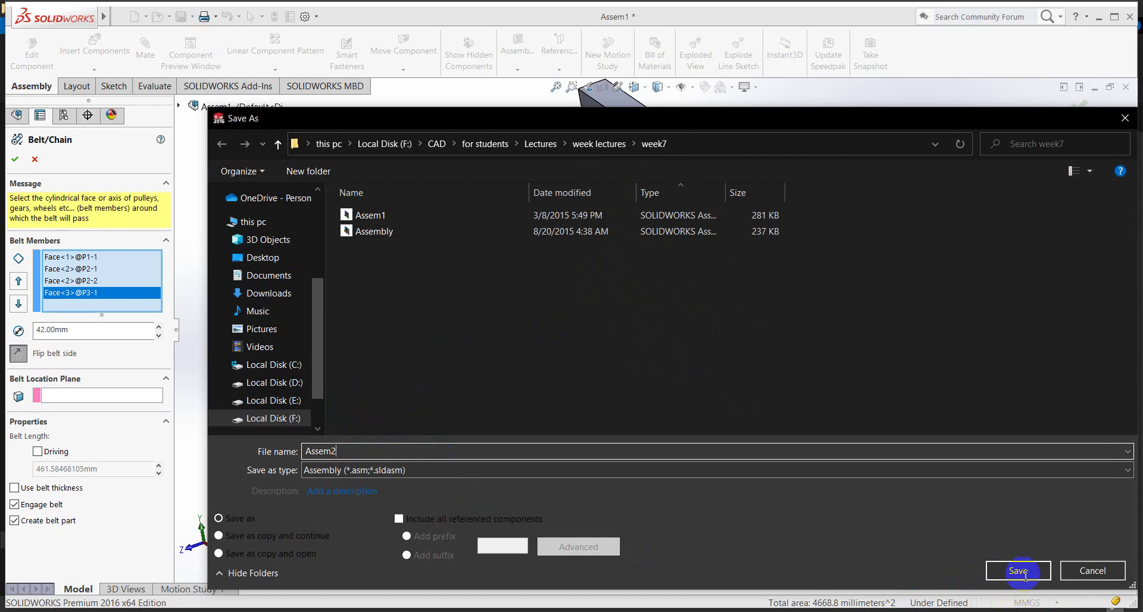
key(Return)
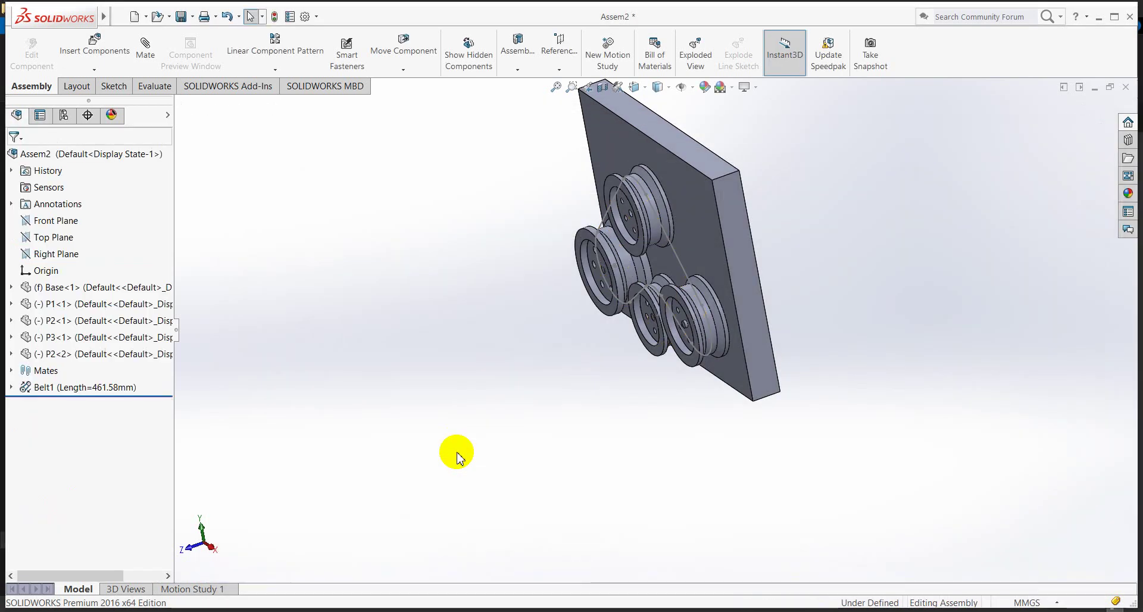
mouse_move(520, 375)
middle_down()
mouse_move(607, 371)
mouse_move(592, 365)
middle_up()
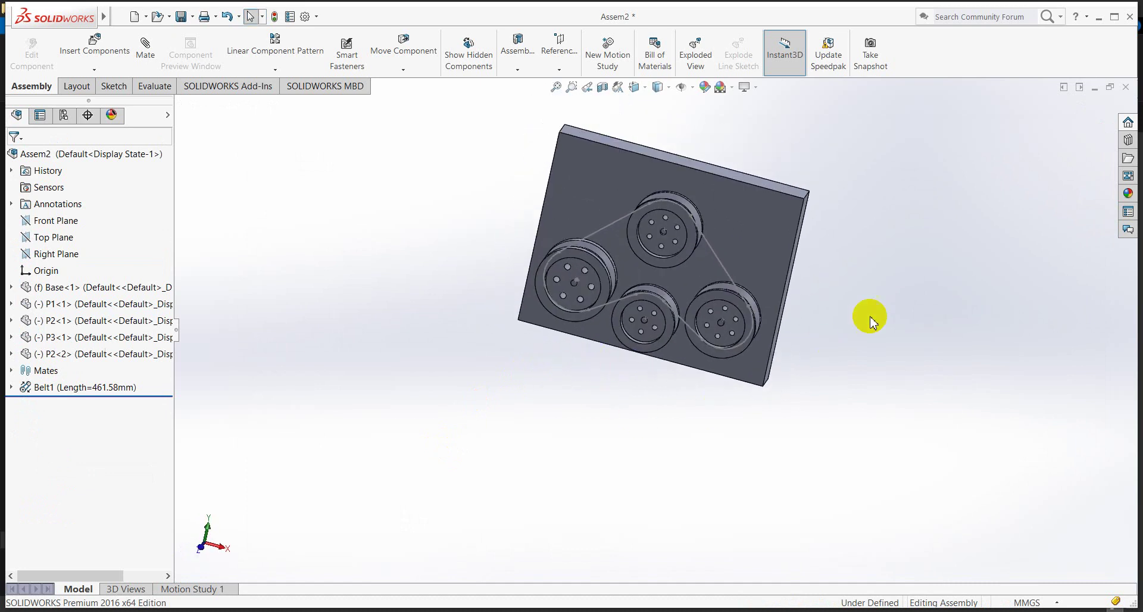
mouse_move(888, 306)
middle_down()
mouse_move(859, 296)
mouse_move(812, 309)
mouse_move(795, 347)
mouse_move(860, 345)
mouse_move(903, 300)
mouse_move(898, 286)
mouse_move(888, 296)
middle_up()
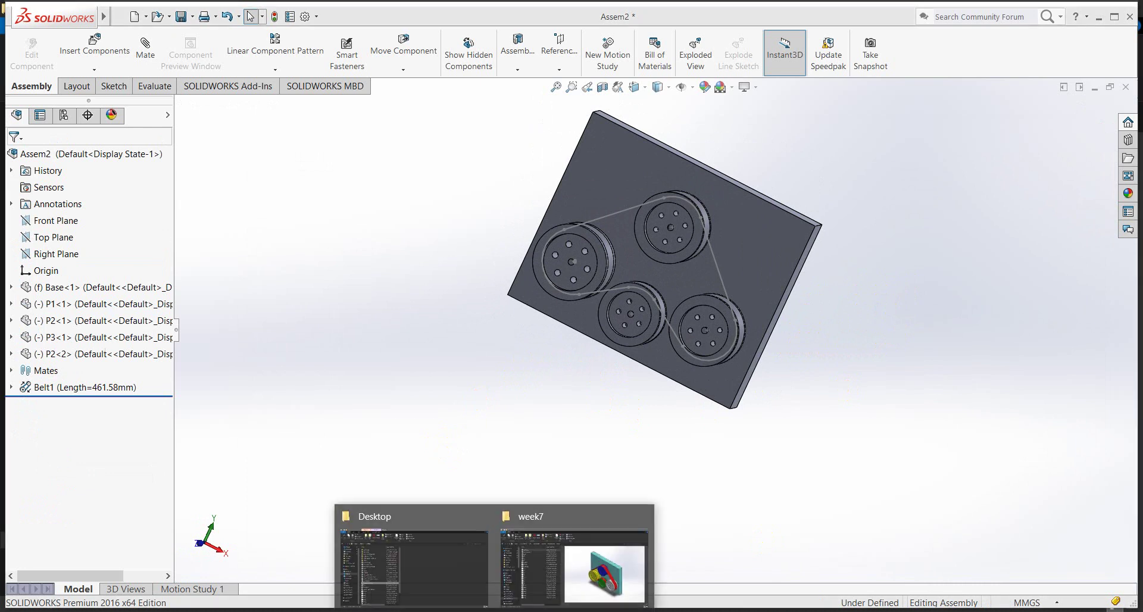
click(569, 568)
drag(464, 489, 396, 486)
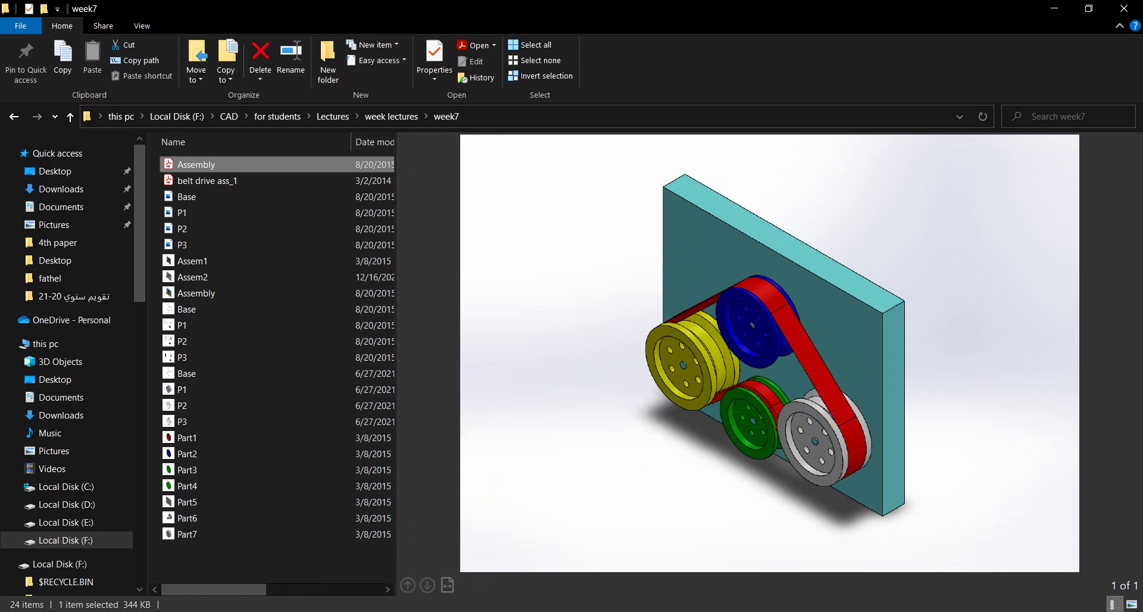
key(alt+Tab)
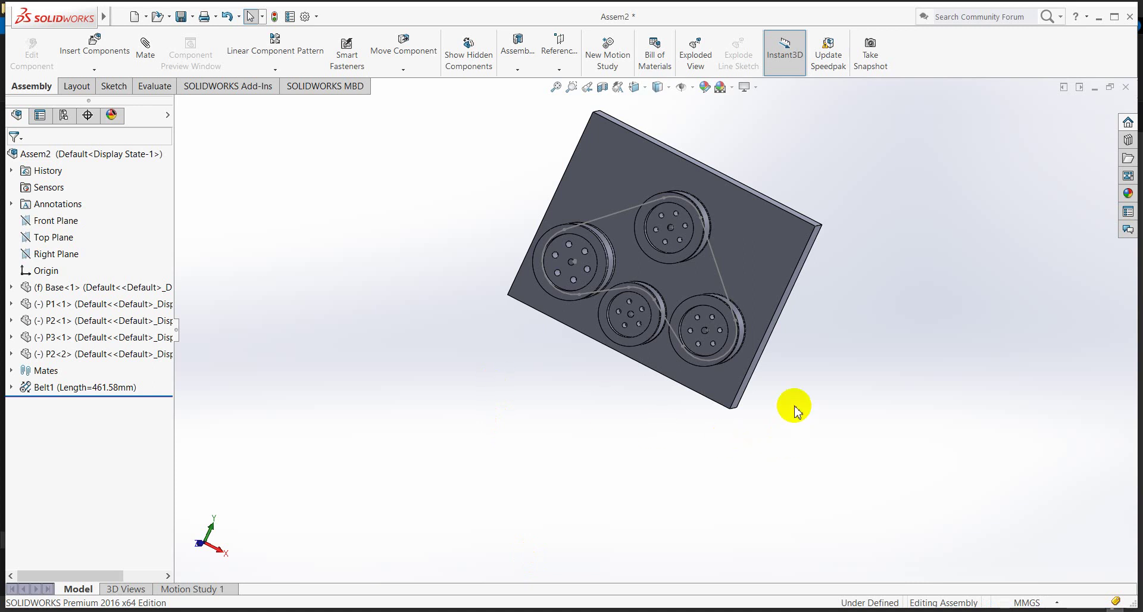
middle_drag(796, 408, 712, 440)
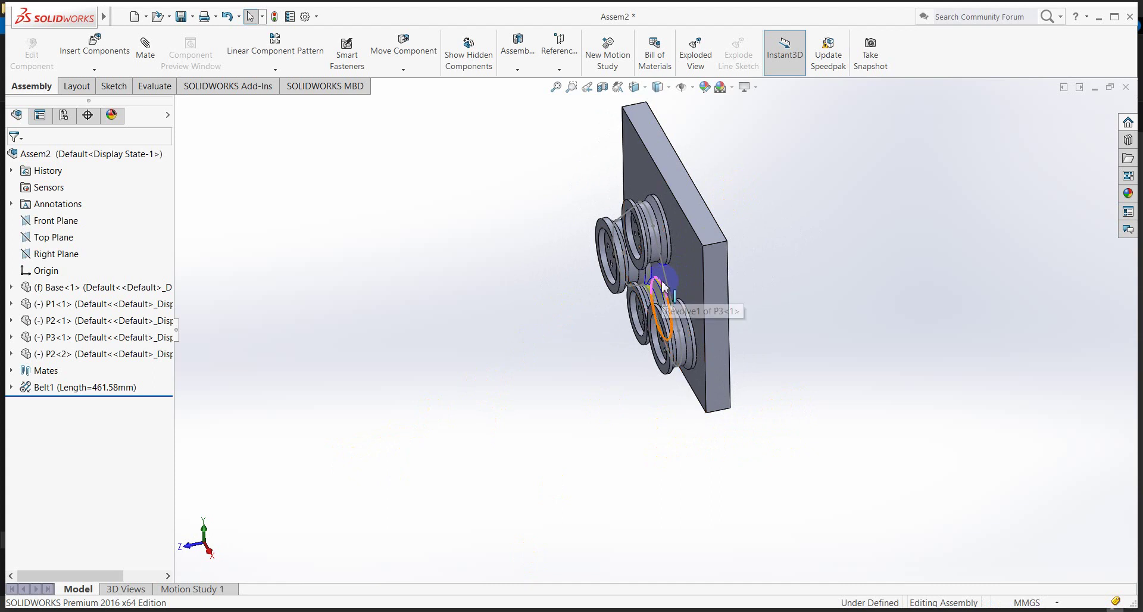
middle_drag(575, 411, 490, 433)
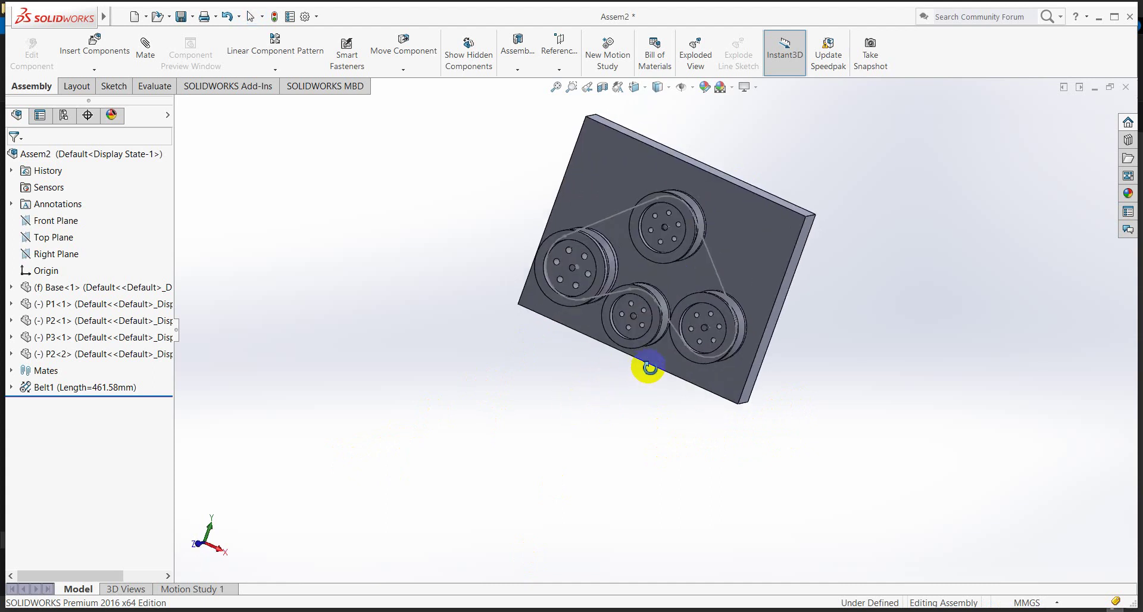
click(634, 87)
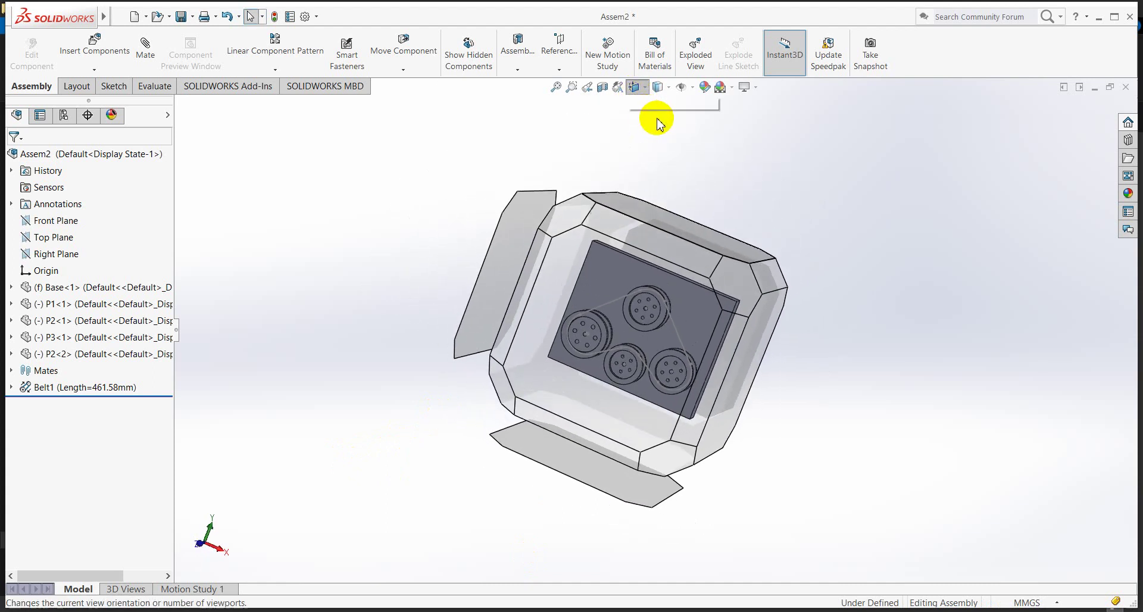
click(701, 121)
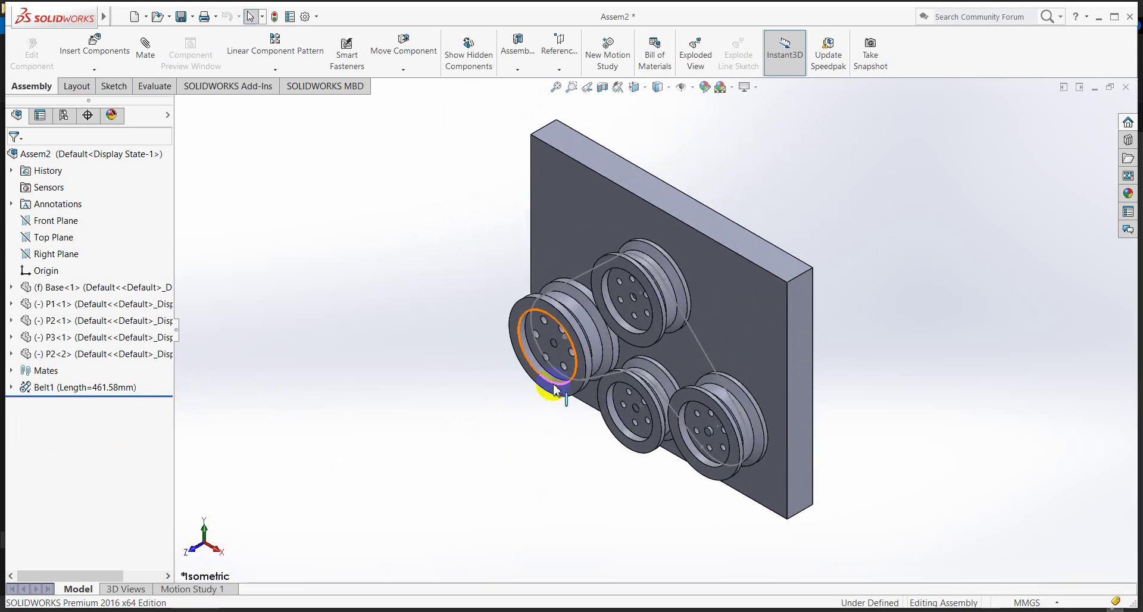
Rotate pulley P1 in place with Move Component.
click(555, 392)
drag(555, 395, 536, 364)
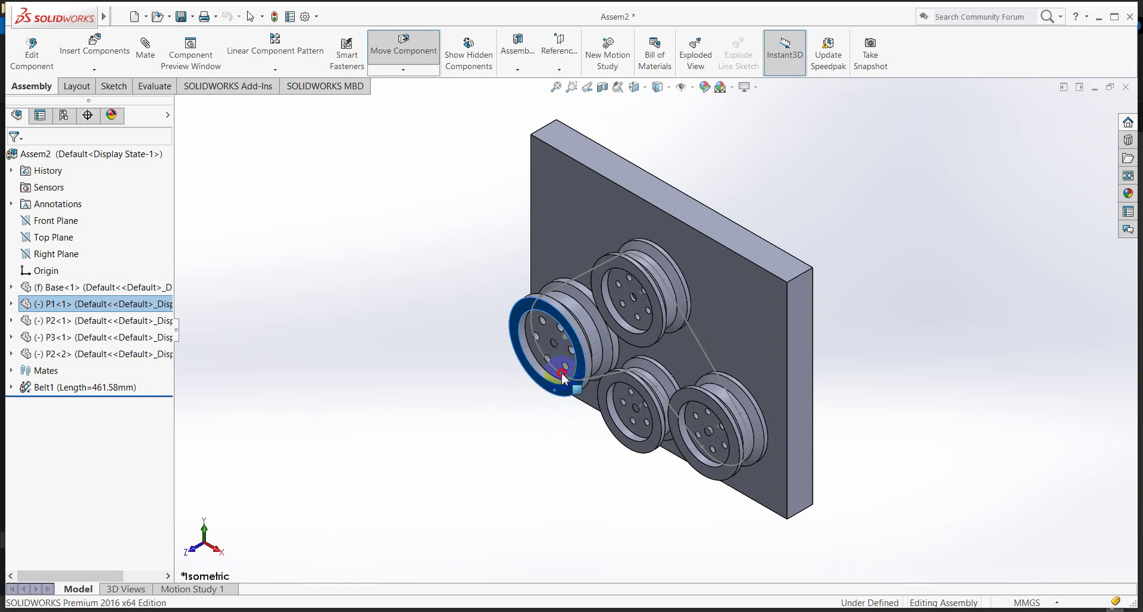
key(Escape)
scroll(574, 426, down, 3)
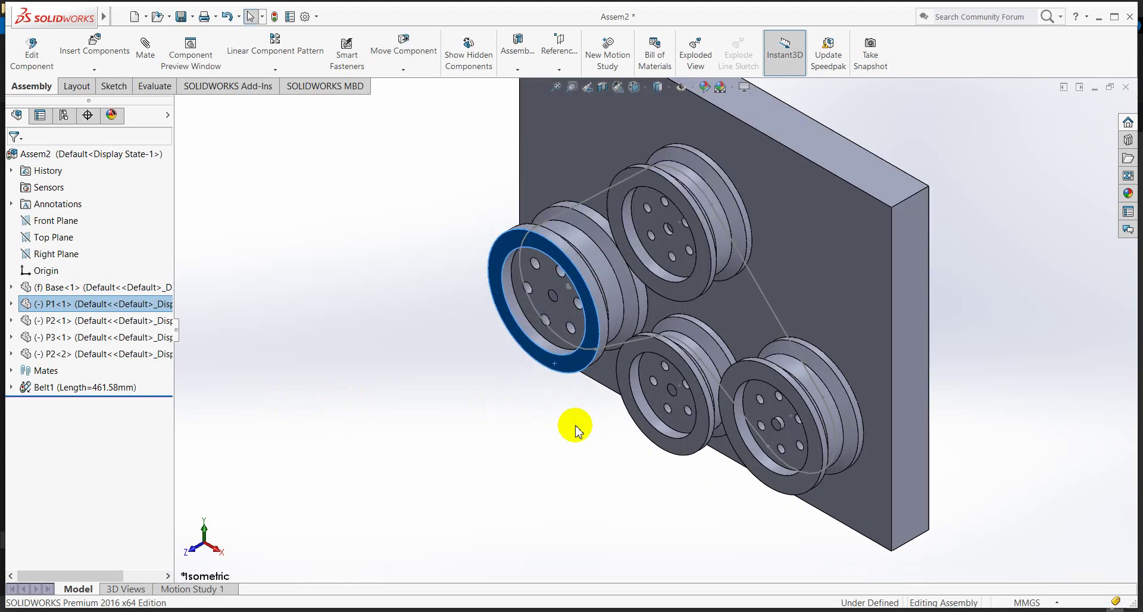
drag(576, 369, 547, 343)
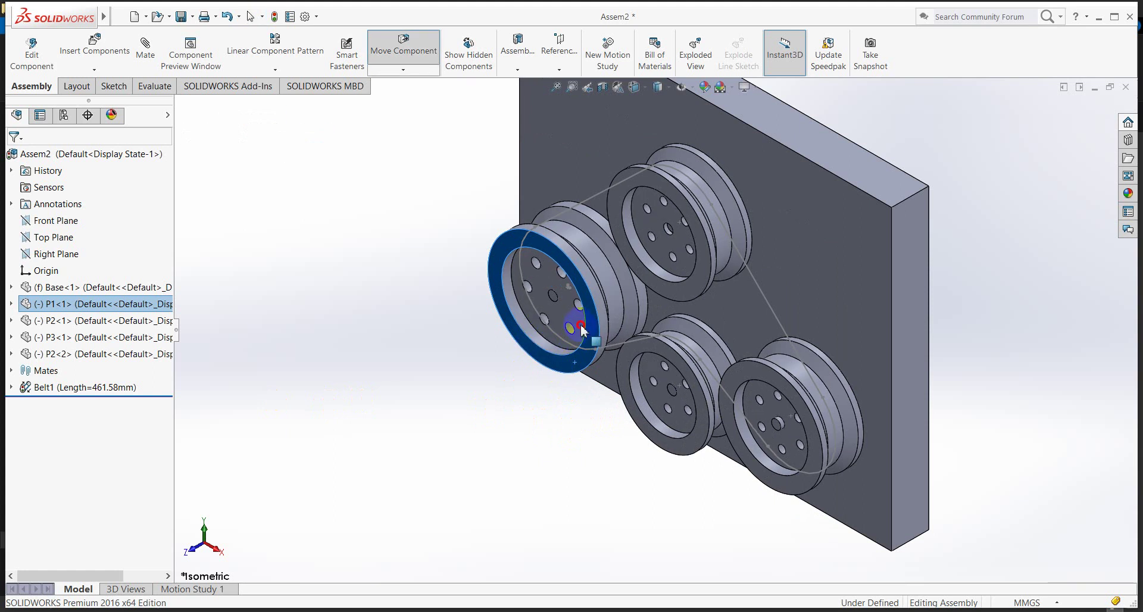
mouse_move(547, 343)
mouse_down()
mouse_move(531, 339)
mouse_move(608, 447)
mouse_up()
Rotate pulleys P3, the lower-right one and P2<1> slightly in place, then exit Move Component.
drag(616, 411, 625, 400)
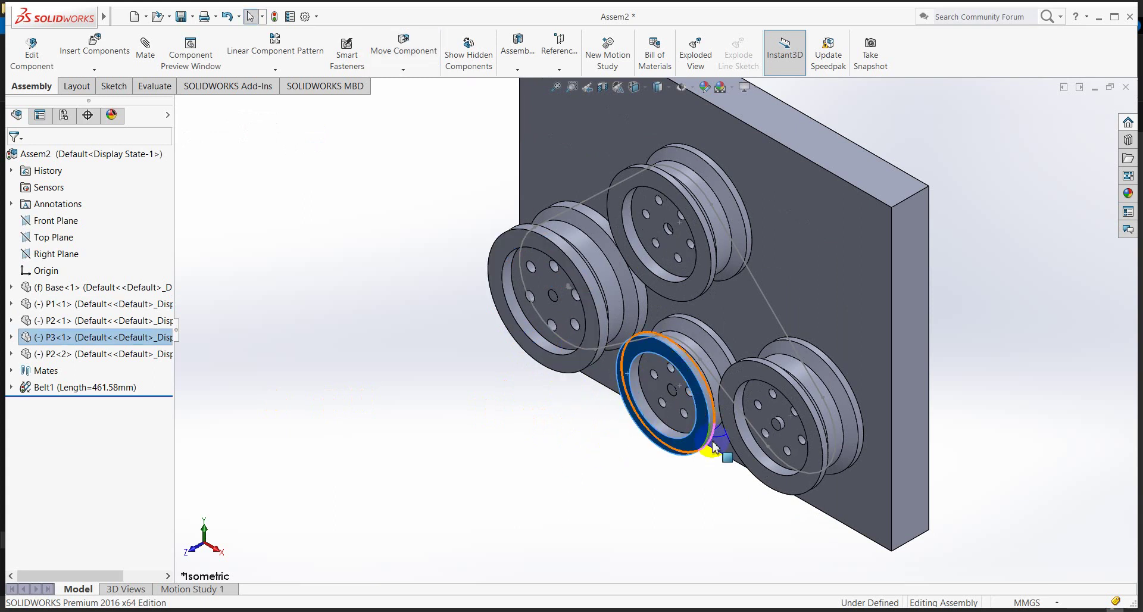
drag(736, 442, 765, 463)
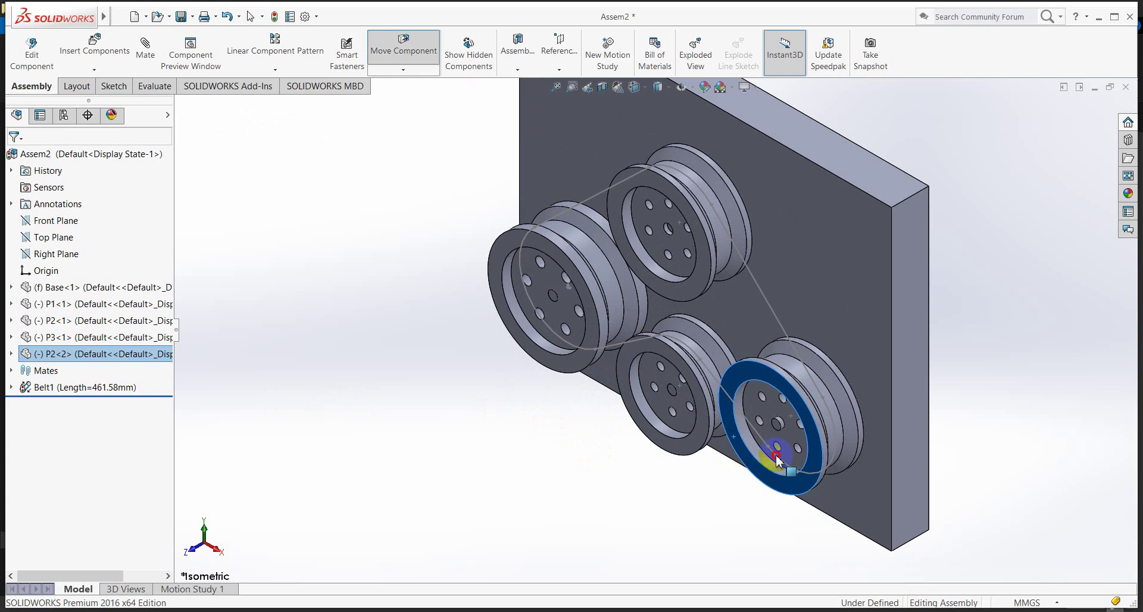
drag(697, 292, 702, 285)
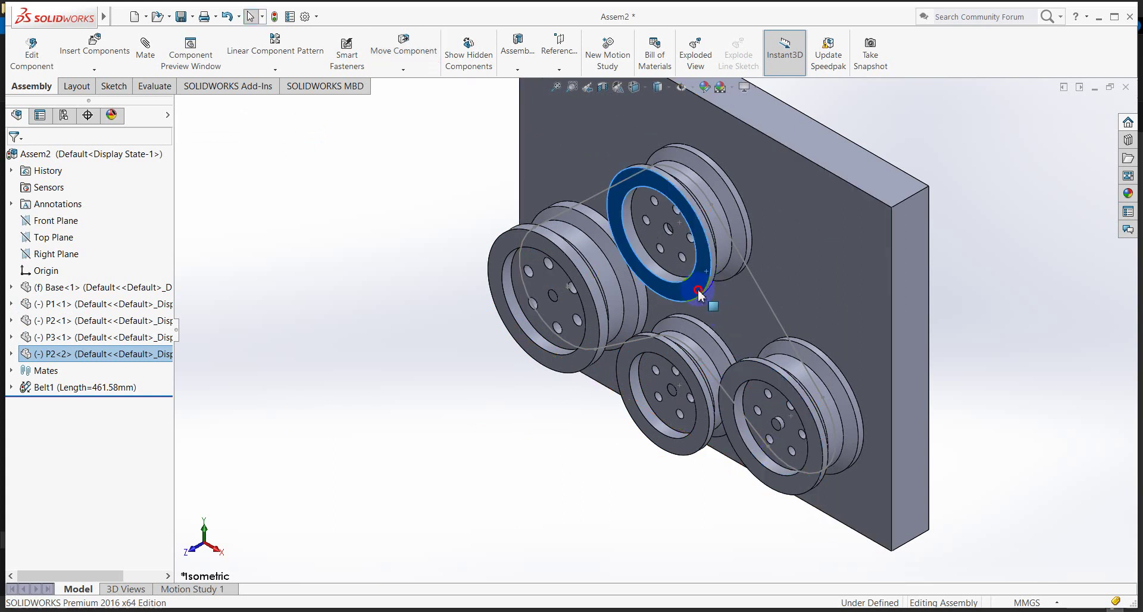
click(383, 527)
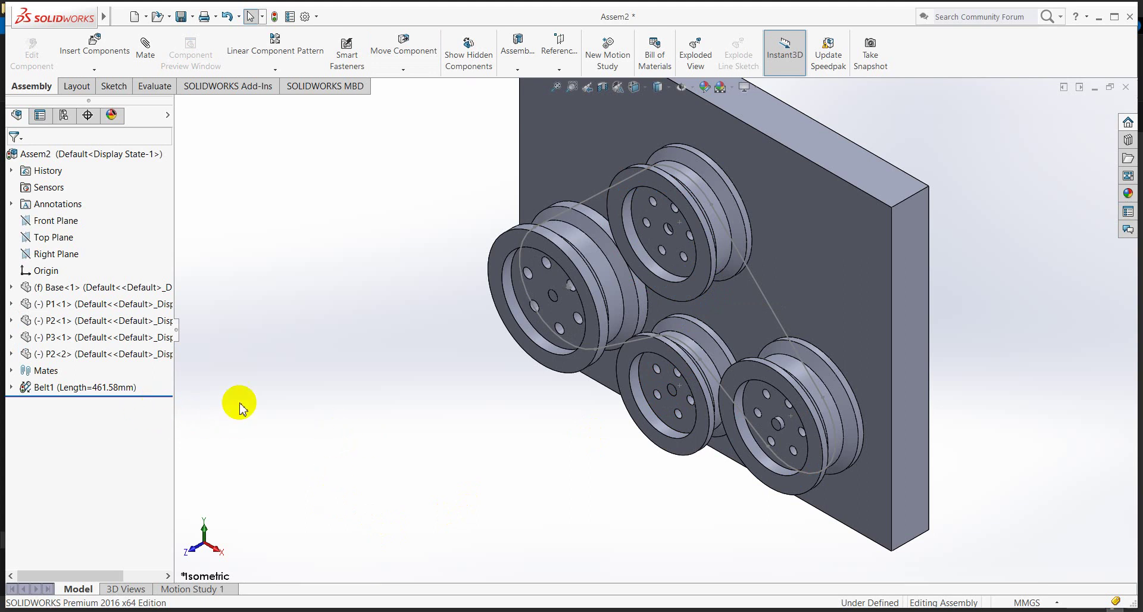
Expand Belt1 and open its generated Belt1-1 belt part in its own window.
click(34, 392)
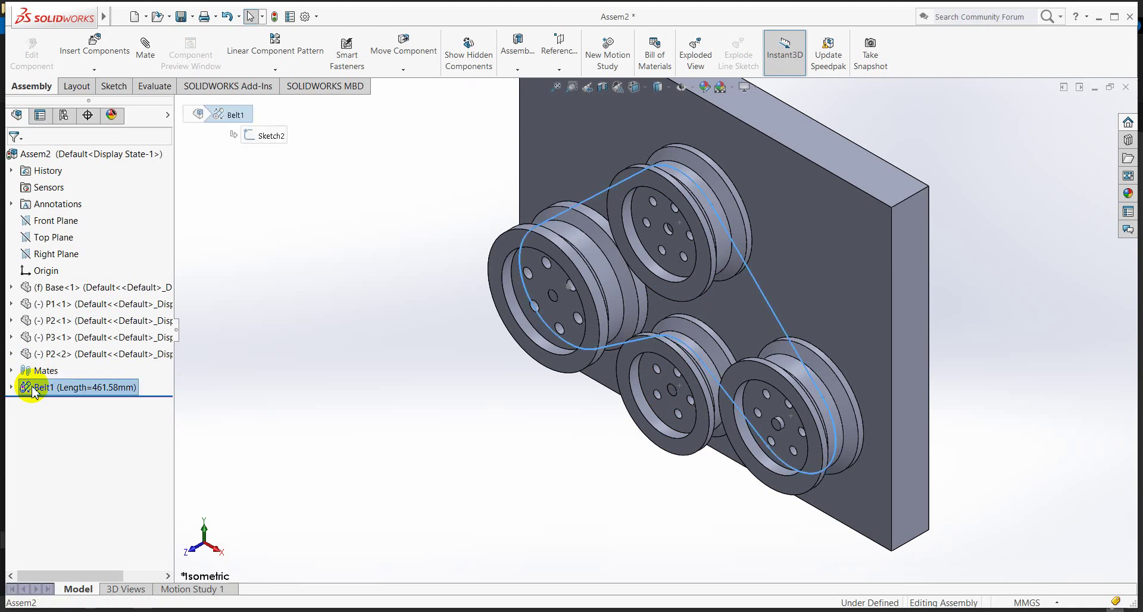
right_click(34, 392)
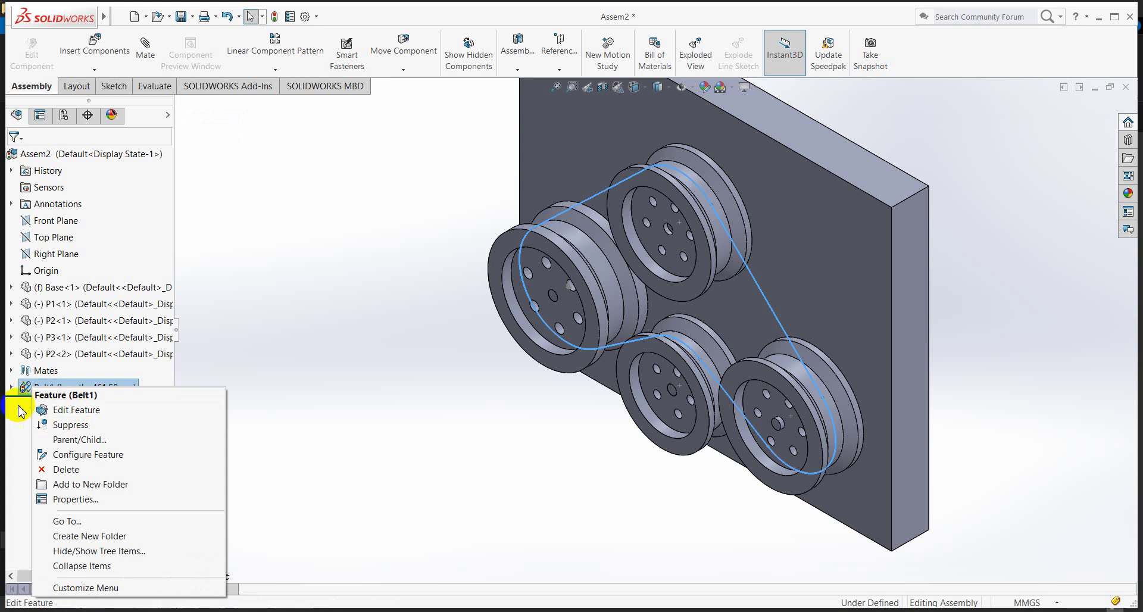
click(11, 387)
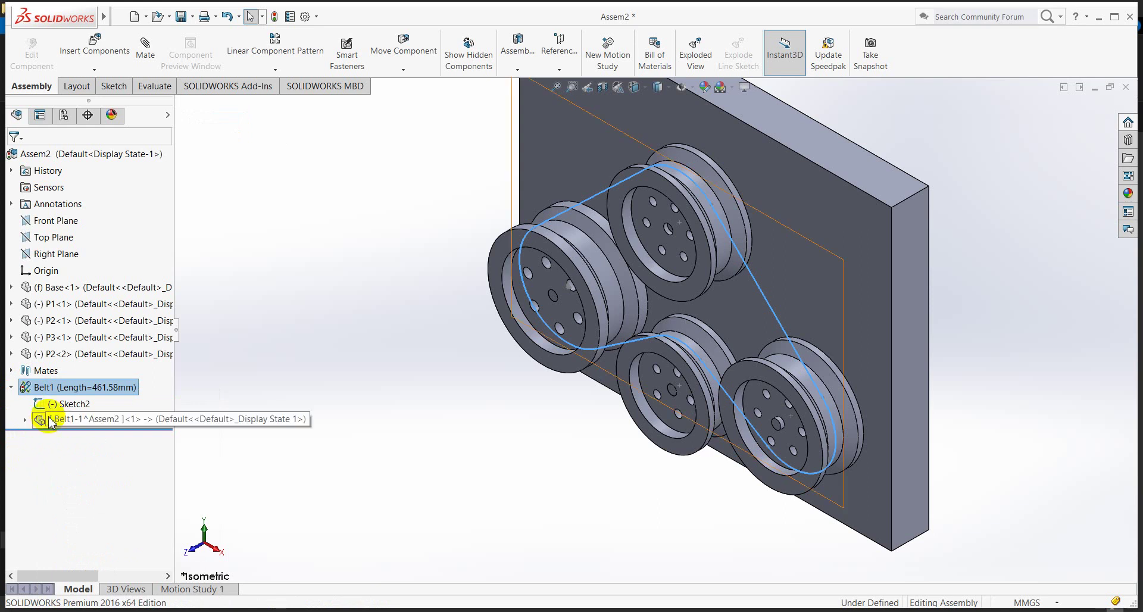
click(37, 424)
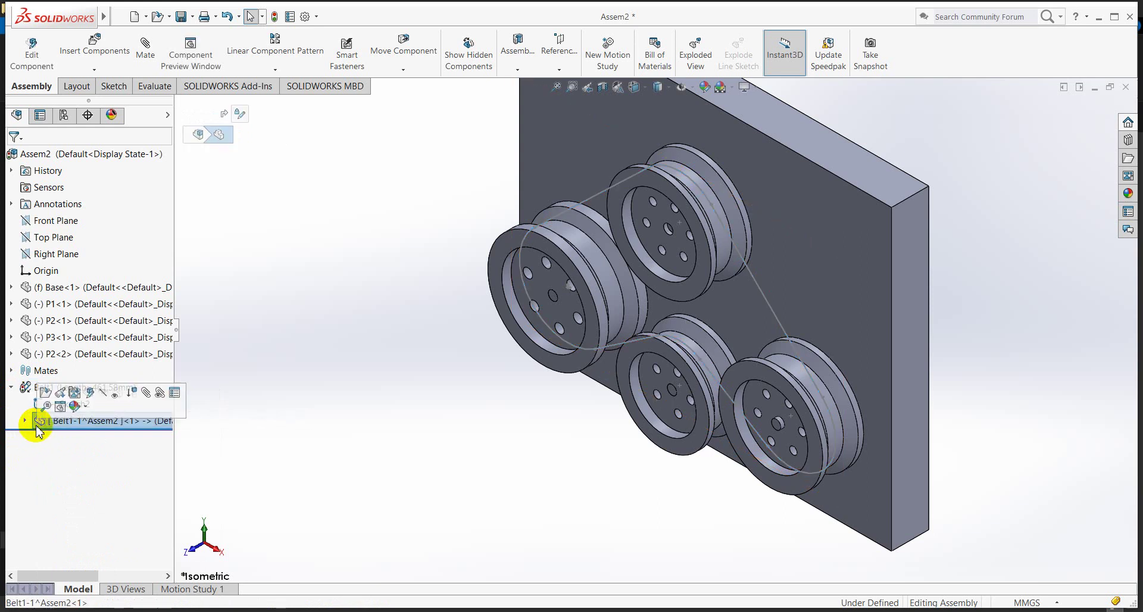
click(45, 394)
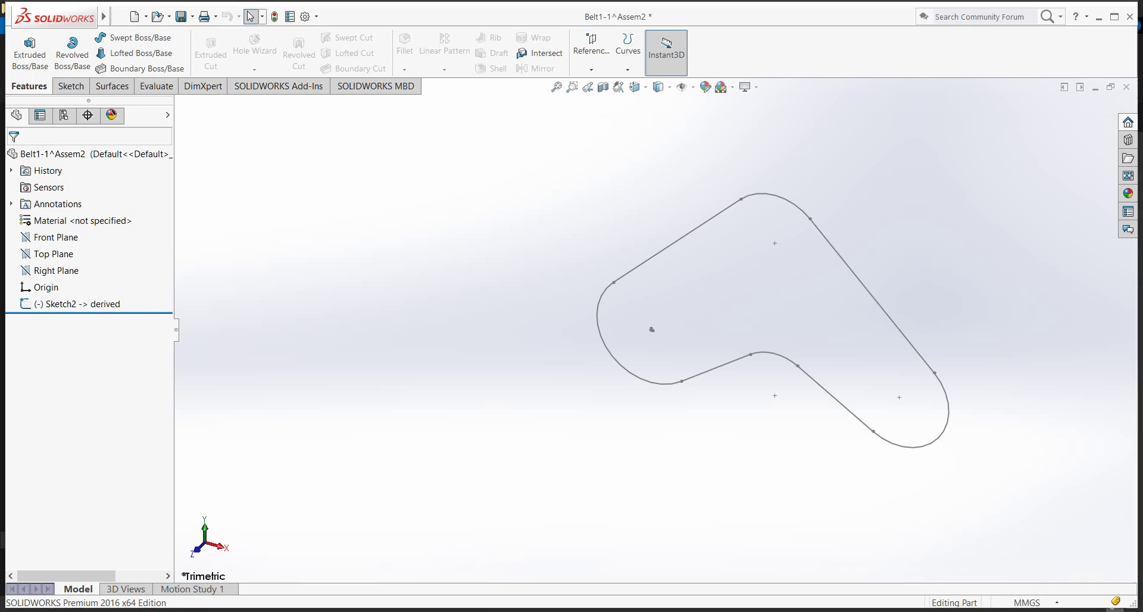
Return to the Assem2 assembly and zoom in on the pulleys edge-on.
click(512, 574)
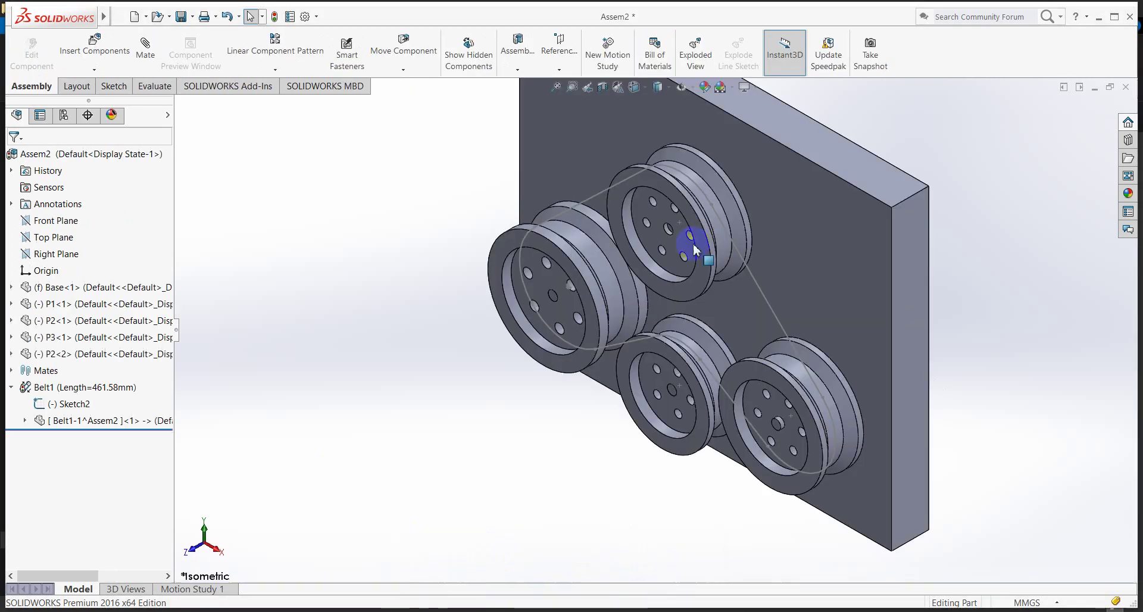
middle_drag(496, 407, 459, 411)
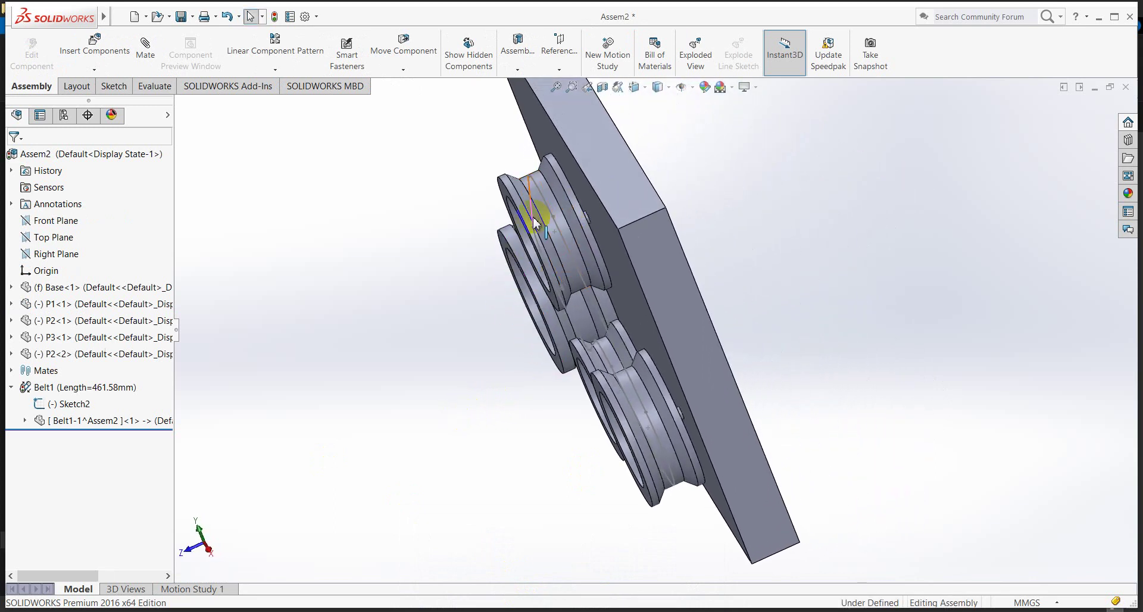
scroll(544, 190, down, 2)
scroll(596, 256, down, 2)
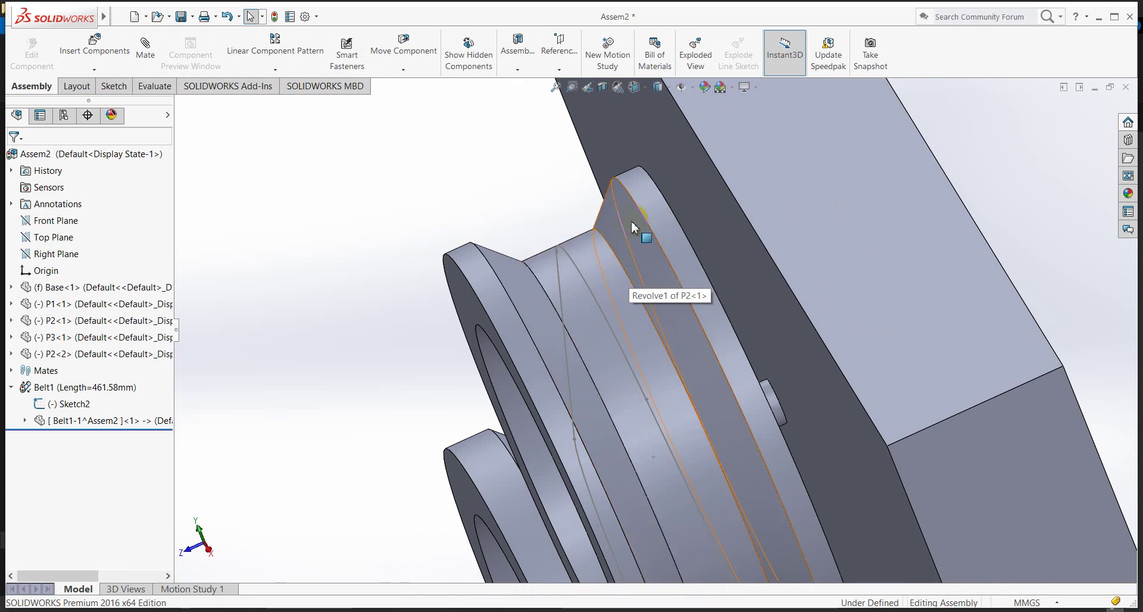
Select a pulley groove face and expand P2<1> to list Revolve1 and Cut-Extrude1.
click(628, 253)
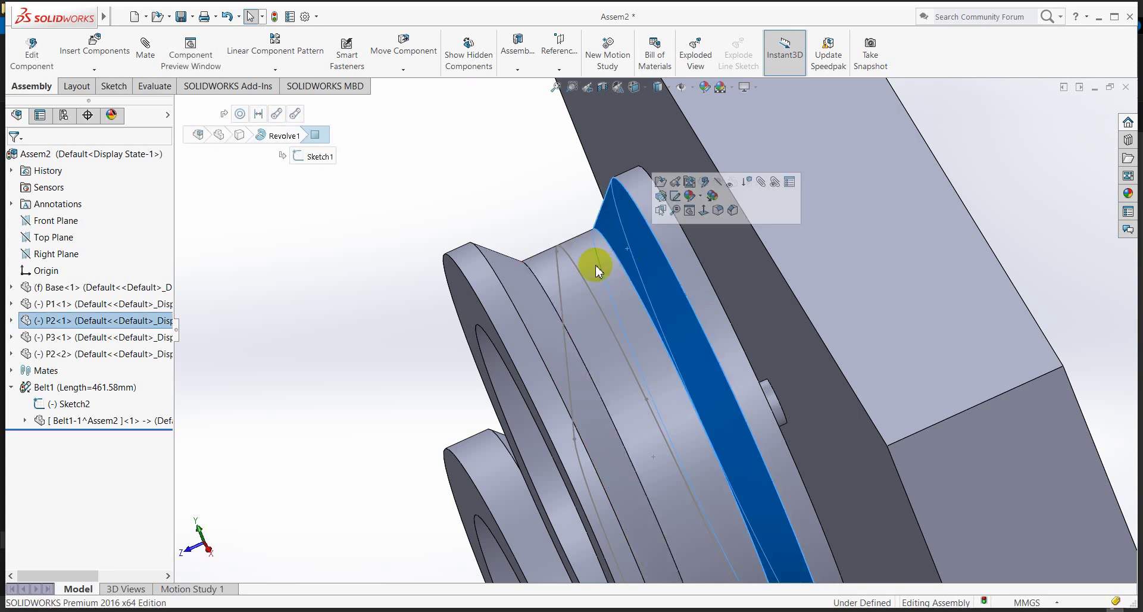
click(533, 307)
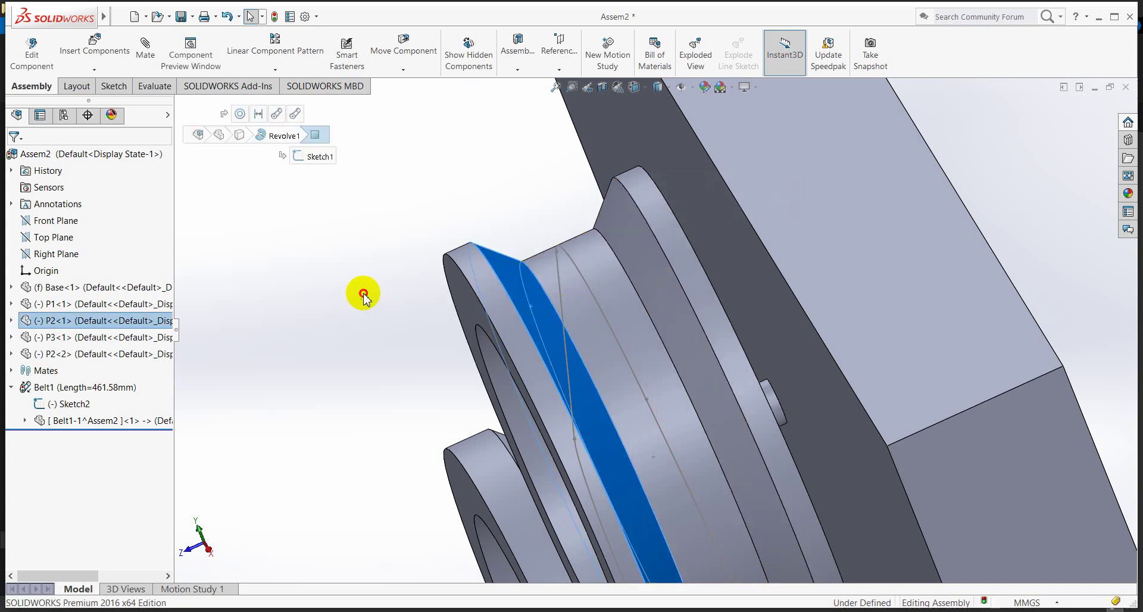
click(331, 292)
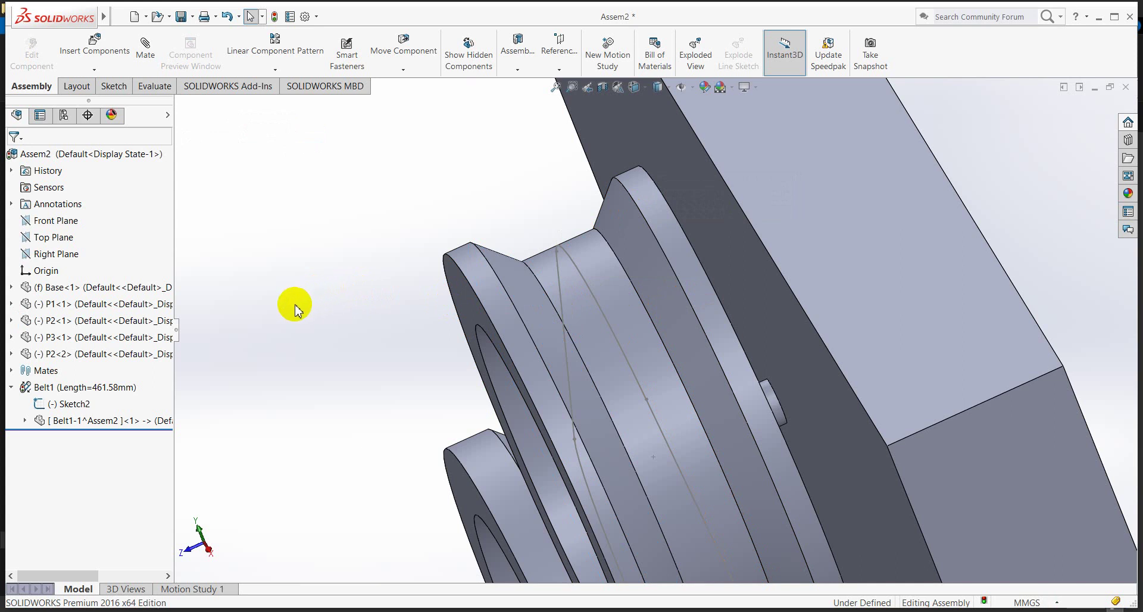
click(516, 302)
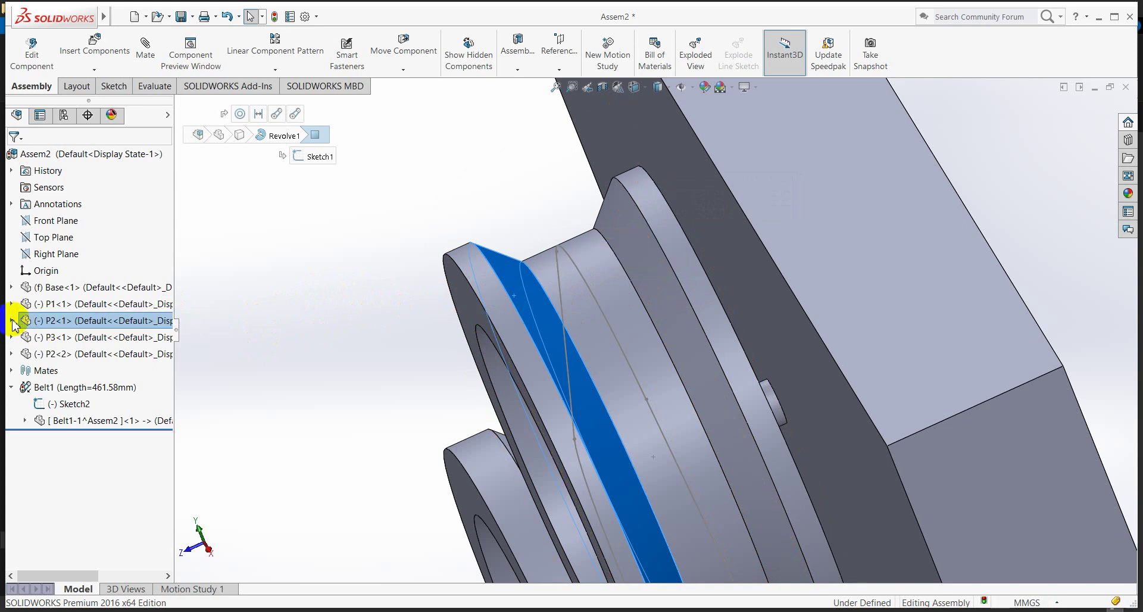
click(12, 320)
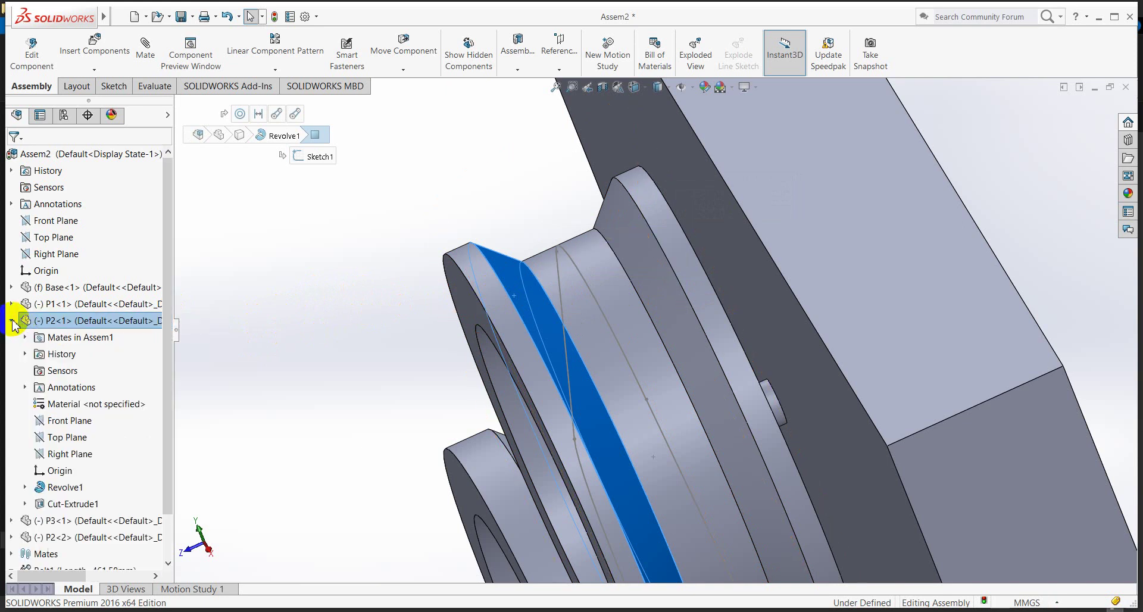
Open pulley P2 as its own part and display it Shaded With Edges.
right_click(26, 324)
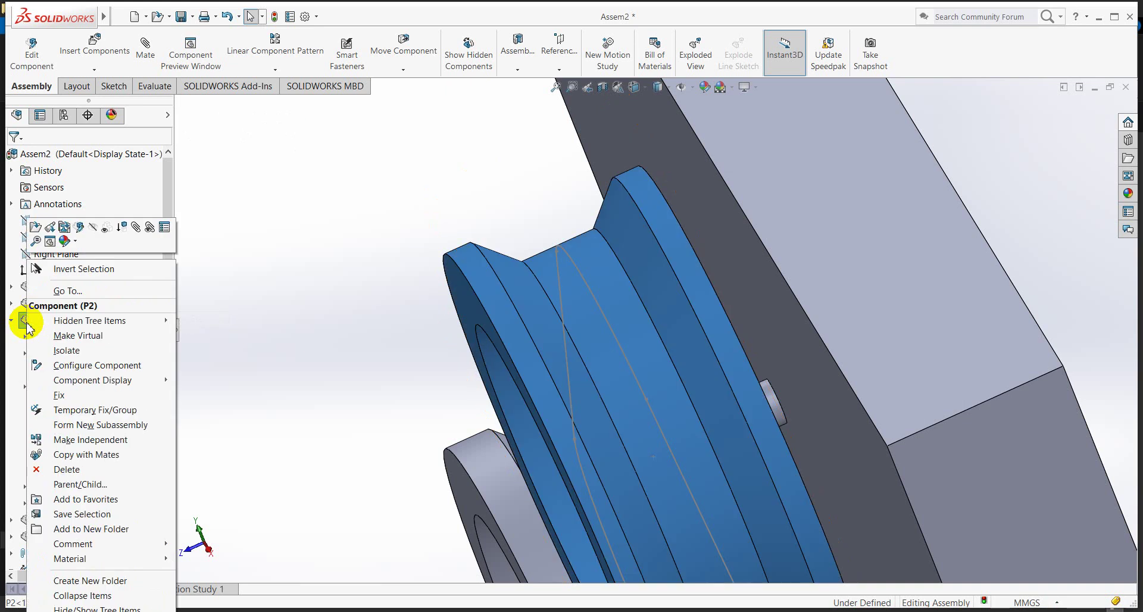
click(33, 229)
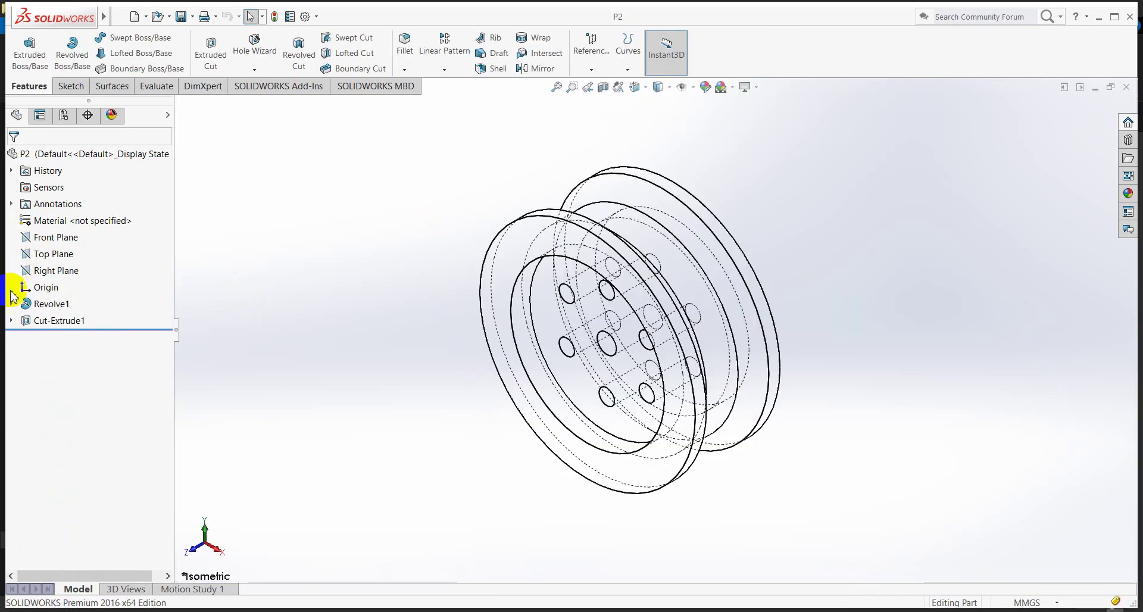
click(33, 320)
click(30, 305)
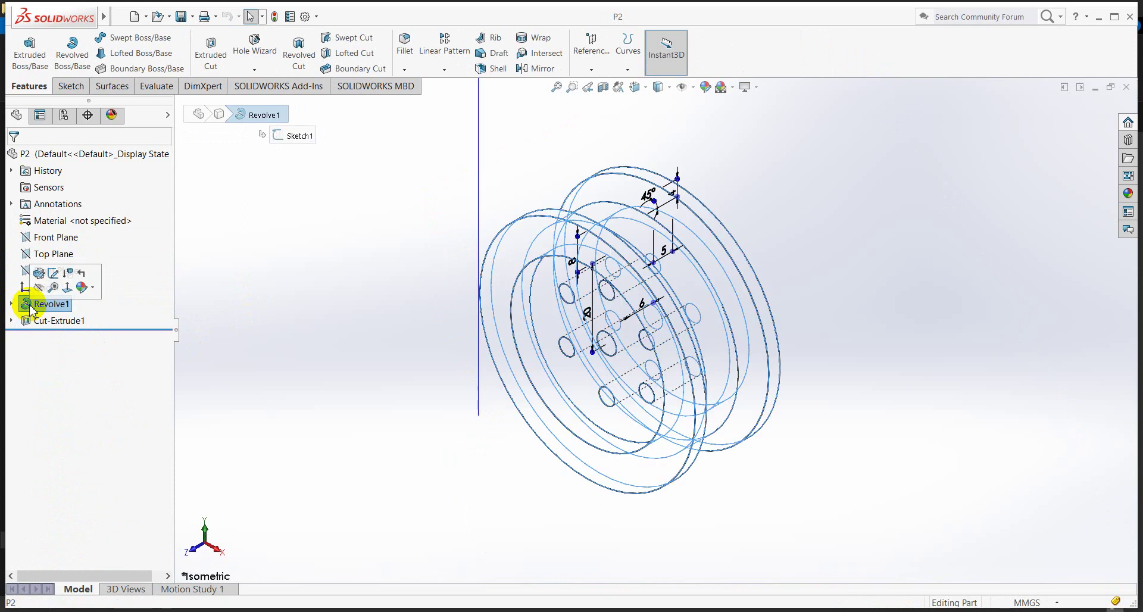
click(659, 95)
click(658, 106)
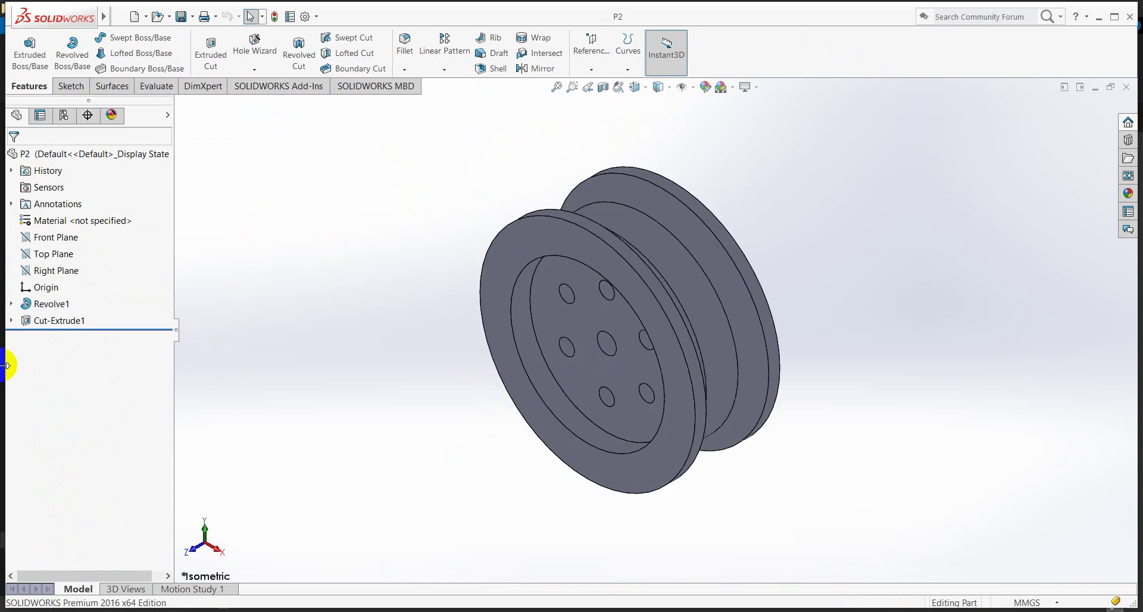
View Revolve1's Sketch1 Normal To, showing its 8, 20, 5, 6 and 45° dimensions.
click(11, 303)
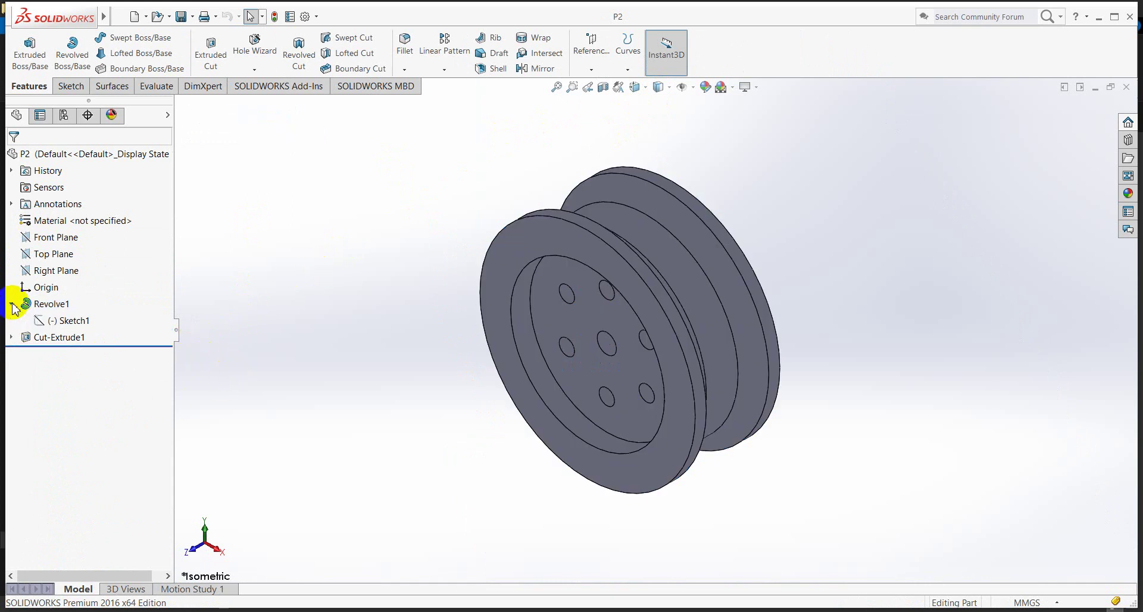
click(70, 321)
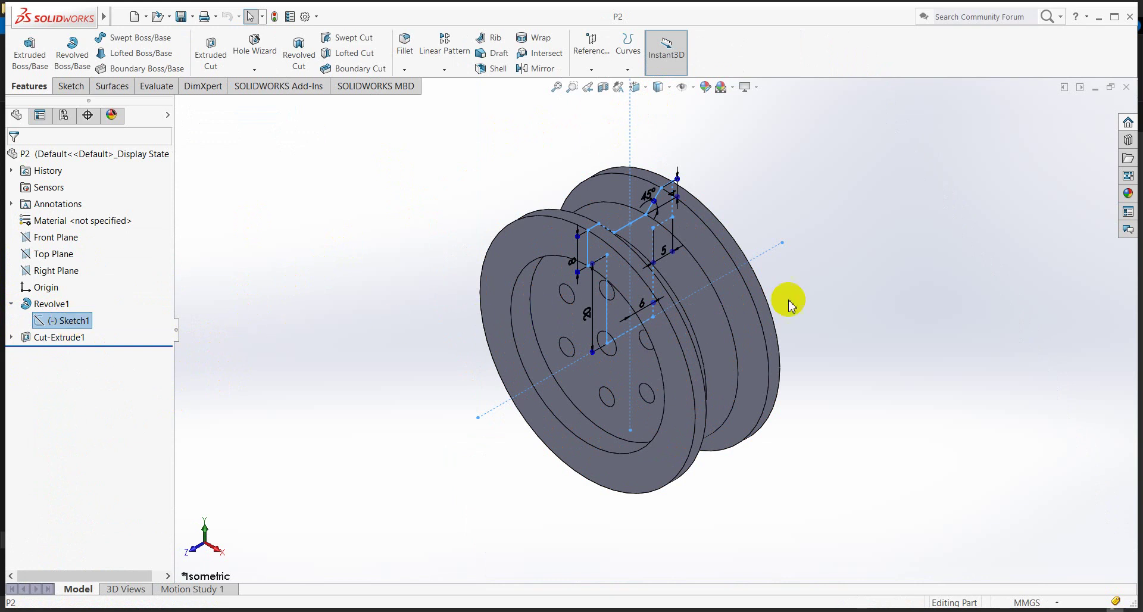
mouse_move(835, 286)
middle_down()
mouse_move(808, 281)
mouse_move(778, 243)
mouse_move(793, 222)
mouse_move(813, 297)
middle_up()
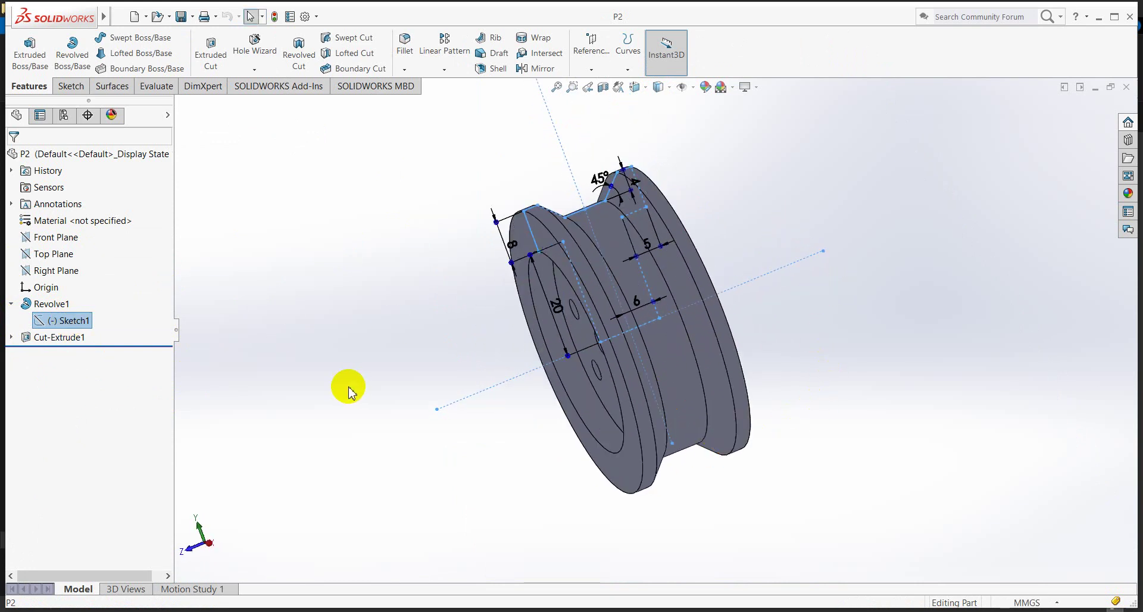
click(42, 324)
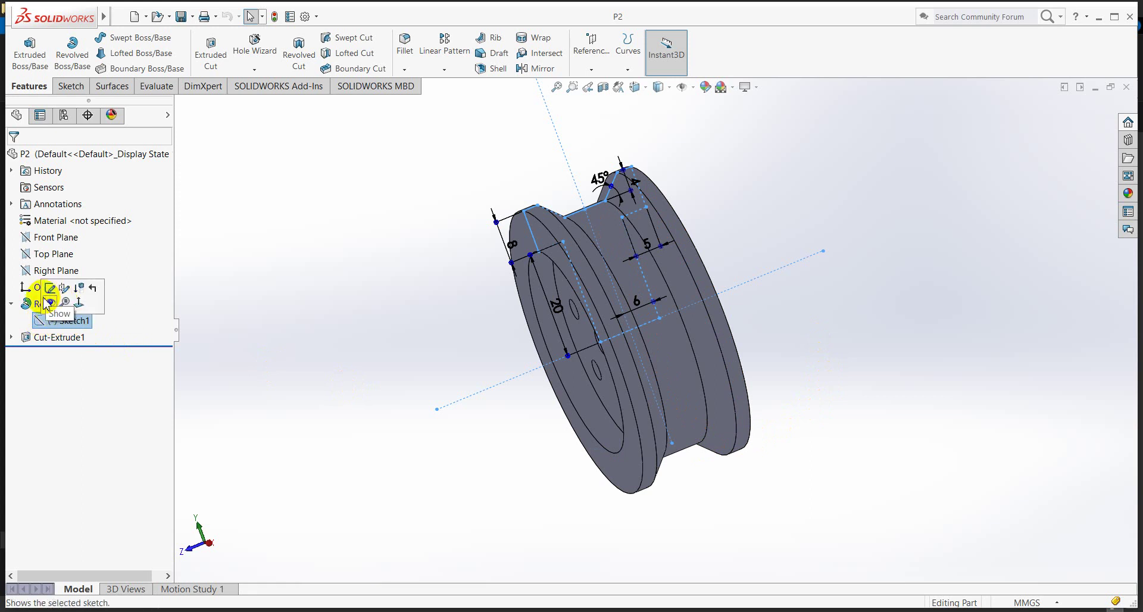
click(81, 305)
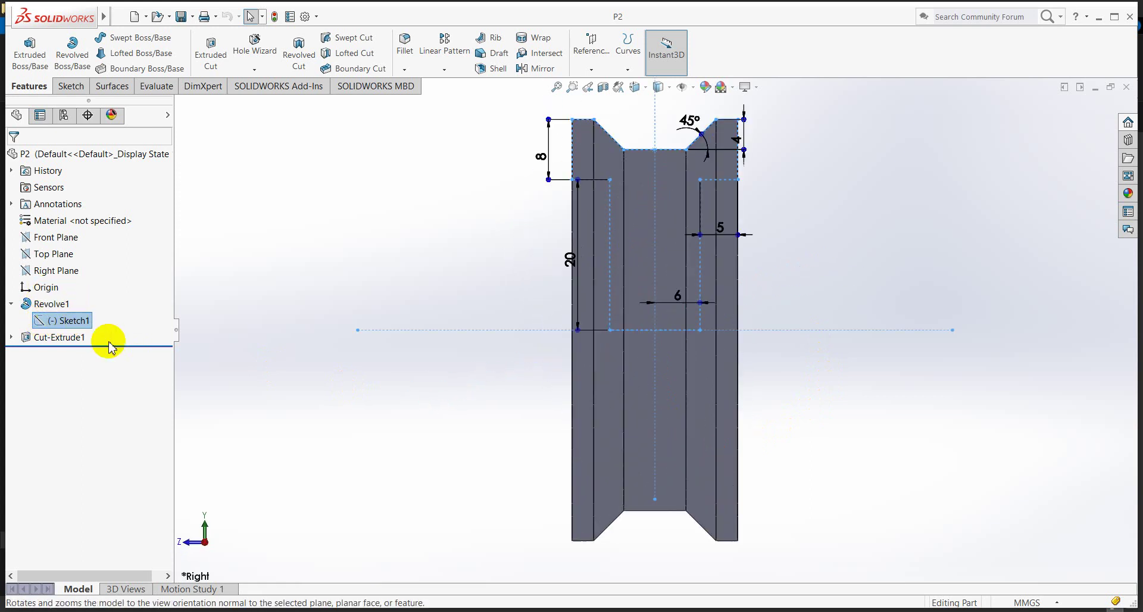
click(433, 268)
click(69, 320)
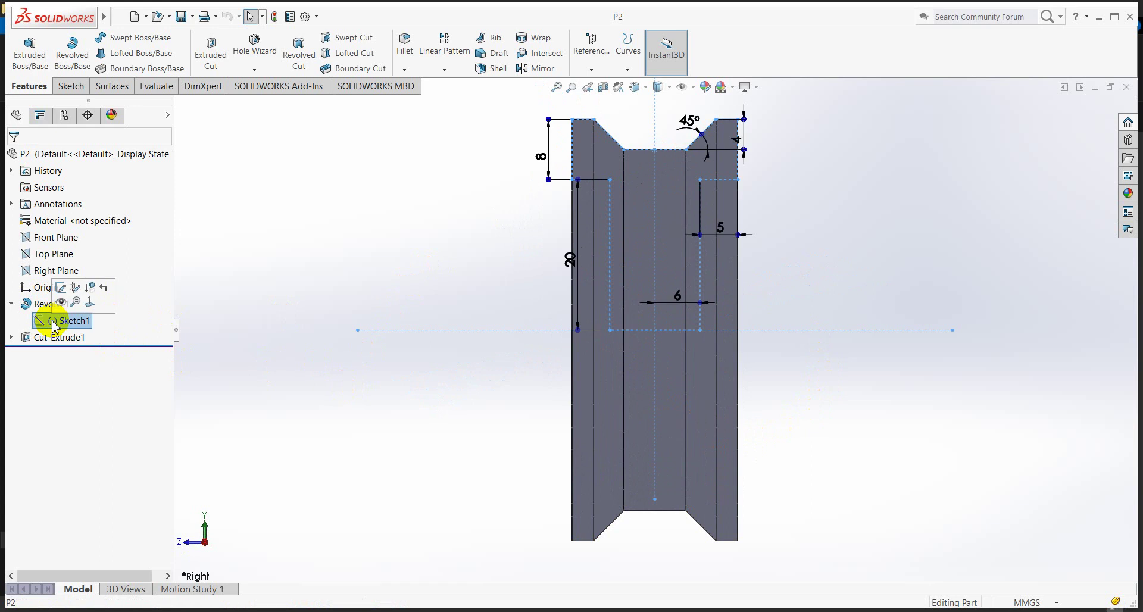
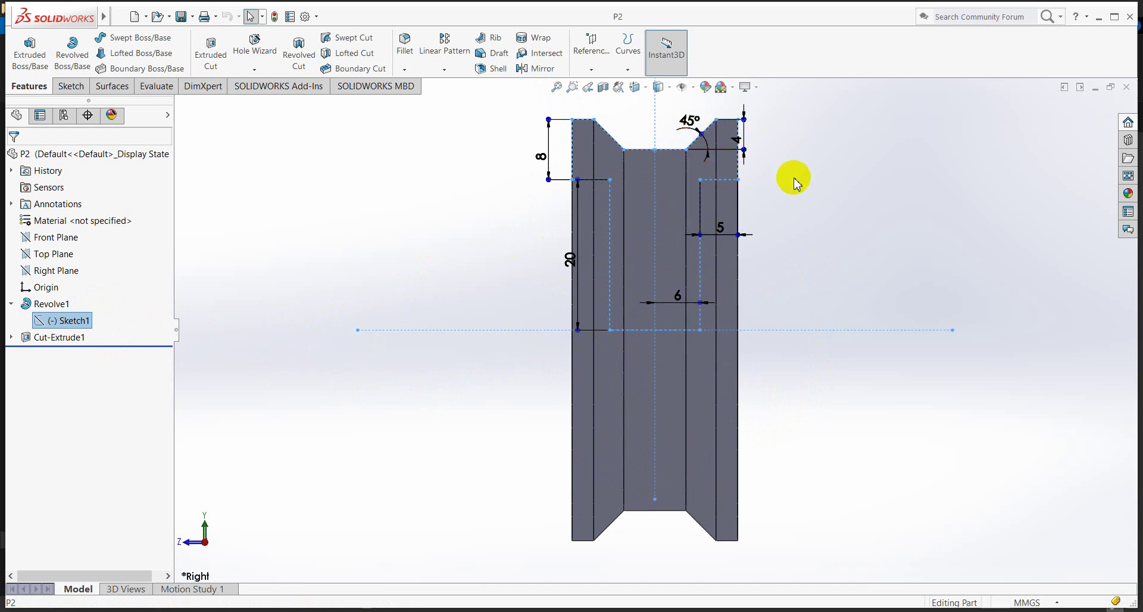
Open Sketch1 under Revolve1 in part P2 for editing to show its groove dimensions.
scroll(796, 179, down, 2)
scroll(581, 151, down, 3)
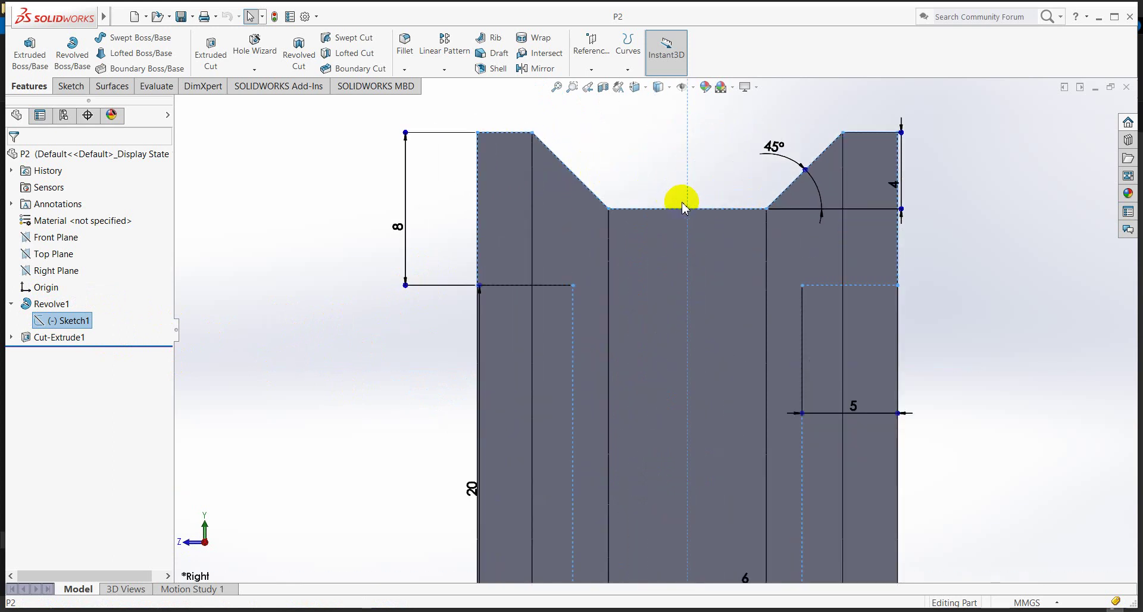
scroll(679, 201, up, 1)
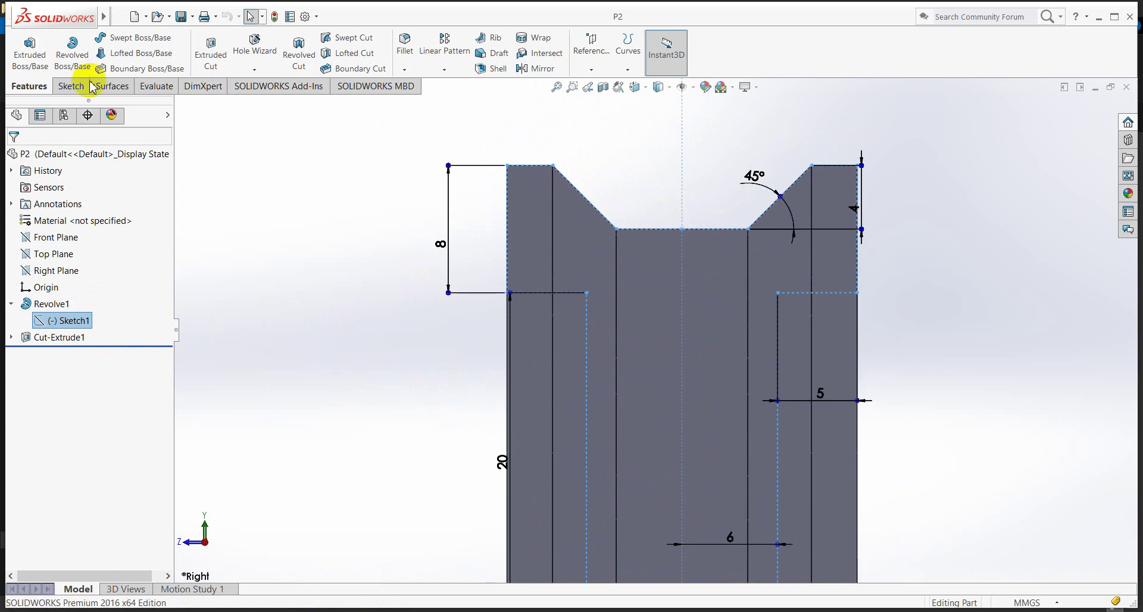
click(68, 87)
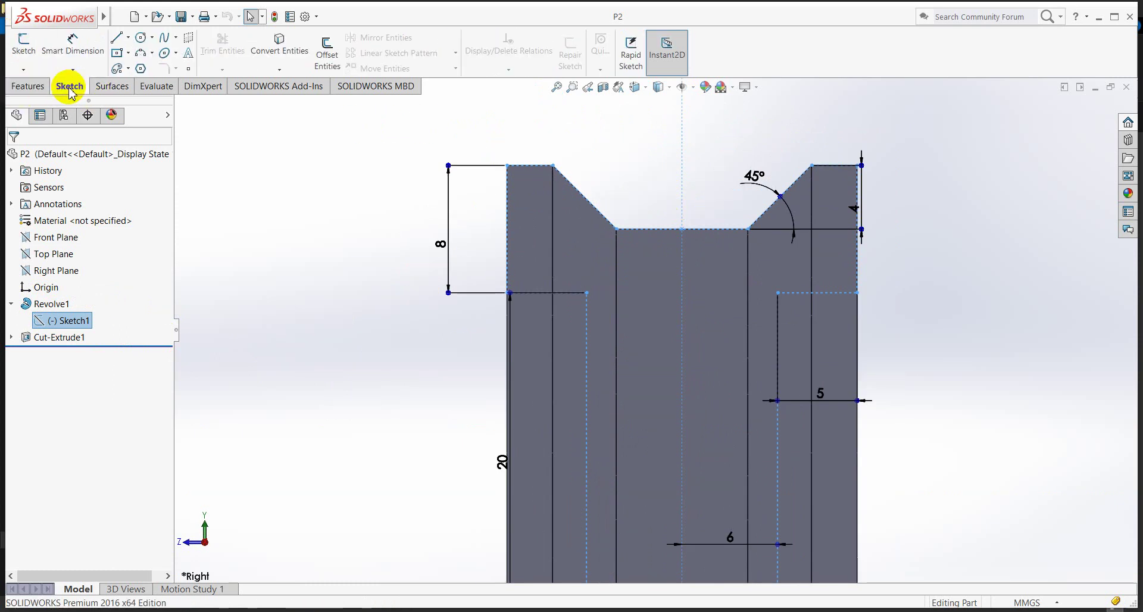
click(73, 43)
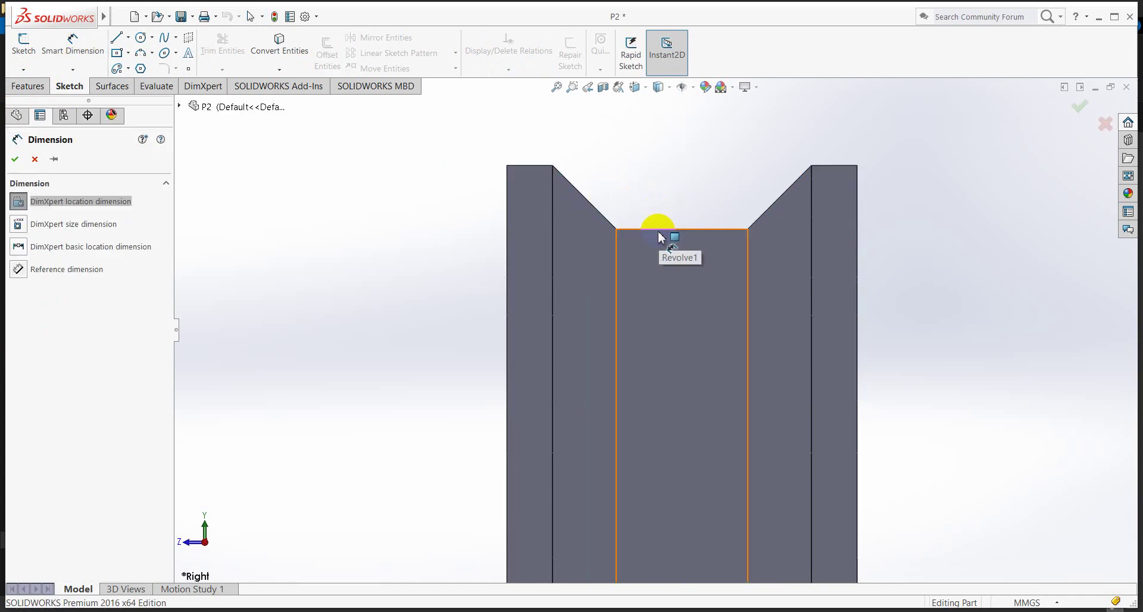
click(15, 159)
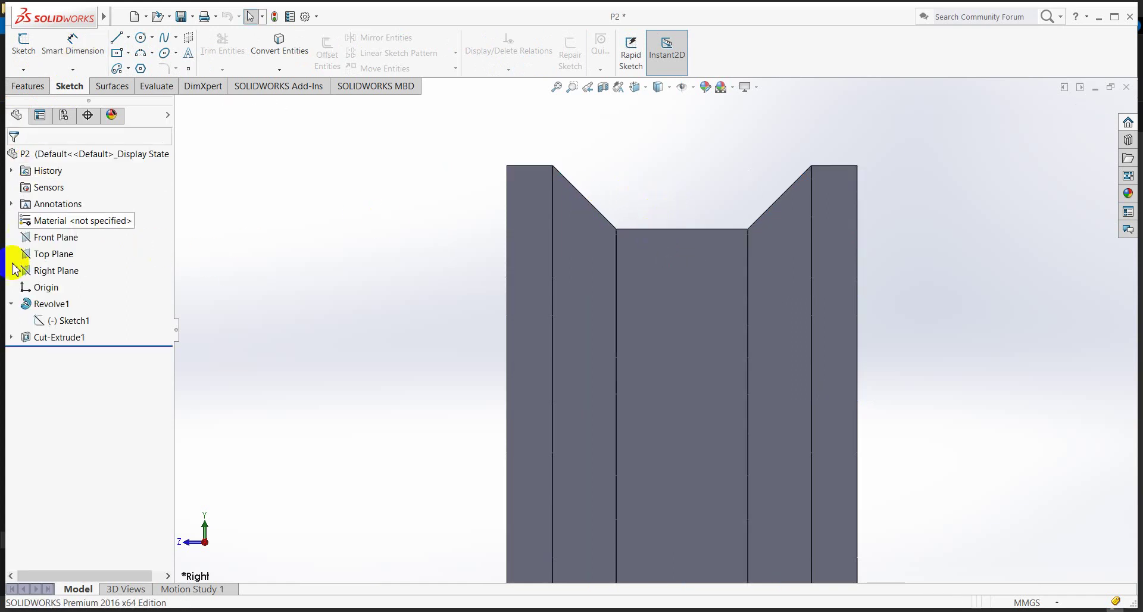
click(49, 337)
click(37, 320)
click(43, 292)
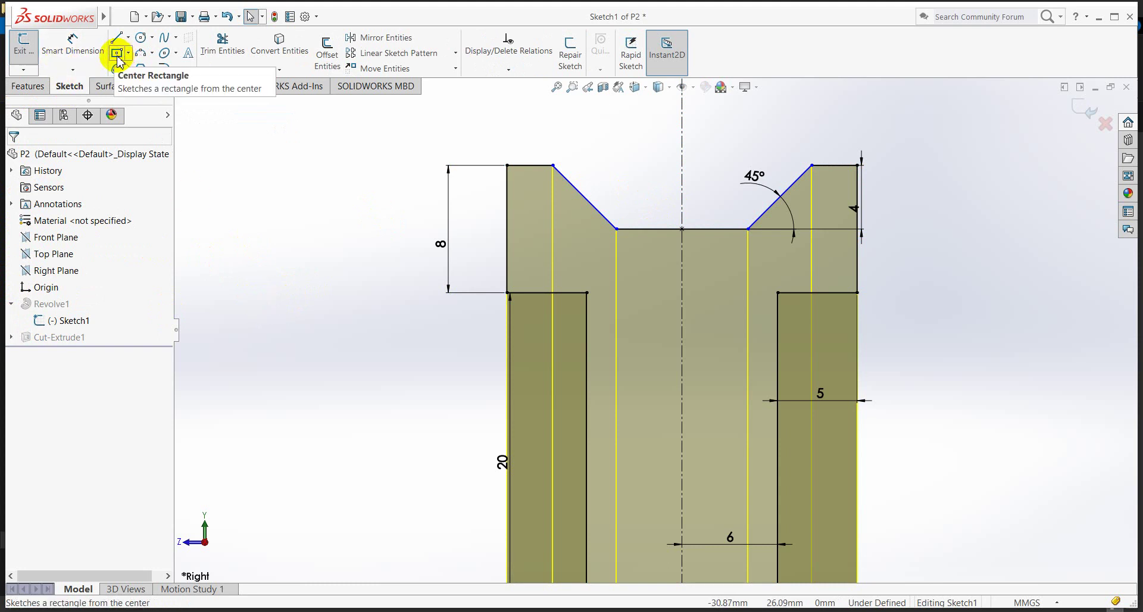
Dimension the V-notch bottom line at 8.26 and its right edge at 4 mm, then switch to Belt1-1^Assem2.
click(79, 52)
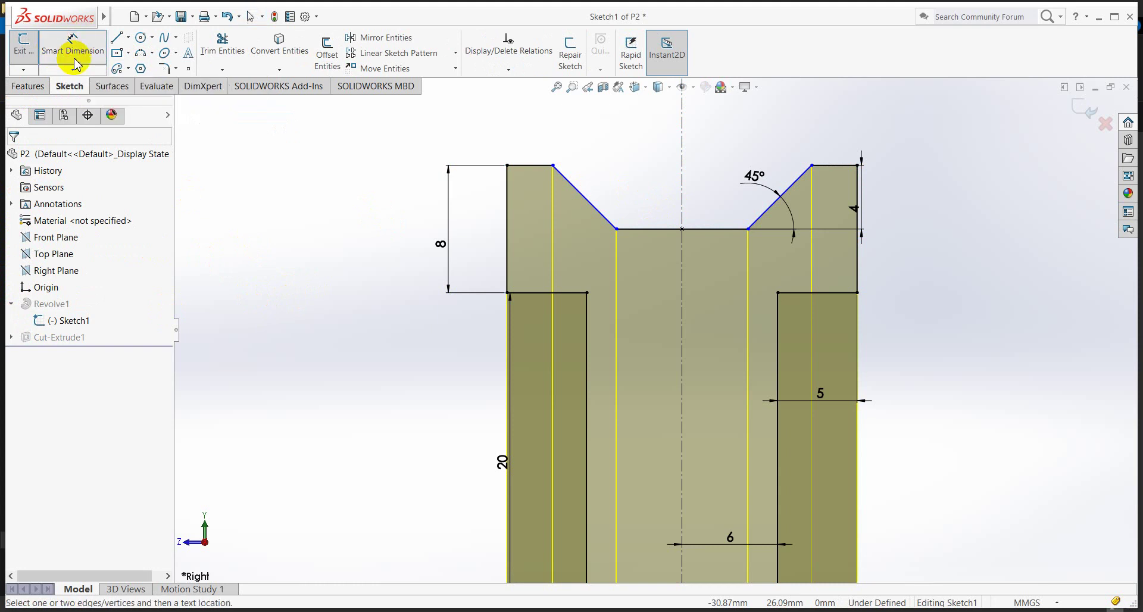
click(702, 229)
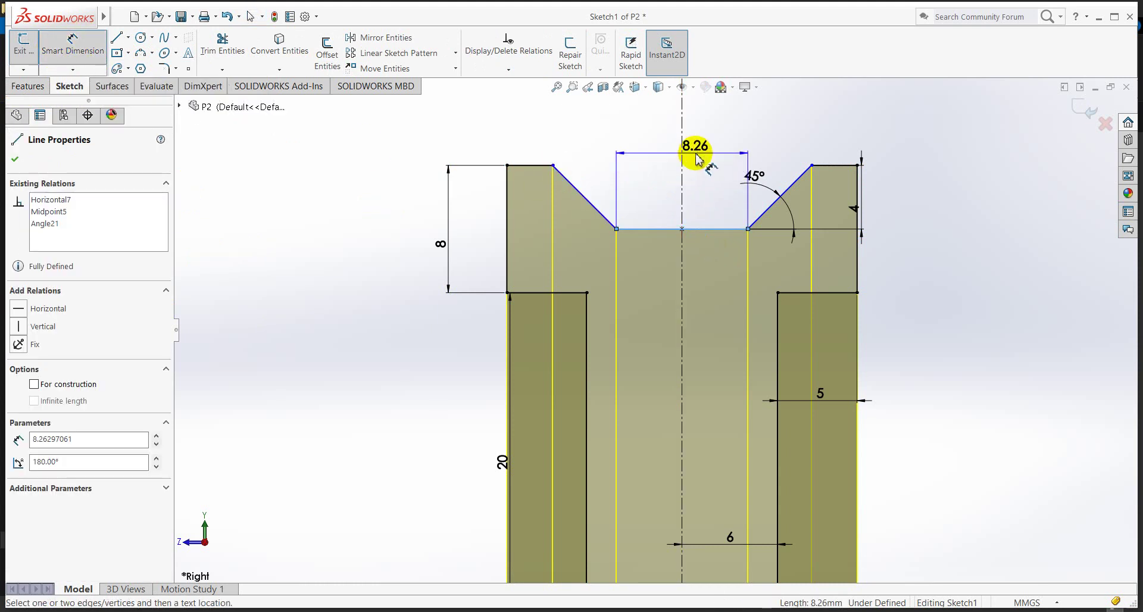
click(698, 157)
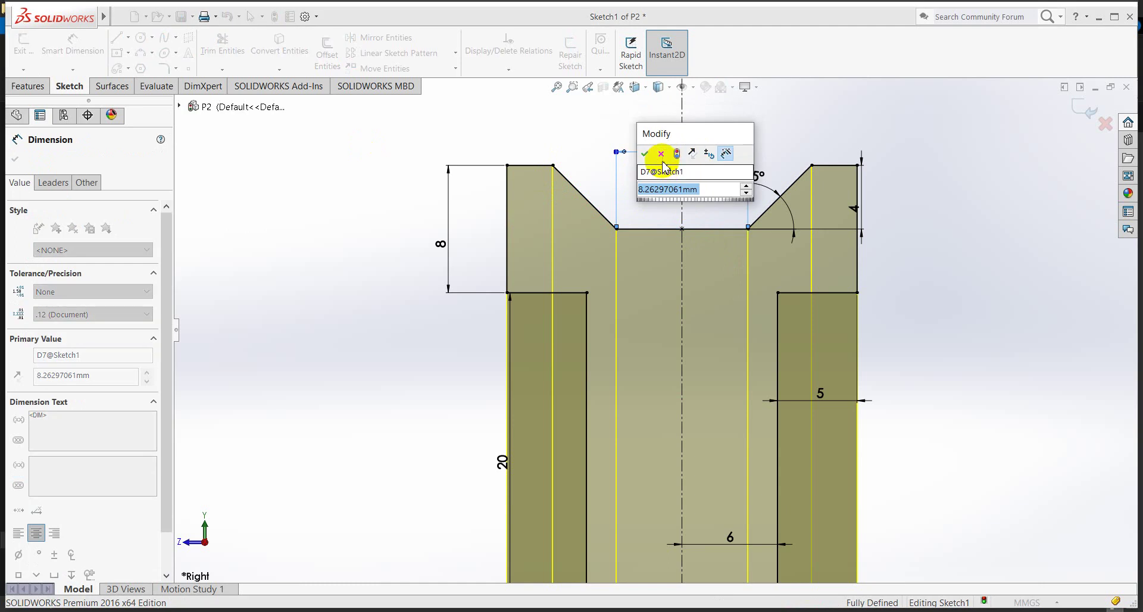
click(661, 154)
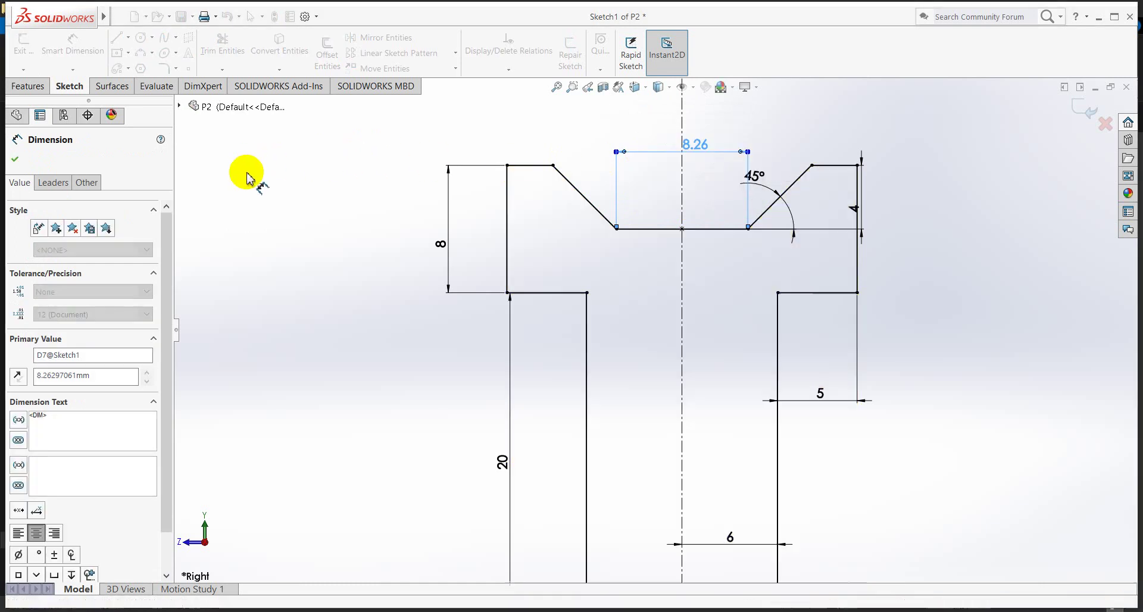
click(240, 209)
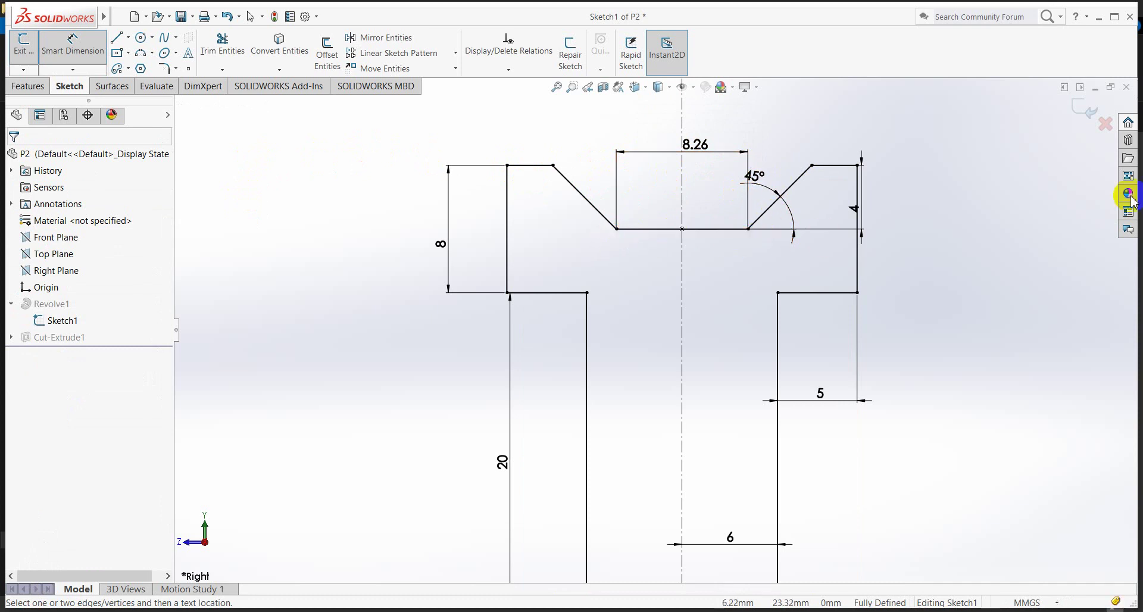
click(856, 206)
click(867, 205)
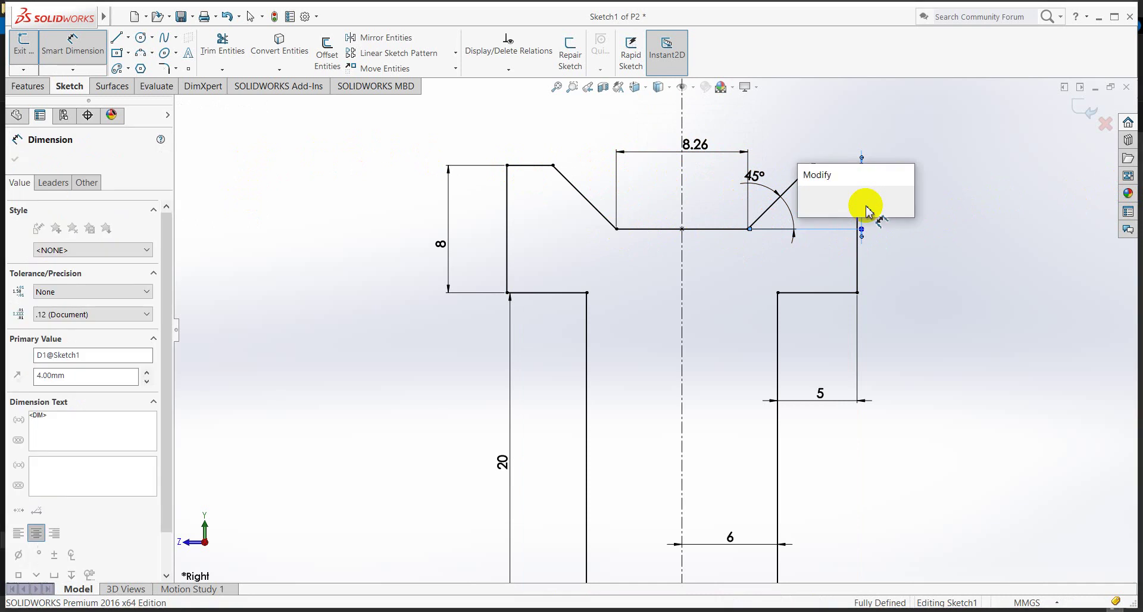
key(Return)
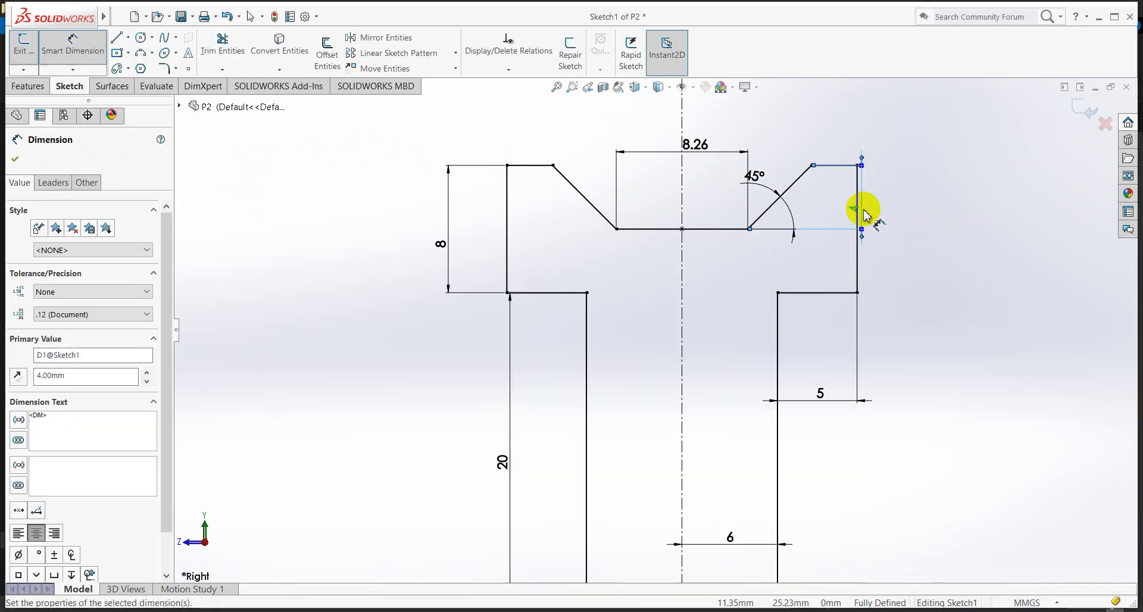
click(887, 206)
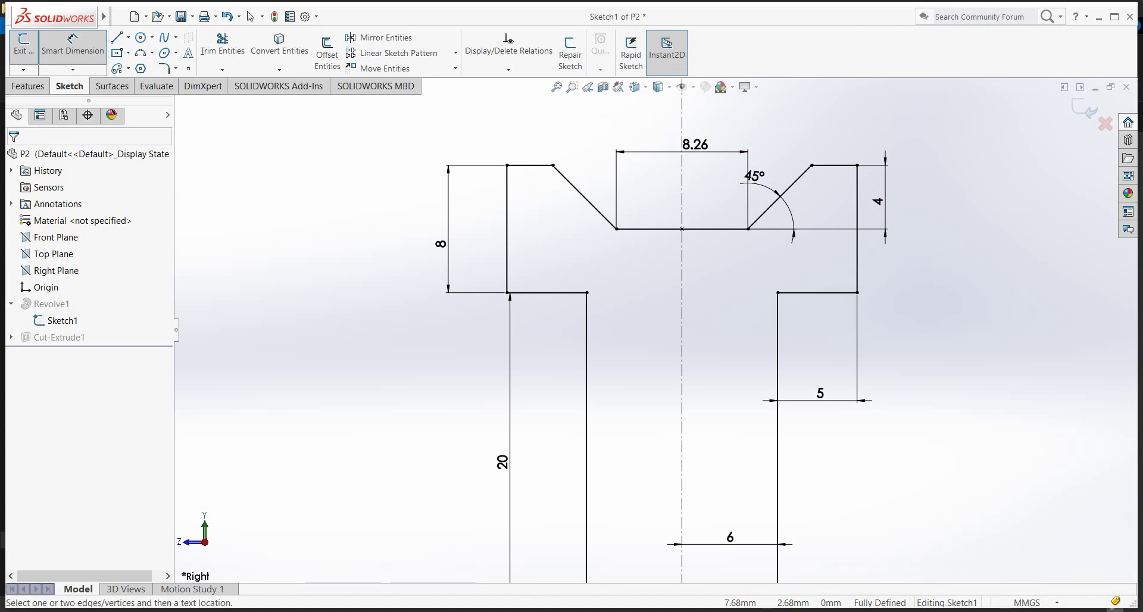
click(538, 561)
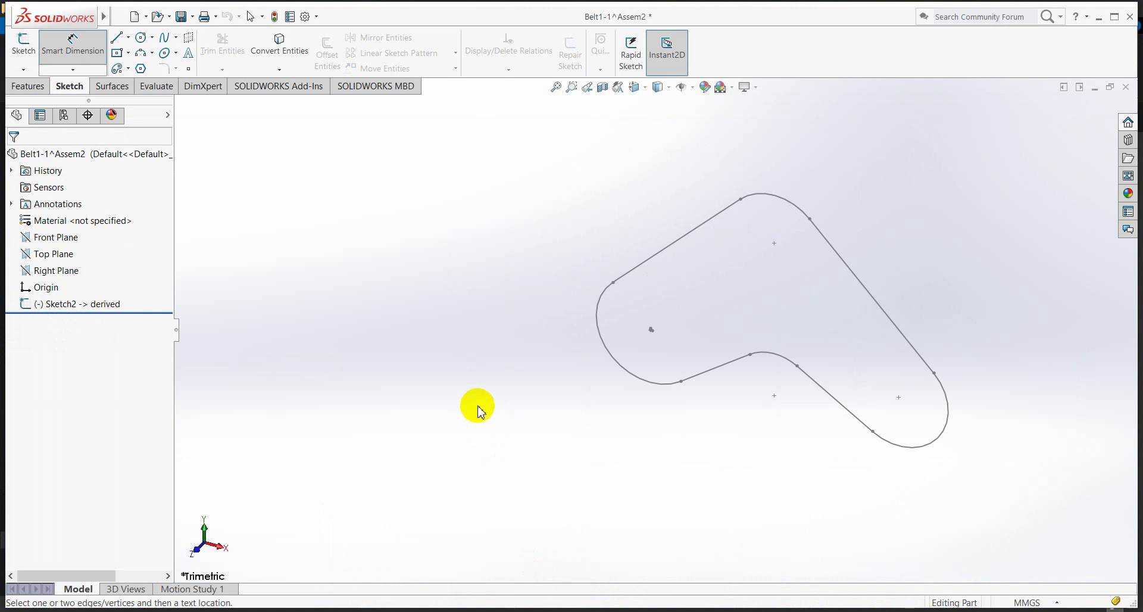
Start a reference plane perpendicular to Arc2 and coincident with its endpoint Point9.
key(Escape)
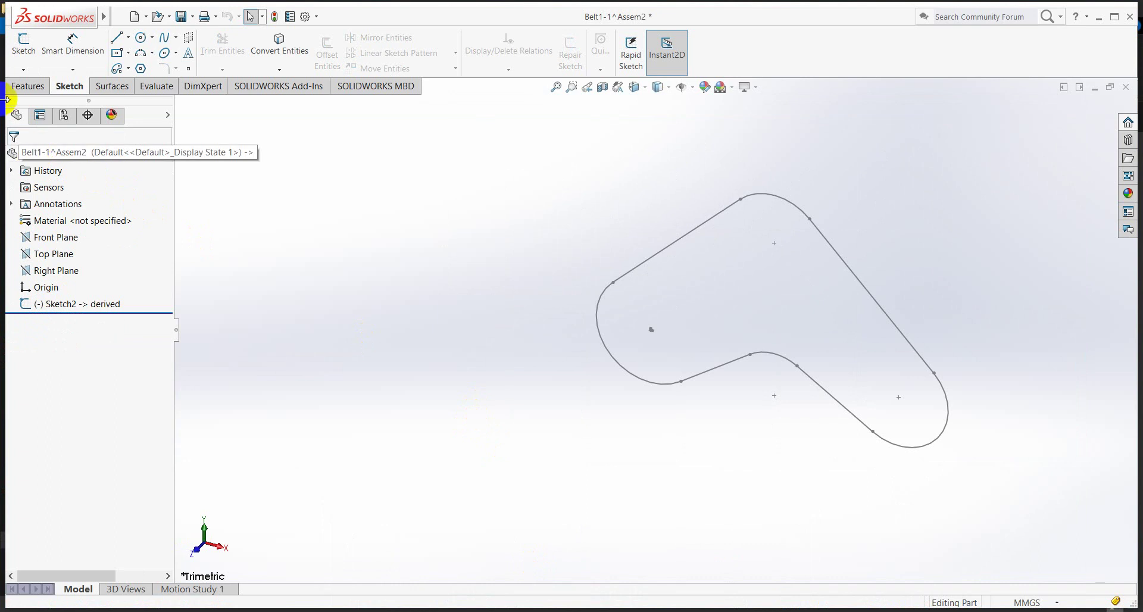
click(30, 83)
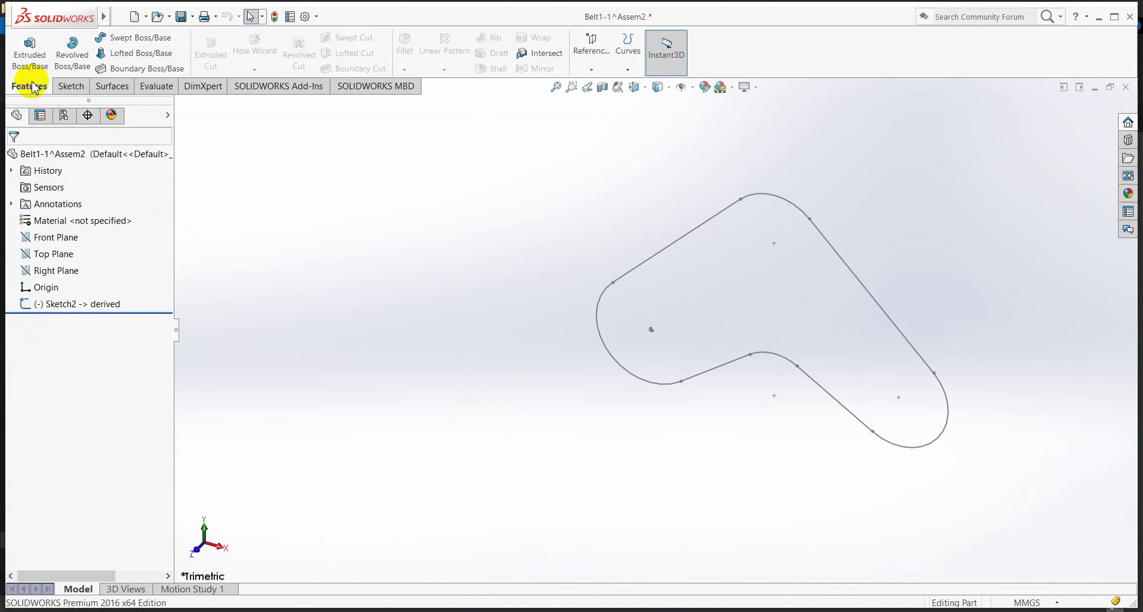
click(596, 69)
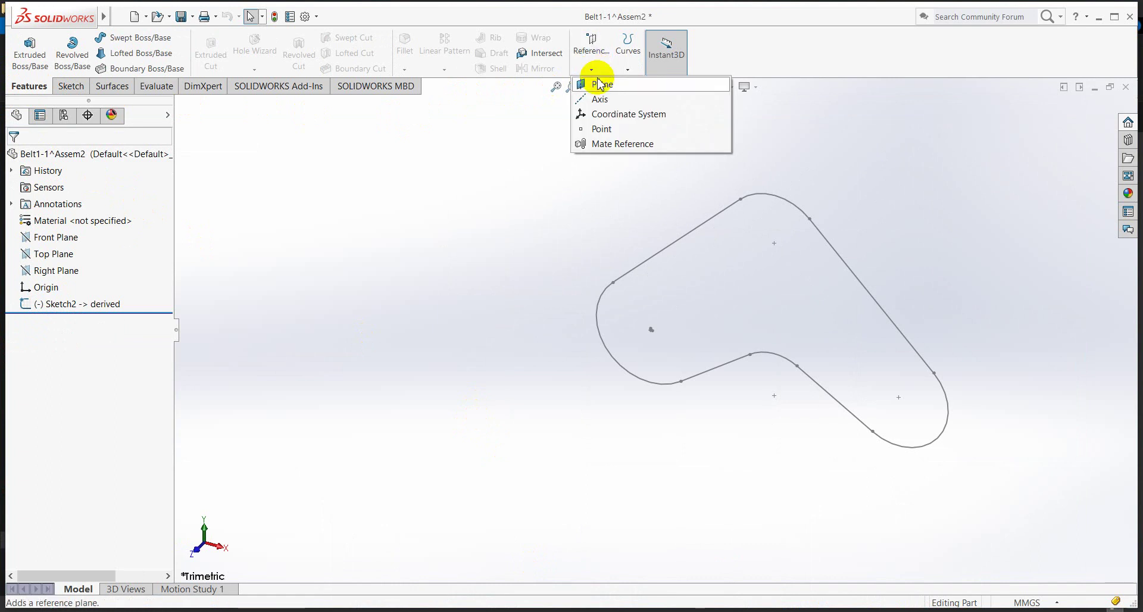
click(599, 83)
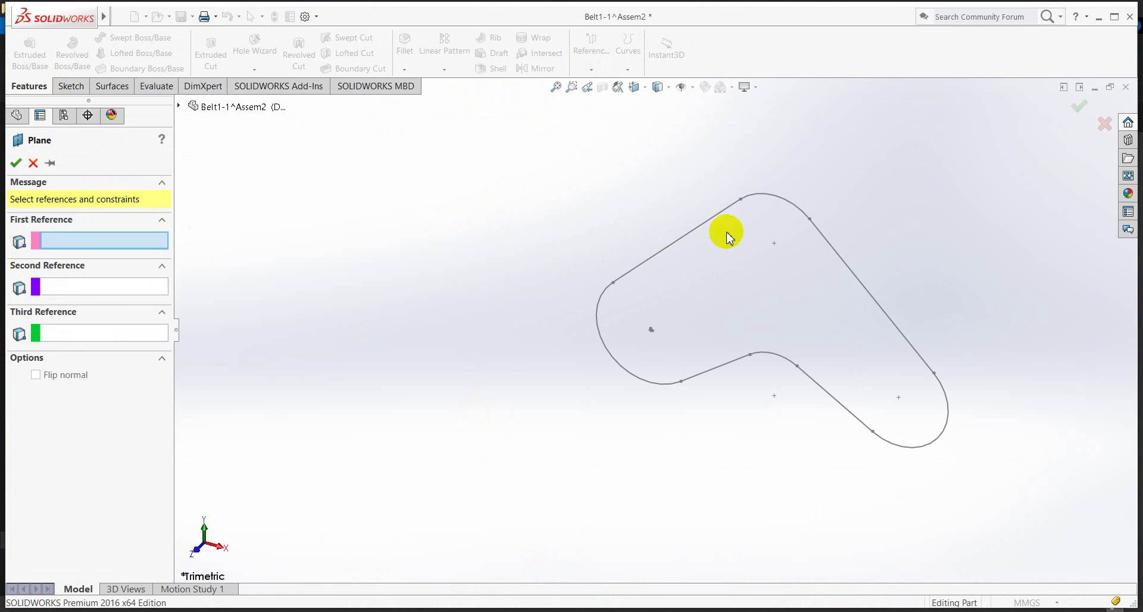
click(797, 213)
scroll(852, 215, down, 5)
scroll(852, 216, down, 1)
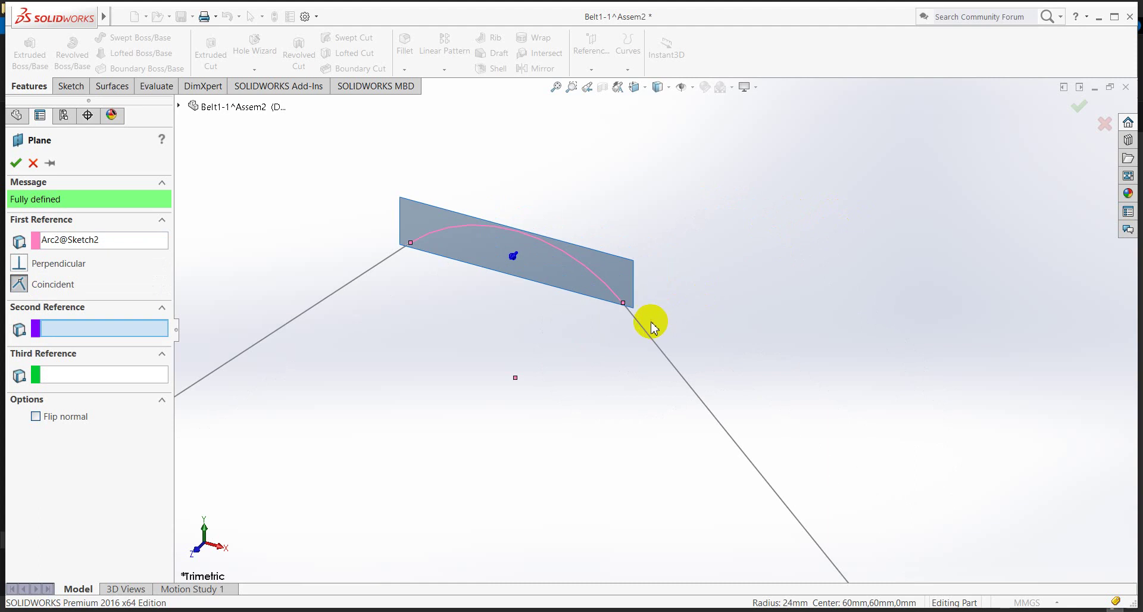
click(624, 304)
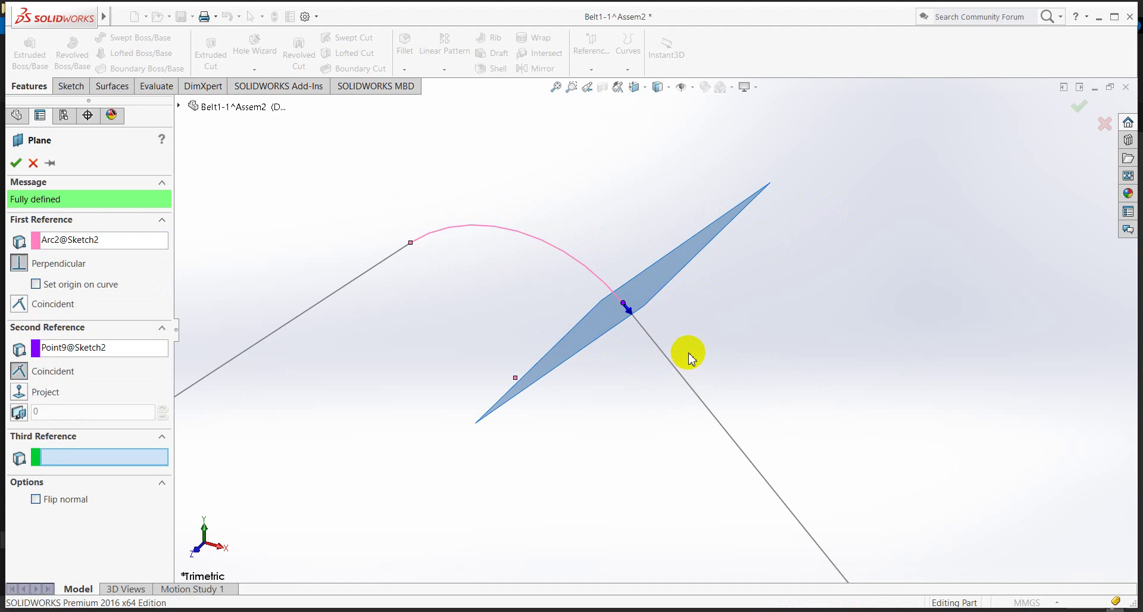
Check the plane's orientation around the belt loop and confirm the new plane.
middle_drag(707, 352, 702, 282)
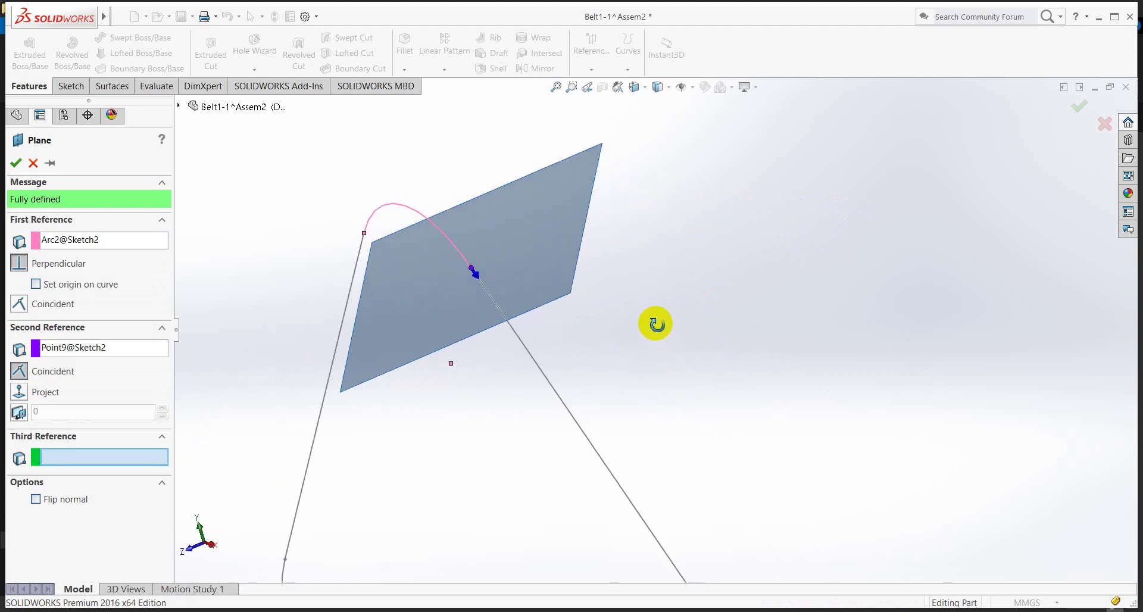
scroll(684, 336, up, 5)
mouse_move(733, 334)
middle_down()
mouse_move(670, 308)
mouse_move(742, 324)
mouse_move(766, 346)
mouse_move(731, 320)
middle_up()
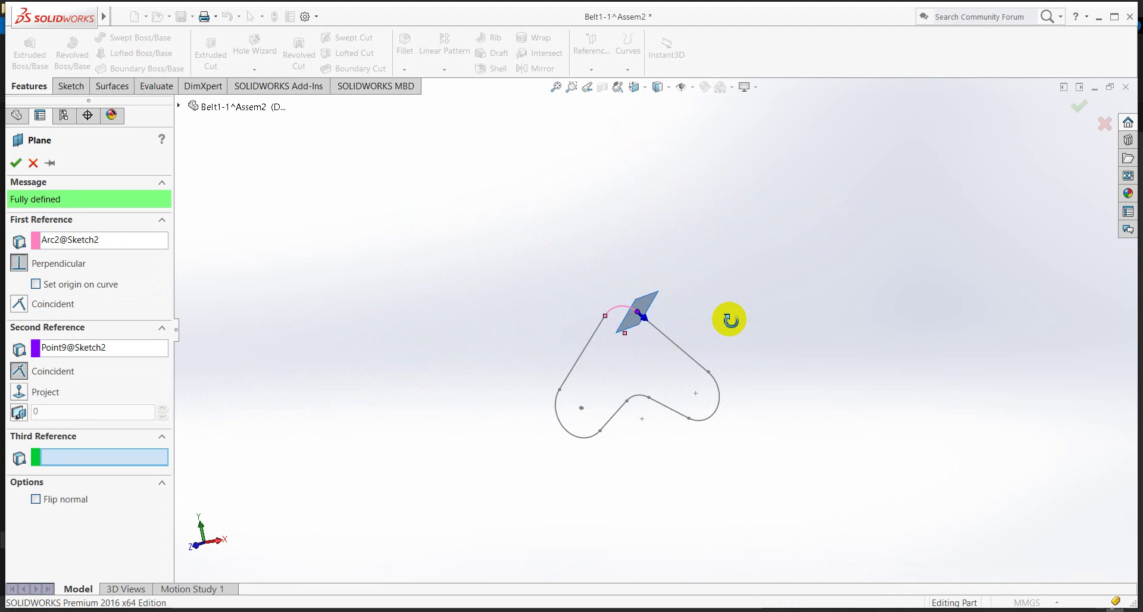
mouse_move(727, 320)
middle_down()
mouse_move(702, 337)
mouse_move(724, 355)
middle_up()
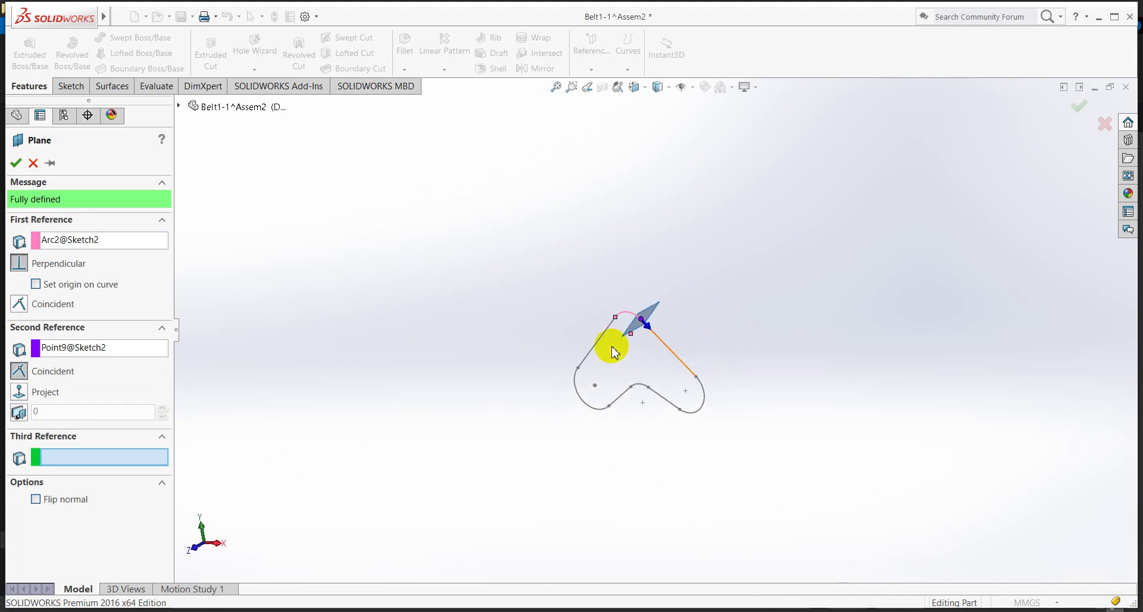
scroll(694, 319, down, 2)
scroll(705, 325, down, 3)
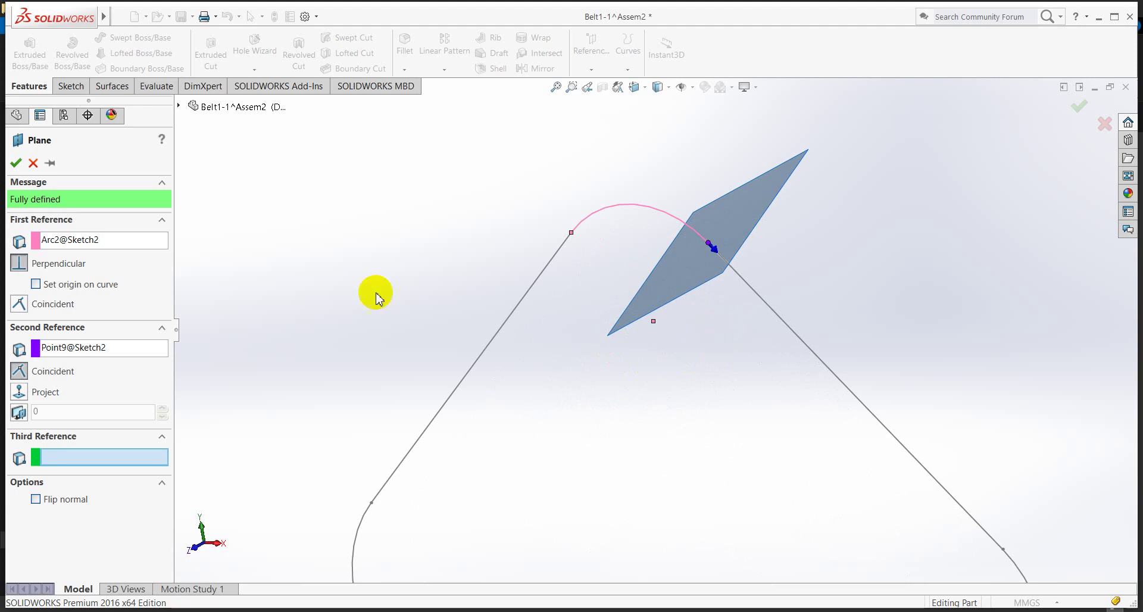
click(16, 166)
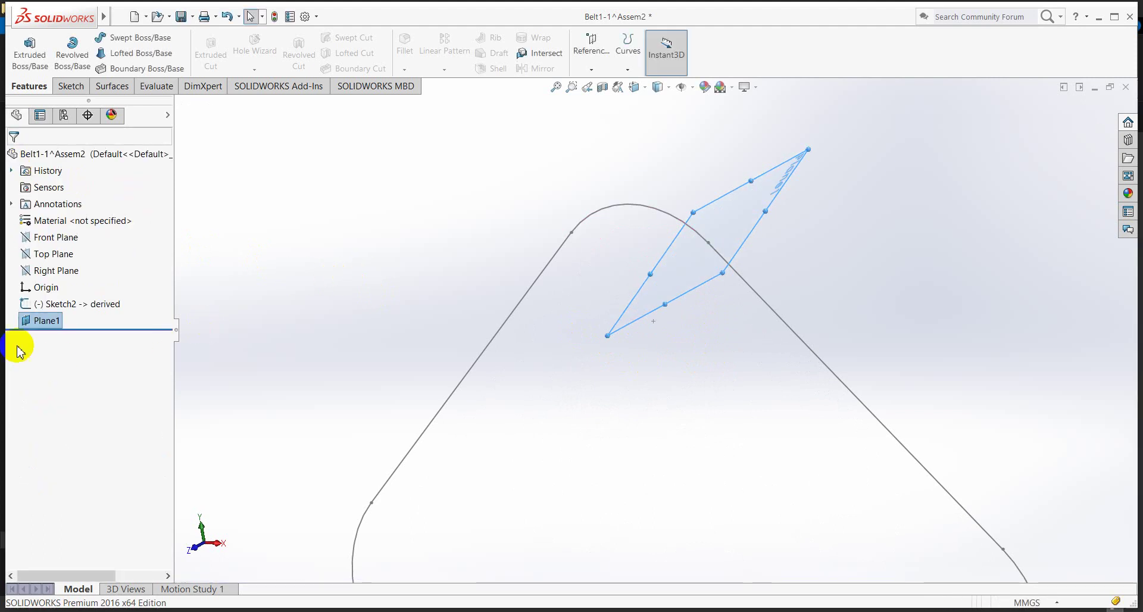
Start Sketch3 on Plane1 and view it face-on, zoomed out.
click(24, 322)
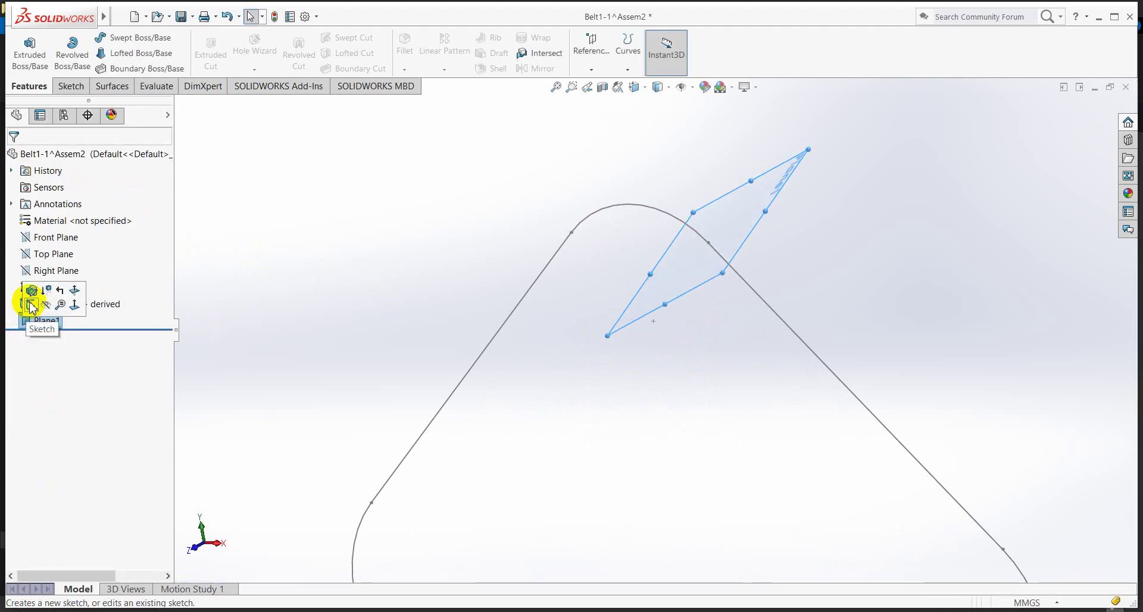
click(31, 305)
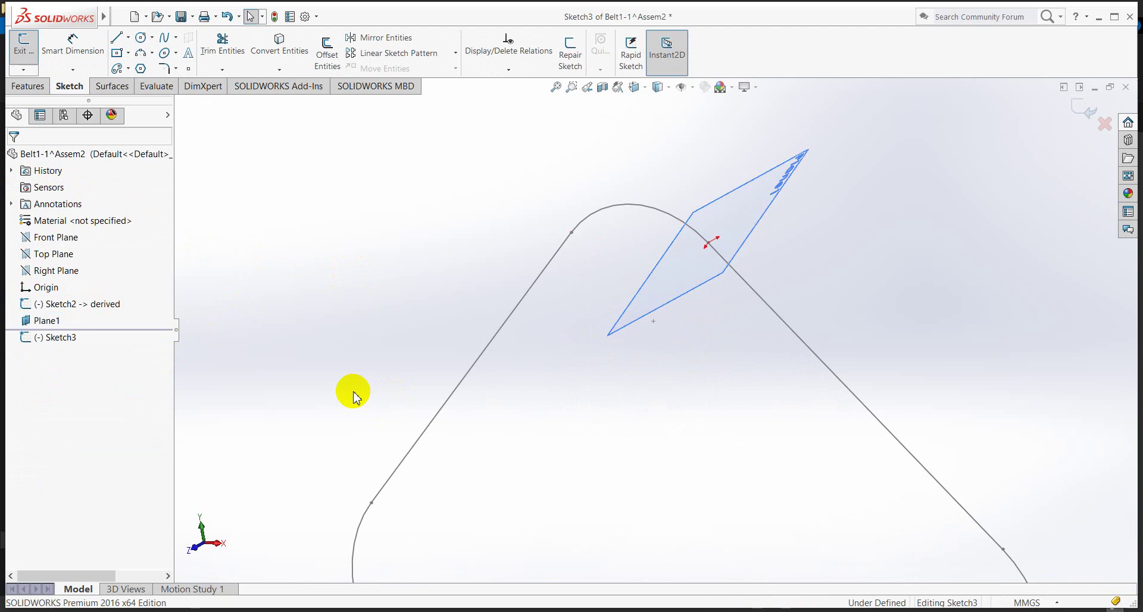
click(58, 338)
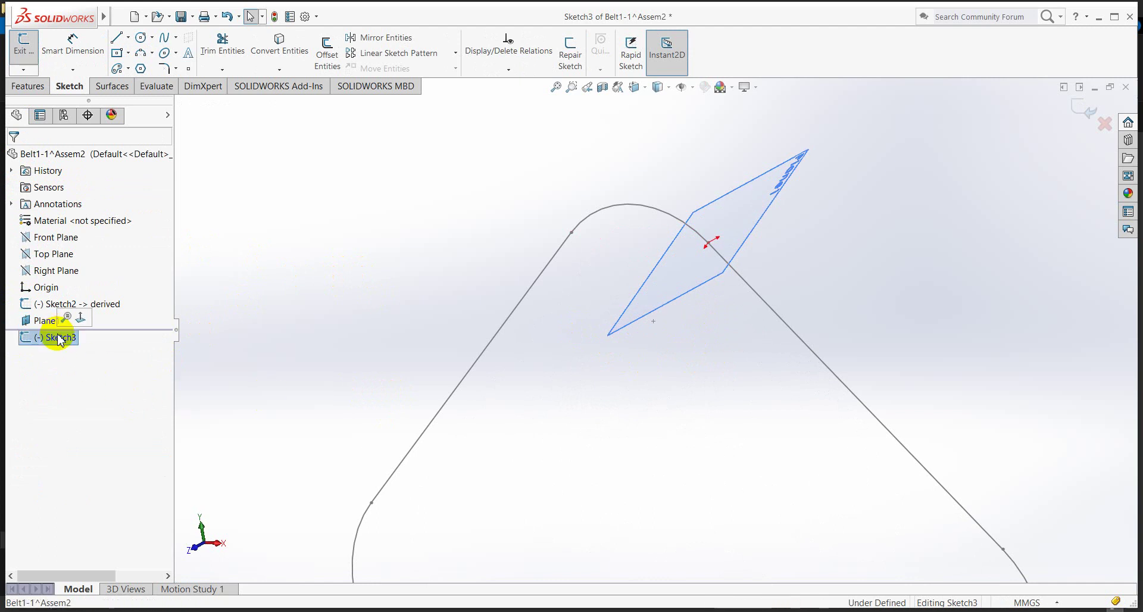
click(78, 319)
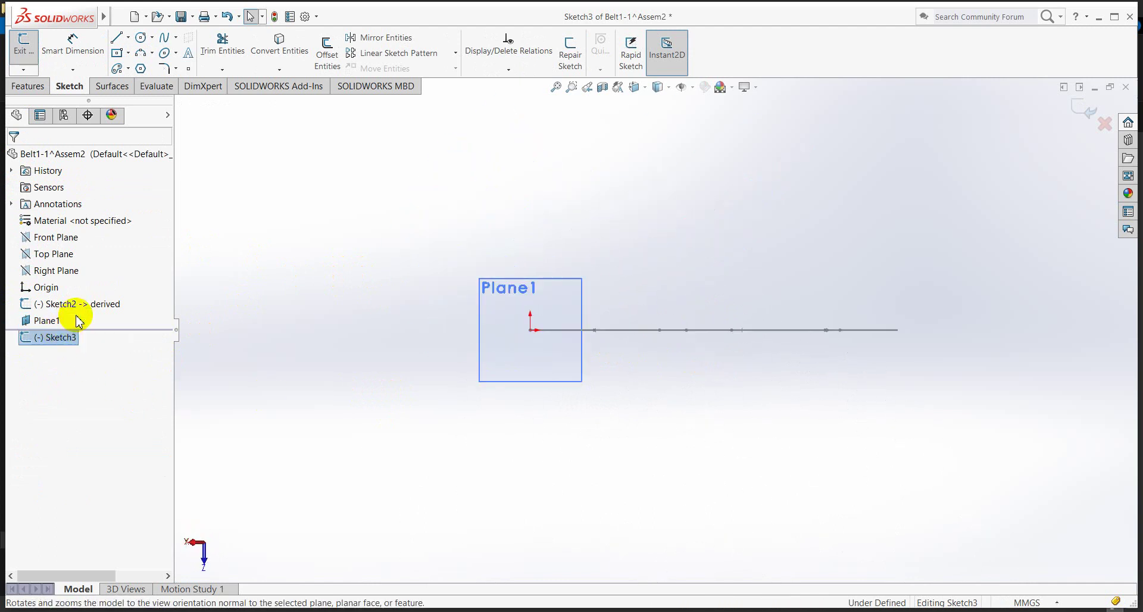
scroll(538, 344, down, 2)
scroll(534, 344, down, 1)
scroll(552, 342, down, 4)
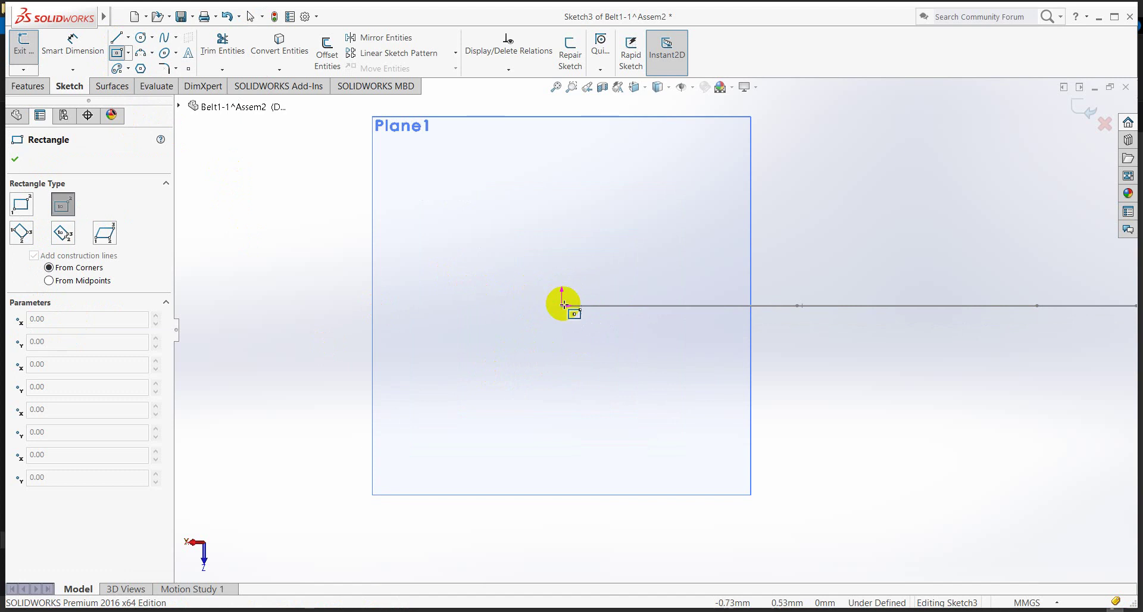
Orbit the view around Plane1 to see how it meets the belt loop.
mouse_move(561, 312)
middle_down()
mouse_move(619, 320)
mouse_move(615, 335)
middle_up()
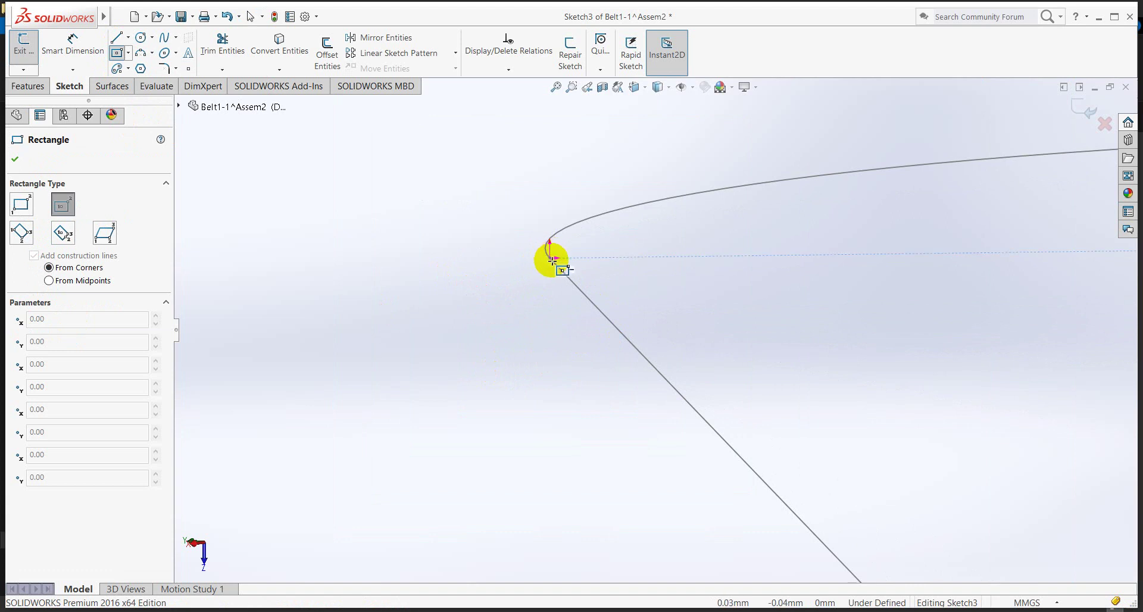
key(ctrl+8)
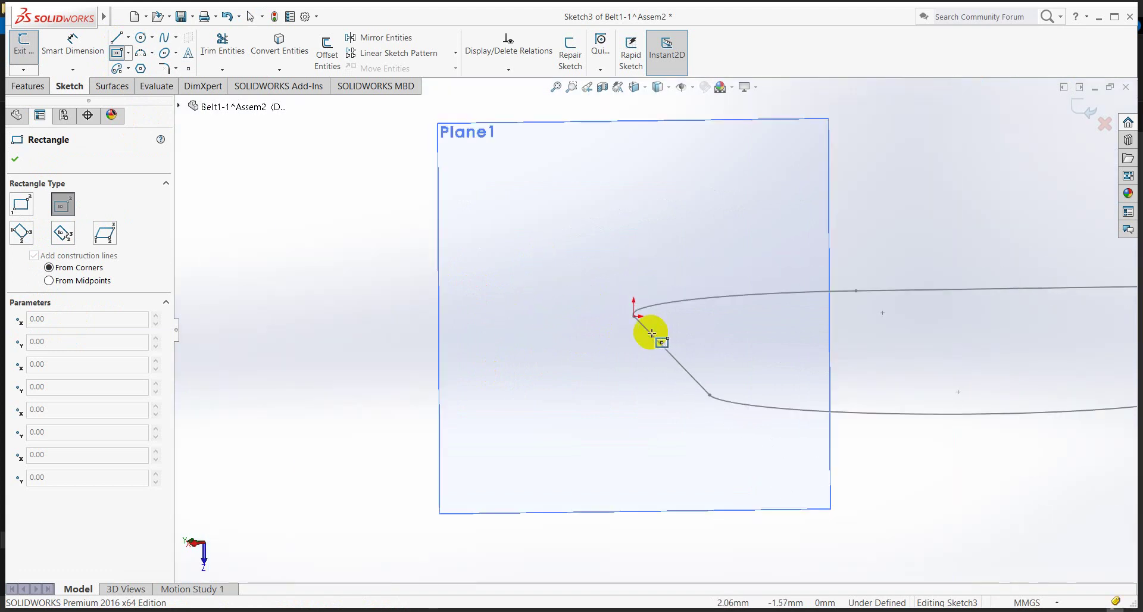
scroll(632, 318, up, 3)
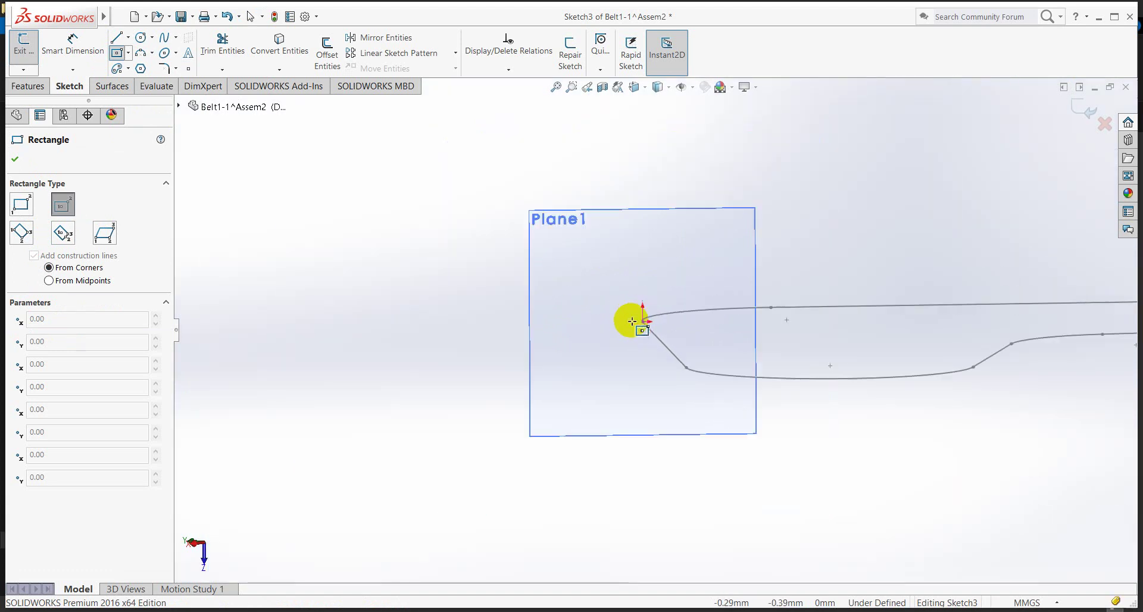
scroll(633, 320, up, 1)
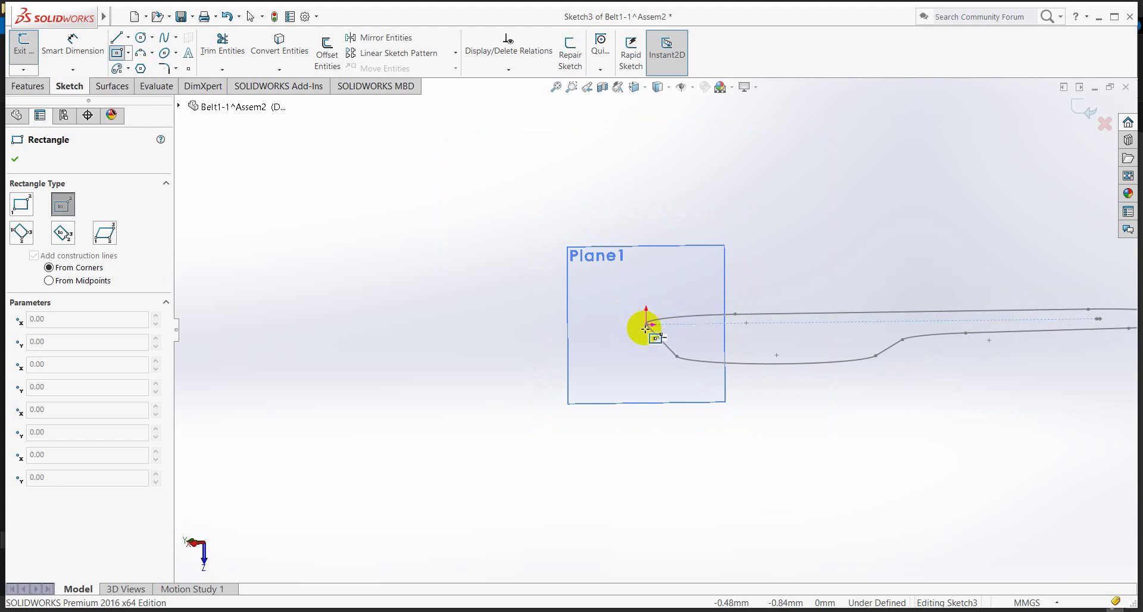
middle_drag(459, 285, 503, 296)
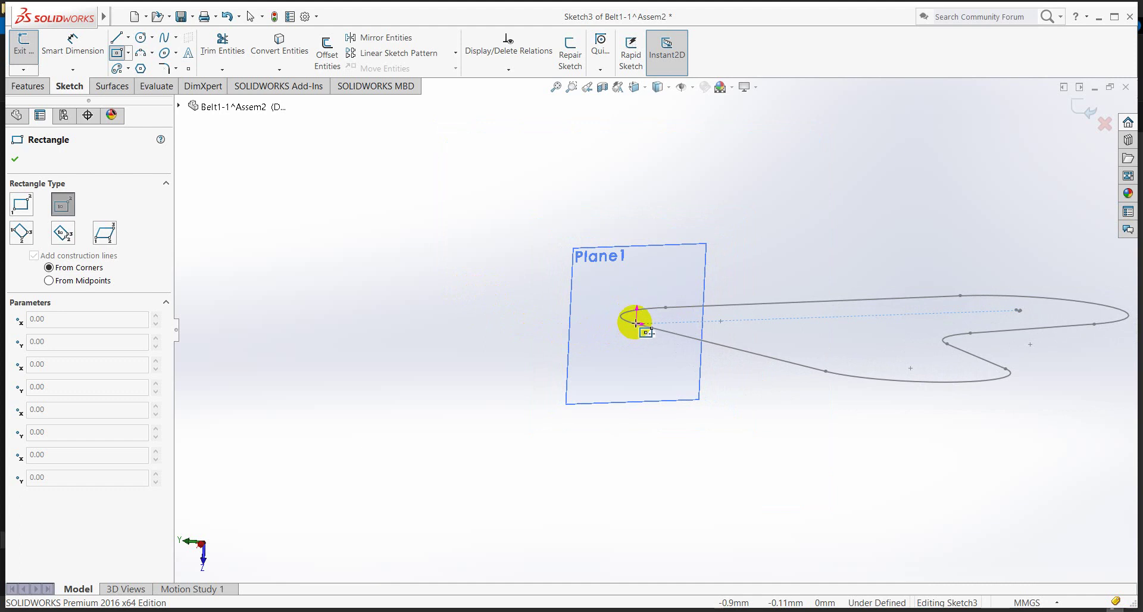
Exit the rectangle tool, pick the belt path arc near the origin, then clear the selection.
click(14, 161)
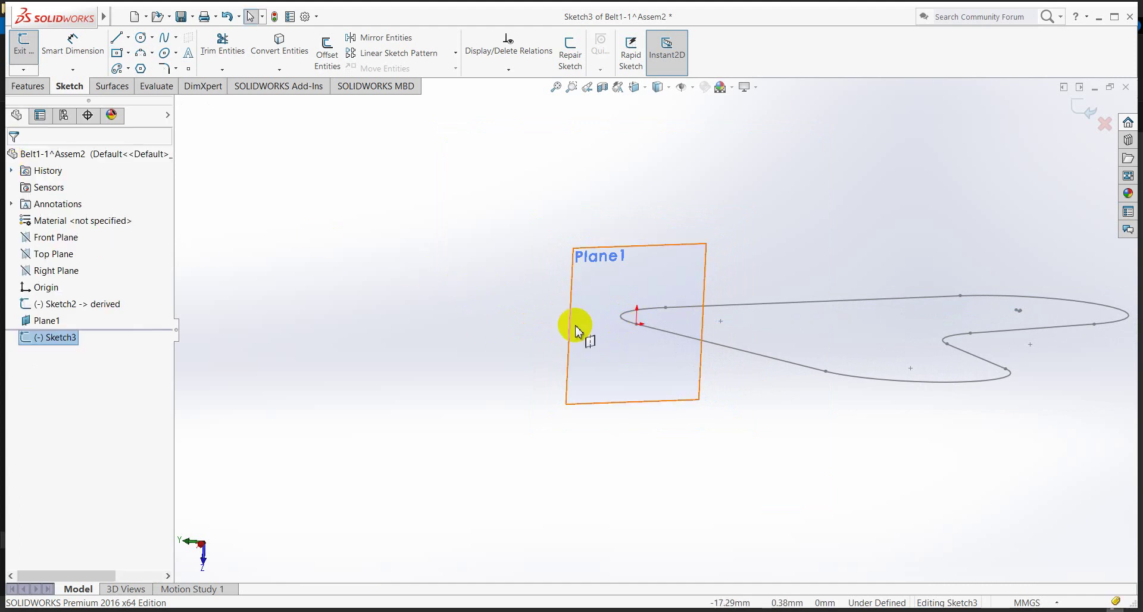
scroll(649, 315, down, 3)
scroll(676, 288, down, 3)
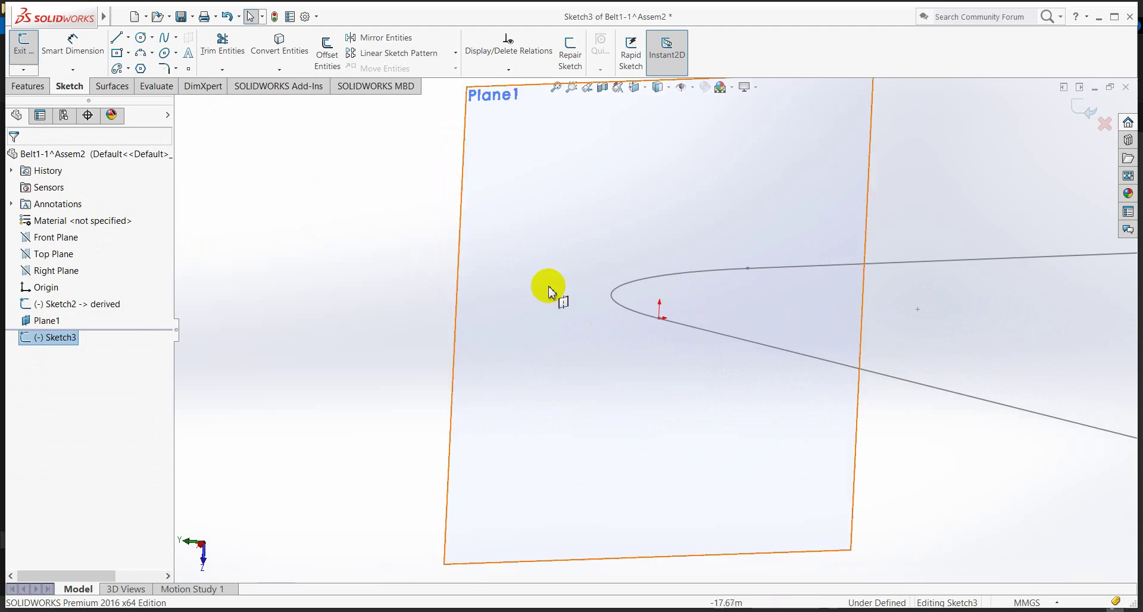
click(660, 320)
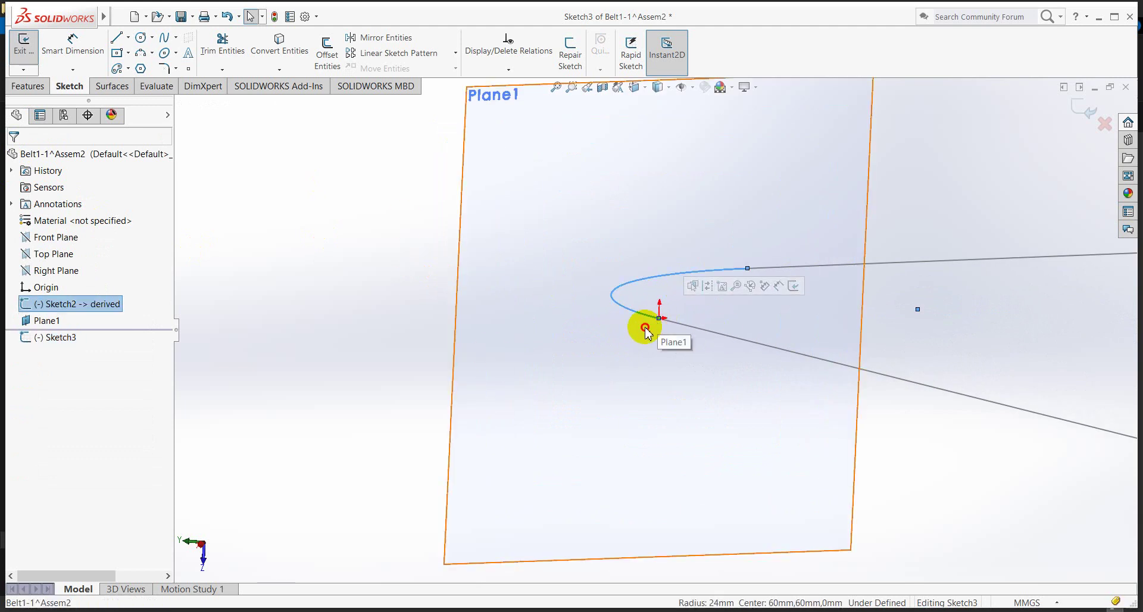
click(664, 321)
click(661, 319)
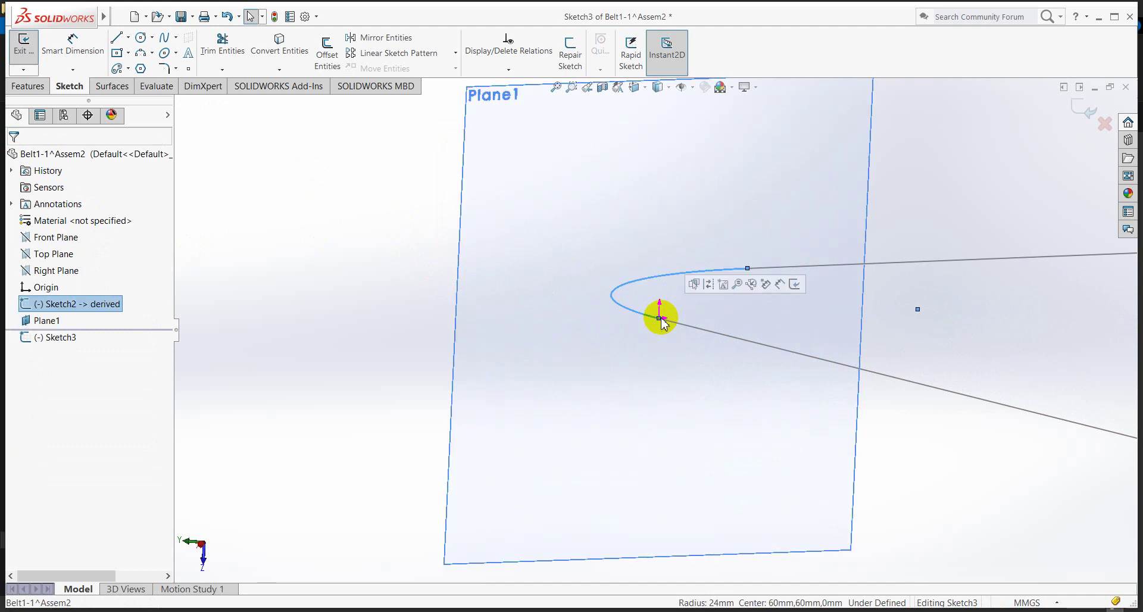
click(281, 305)
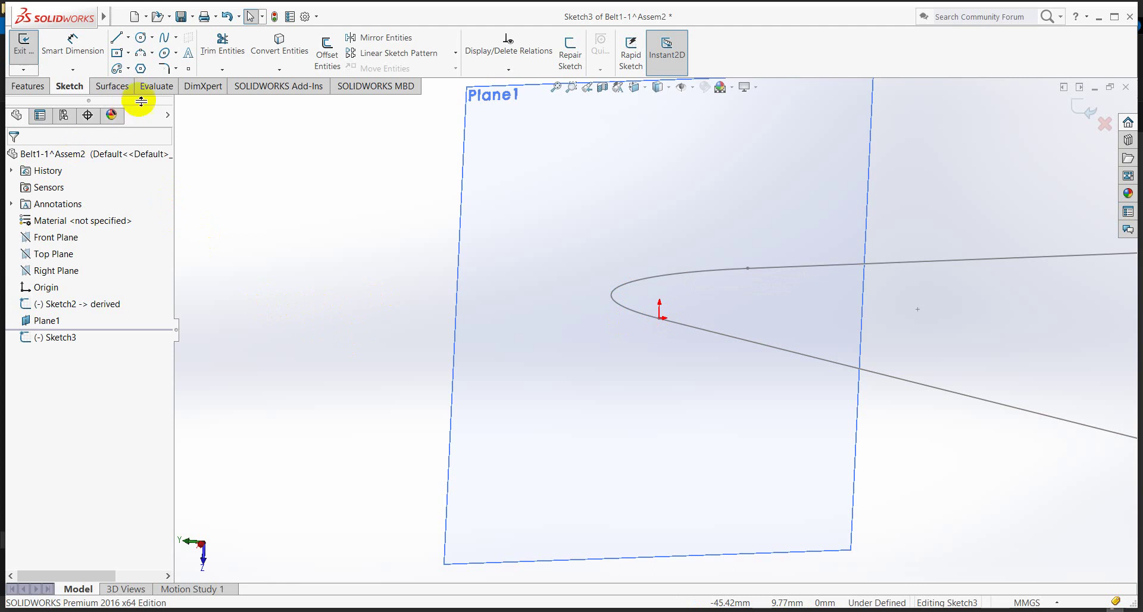
Place a sketch point near the origin and set its X and Y coordinates to 0.
click(188, 70)
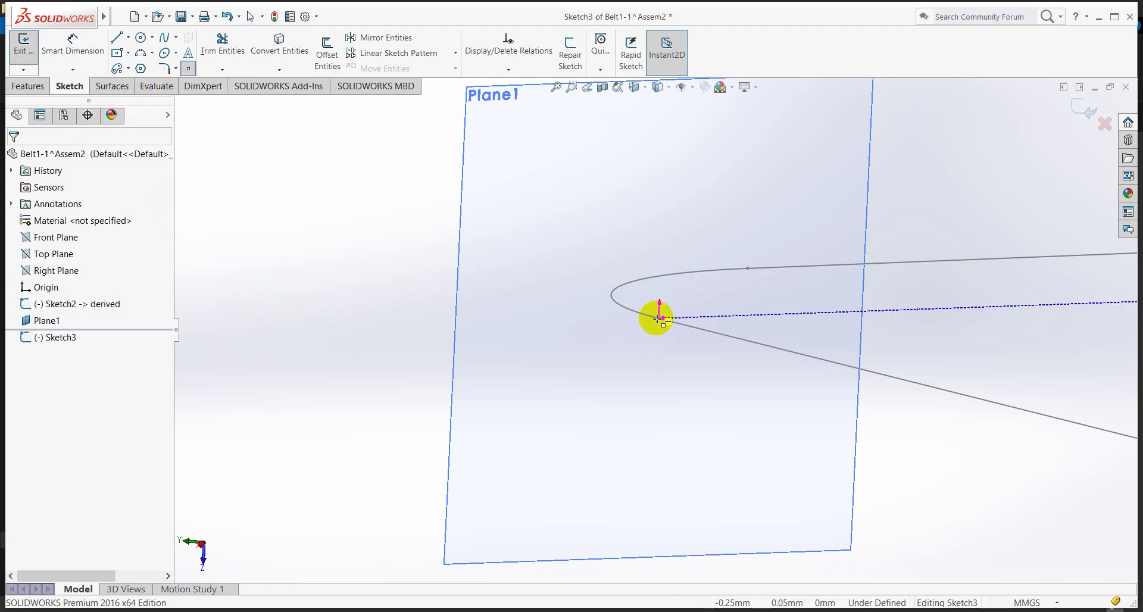
click(652, 327)
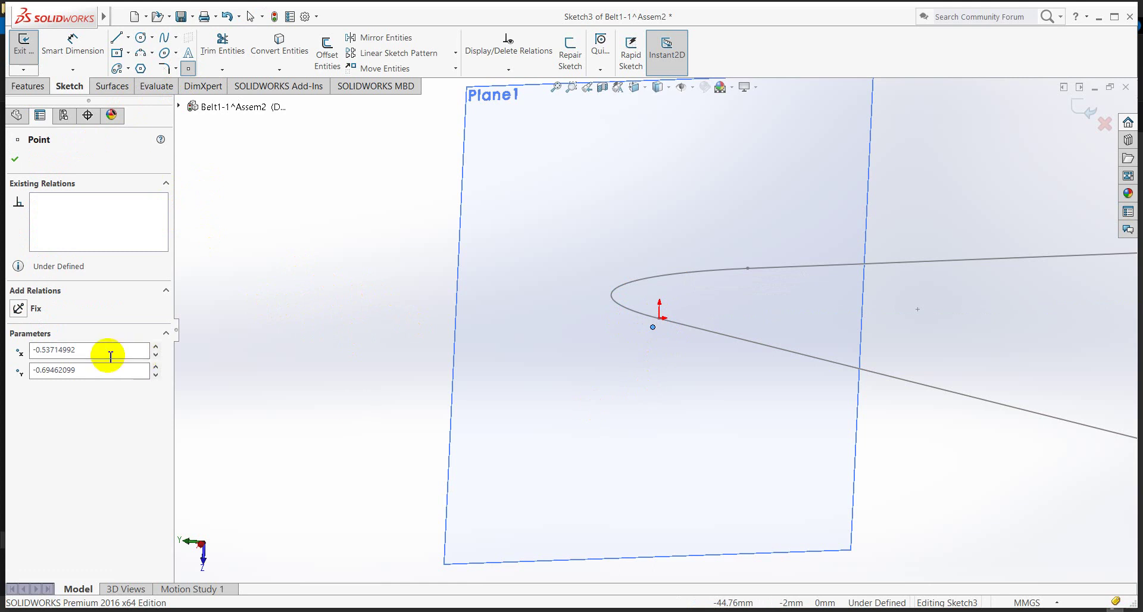
drag(110, 356, 20, 356)
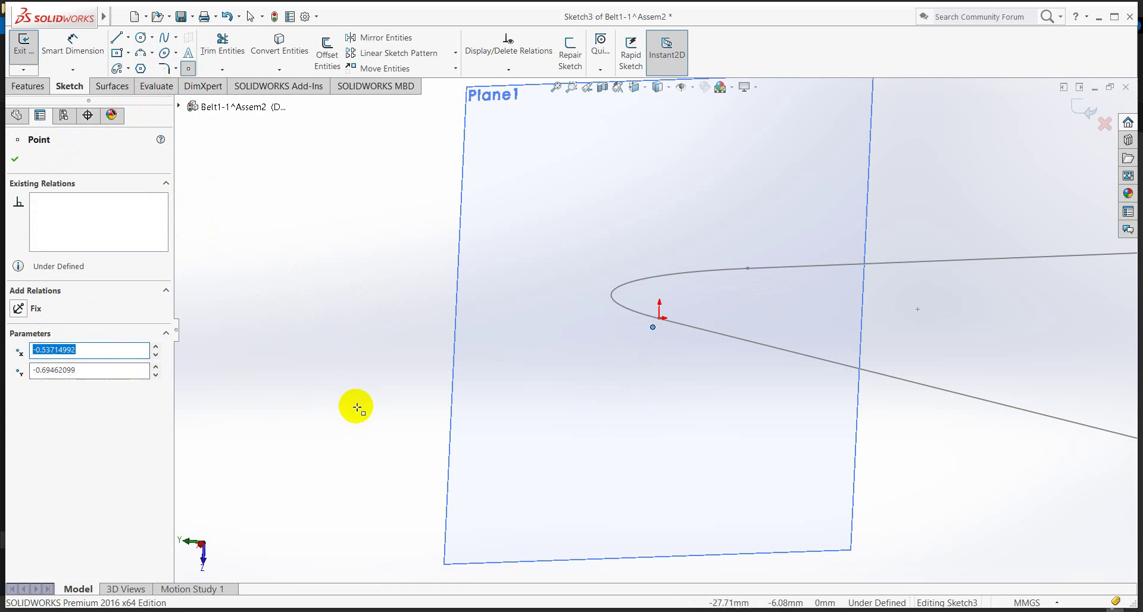
text(0)
drag(101, 372, 3, 359)
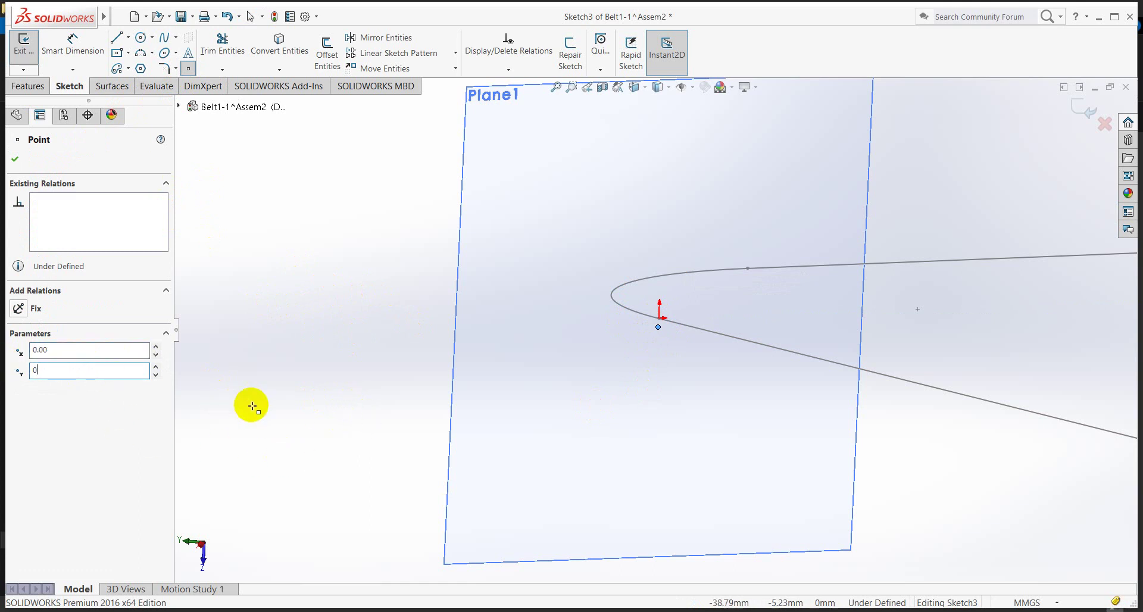
click(289, 411)
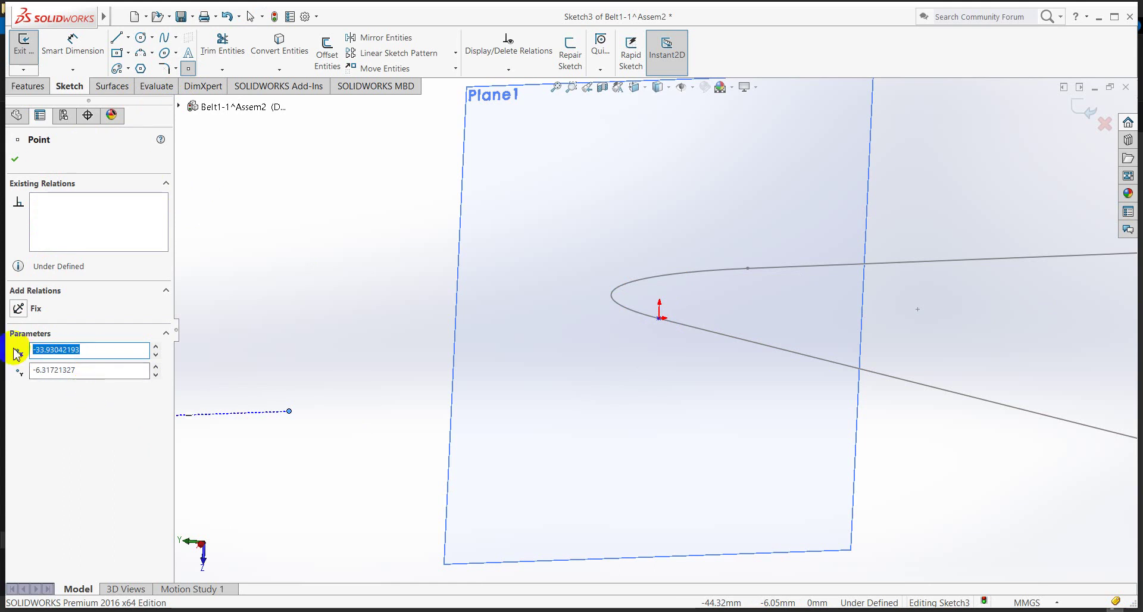
click(60, 372)
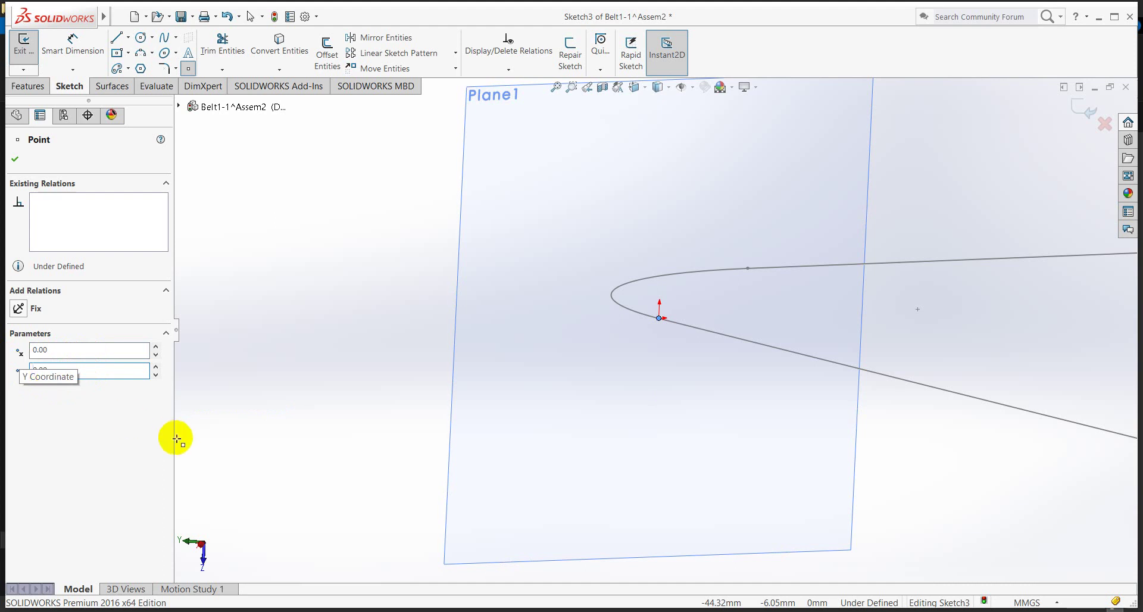
click(14, 159)
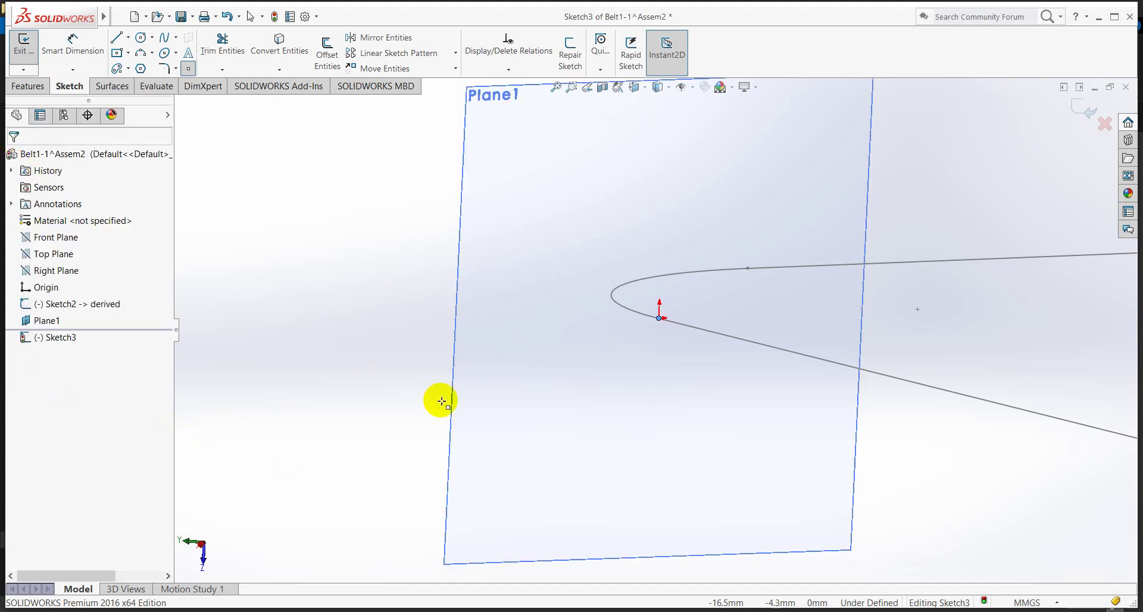
click(375, 415)
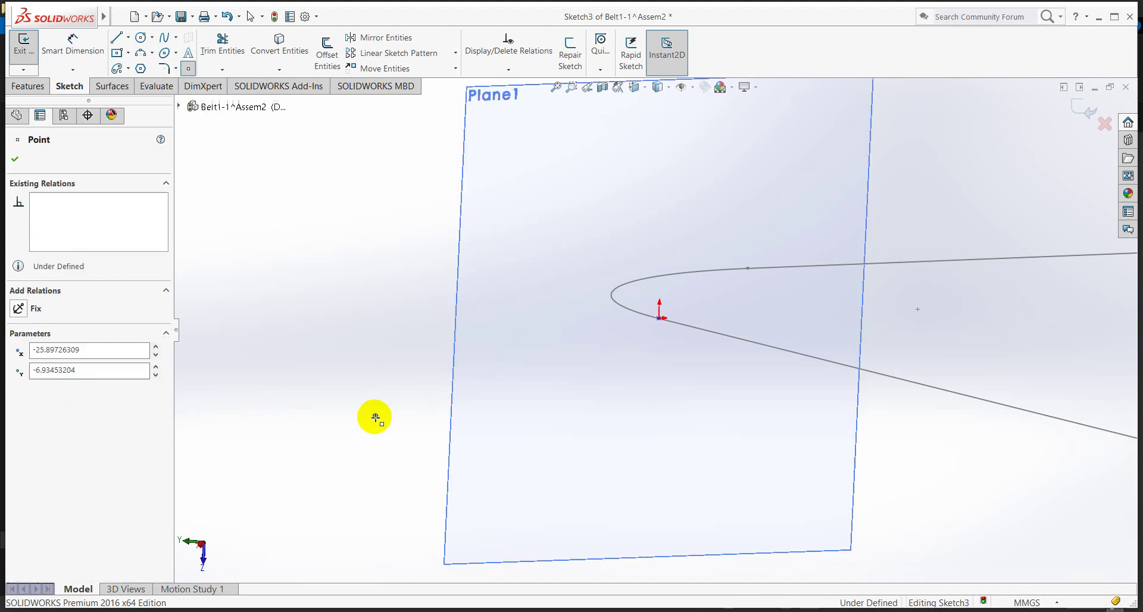
Draw a small center rectangle centred on Plane1's origin.
click(117, 52)
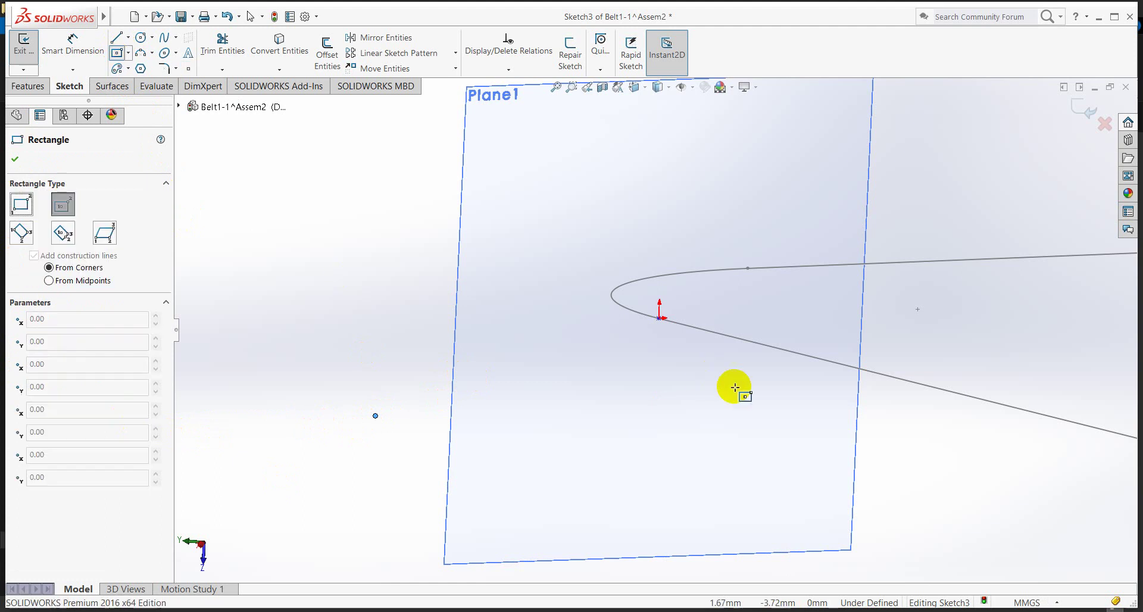
click(660, 318)
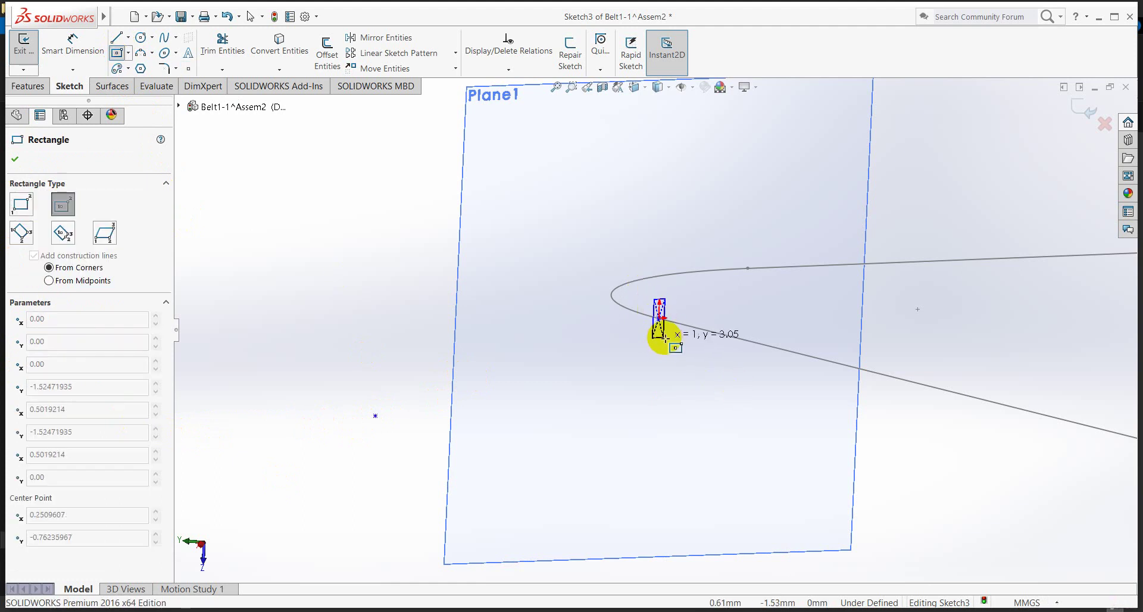
click(670, 345)
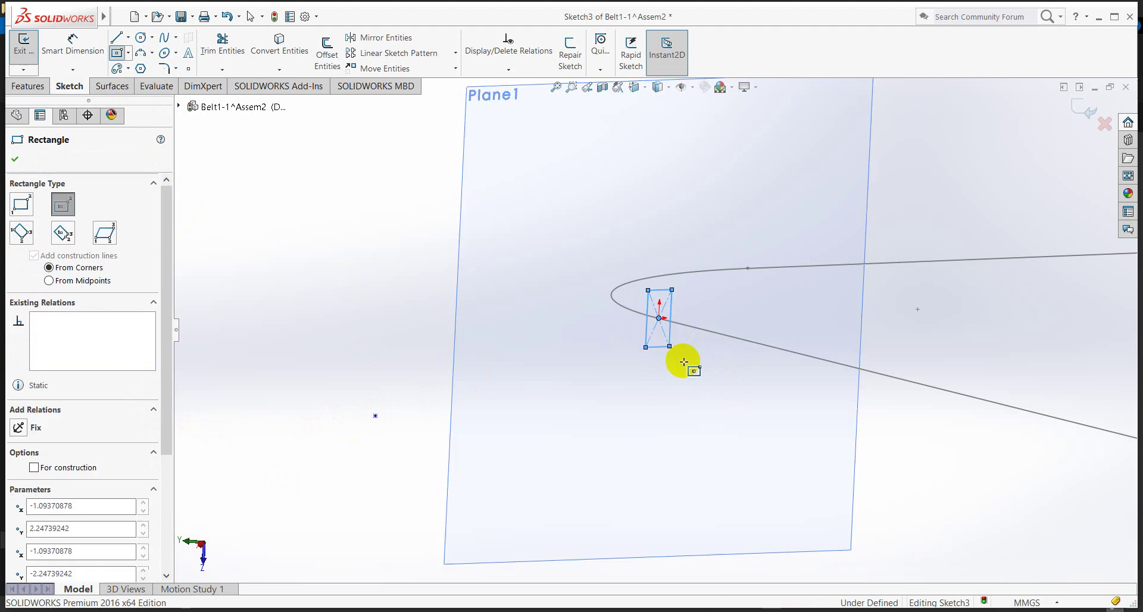
click(13, 162)
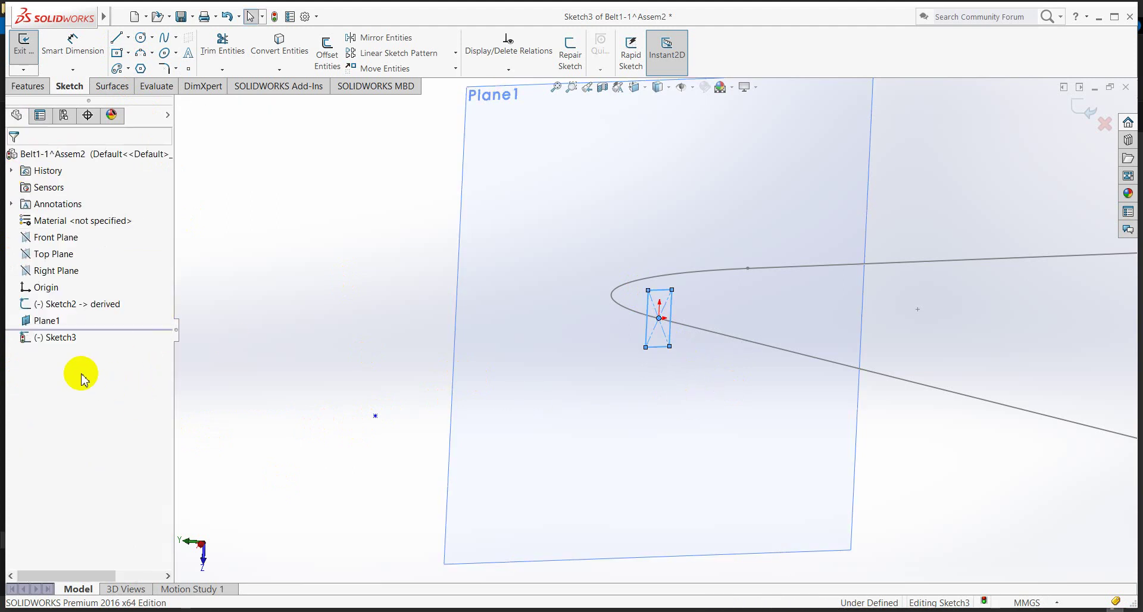
View Sketch3 normal and zoomed to selection, then select Plane1.
click(49, 337)
click(70, 327)
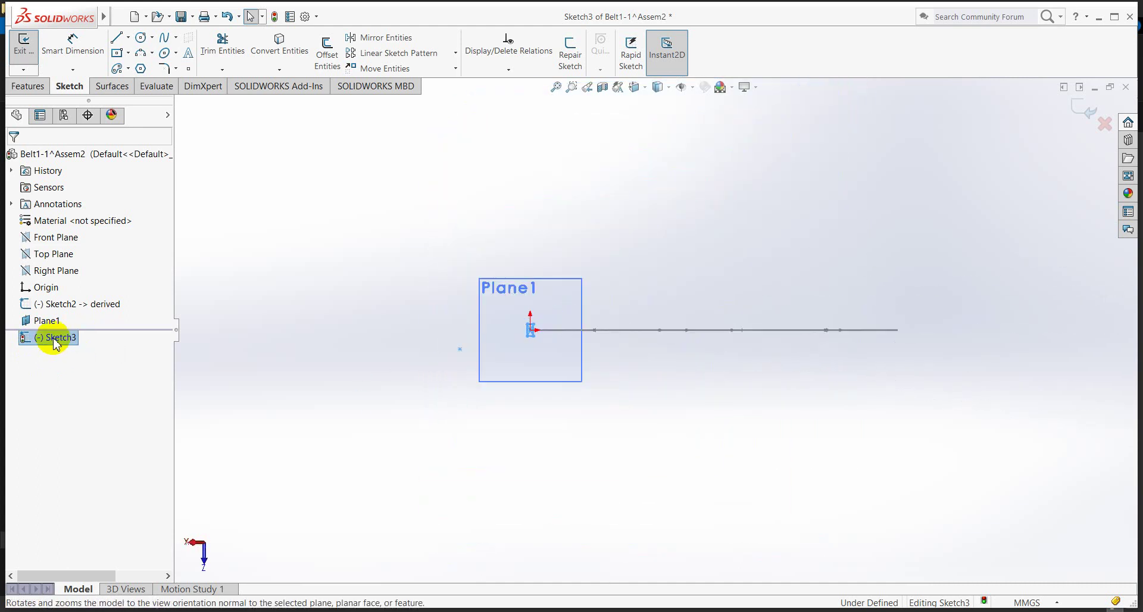
click(24, 337)
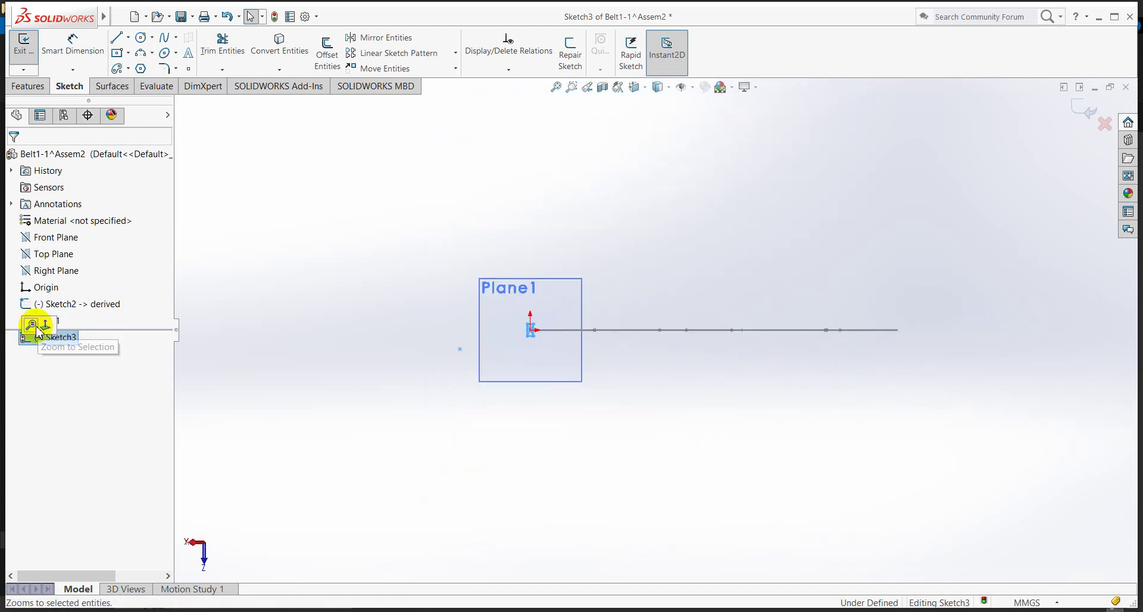
click(36, 327)
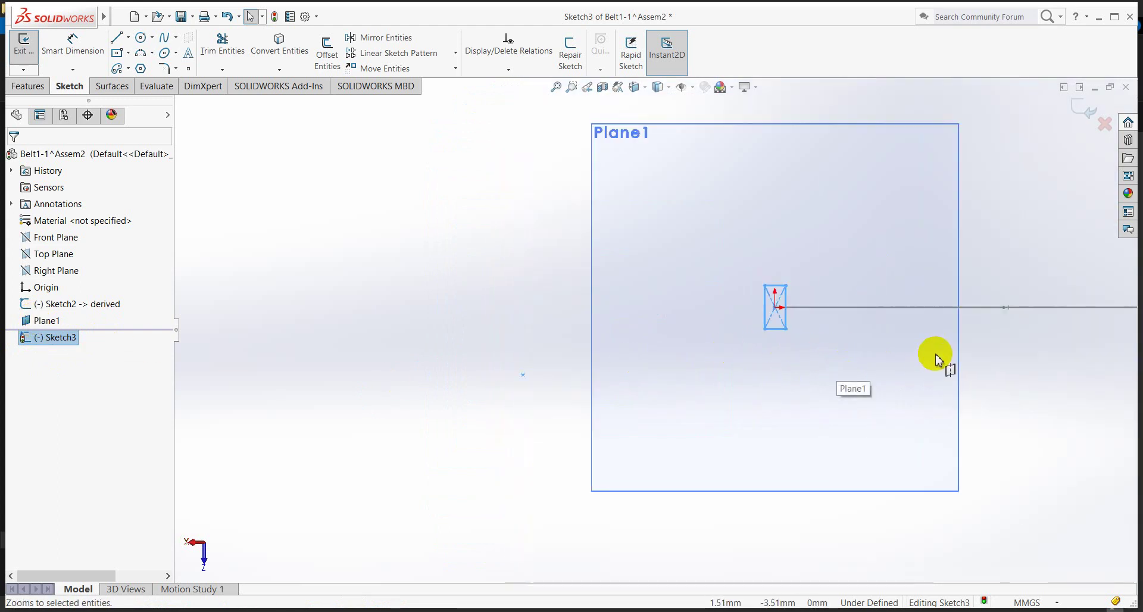
scroll(780, 285, down, 3)
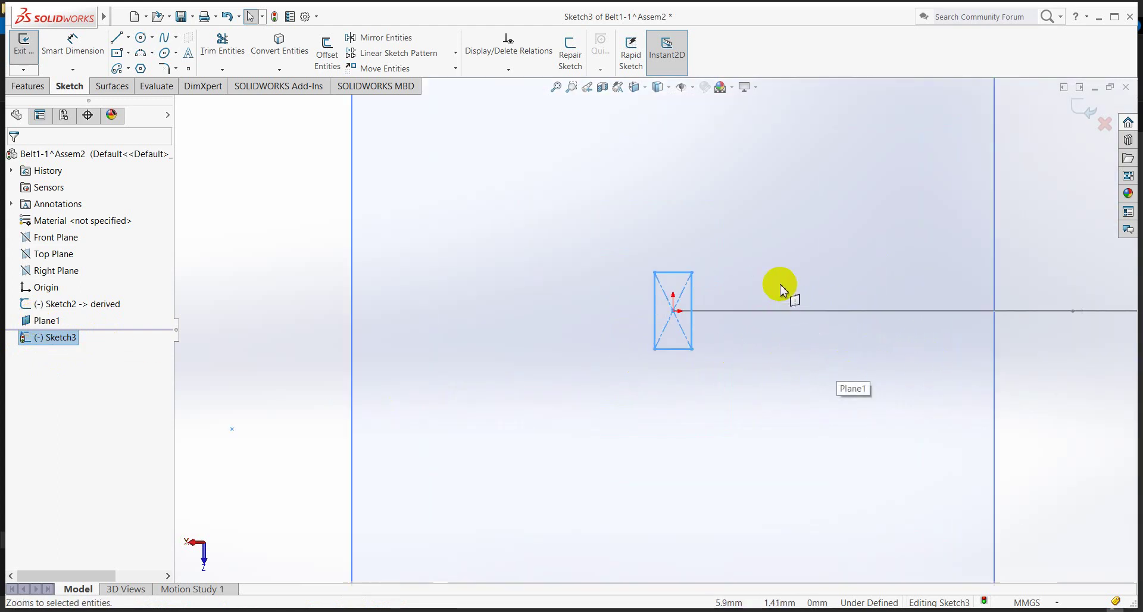
click(708, 364)
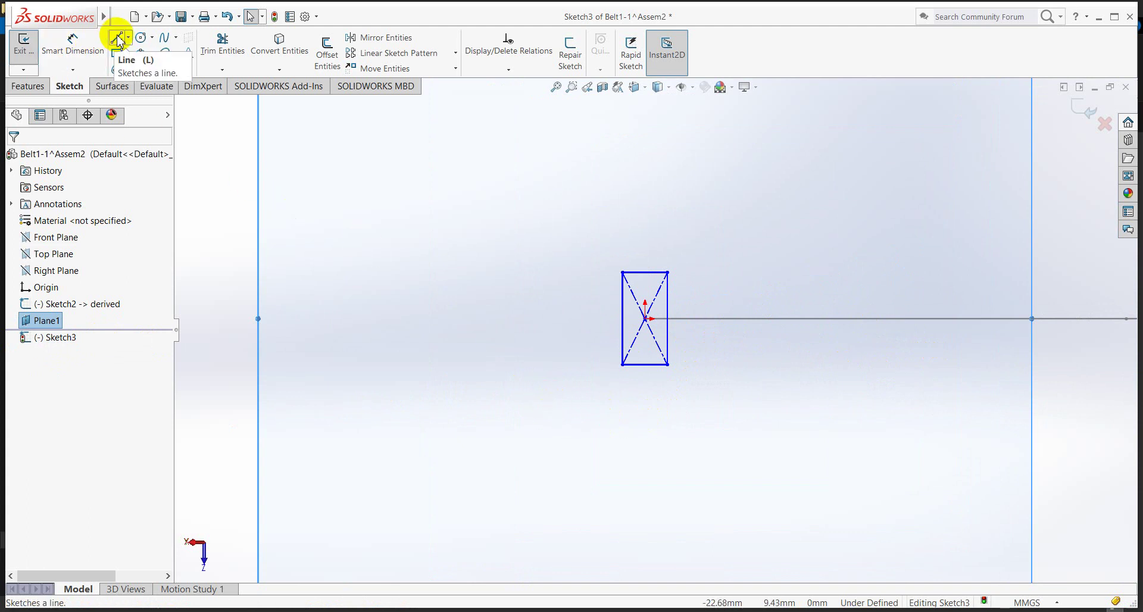
Draw a vertical line from the rectangle's top-edge midpoint to its bottom-edge midpoint.
click(118, 38)
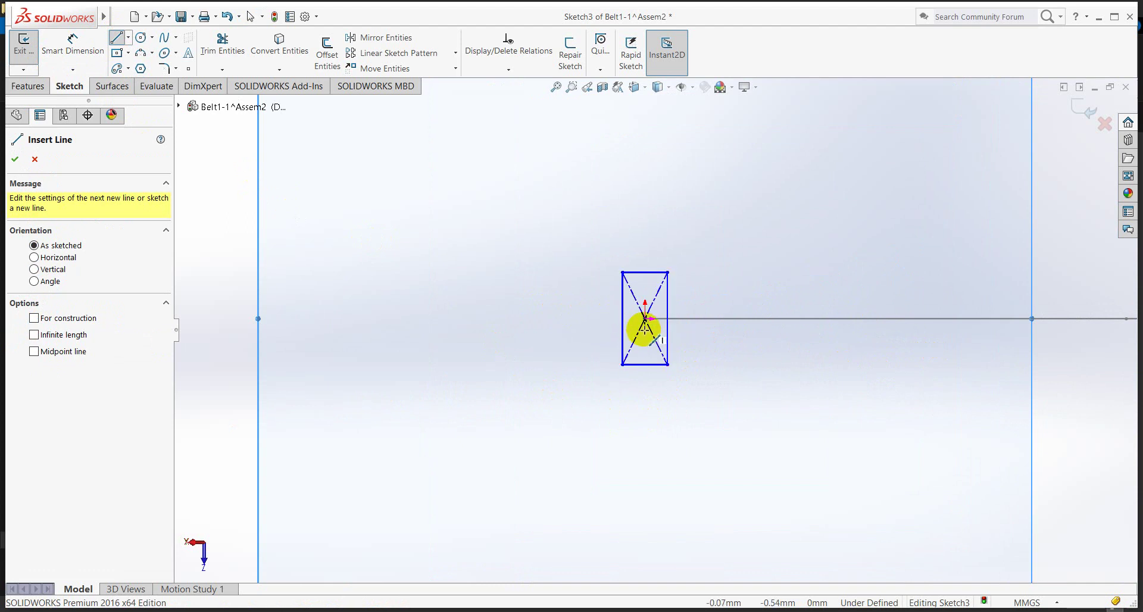
drag(644, 322, 646, 286)
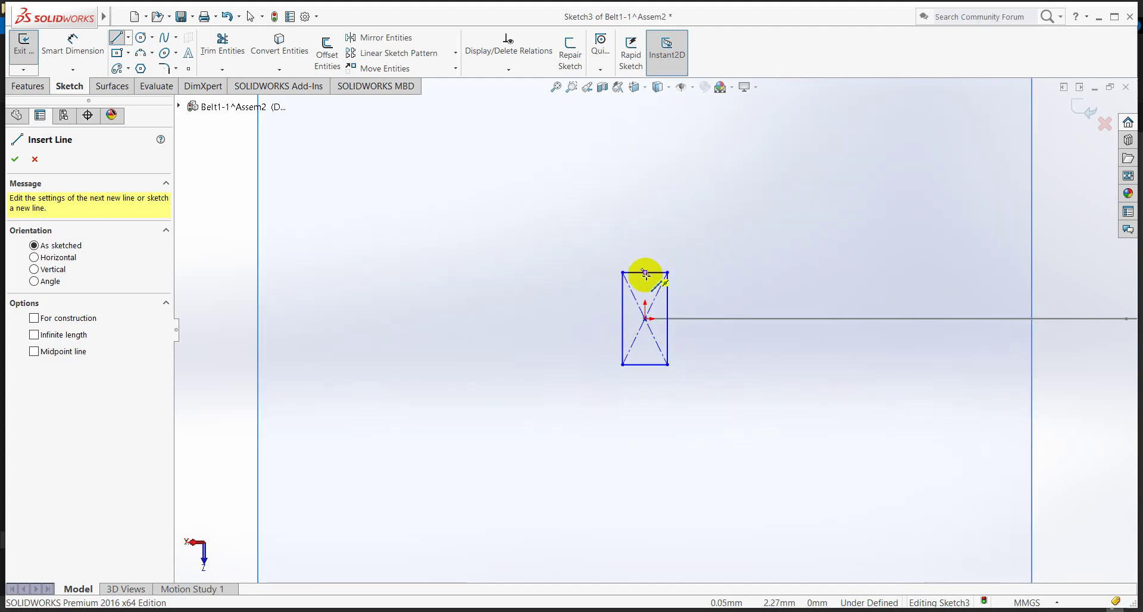
click(646, 272)
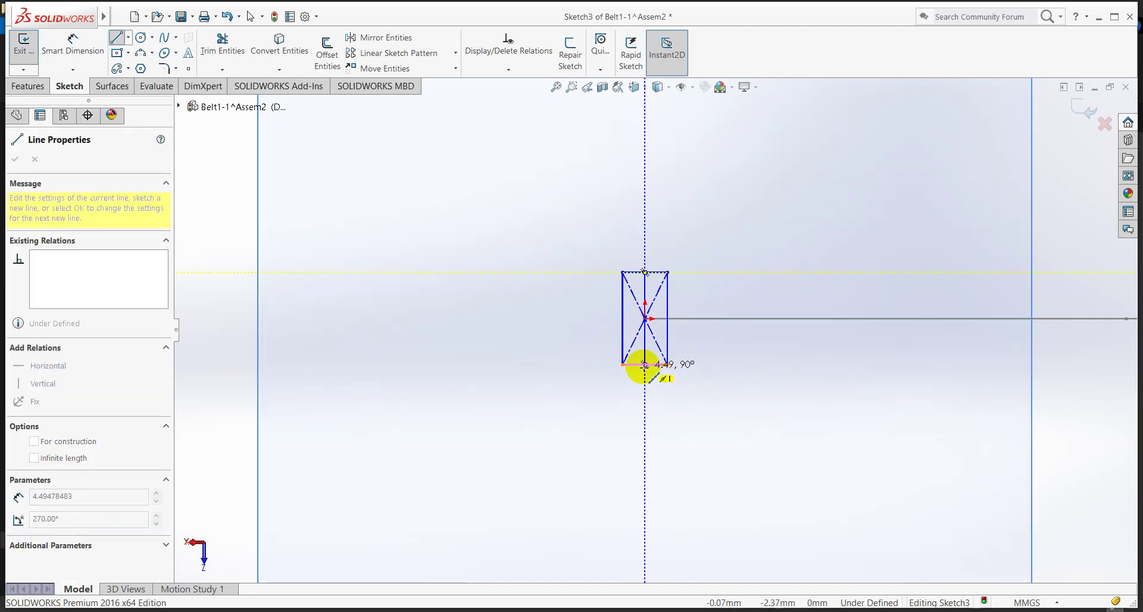
click(644, 364)
right_click(684, 416)
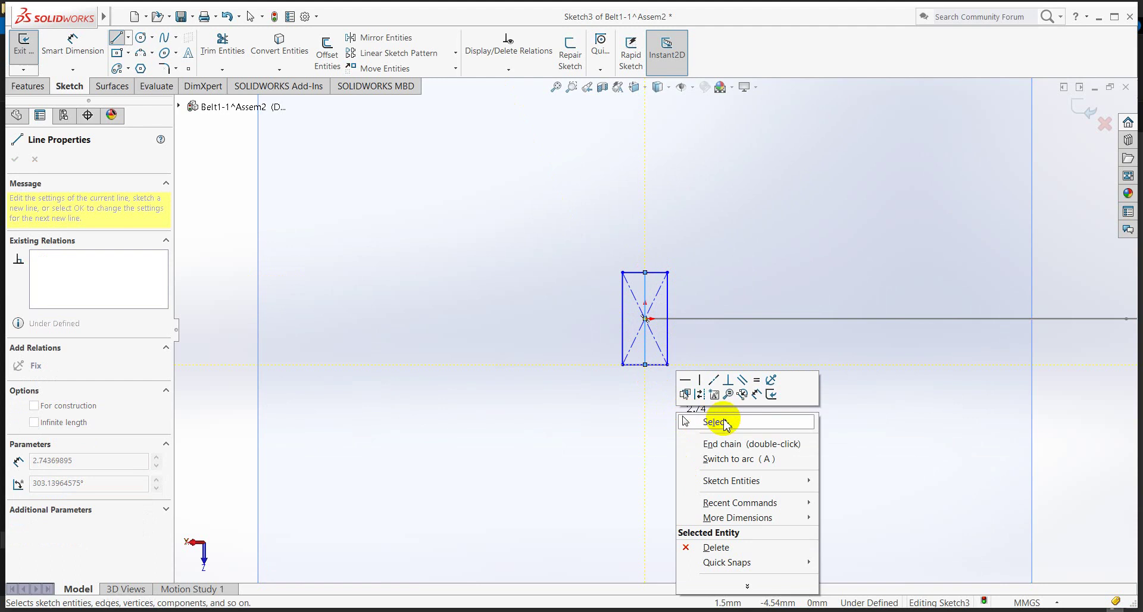
click(690, 421)
key(Escape)
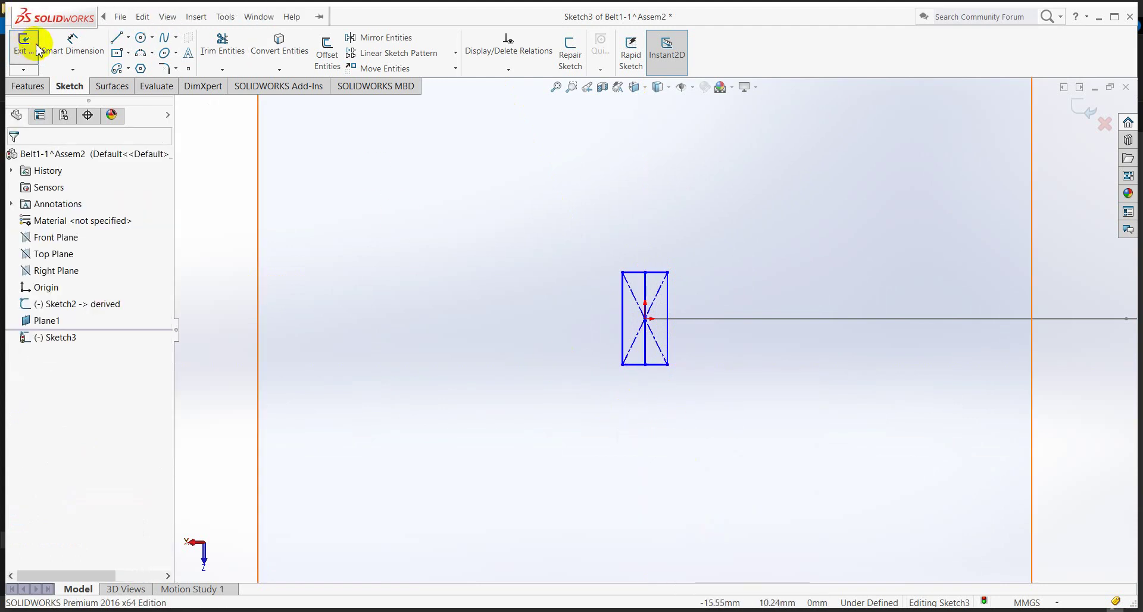
Dimension the rectangle's top edge to 8 and its left edge to 8.26.
click(59, 43)
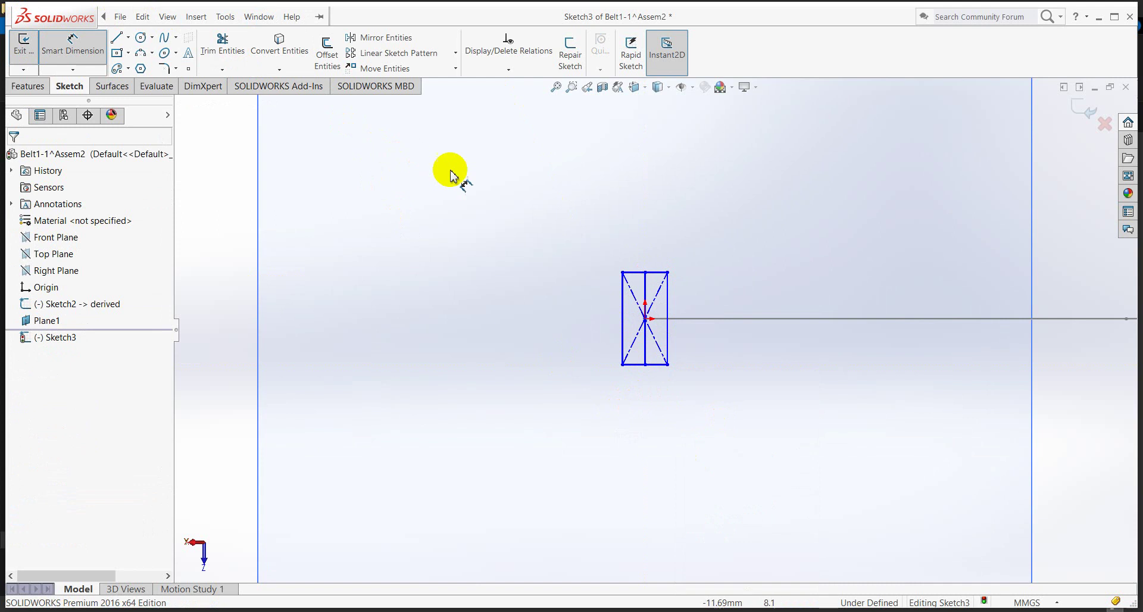
click(632, 272)
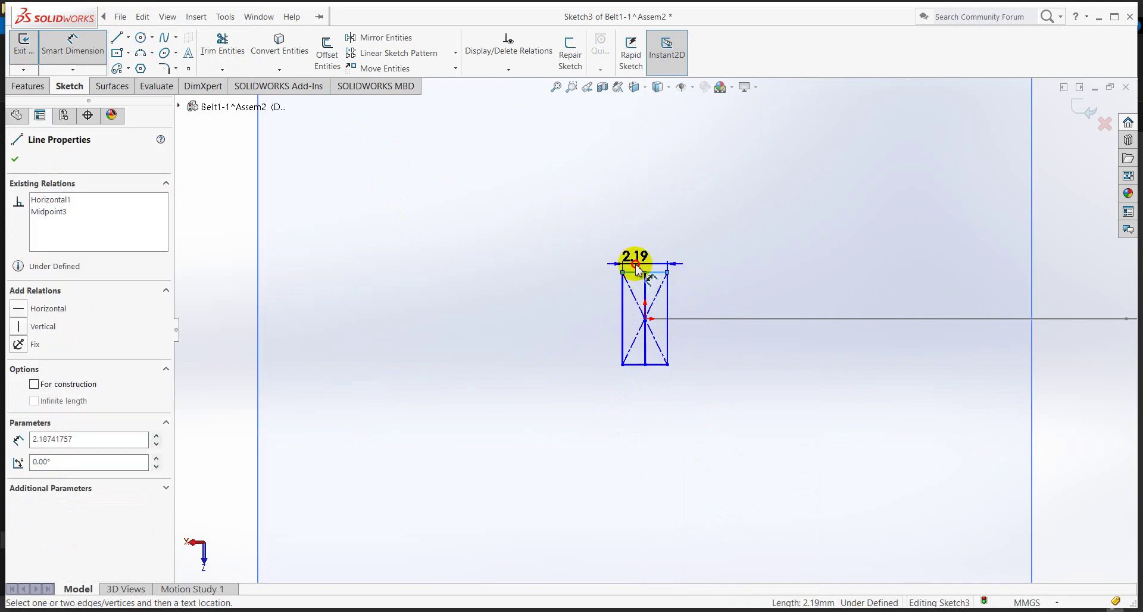
click(634, 263)
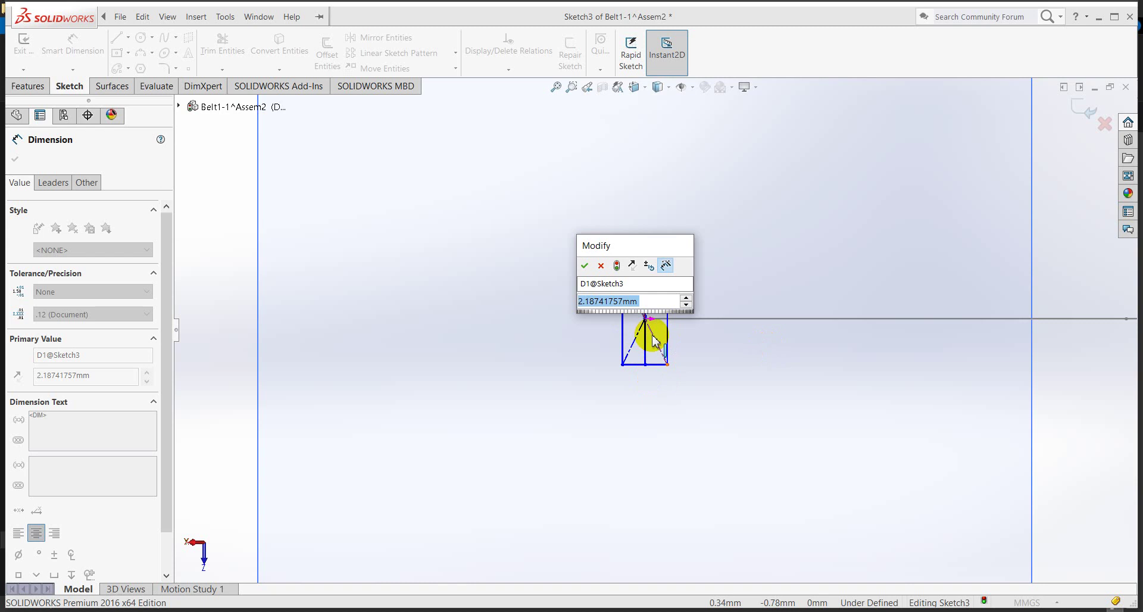
text(8)
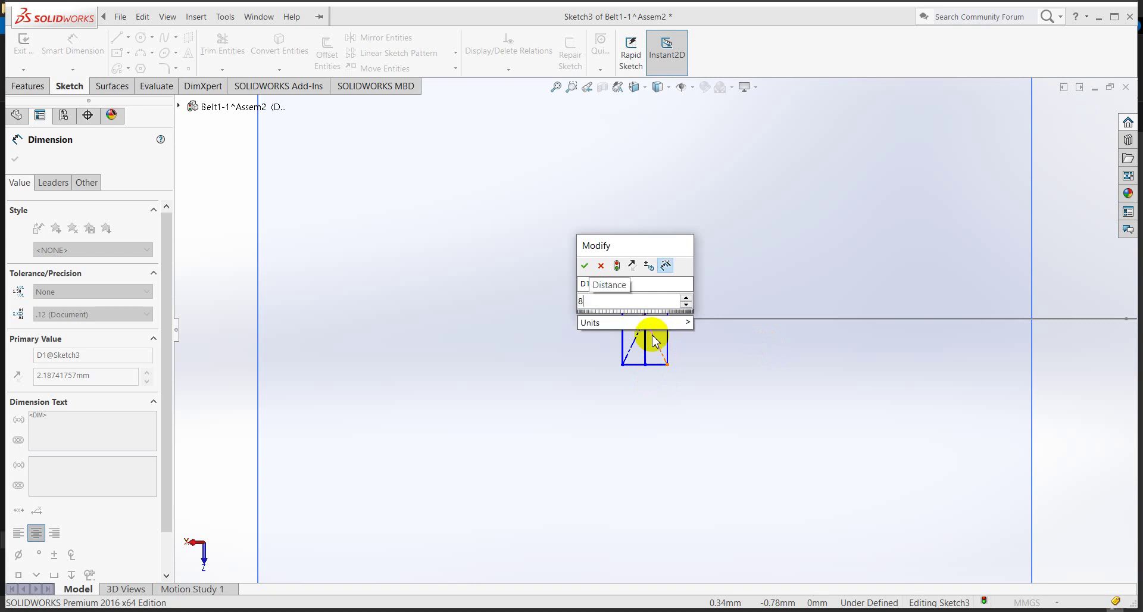
key(Return)
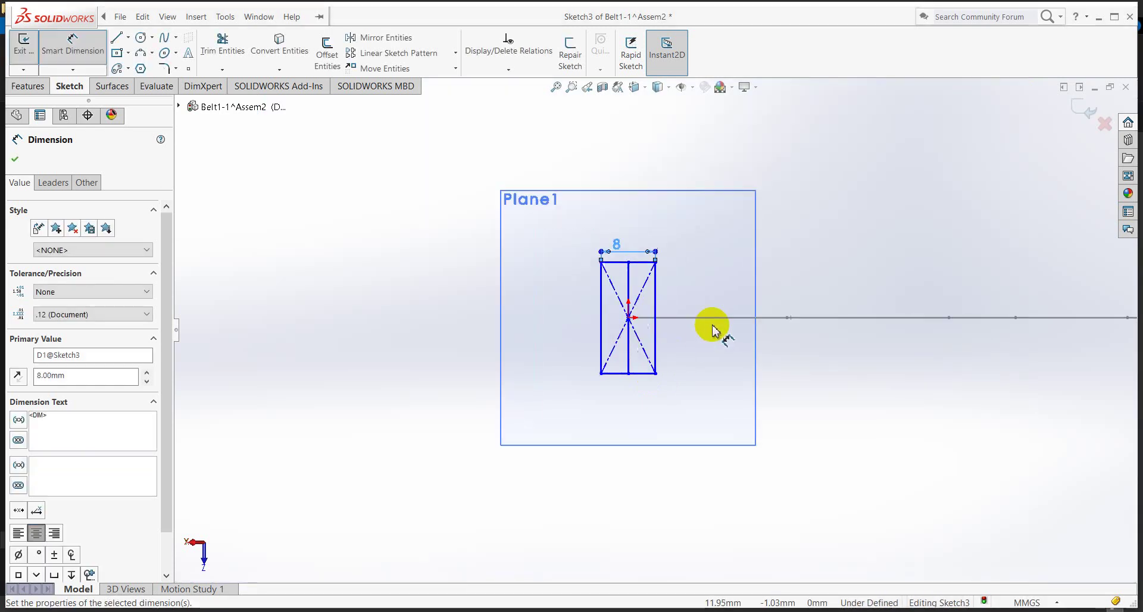
scroll(715, 332, down, 3)
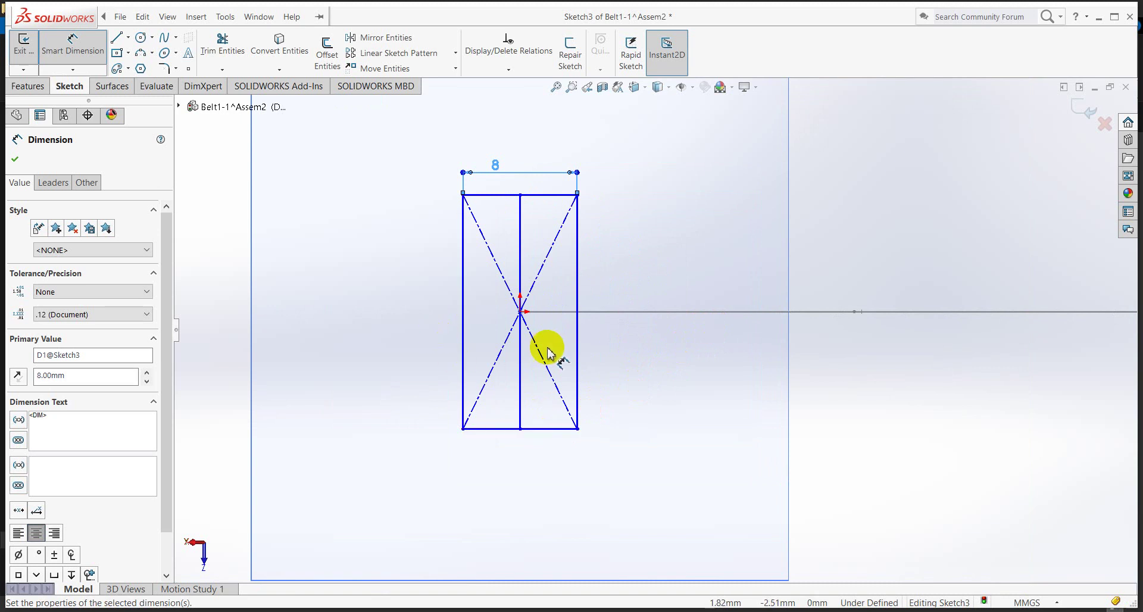
scroll(467, 340, up, 2)
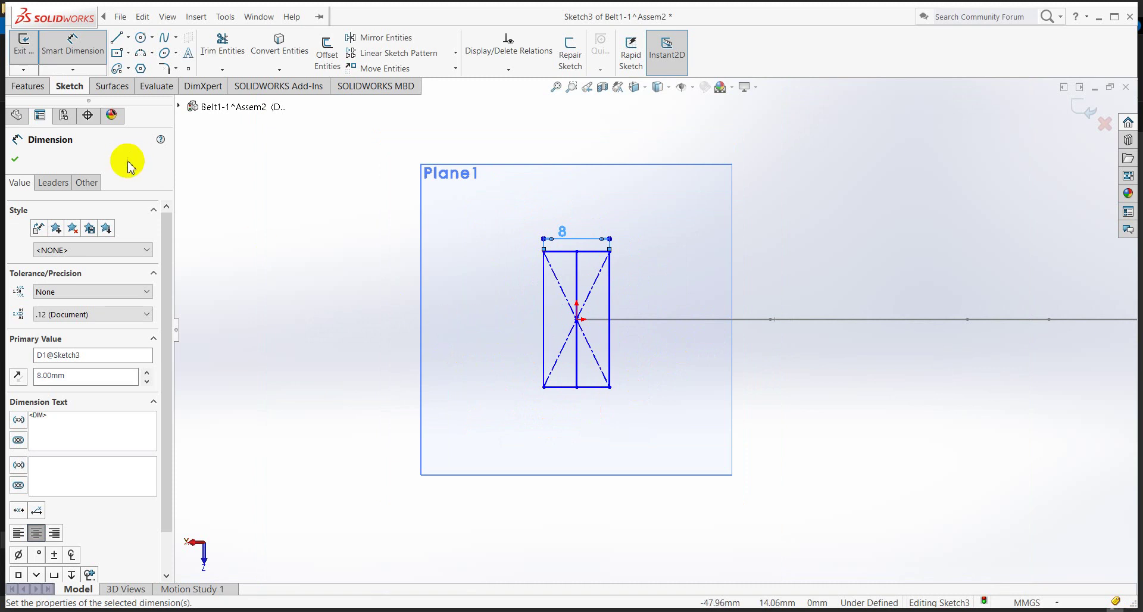
click(544, 332)
click(511, 339)
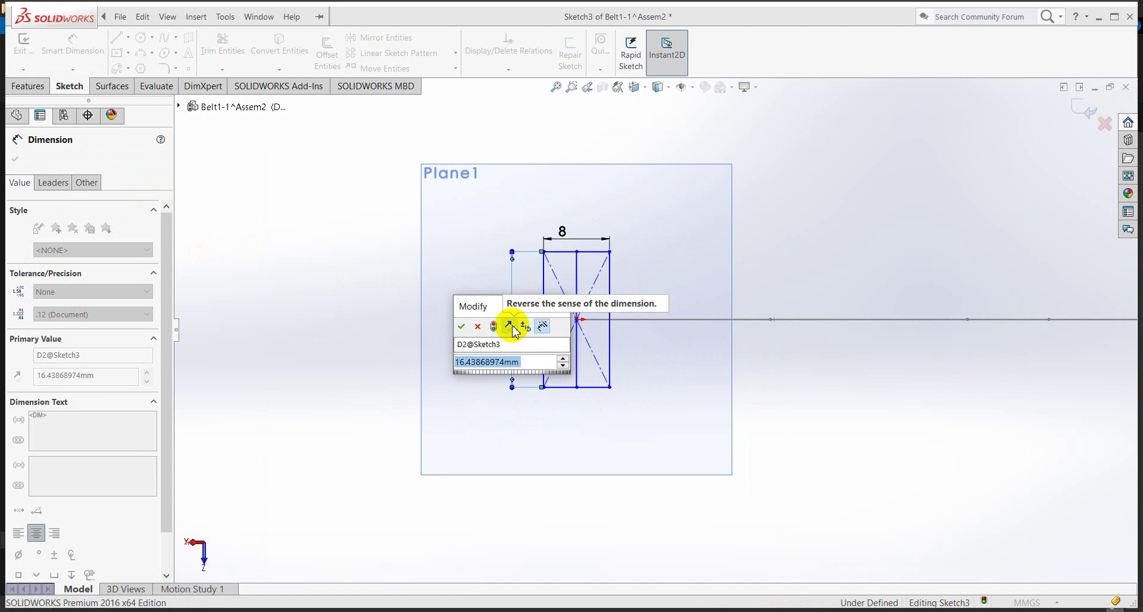
text(8)
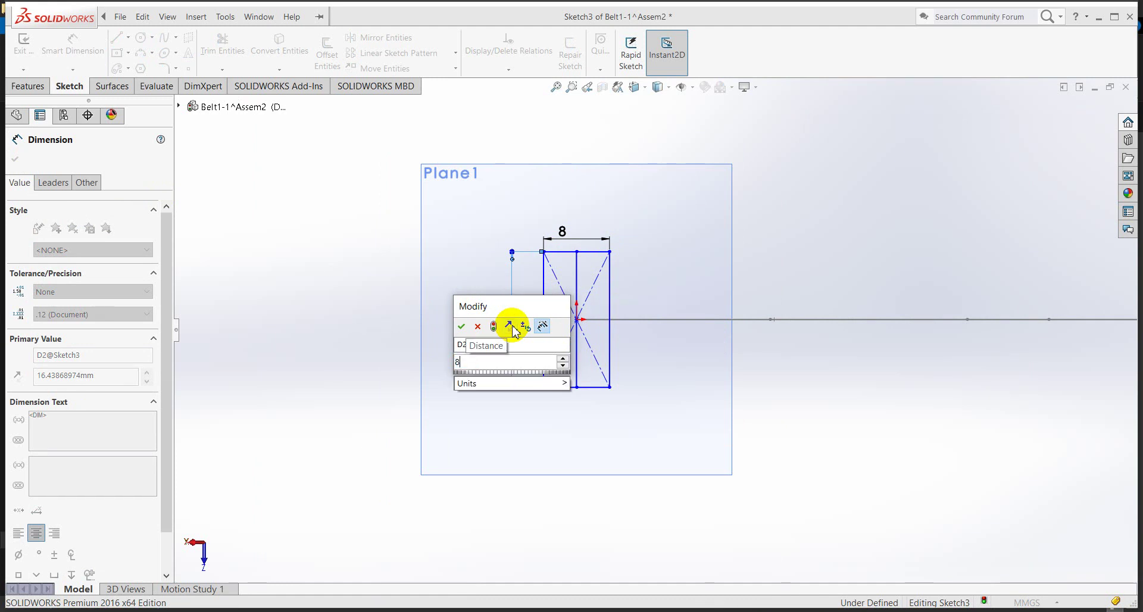
text(.26)
key(Return)
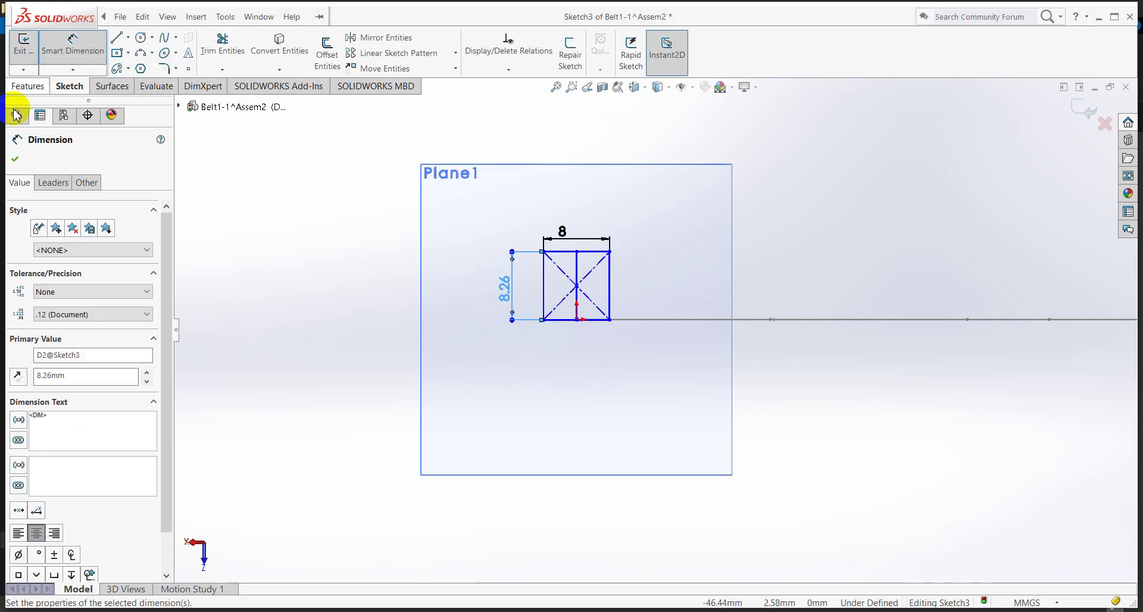
click(14, 160)
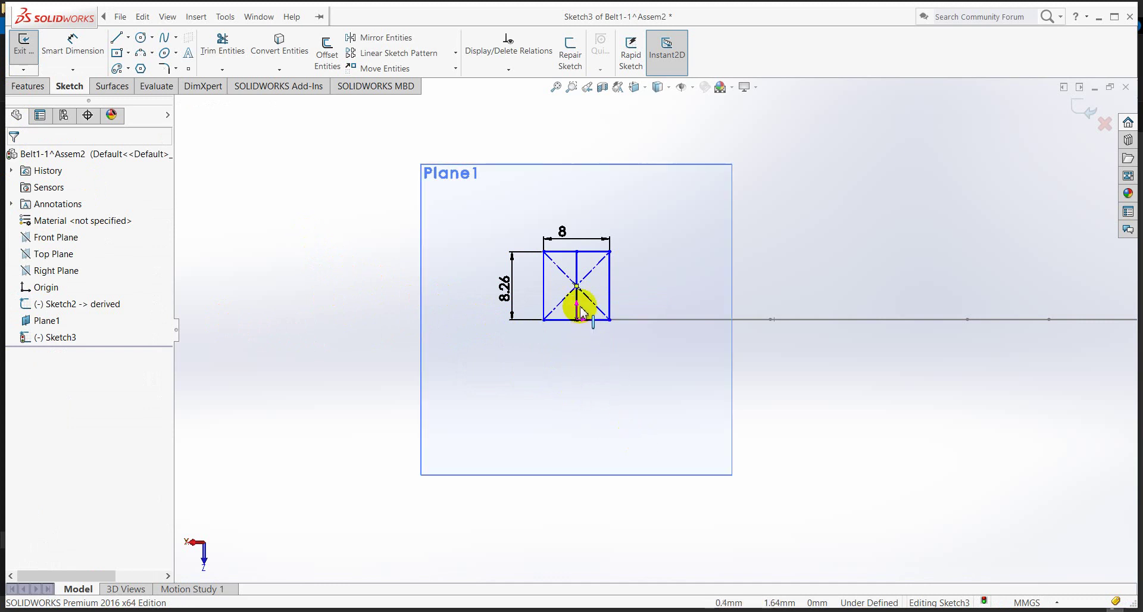
Make the rectangle's centre point coincident with its bottom midpoint.
click(576, 287)
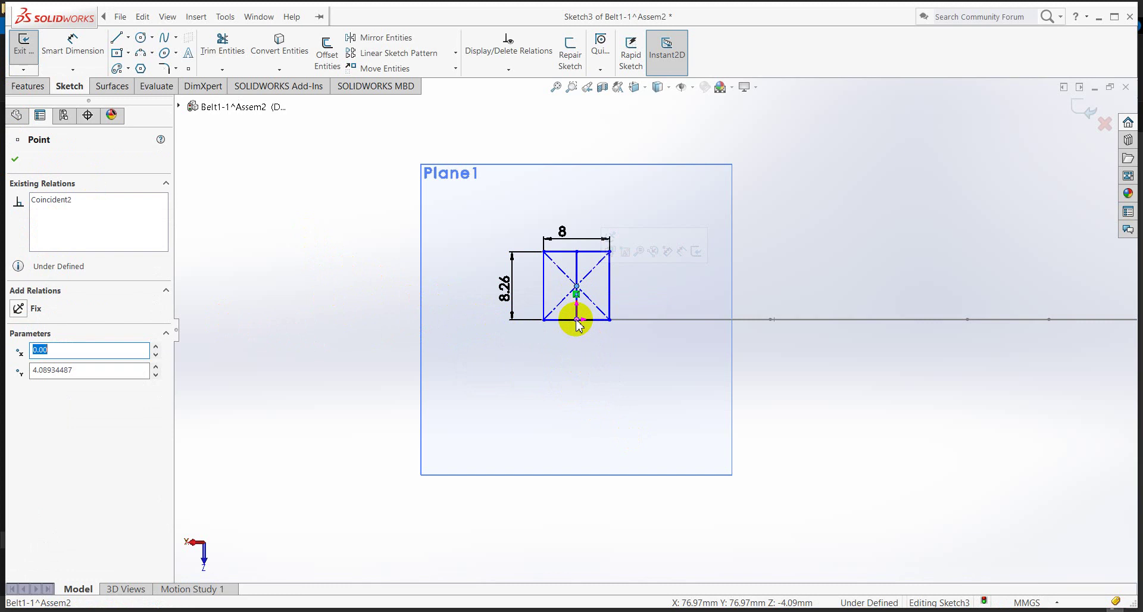
ctrl+click(576, 320)
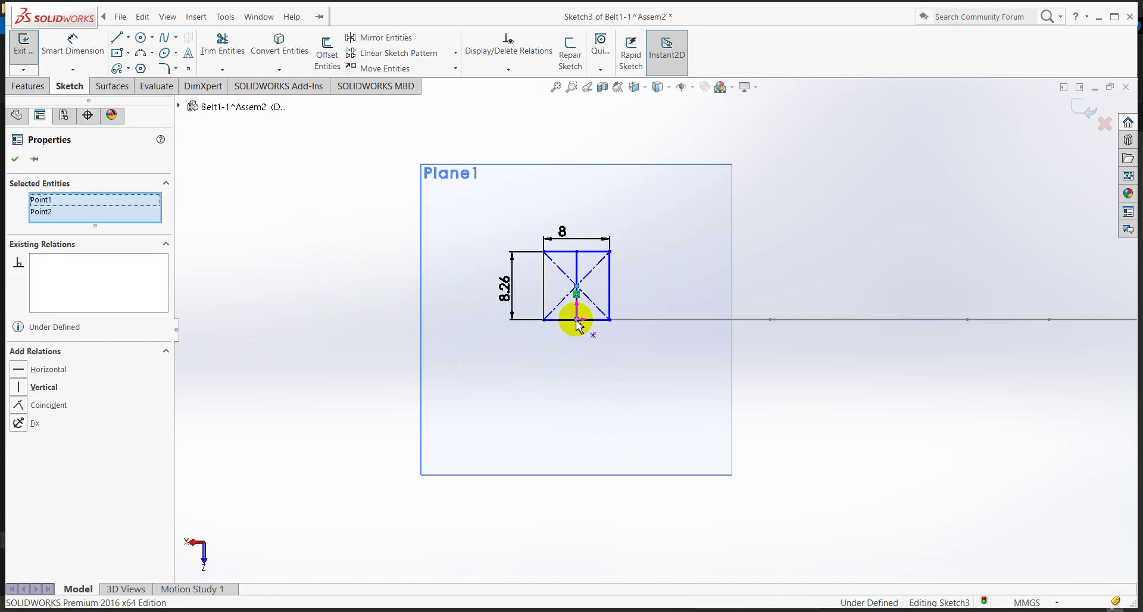
click(19, 406)
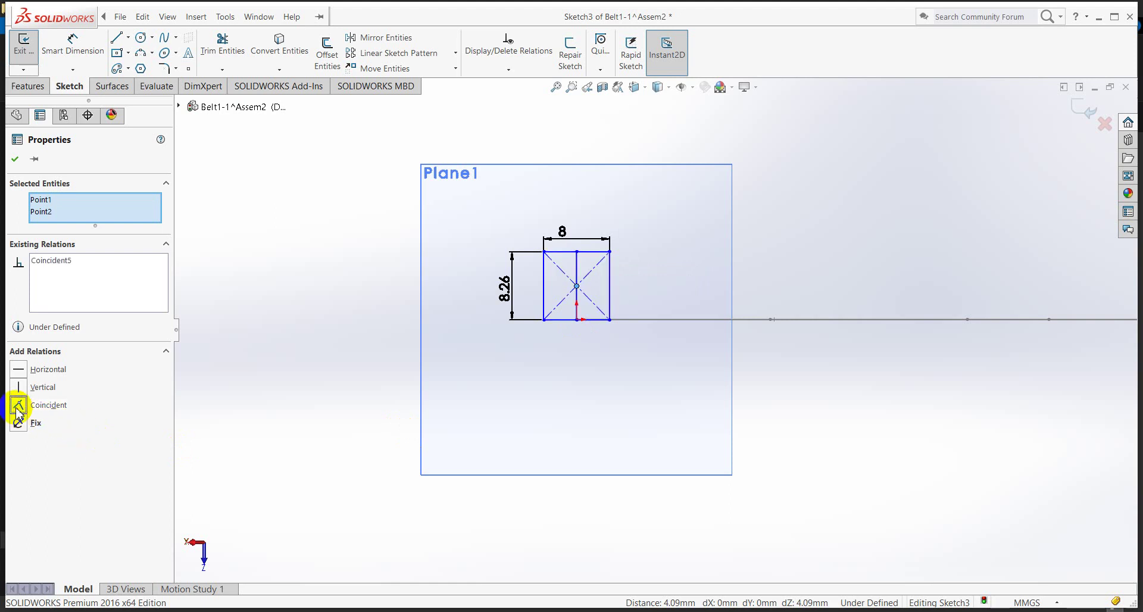
click(16, 159)
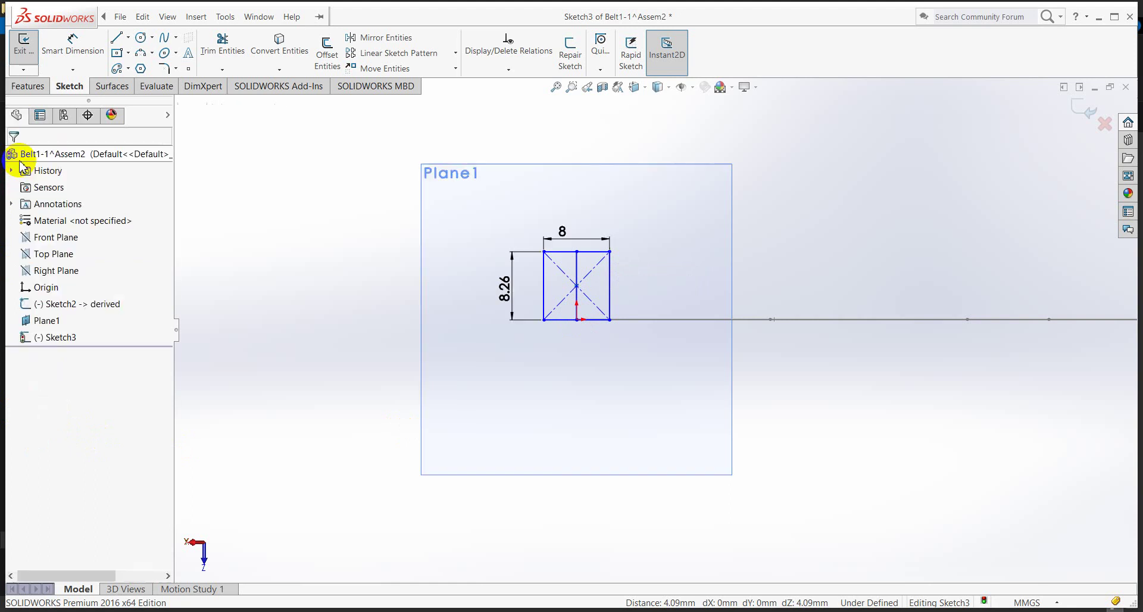
Set the rectangle's centre point Y coordinate to 0.
click(577, 288)
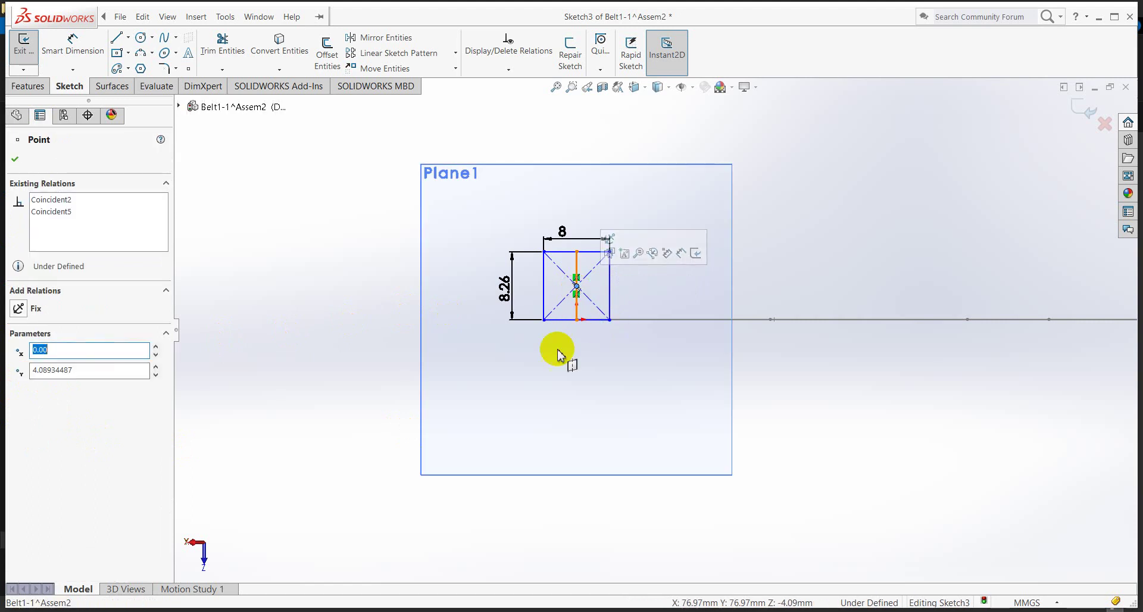
click(93, 376)
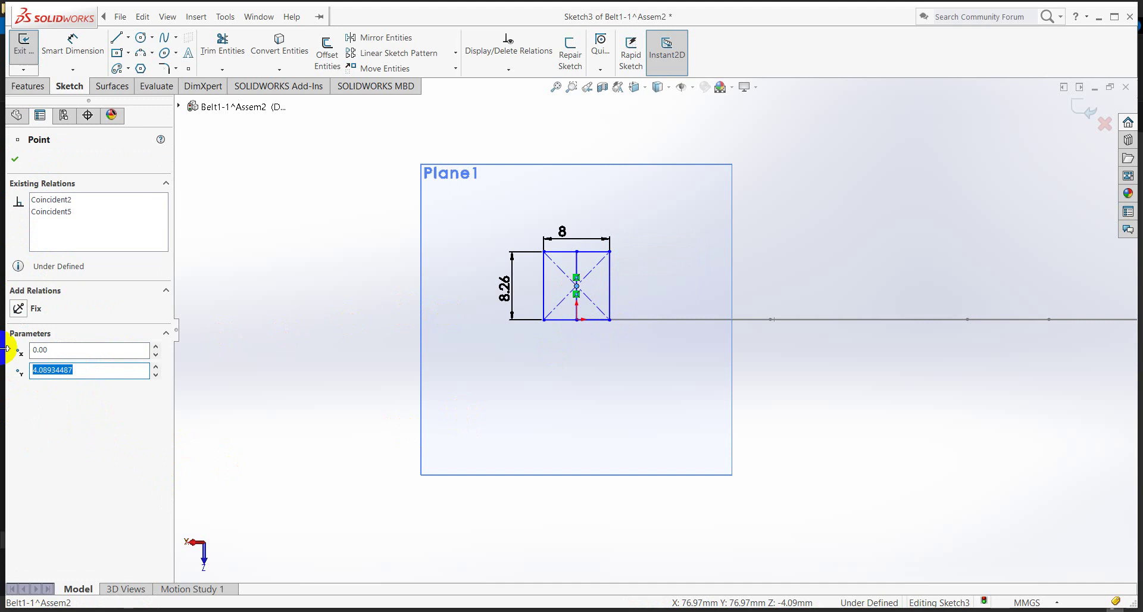
text(0)
key(Return)
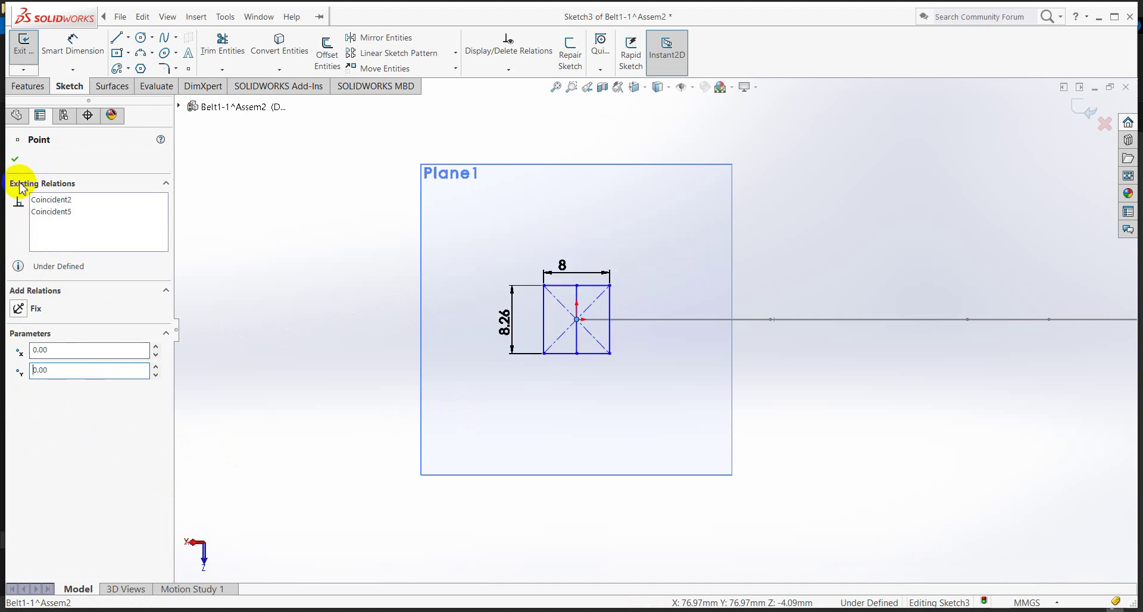
click(14, 159)
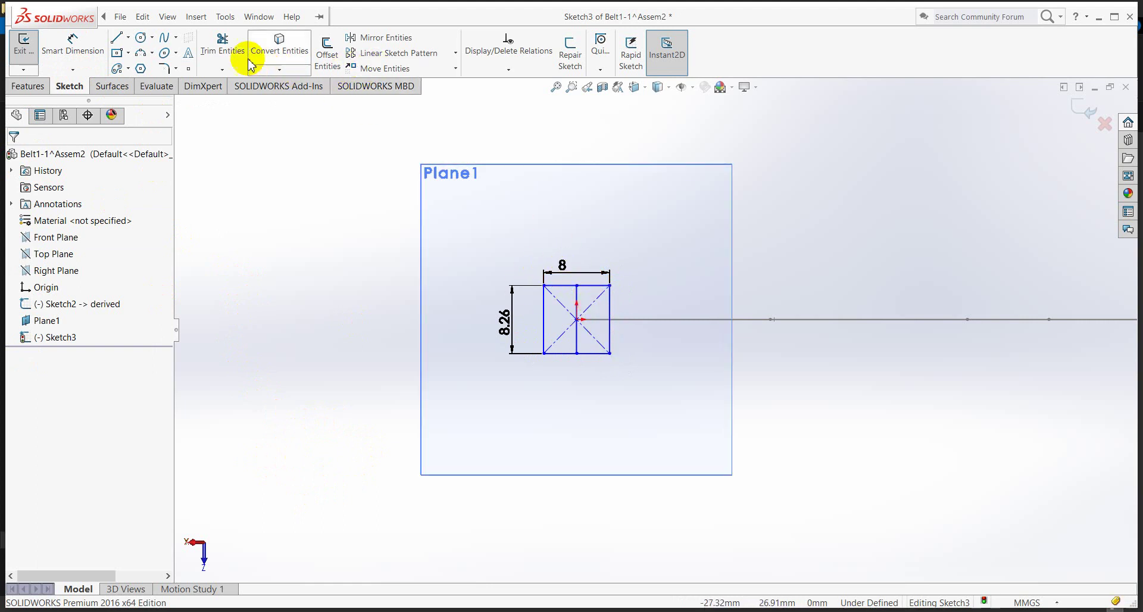
Power-trim away the rectangle's right half.
click(222, 41)
mouse_move(599, 273)
mouse_down()
mouse_move(590, 345)
mouse_move(608, 322)
mouse_up()
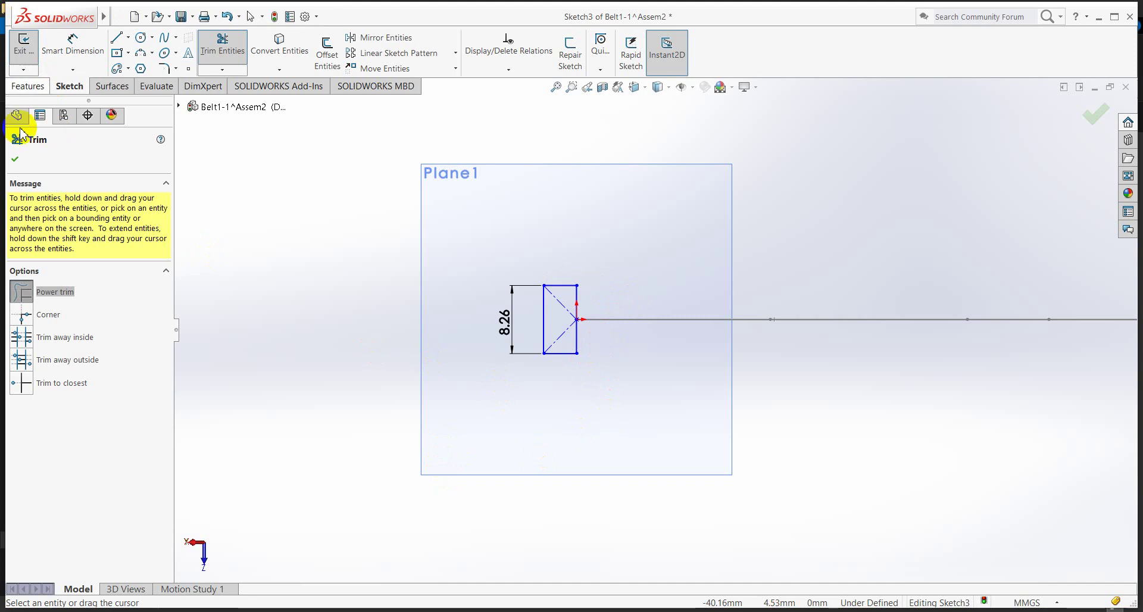
click(15, 158)
Dimension the remaining half's bottom edge to 4 mm.
click(72, 47)
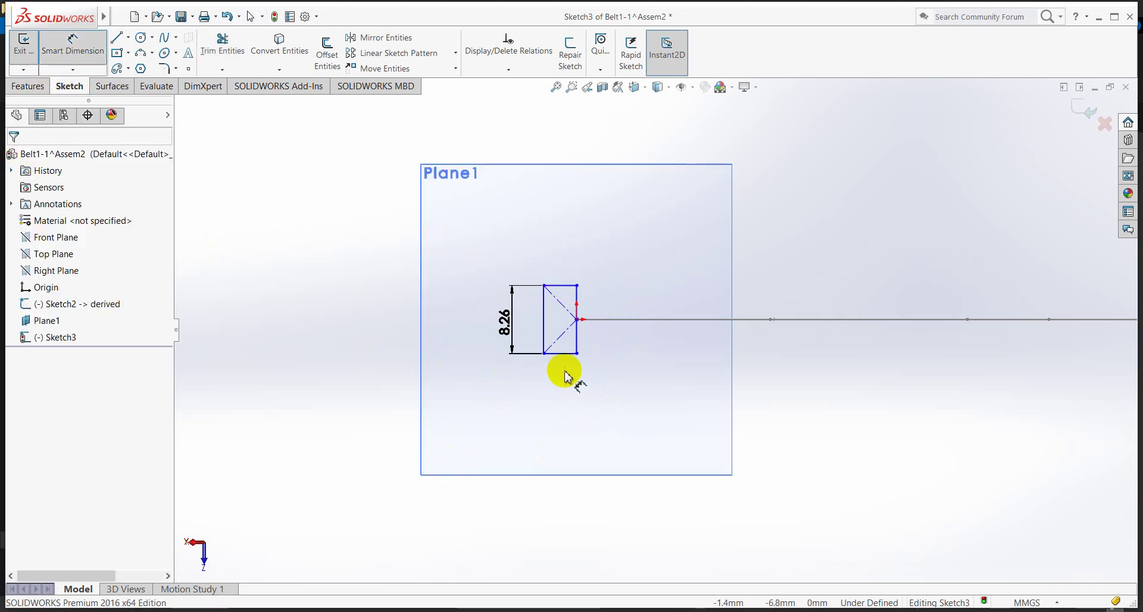
click(556, 353)
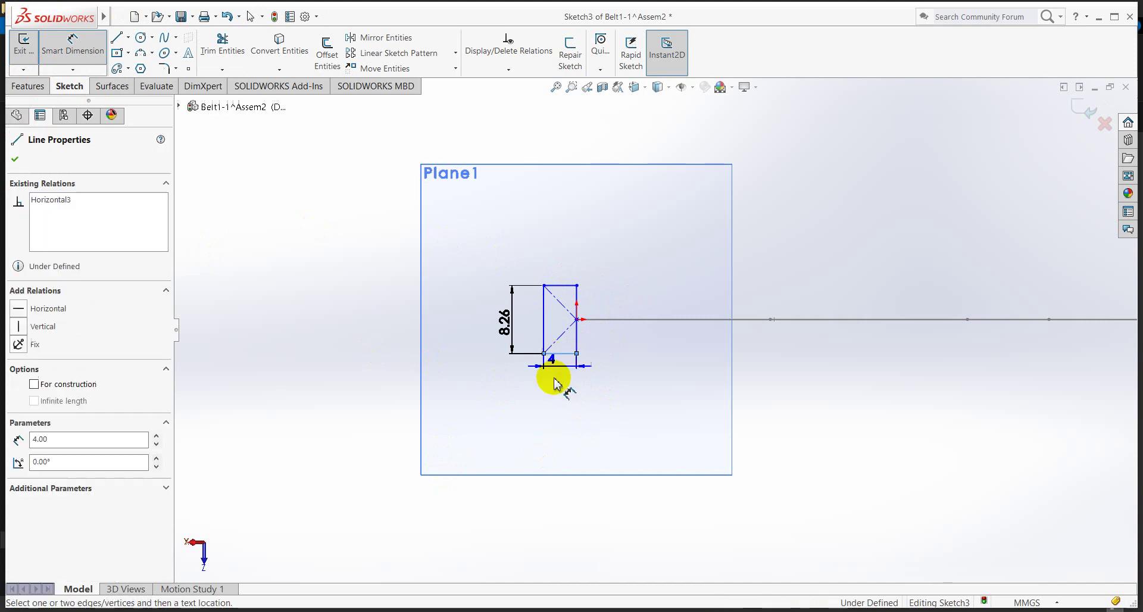
click(550, 380)
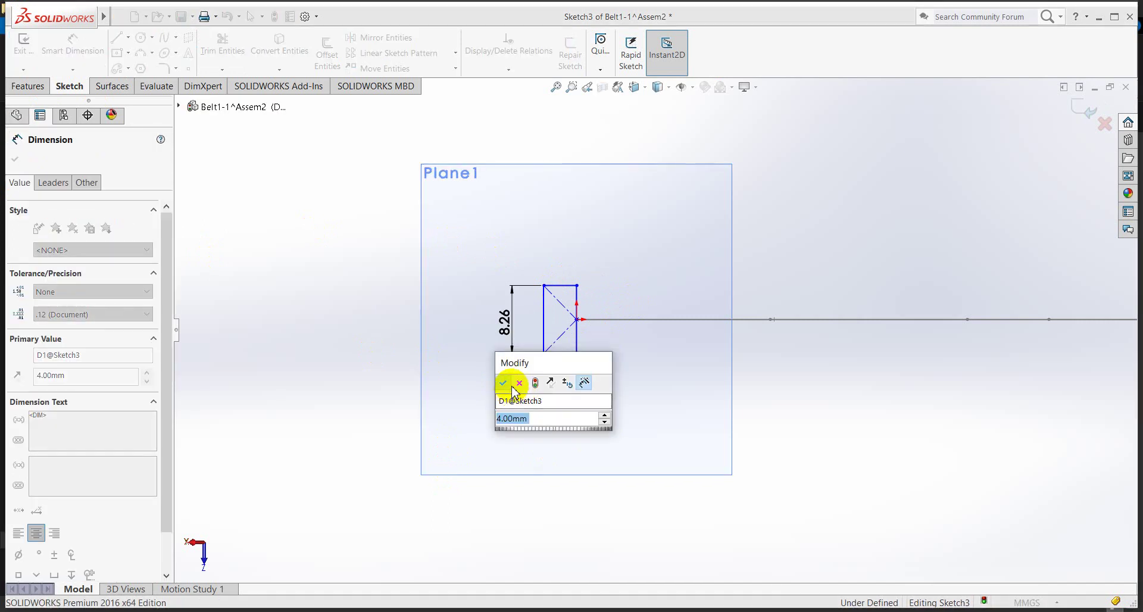
click(505, 383)
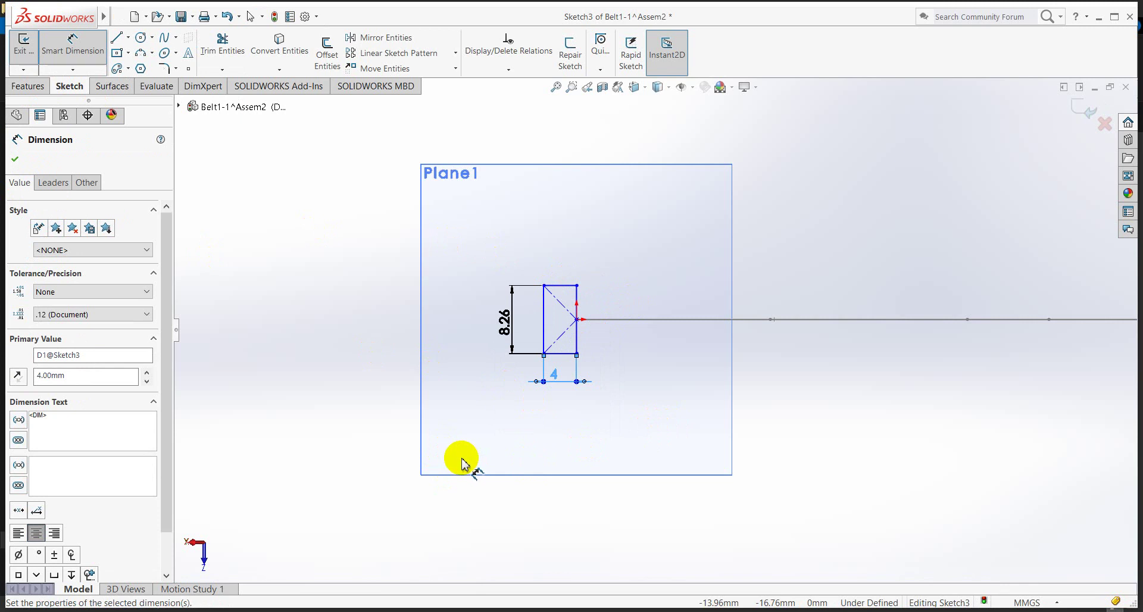
Draw two slanted lines angling outward from the half-rectangle's top-right and bottom-right corners.
click(119, 41)
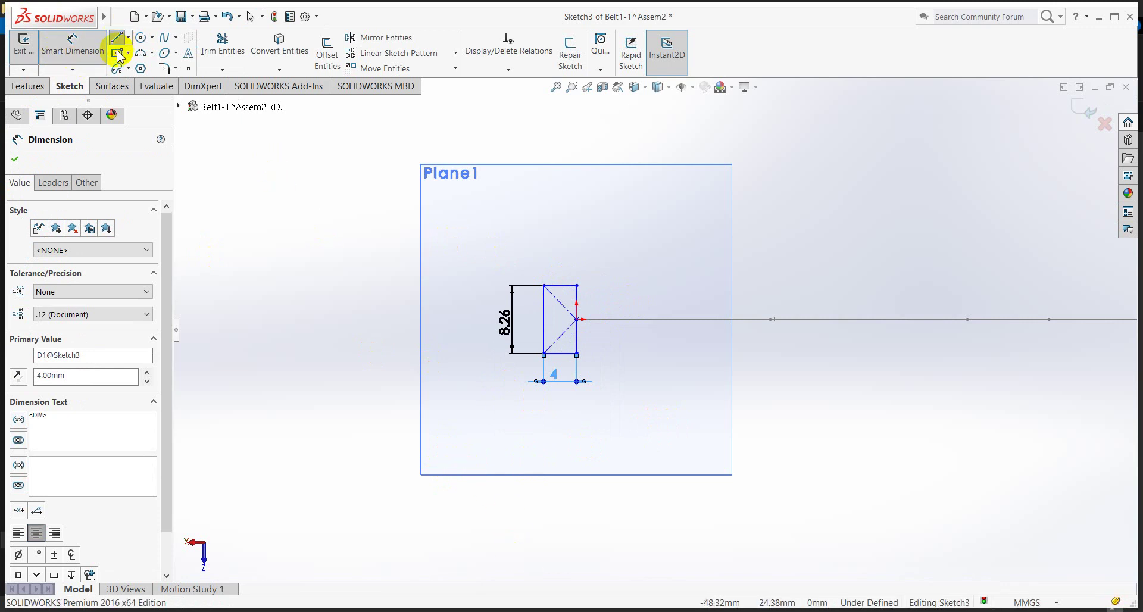
click(576, 286)
click(544, 253)
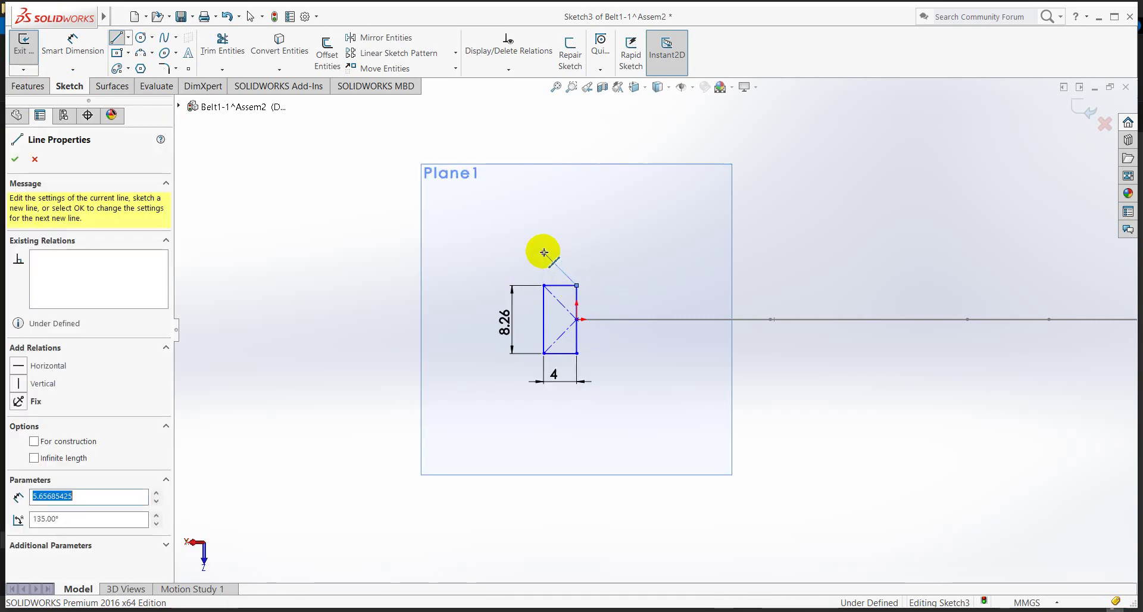
right_click(451, 350)
click(485, 359)
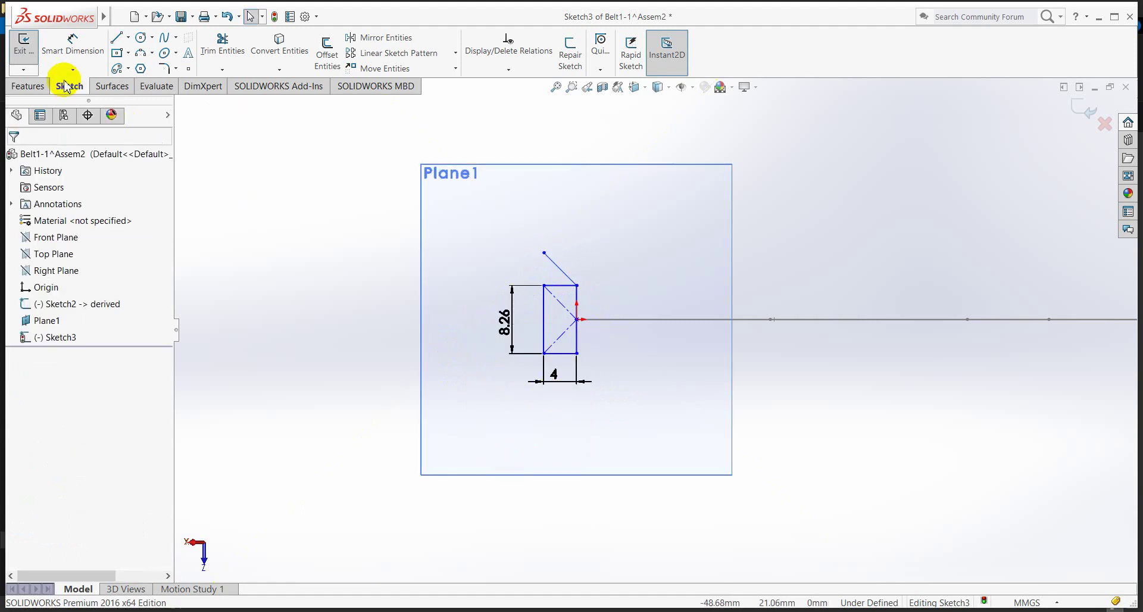
click(118, 39)
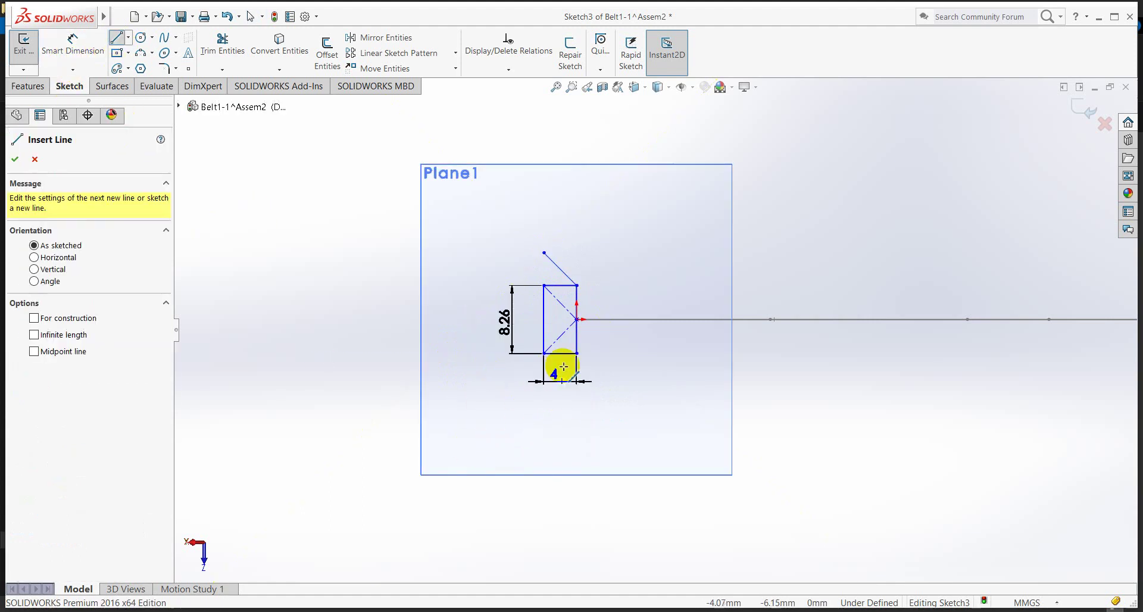
click(577, 353)
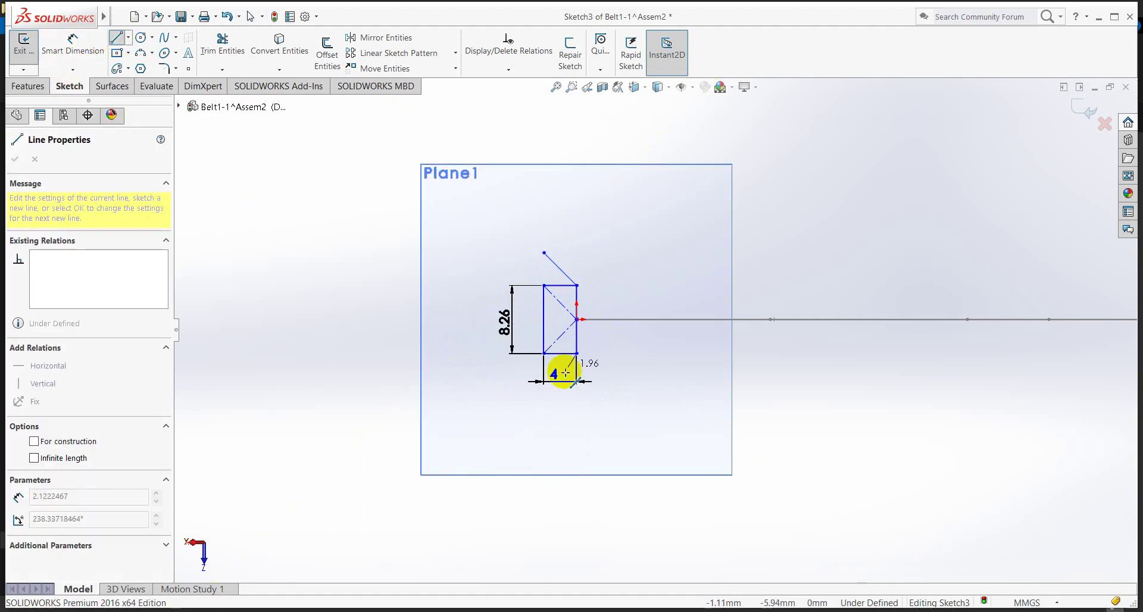
click(543, 404)
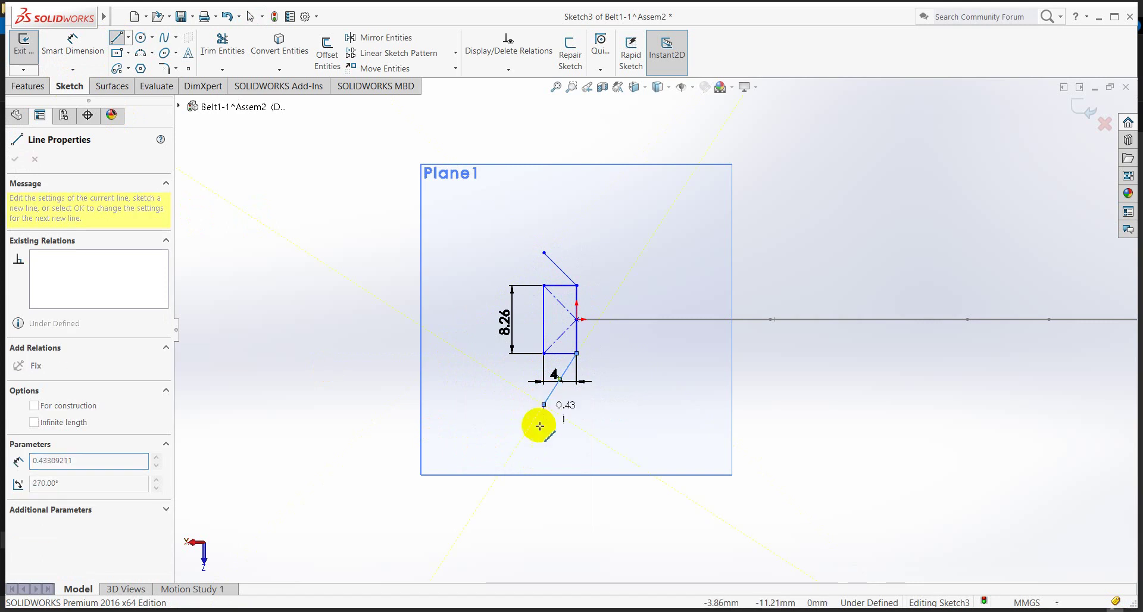
right_click(584, 453)
Dimension the upper slanted line at 45° to the rectangle's top edge.
click(622, 465)
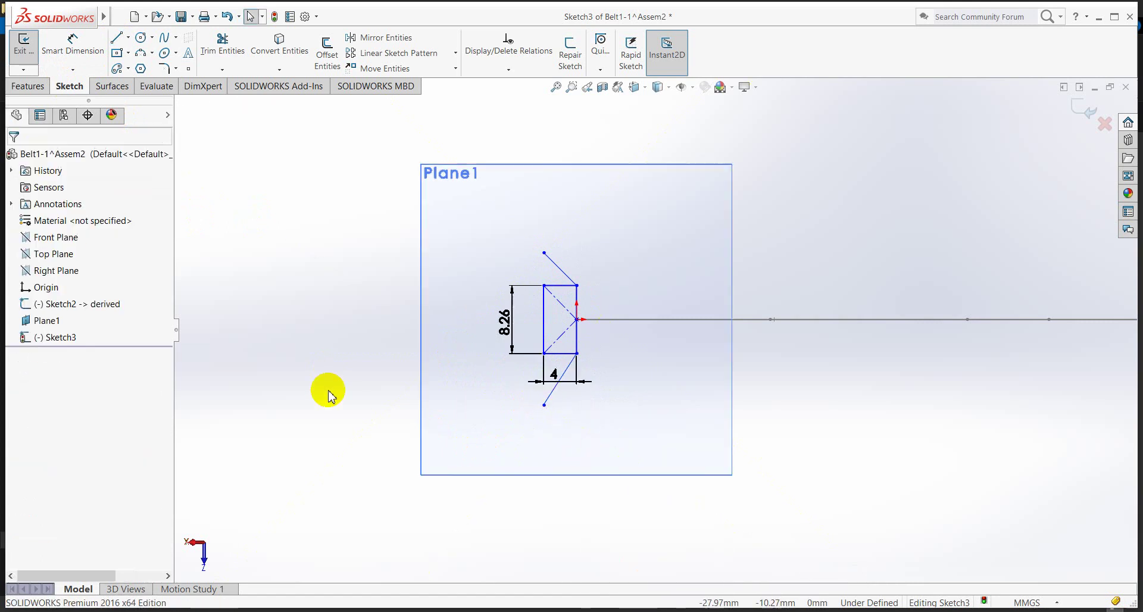
click(73, 43)
scroll(625, 226, down, 3)
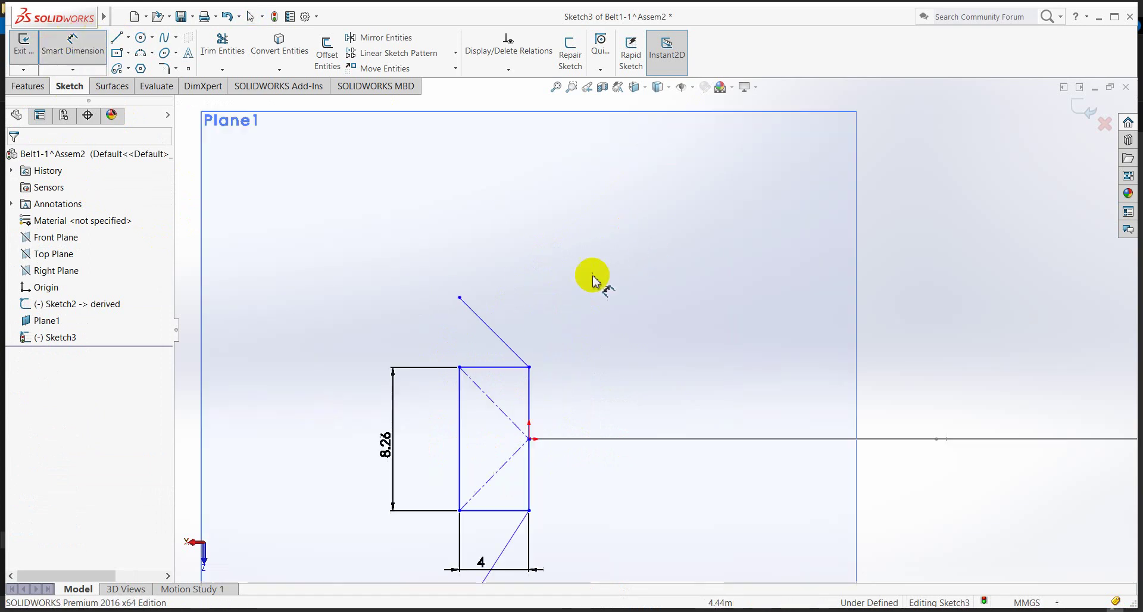
click(503, 346)
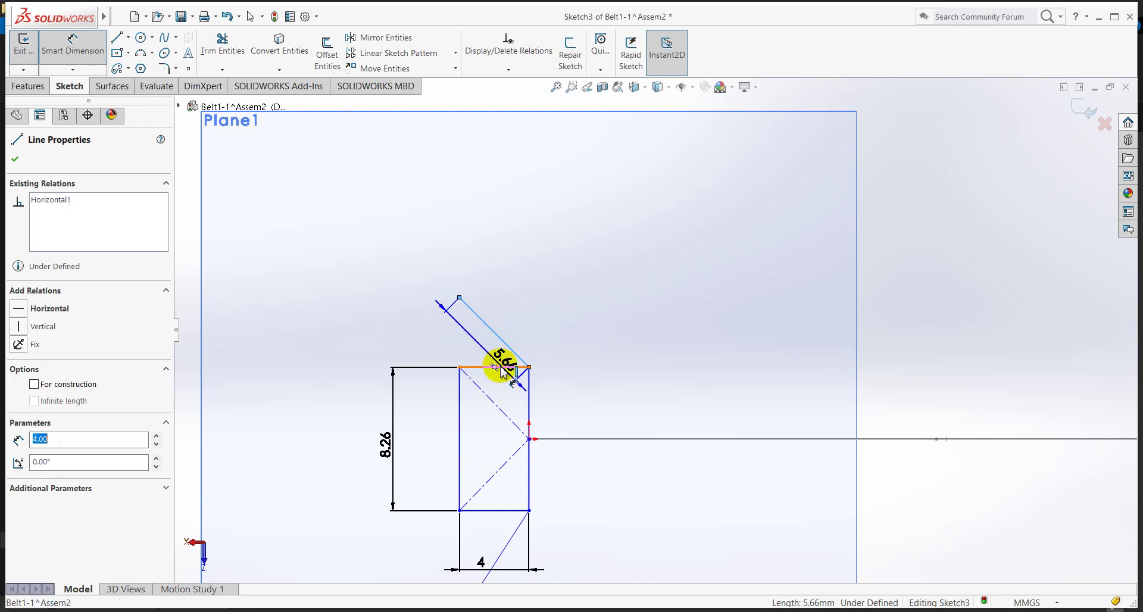
click(502, 368)
click(492, 353)
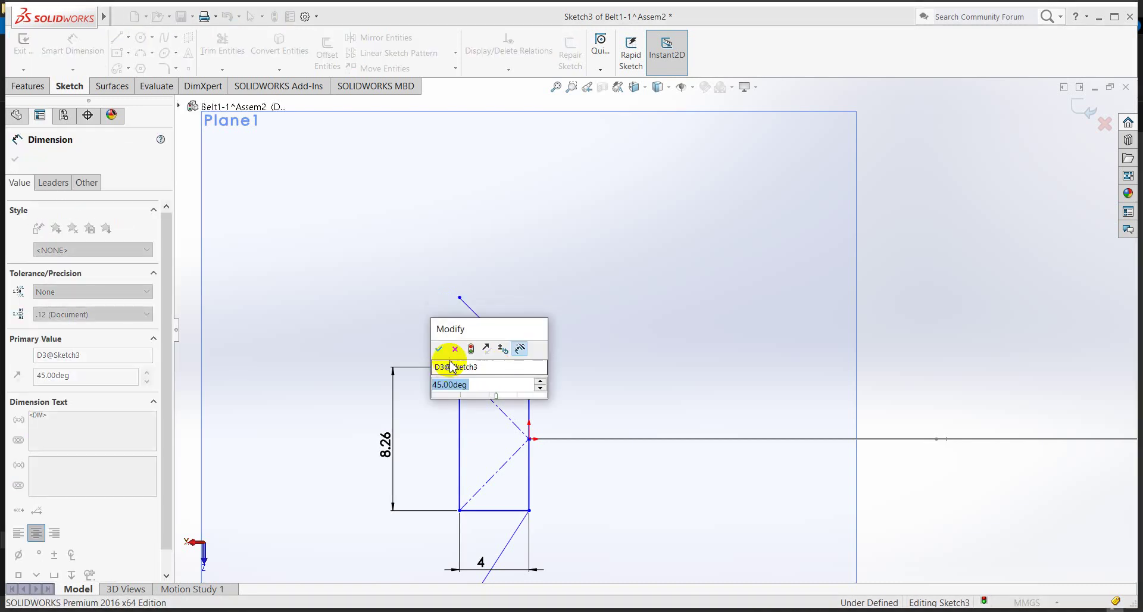
click(441, 350)
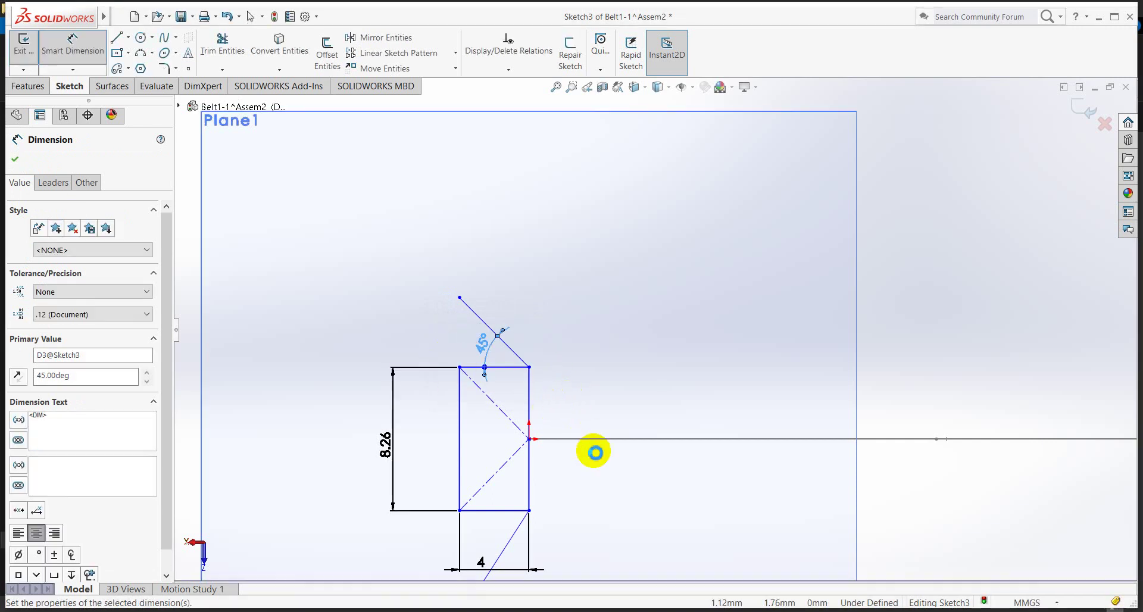
key(z)
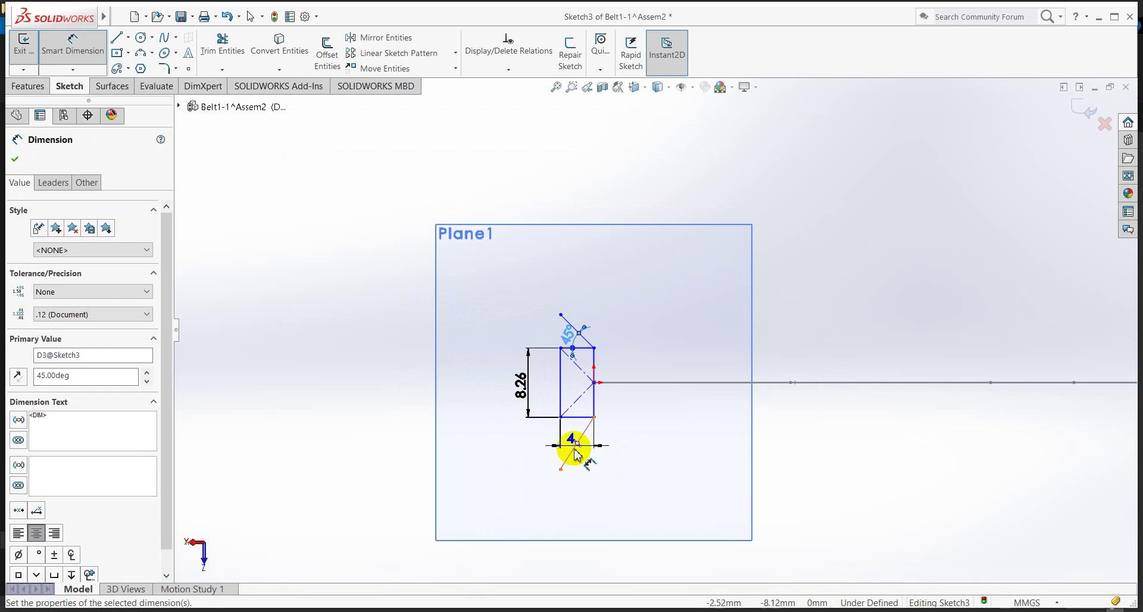
Set the lower slanted line to 45° from the horizontal line.
click(586, 438)
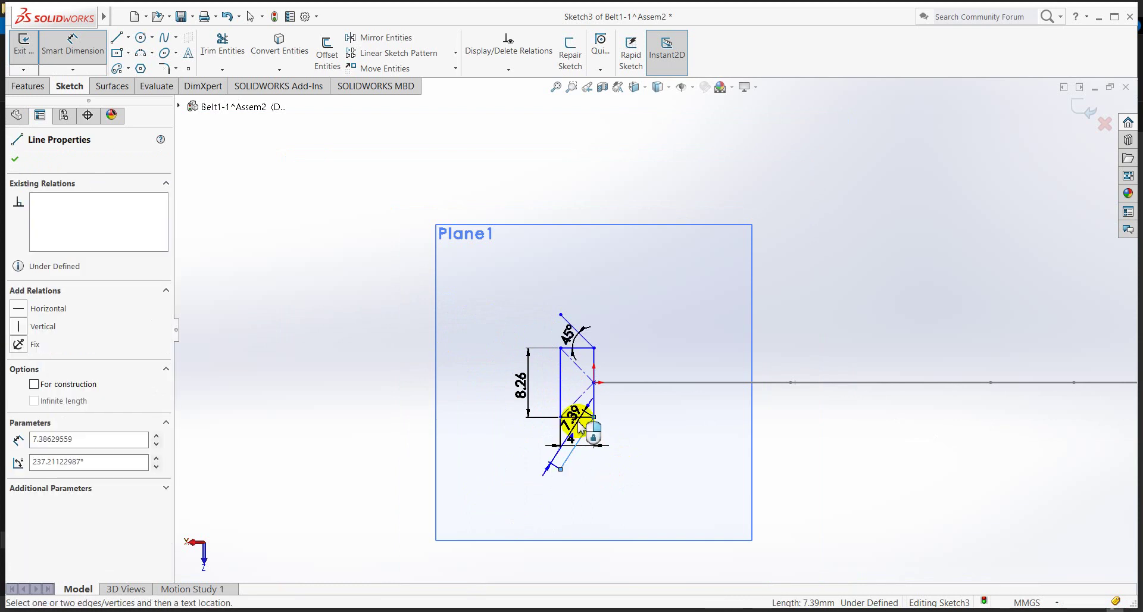
click(585, 418)
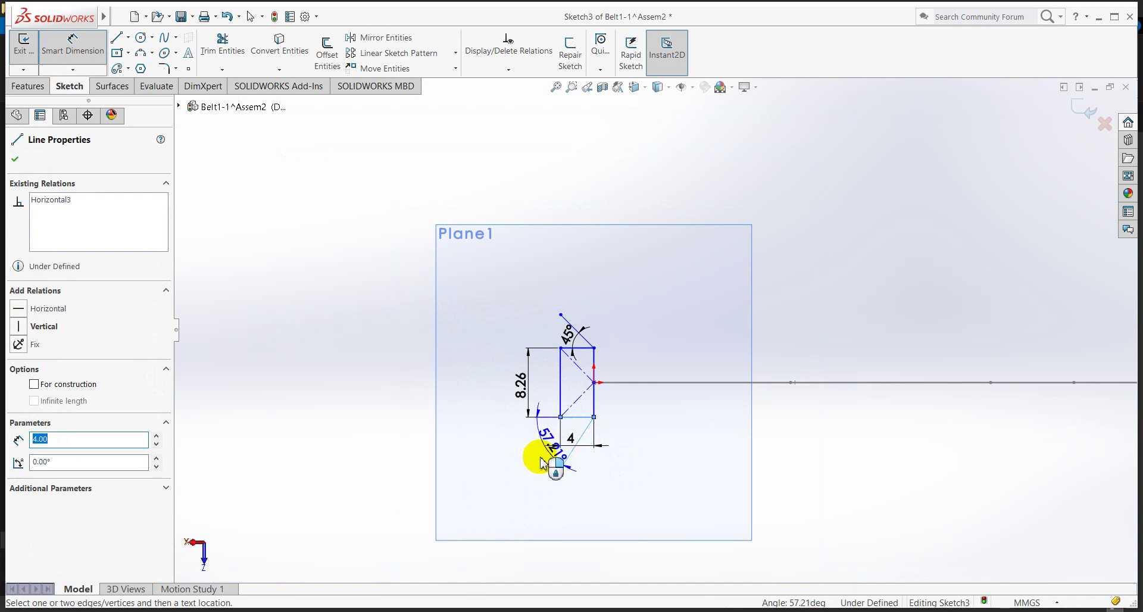
click(505, 481)
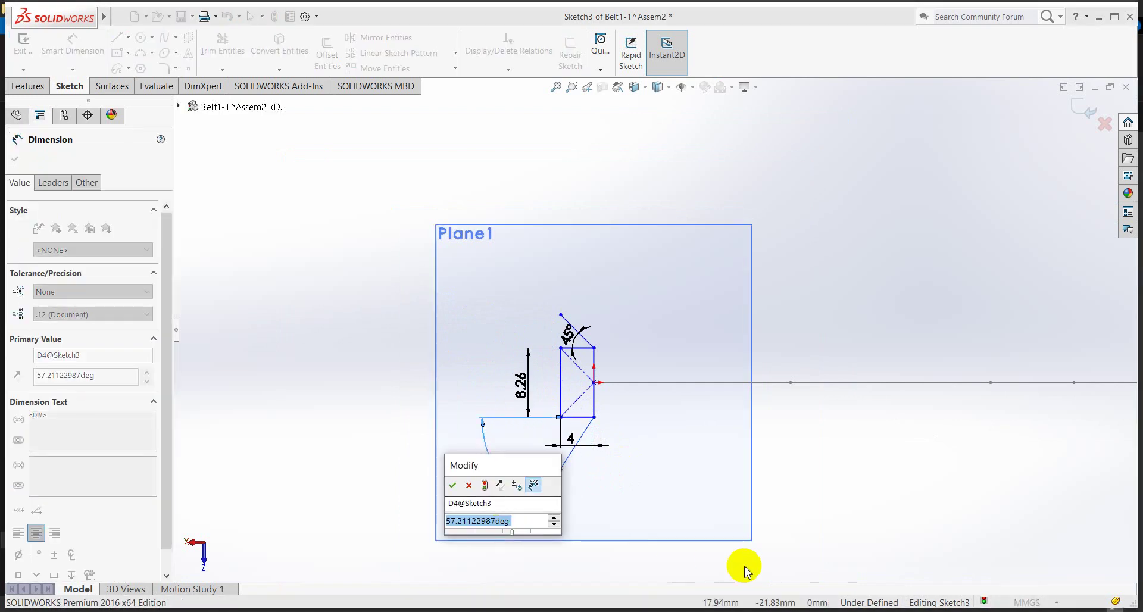
text(45)
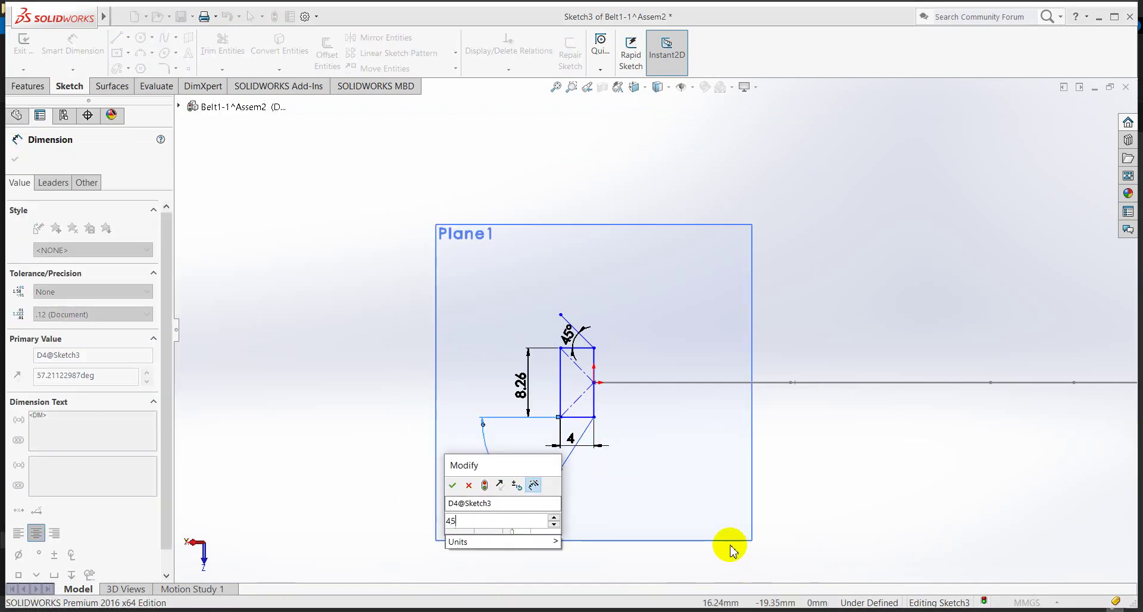
key(Return)
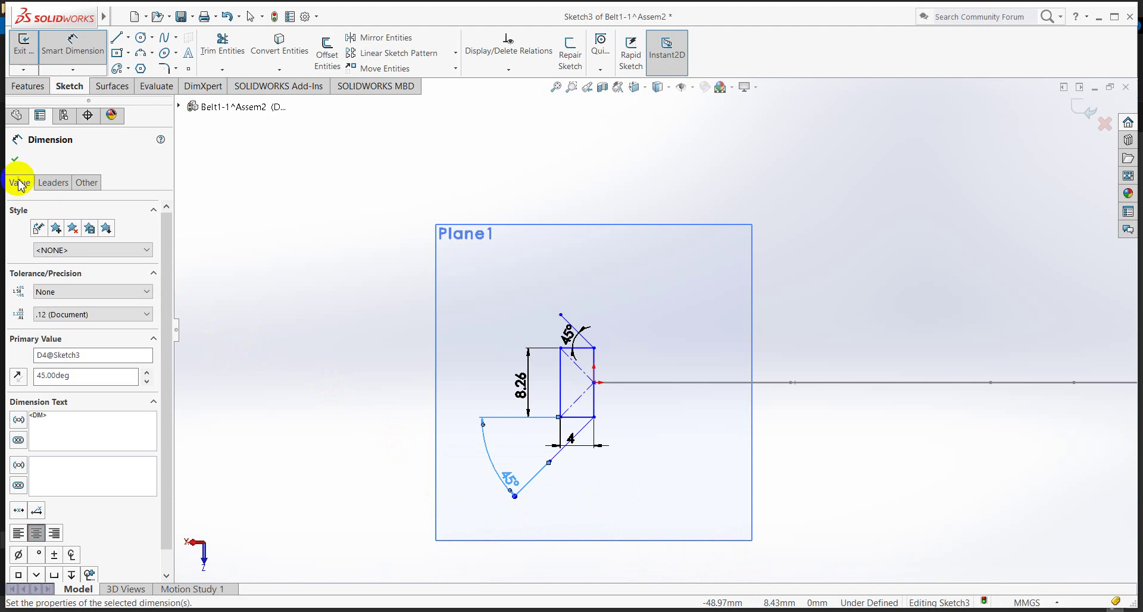
click(15, 159)
scroll(608, 408, down, 2)
scroll(619, 441, down, 2)
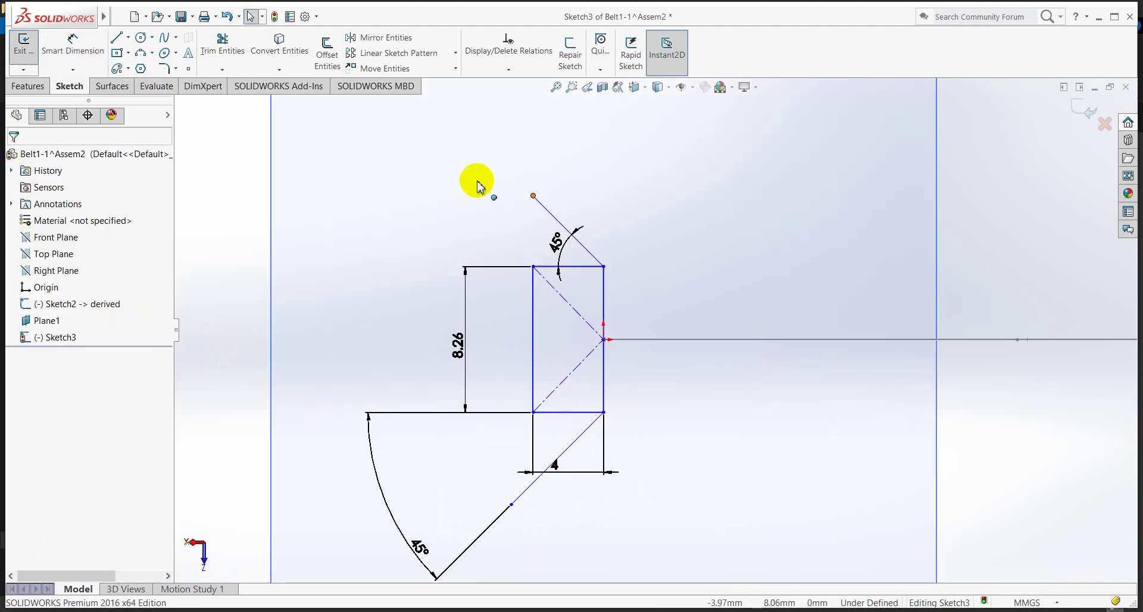
Draw vertical lines extending the left edge up to the upper slant and down past the lower slant.
click(122, 40)
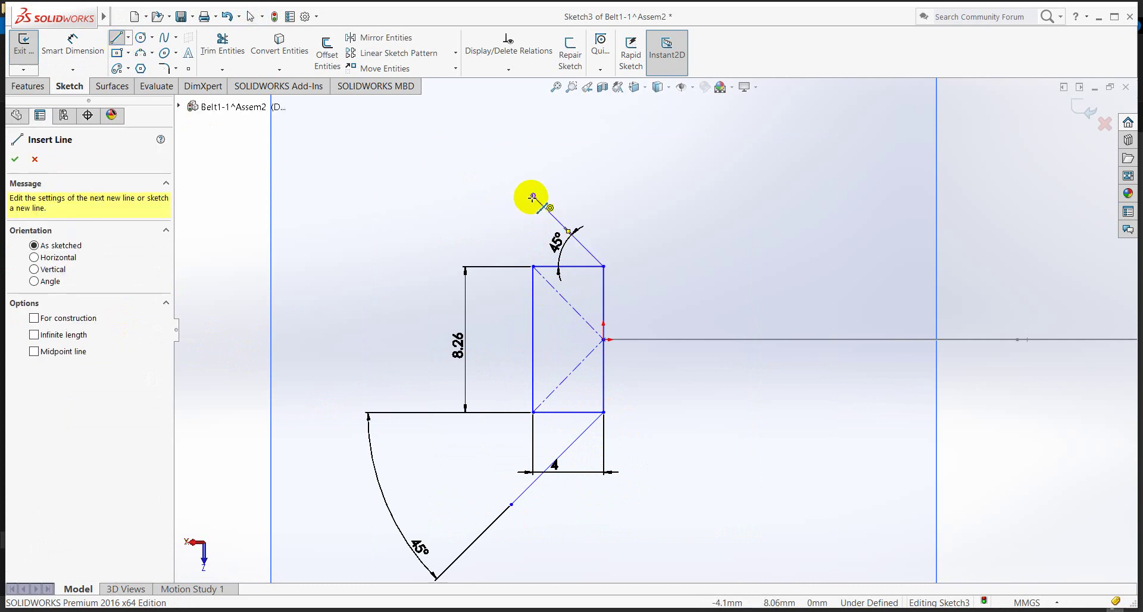
click(531, 199)
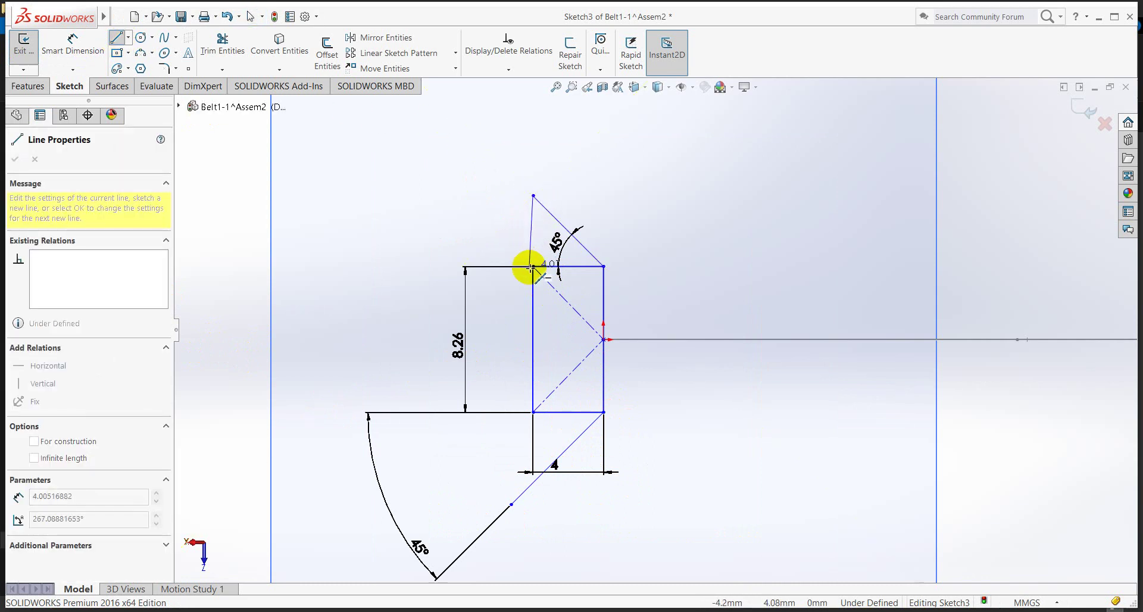
click(533, 266)
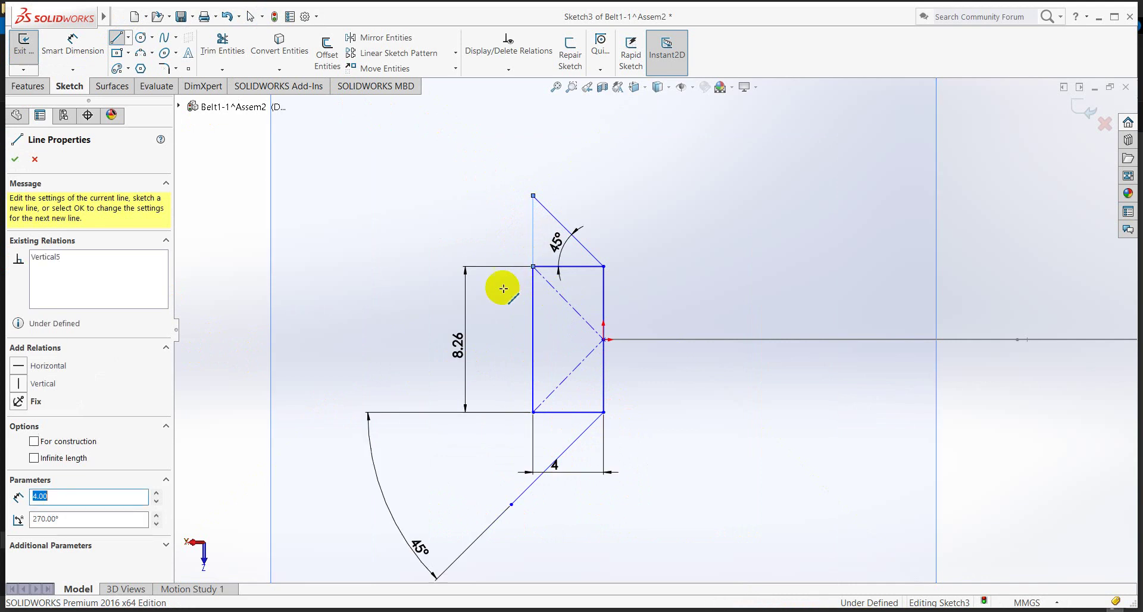
right_click(372, 341)
click(408, 350)
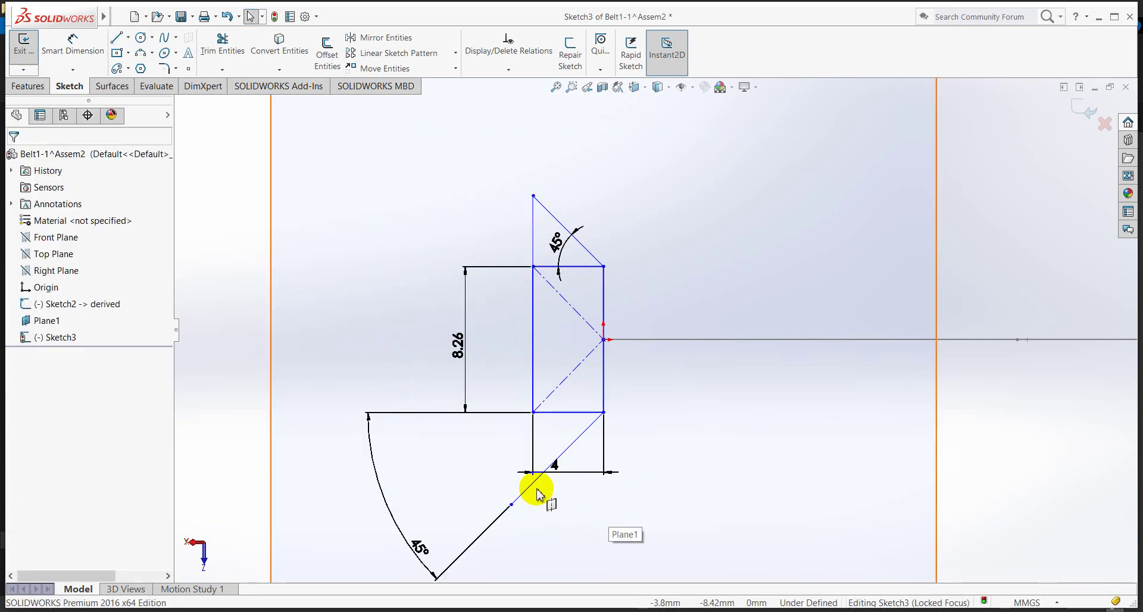
key(l)
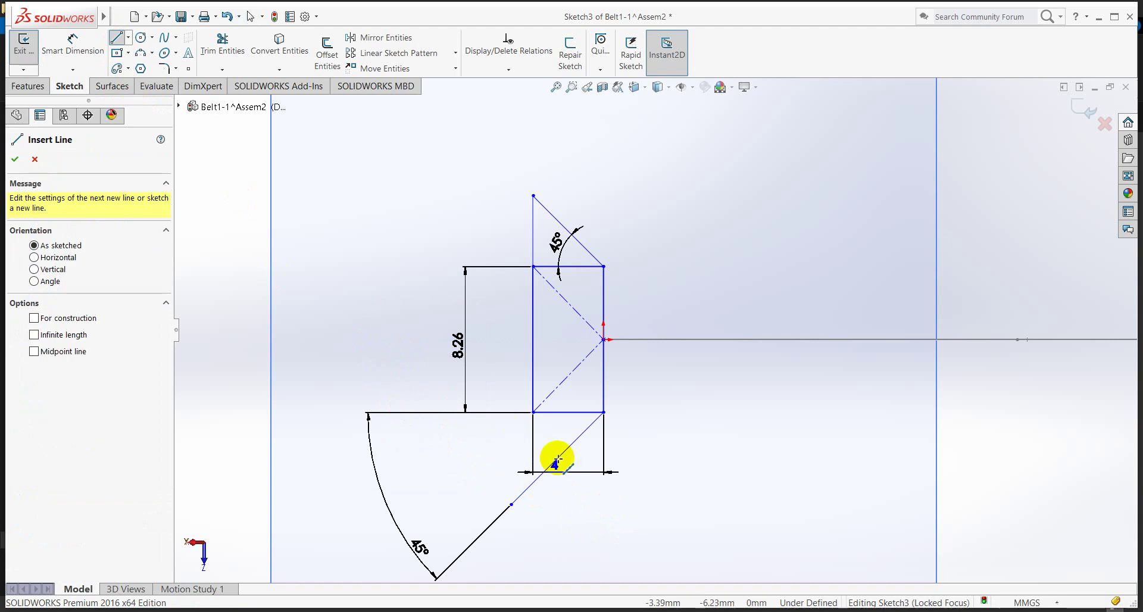
click(534, 412)
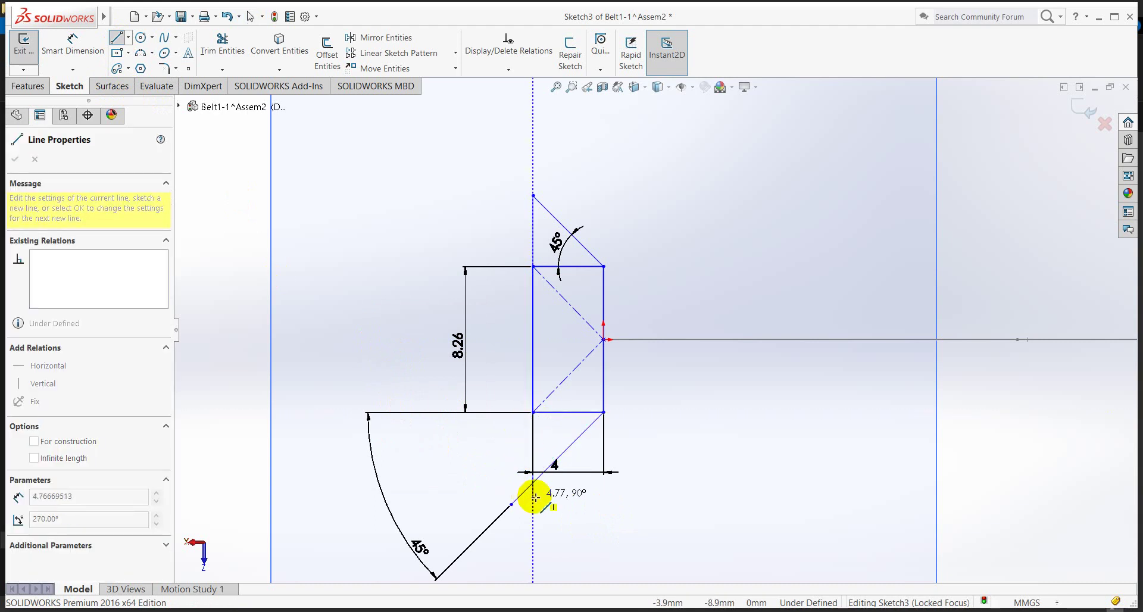
click(534, 528)
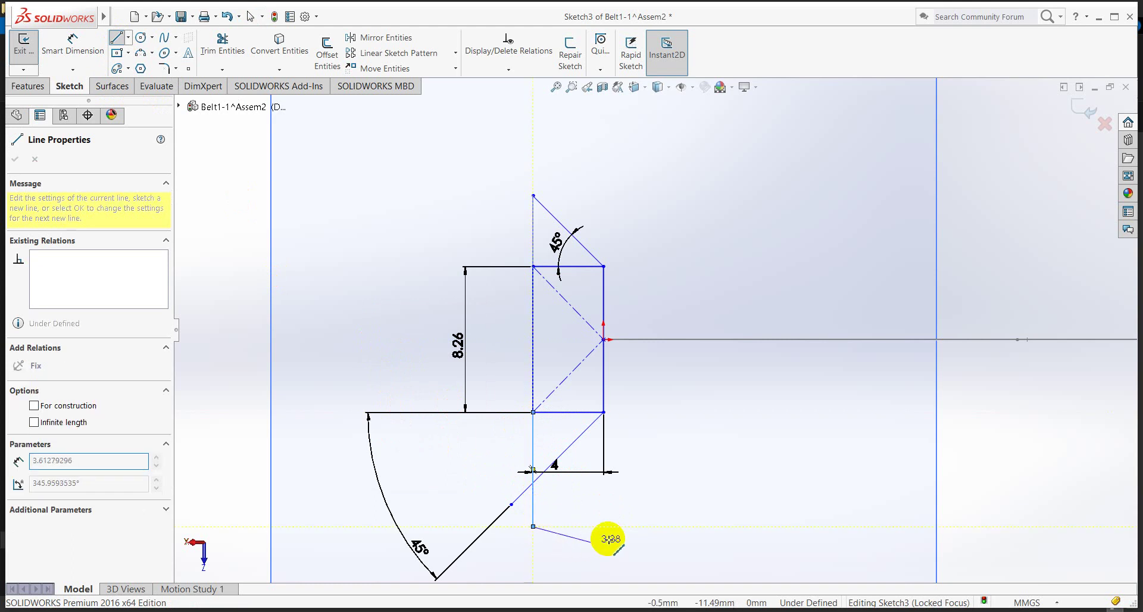
right_click(608, 536)
click(653, 464)
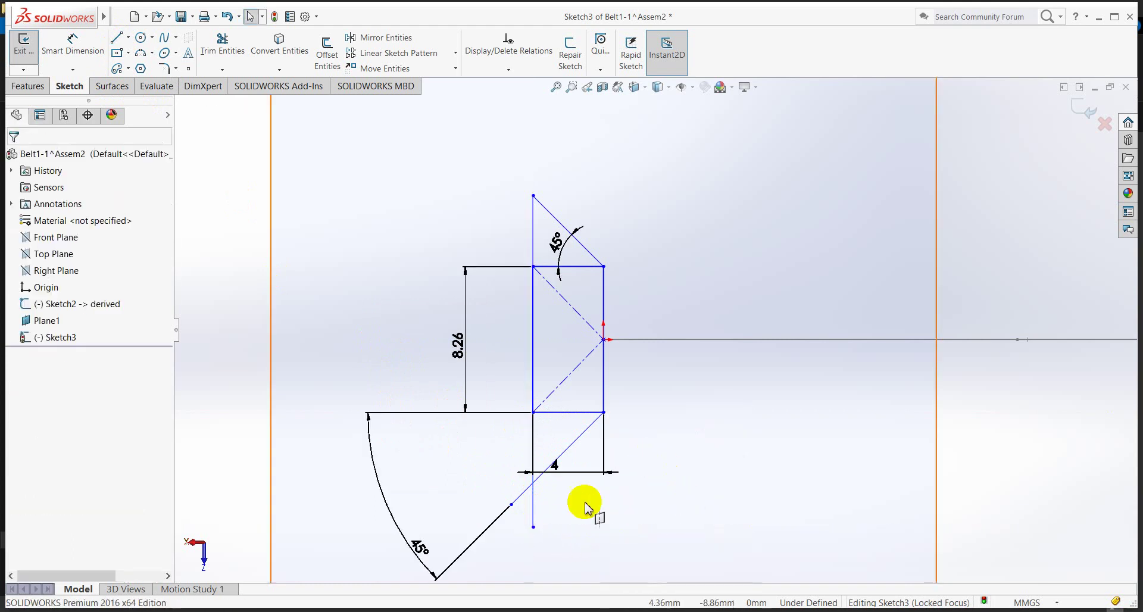
click(221, 48)
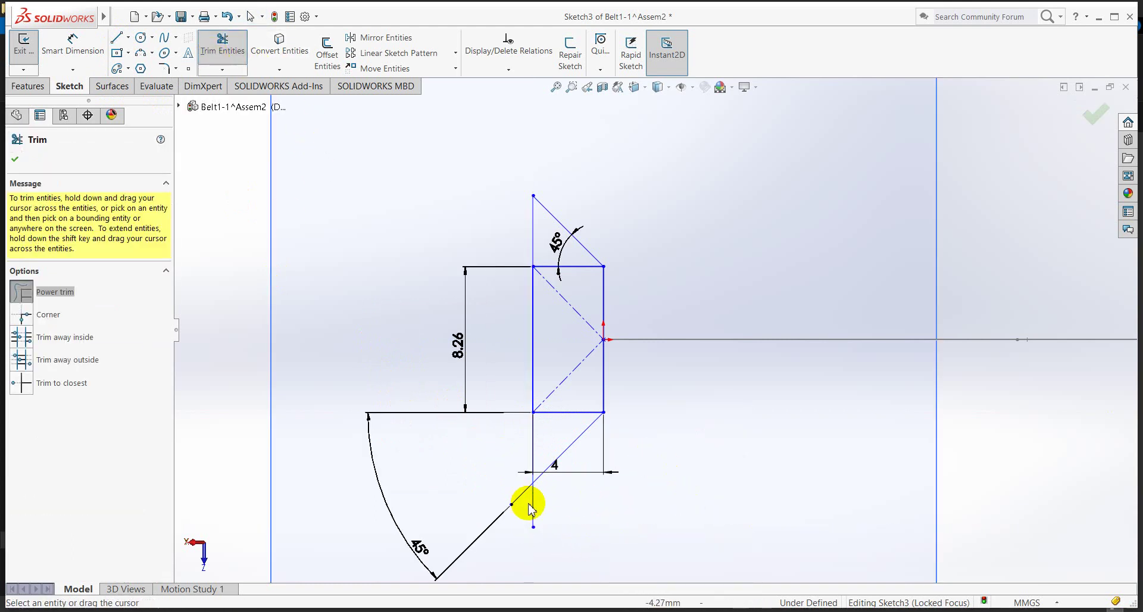
Trim the vertical line's tail below the lower slant and move the upper 45° dimension clear.
drag(525, 492, 539, 501)
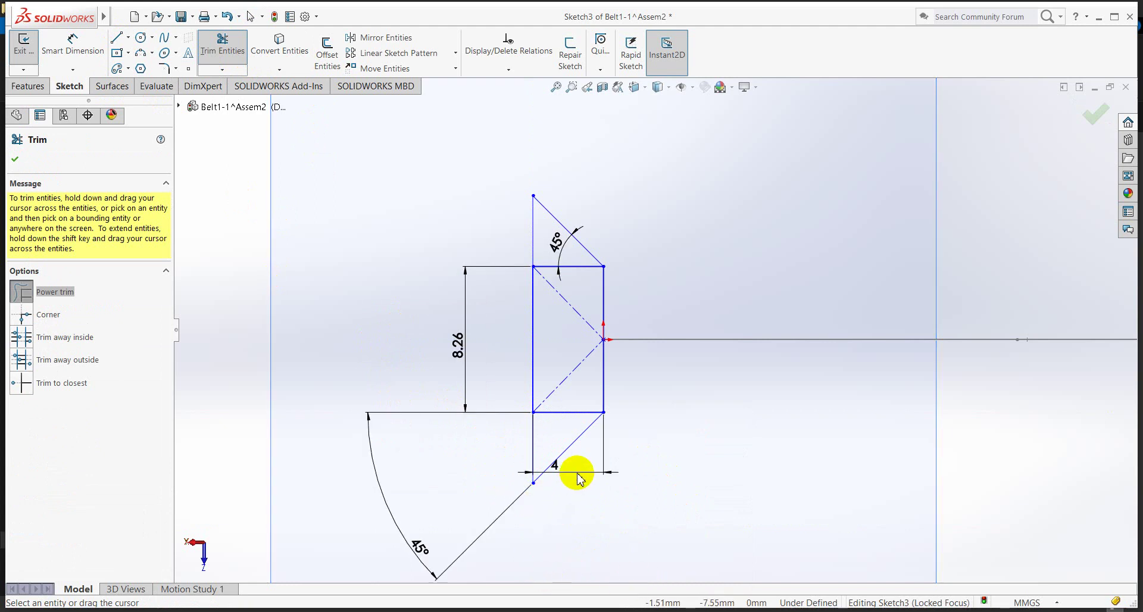
click(13, 167)
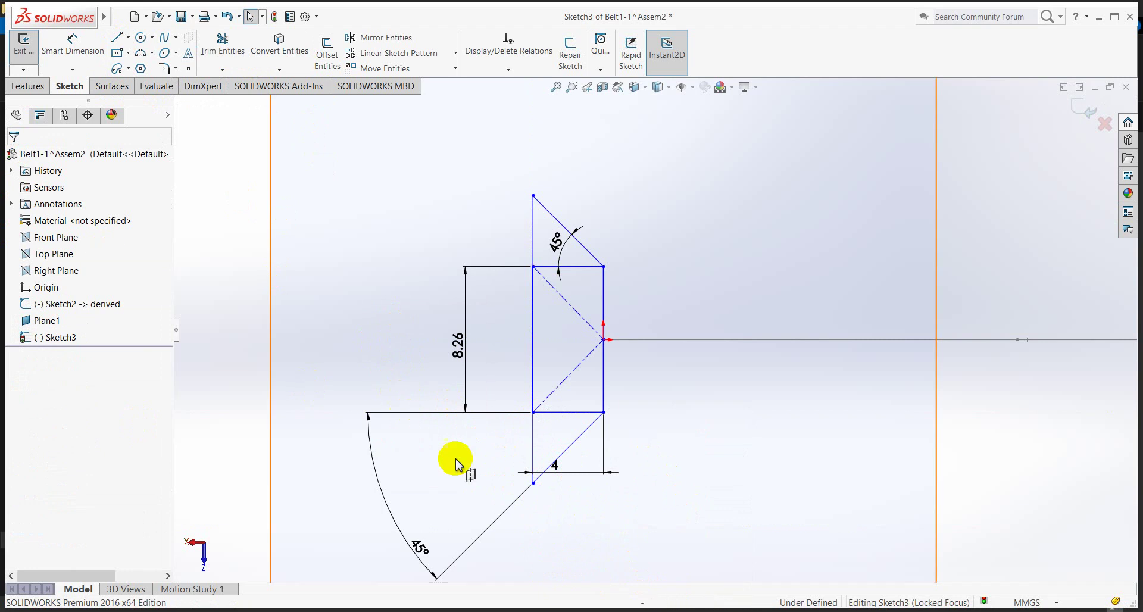
click(579, 475)
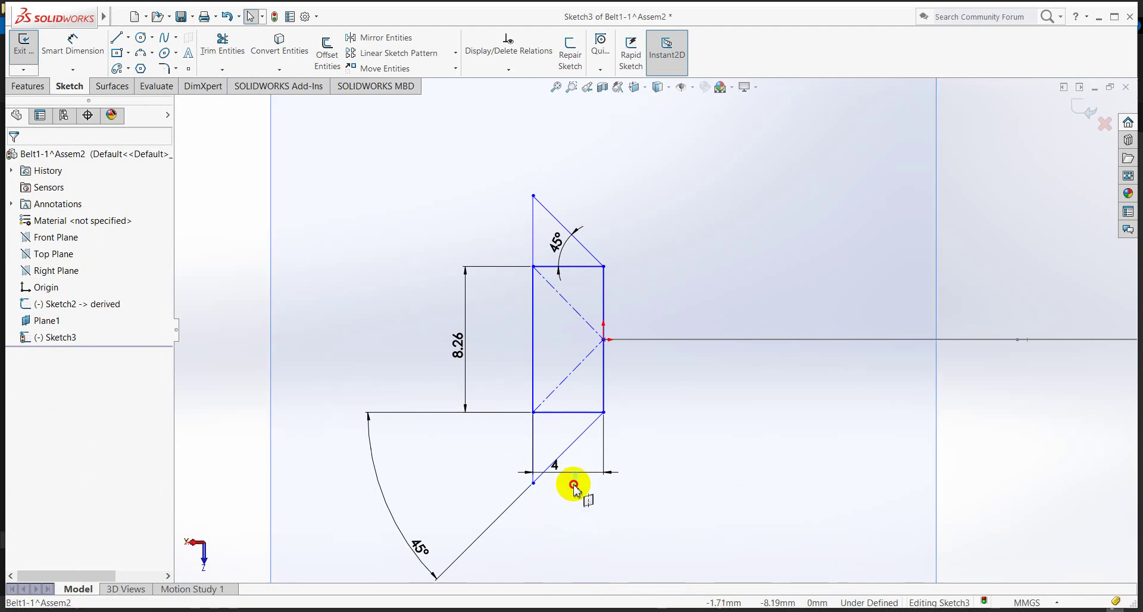
click(564, 509)
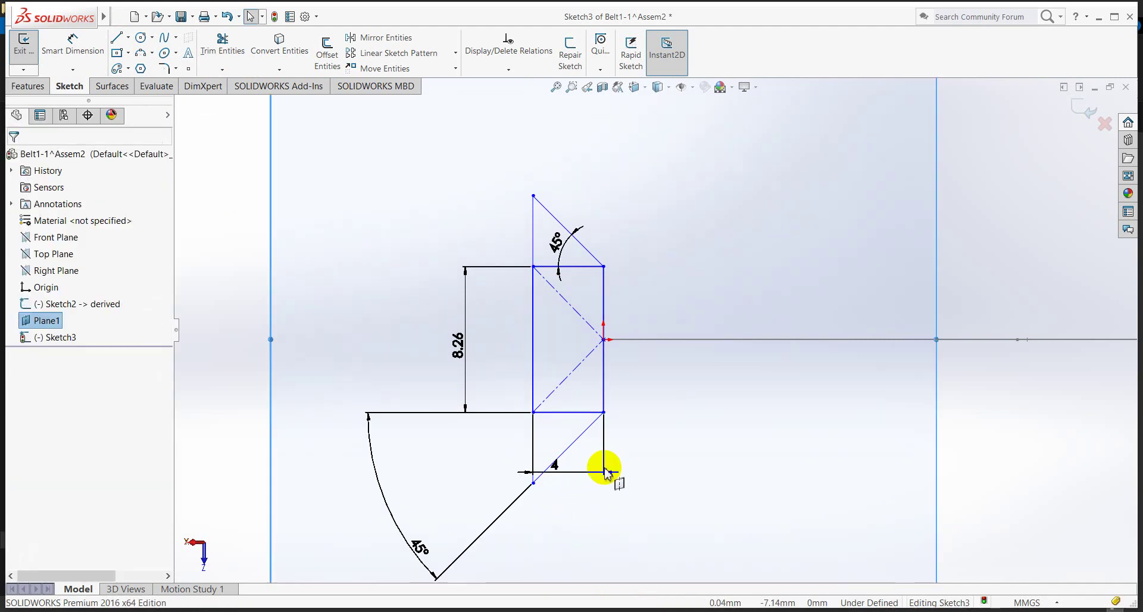
click(201, 389)
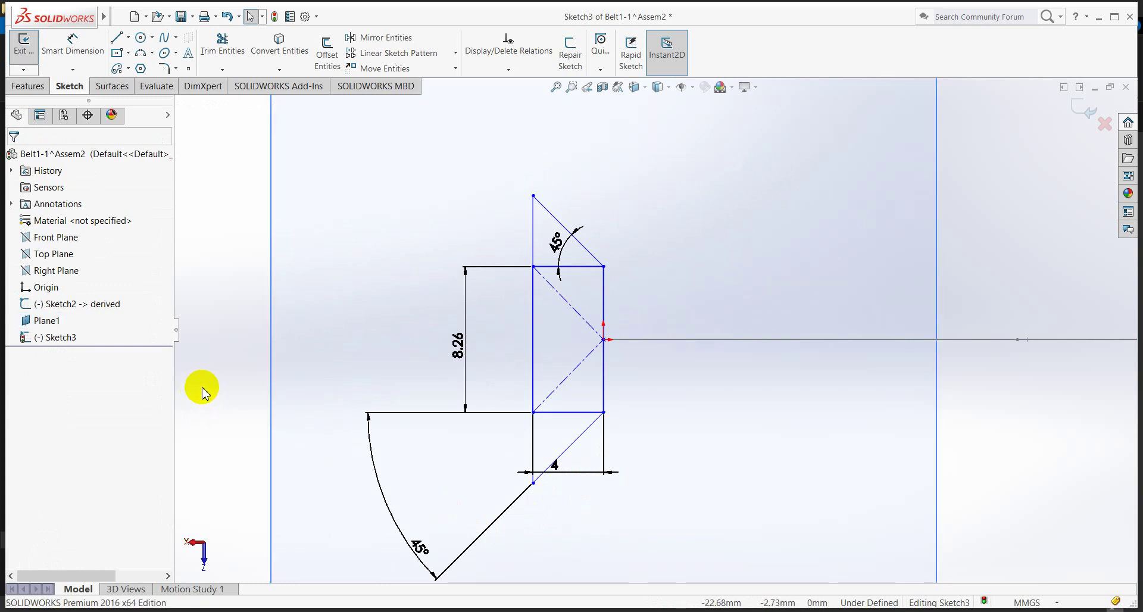
mouse_move(377, 429)
middle_down()
mouse_move(446, 319)
mouse_move(378, 423)
middle_up()
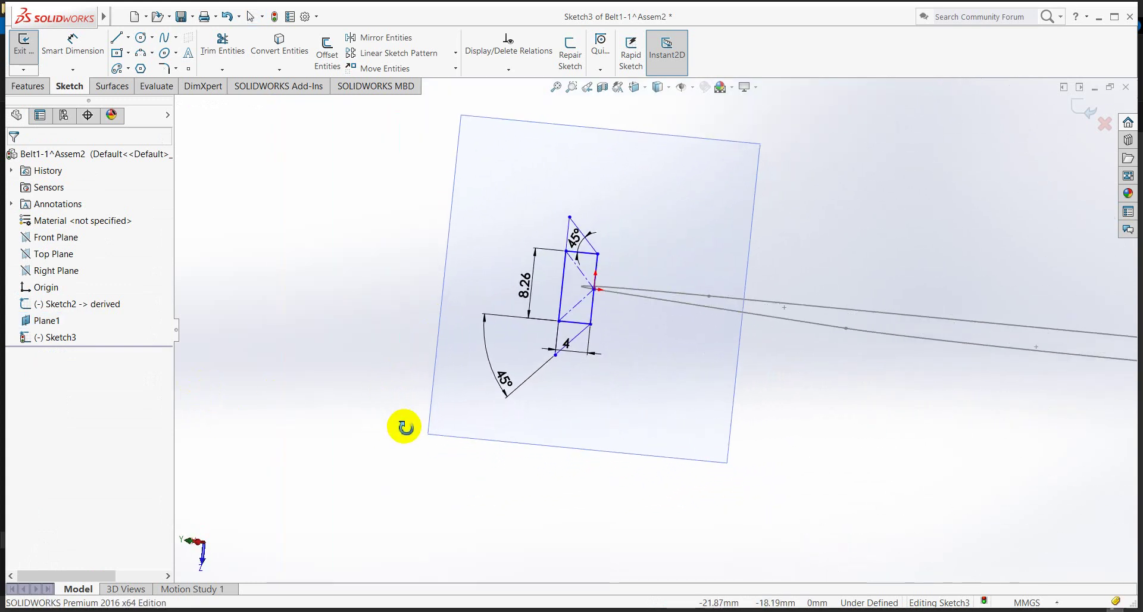
scroll(622, 317, down, 3)
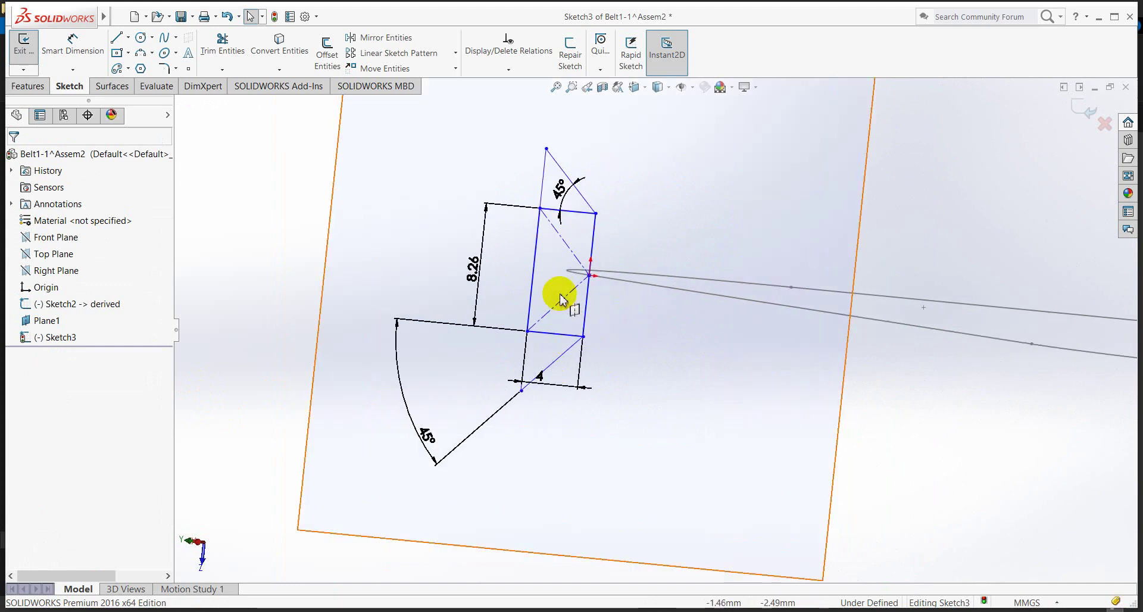
drag(559, 201, 512, 149)
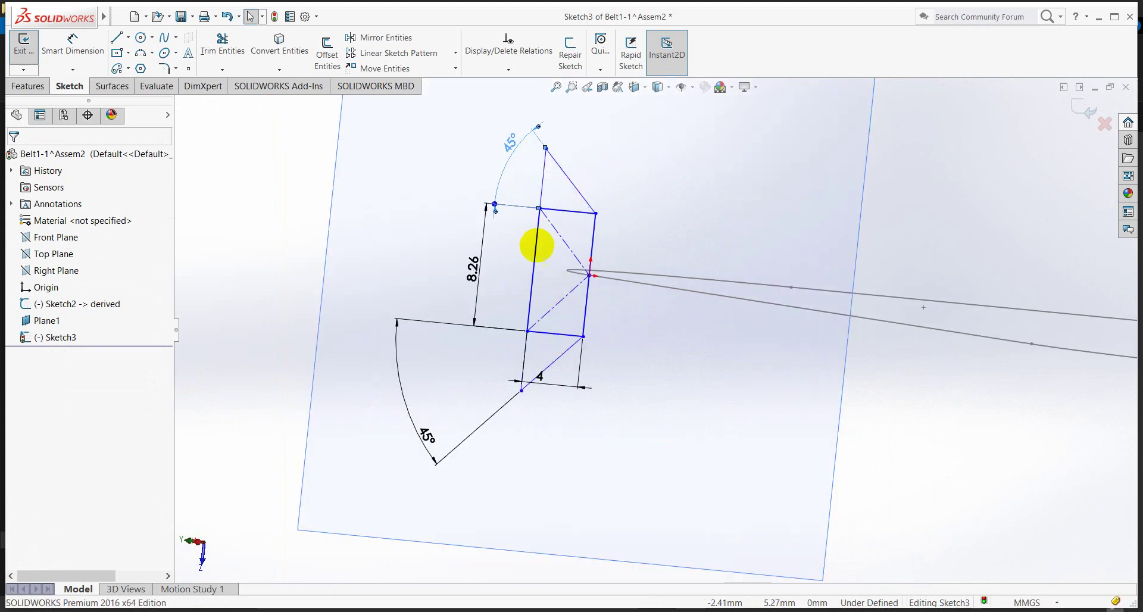
click(637, 390)
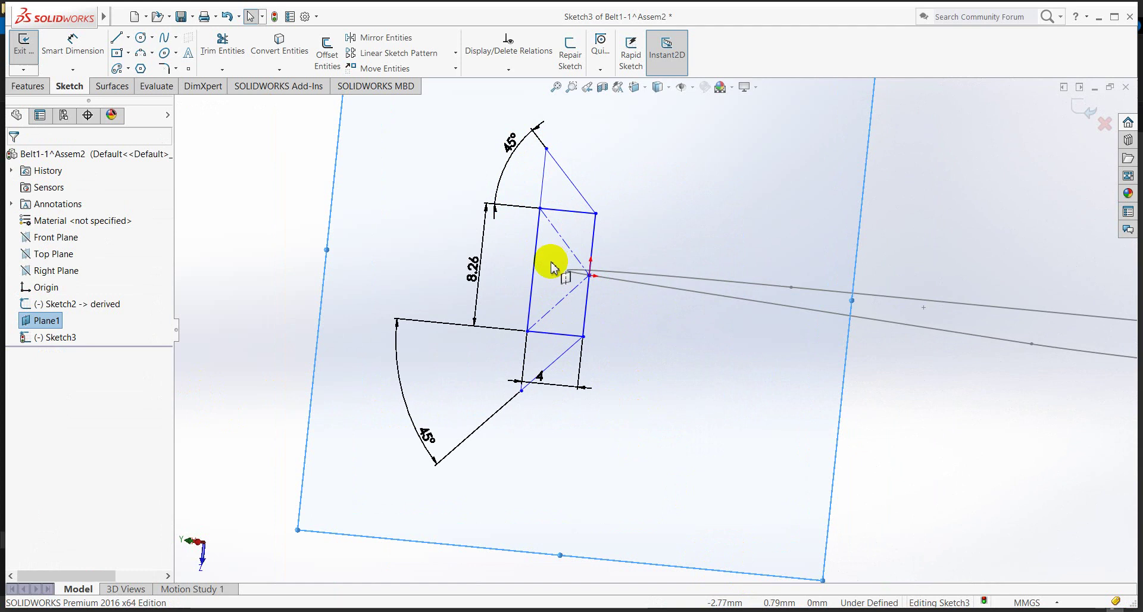
Trim the diagonal's upper part and the rectangle's top and bottom edges, leaving a closed profile.
click(231, 51)
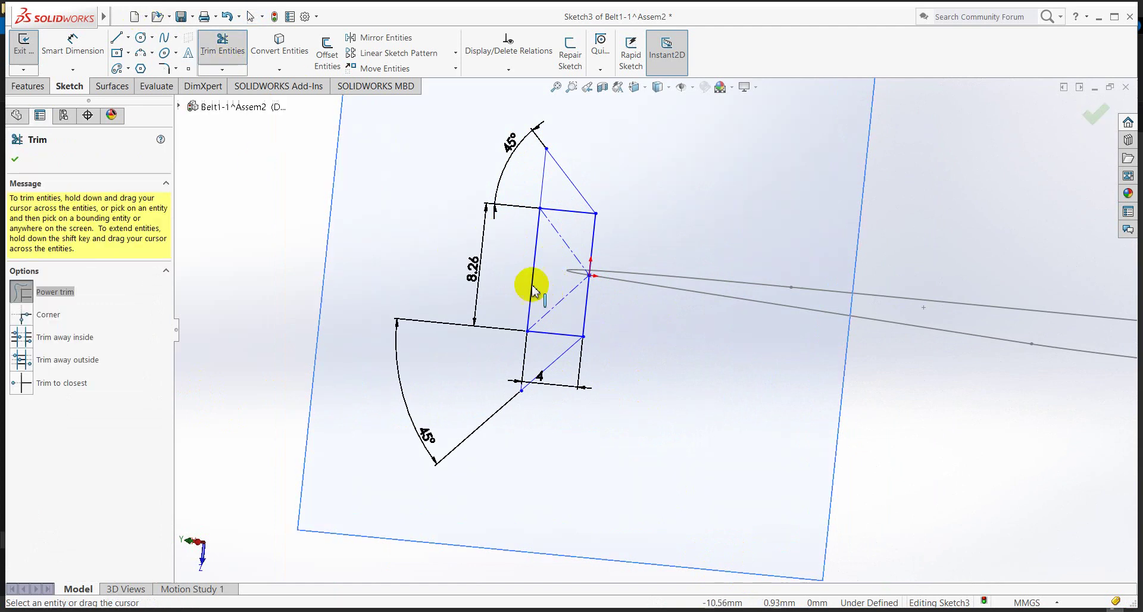
drag(557, 235, 543, 275)
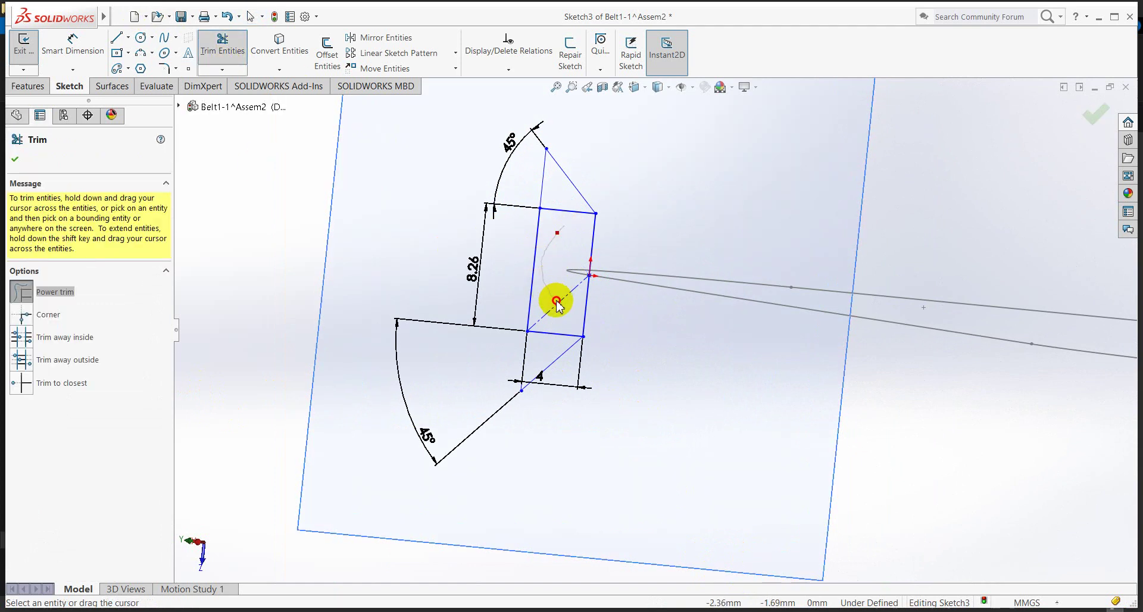
drag(561, 318, 560, 191)
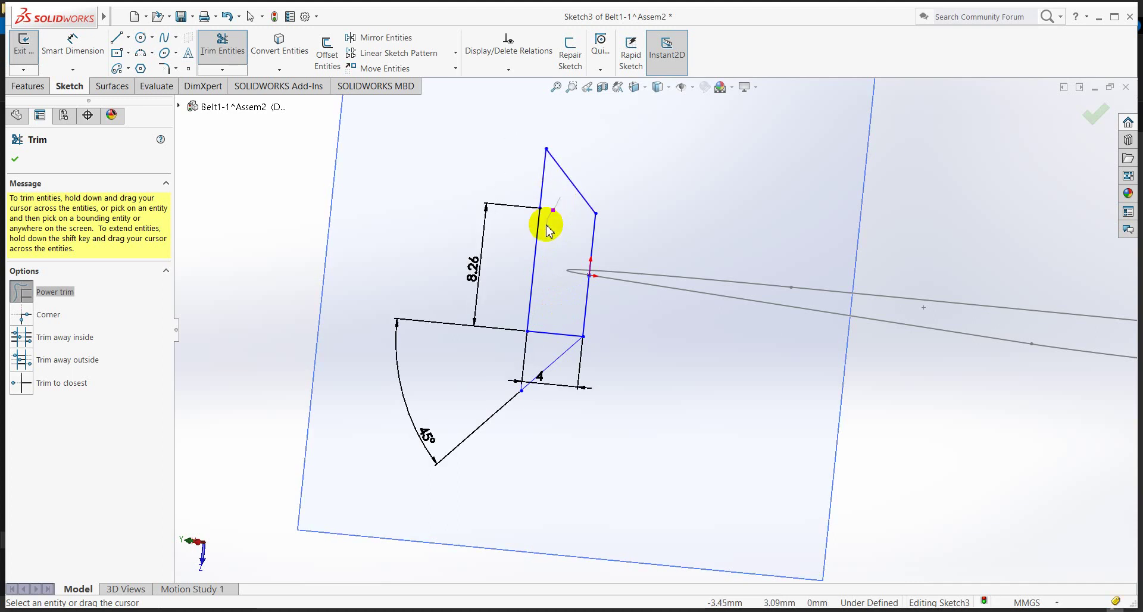
drag(558, 329, 543, 344)
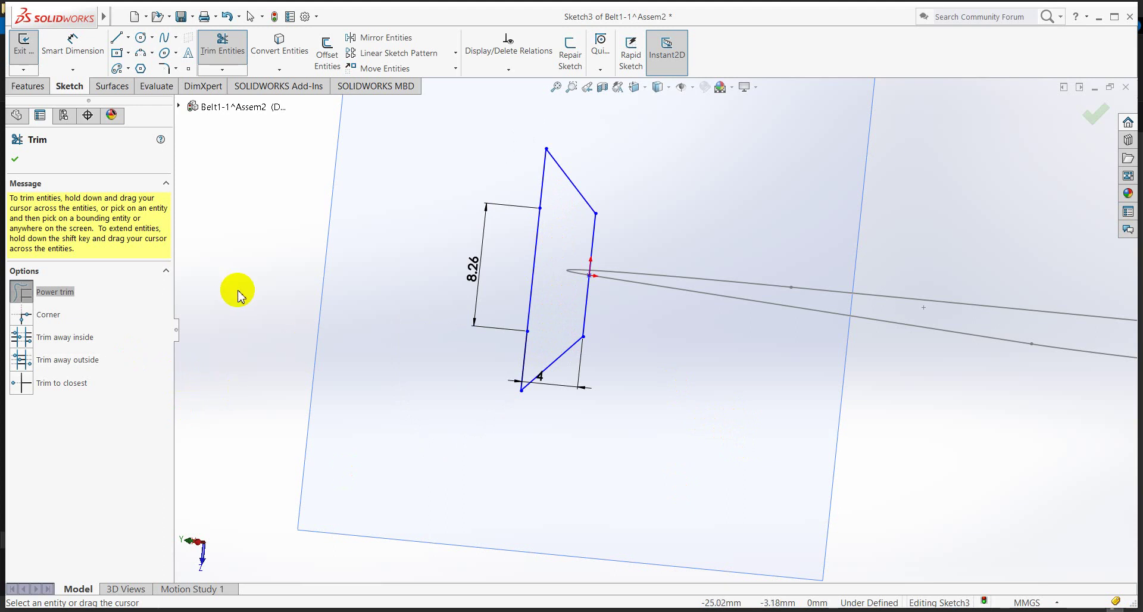
click(16, 161)
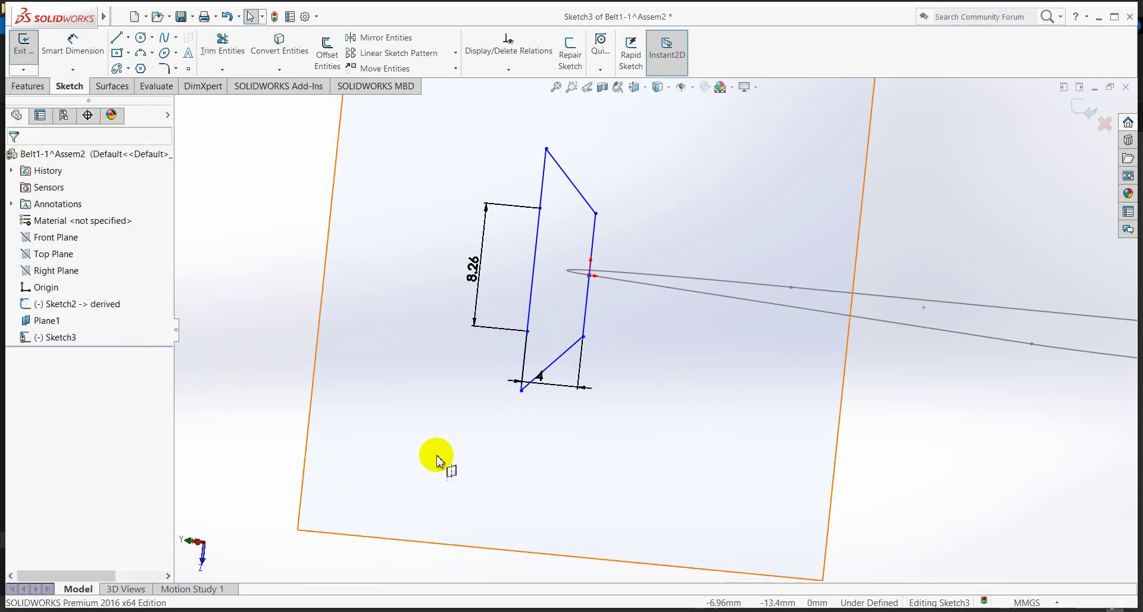
click(70, 338)
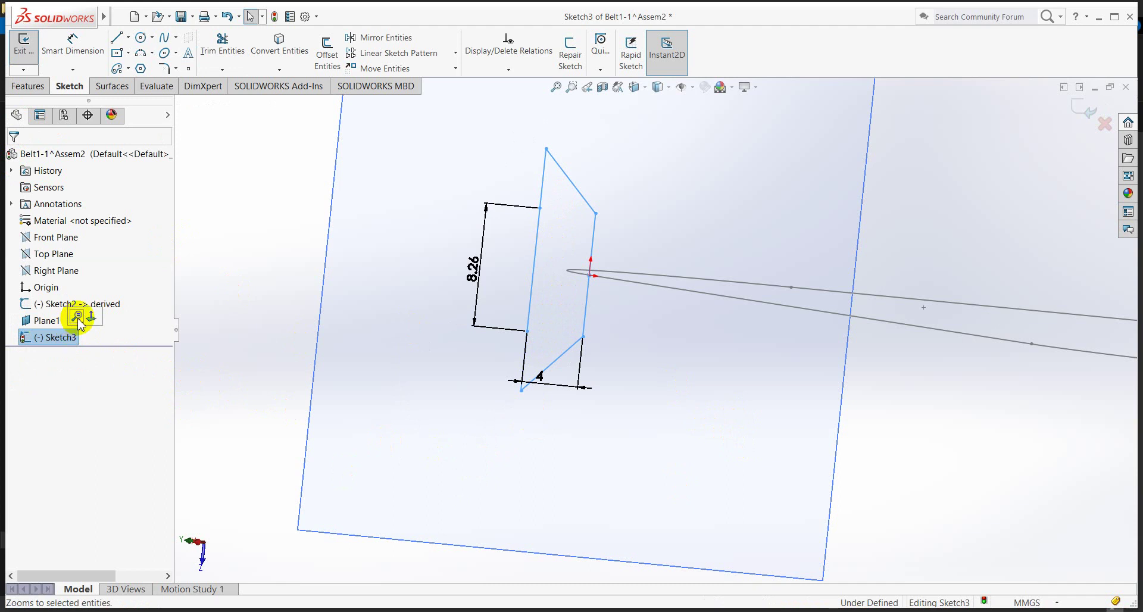
View Sketch3 normal-to and drag its 4 mm width dimension below the trapezoid.
click(91, 317)
scroll(619, 341, down, 5)
scroll(542, 286, down, 4)
scroll(713, 445, down, 1)
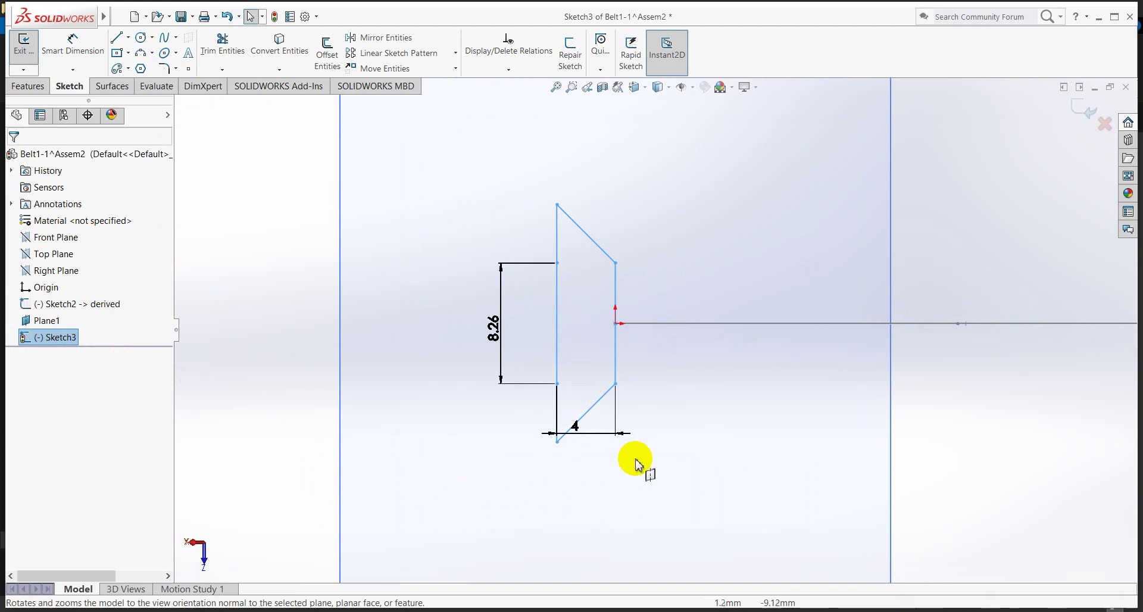
click(593, 455)
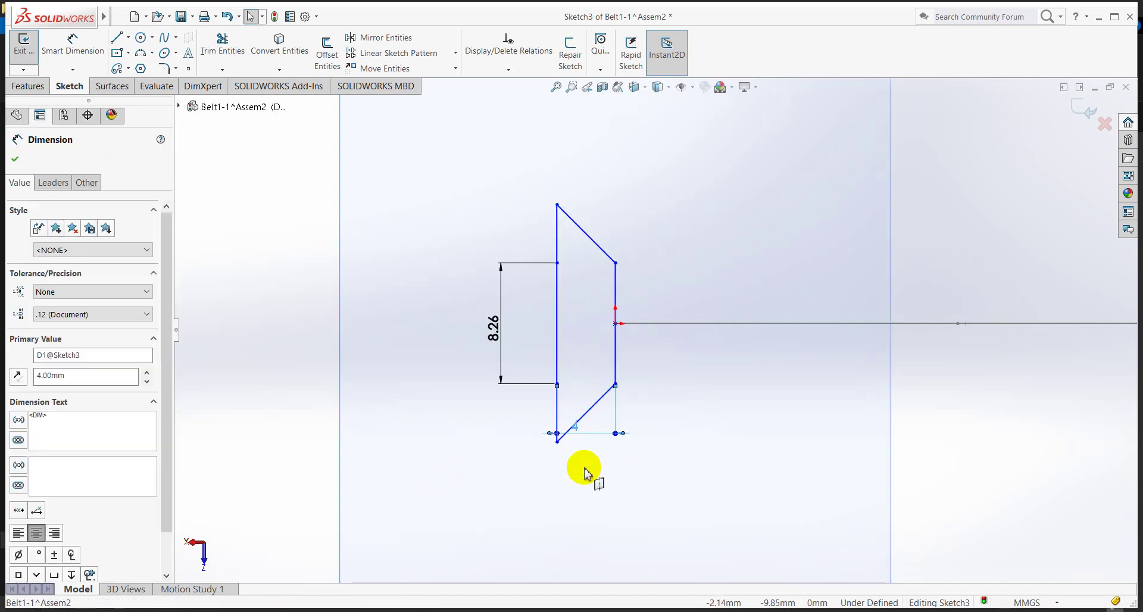
drag(573, 436, 574, 472)
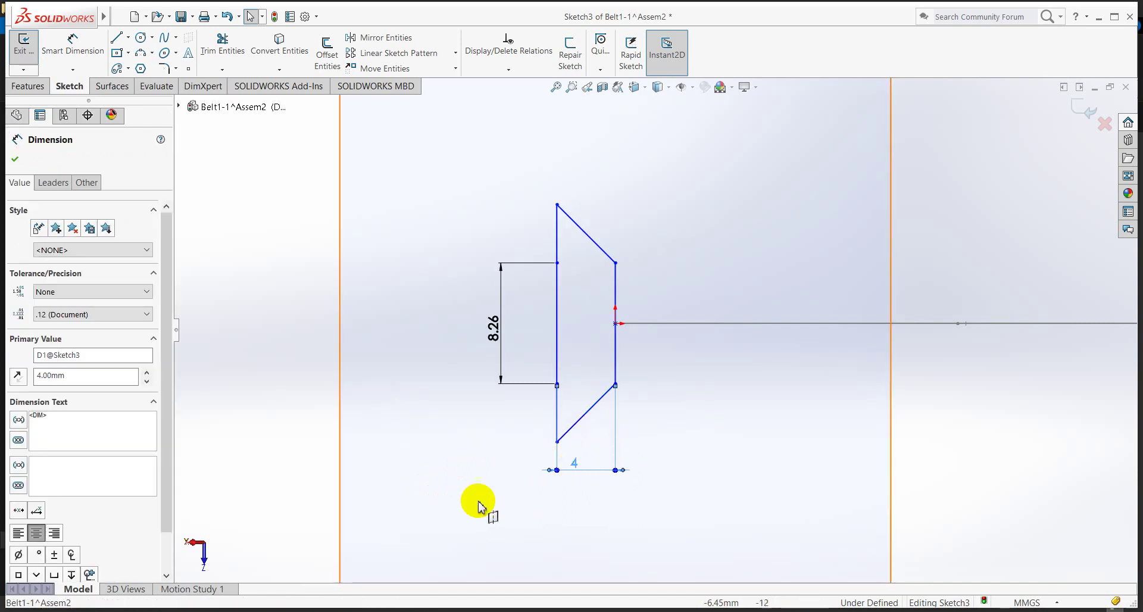
click(303, 425)
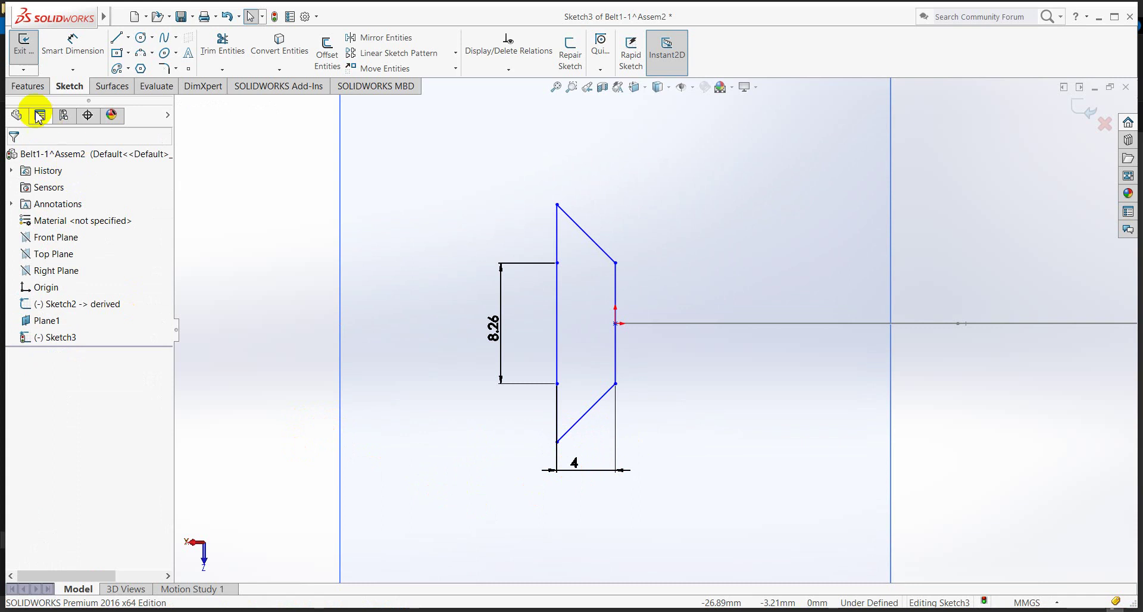
click(26, 87)
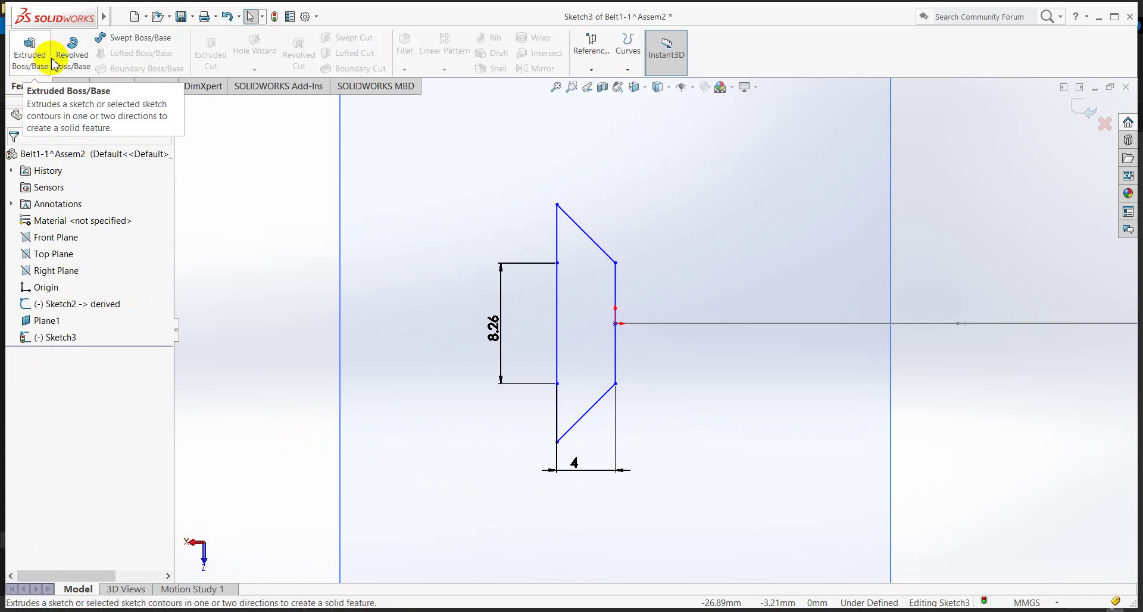
Sweep the Sketch3 profile along the Sketch2 path to create Sweep1.
click(114, 43)
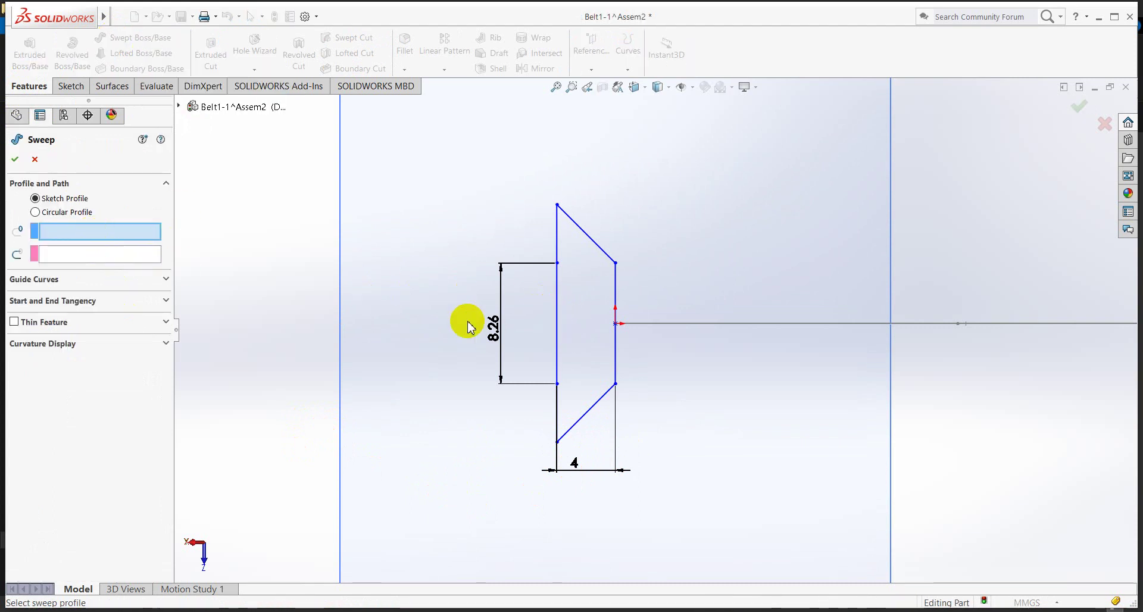
click(179, 108)
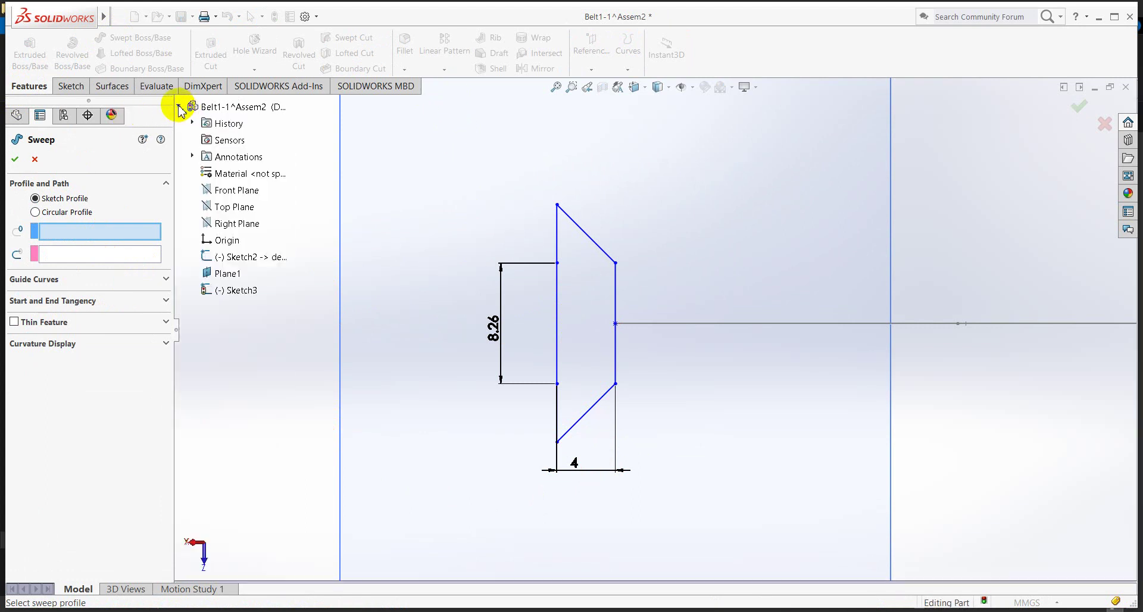
click(233, 291)
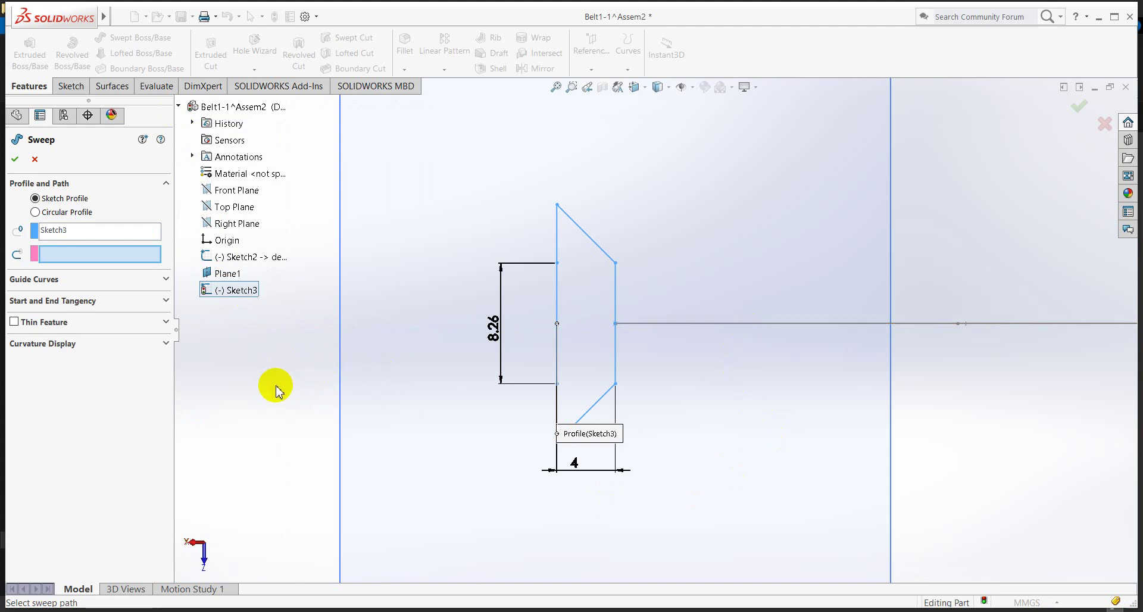
click(653, 331)
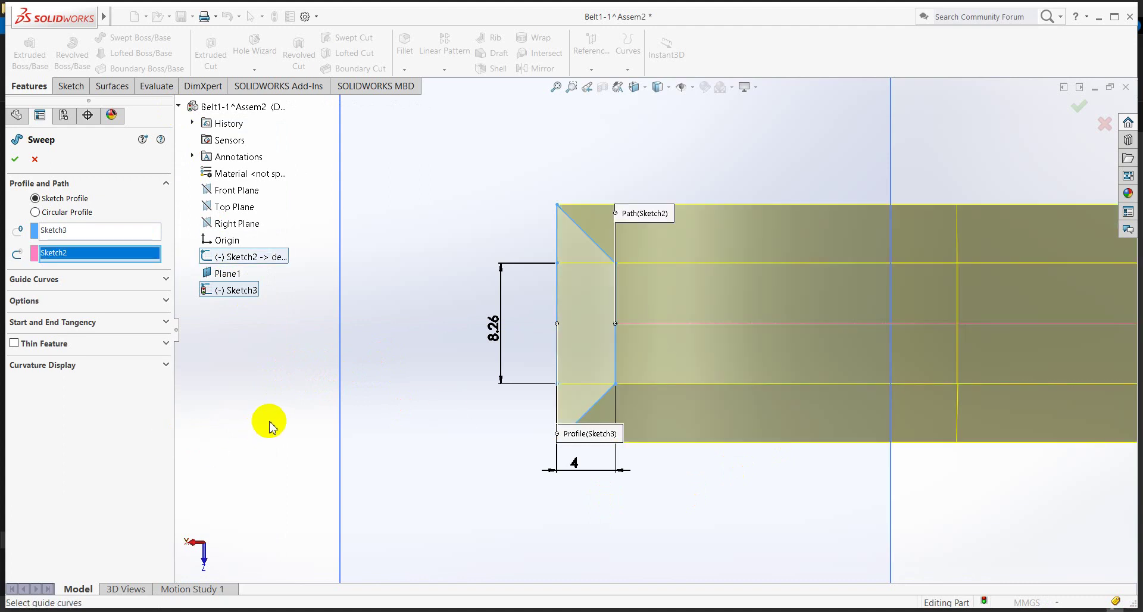
click(14, 161)
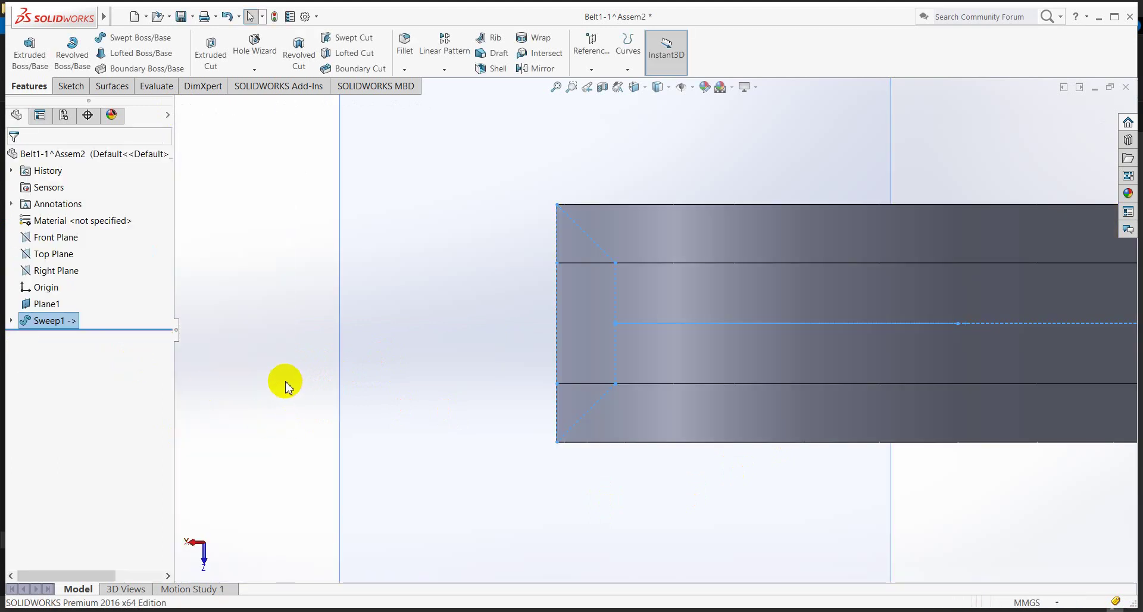
Orbit and tilt the view to inspect the complete Sweep1 belt loop.
mouse_move(536, 454)
middle_down()
mouse_move(562, 347)
mouse_move(554, 320)
middle_up()
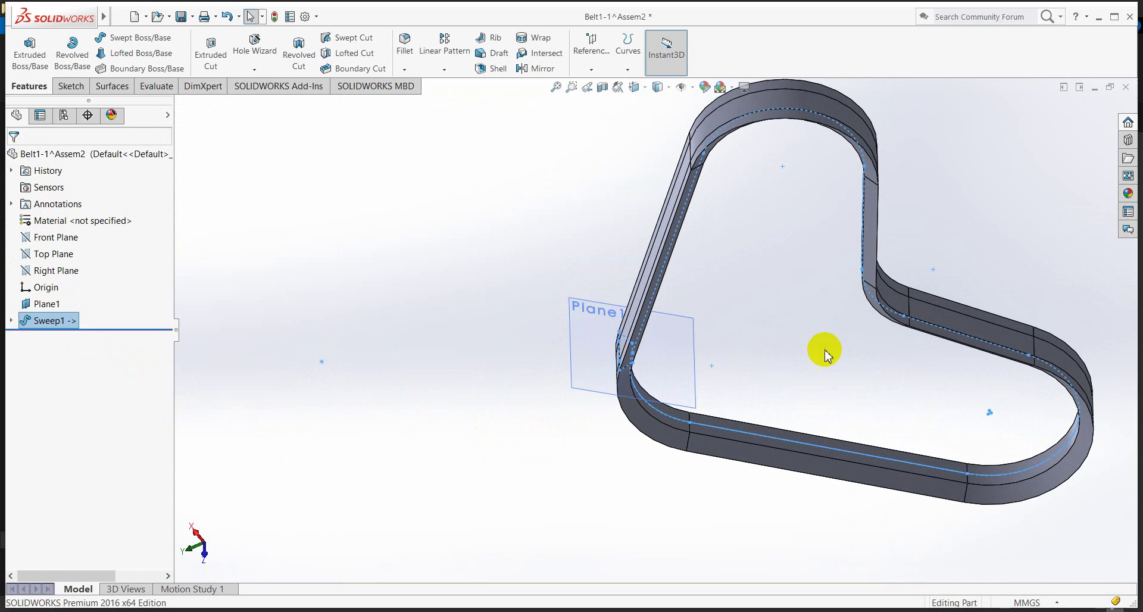
mouse_move(824, 378)
middle_down()
mouse_move(773, 332)
mouse_move(735, 362)
mouse_move(768, 326)
mouse_move(773, 416)
mouse_move(824, 443)
mouse_move(825, 455)
middle_up()
Reopen Sketch3 under Sweep1, exit to rebuild the belt, and stop editing the belt part.
scroll(656, 309, down, 2)
scroll(651, 321, down, 5)
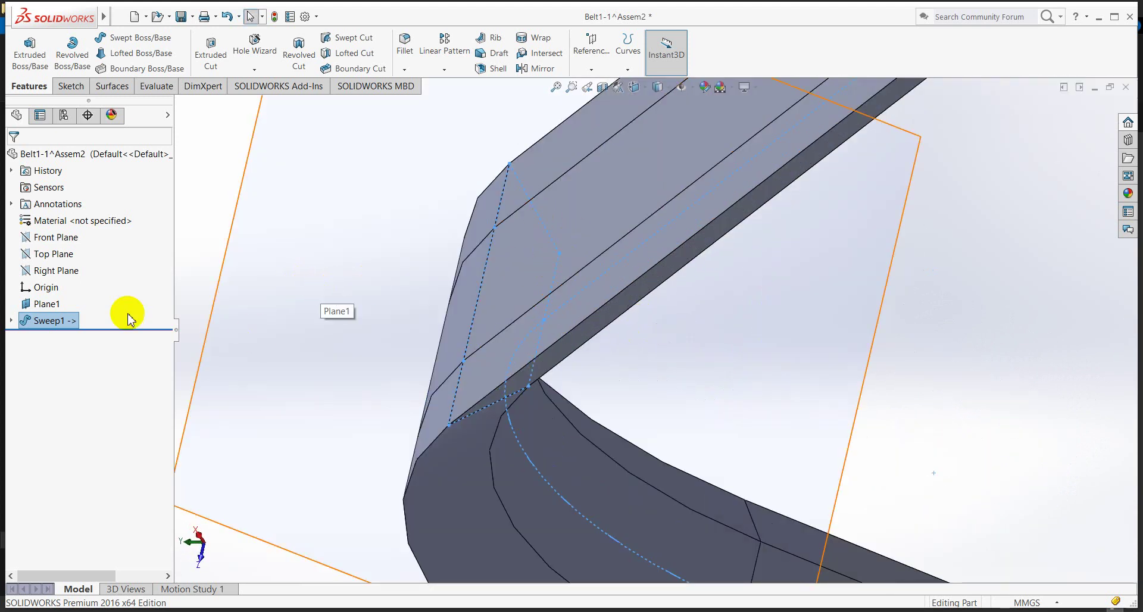
click(12, 321)
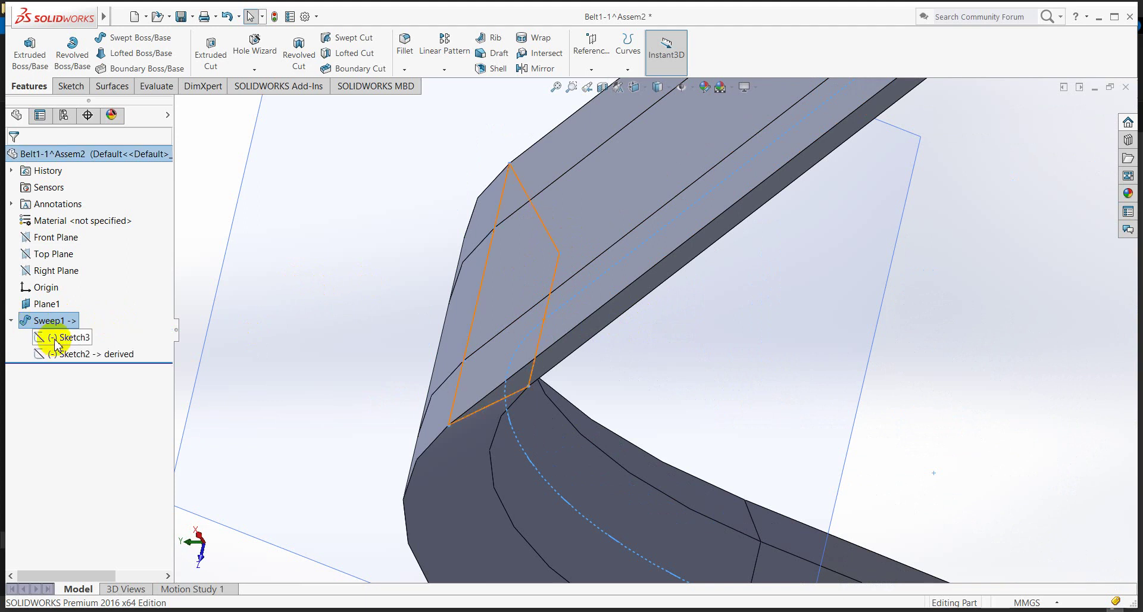
click(55, 343)
click(63, 307)
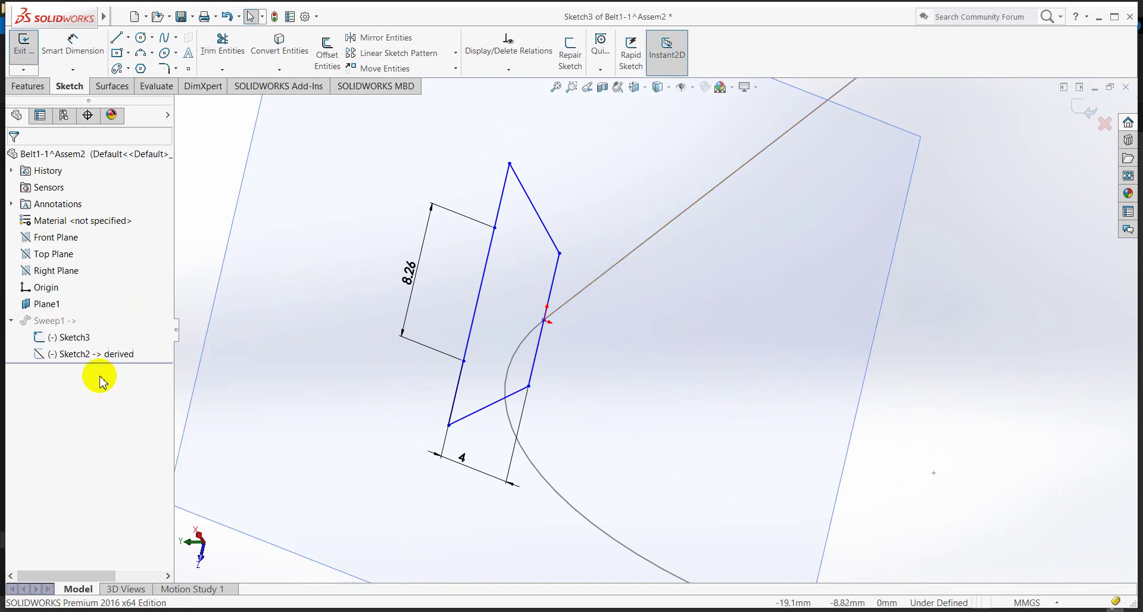
click(1080, 109)
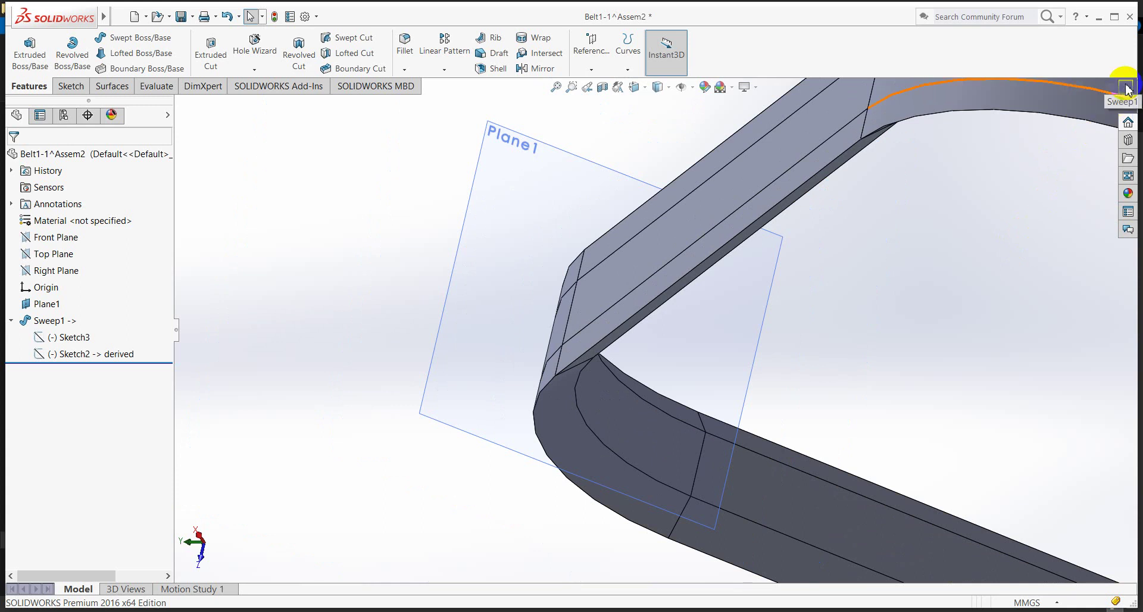
click(1127, 88)
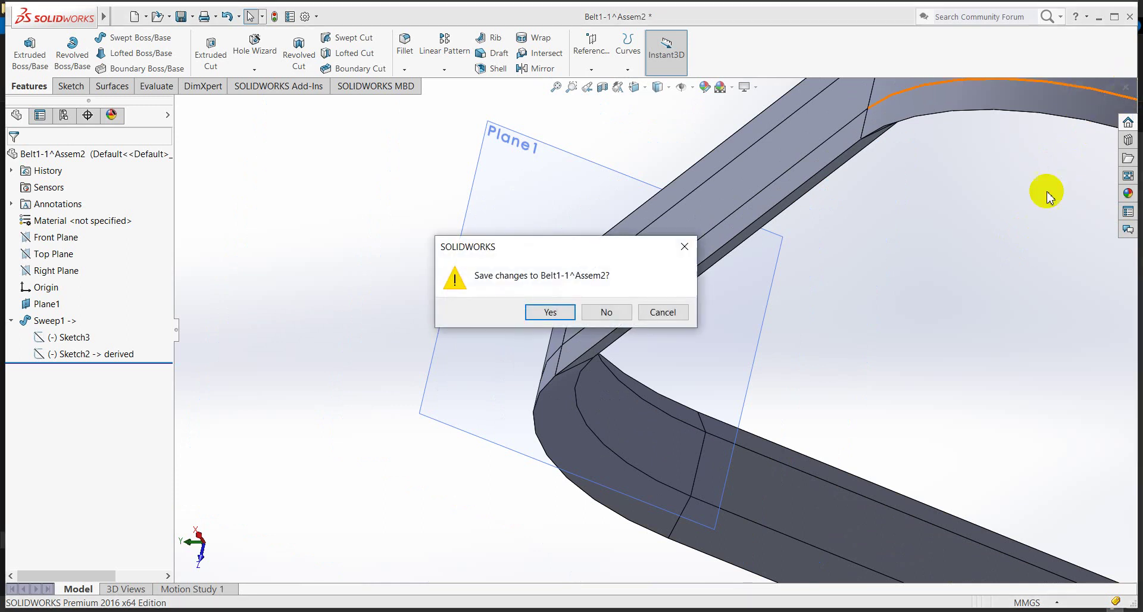
Save Belt1-1^Assem2, then close P2 without saving and discard its changes in the assembly.
click(539, 317)
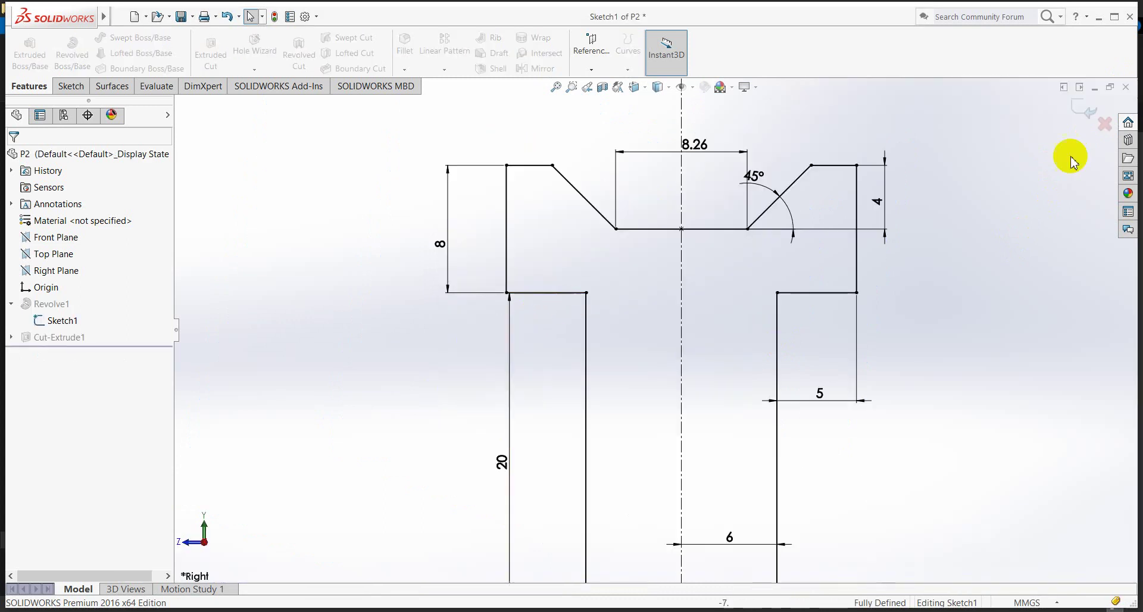
click(1126, 87)
click(630, 312)
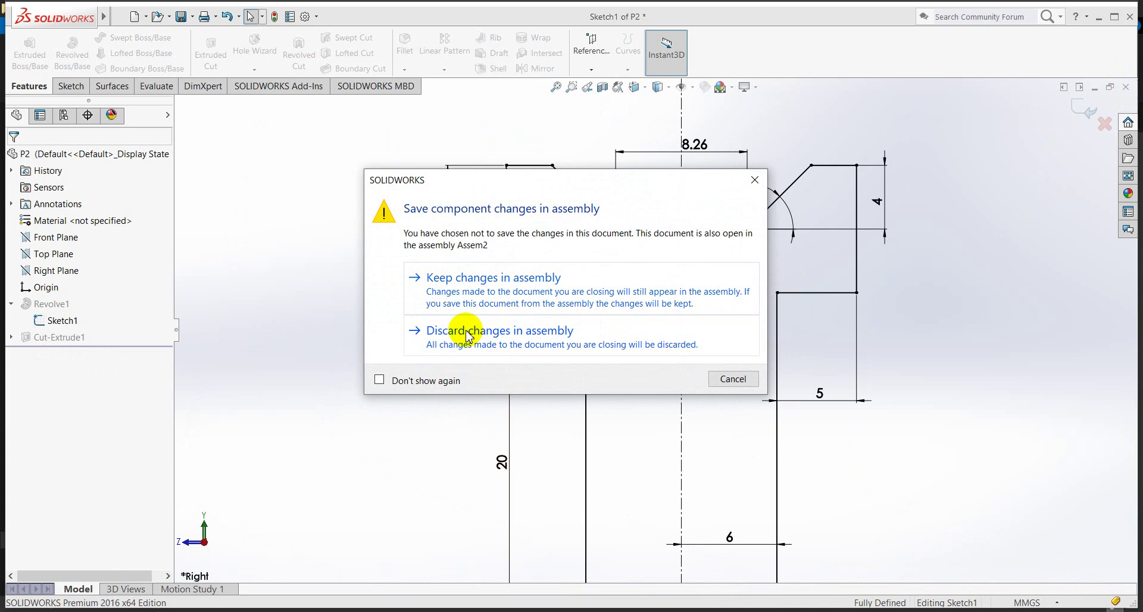
click(467, 335)
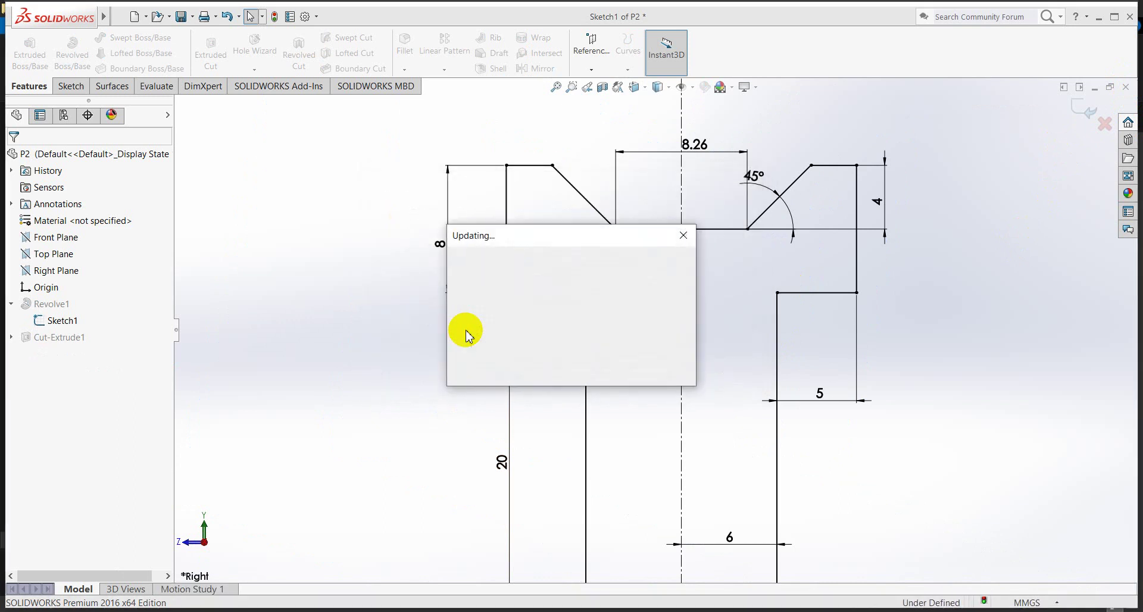
Apply a red appearance to the Base-1@Assem2 component.
scroll(352, 381, down, 3)
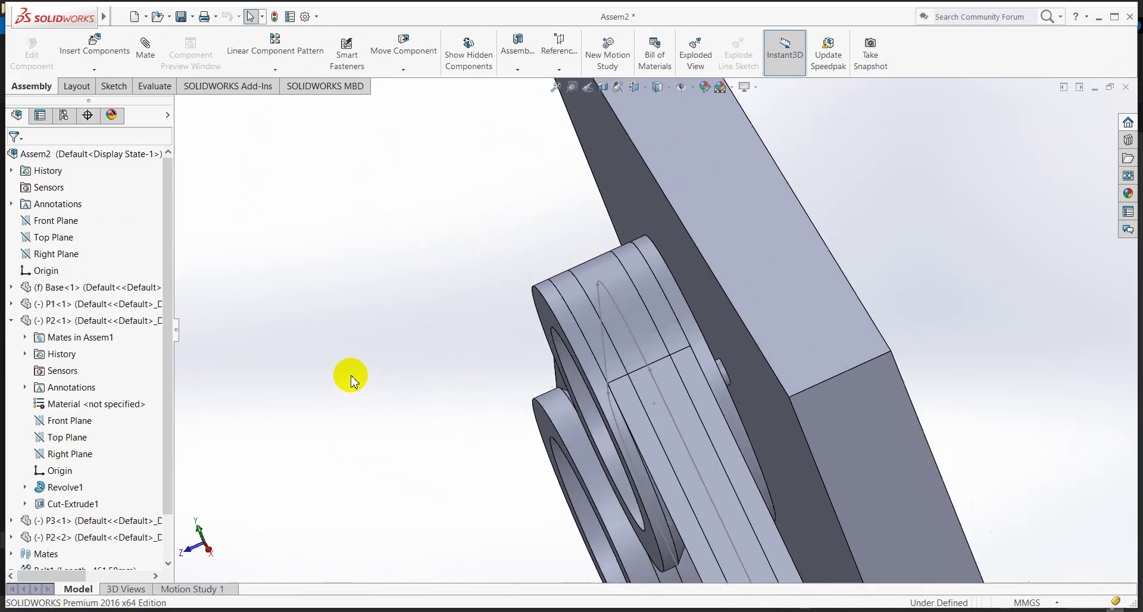
middle_drag(427, 390, 420, 381)
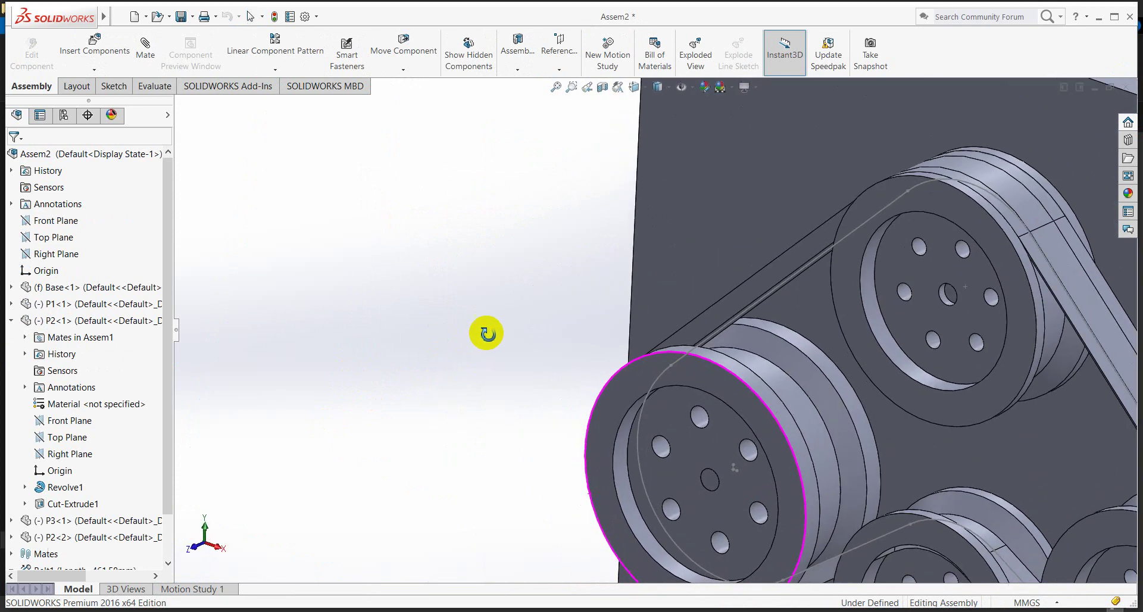
scroll(420, 381, down, 2)
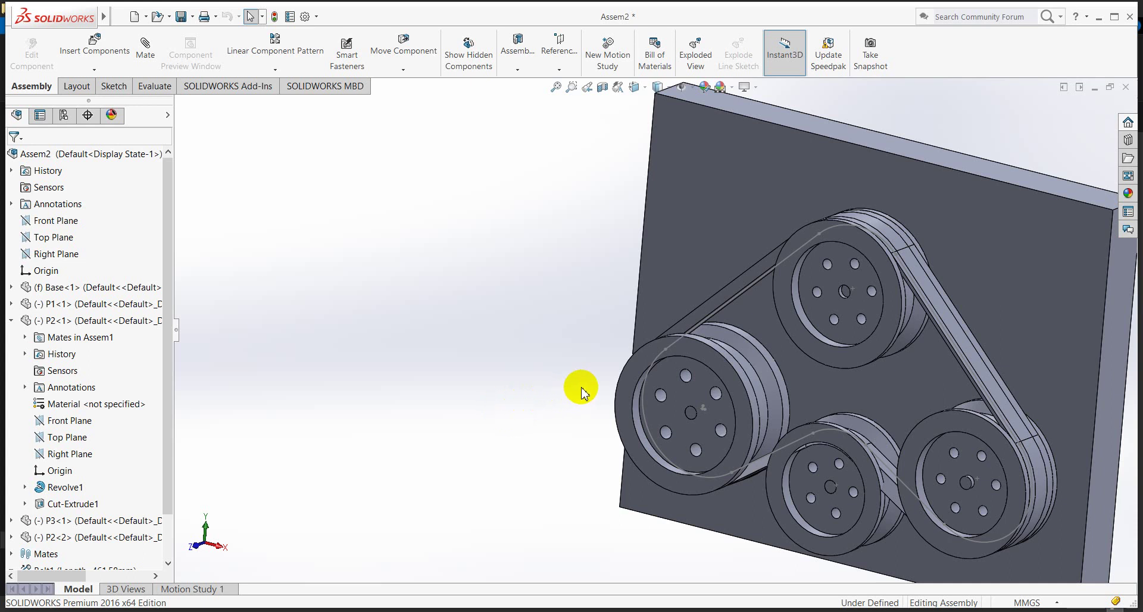
click(941, 421)
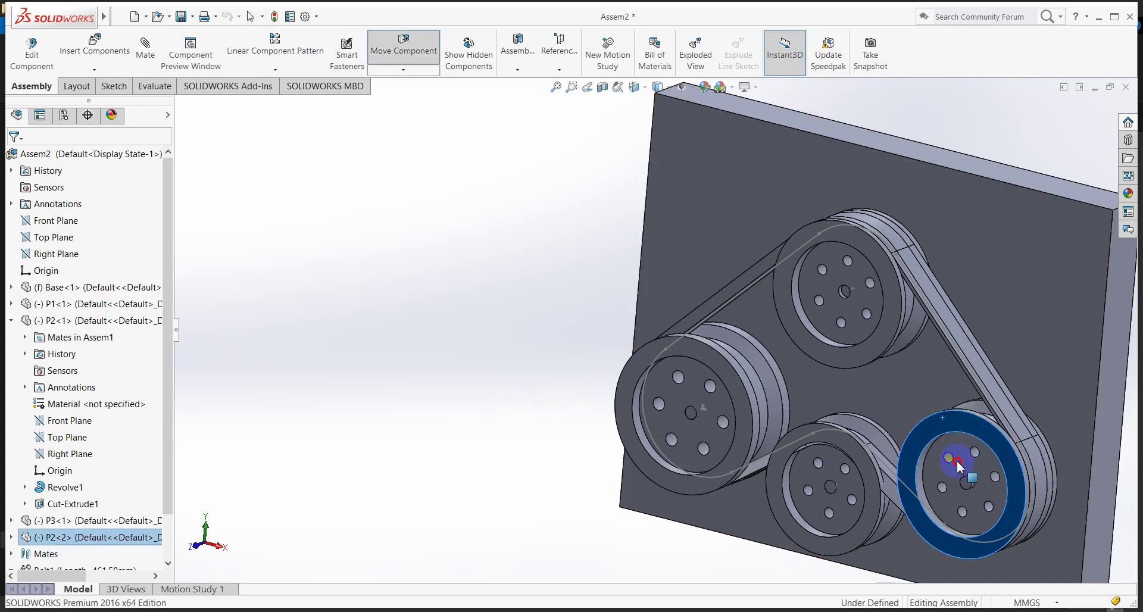
click(735, 227)
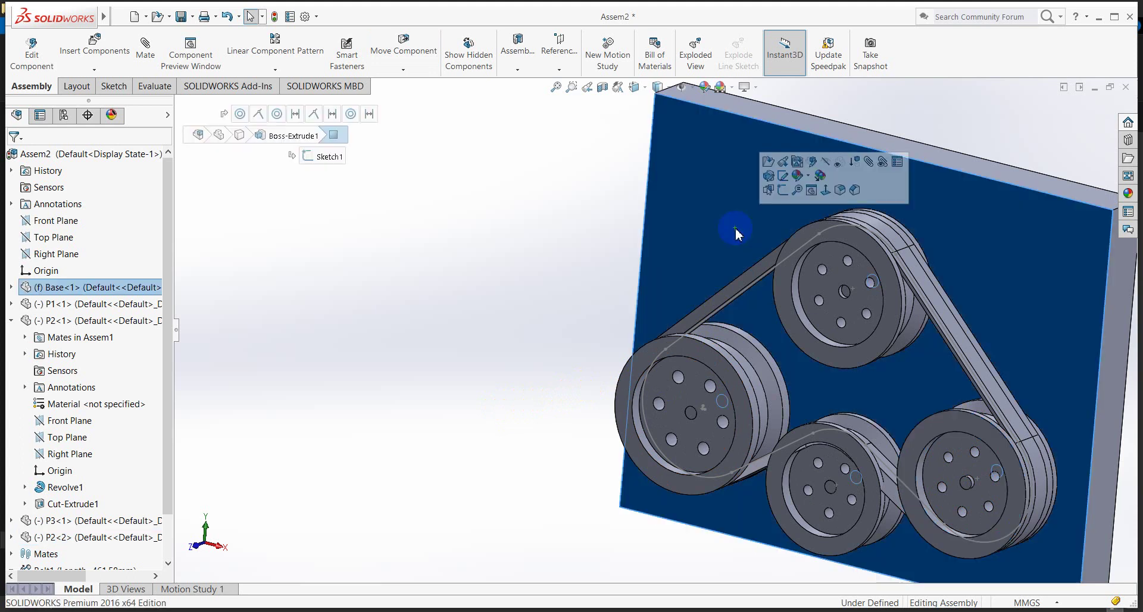
click(811, 182)
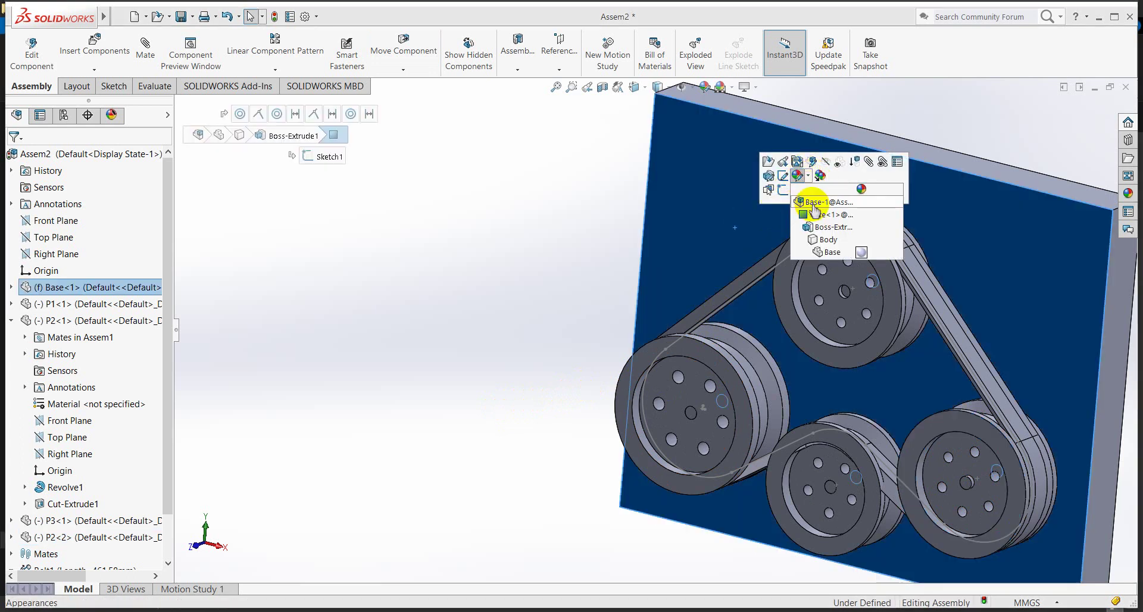
click(815, 204)
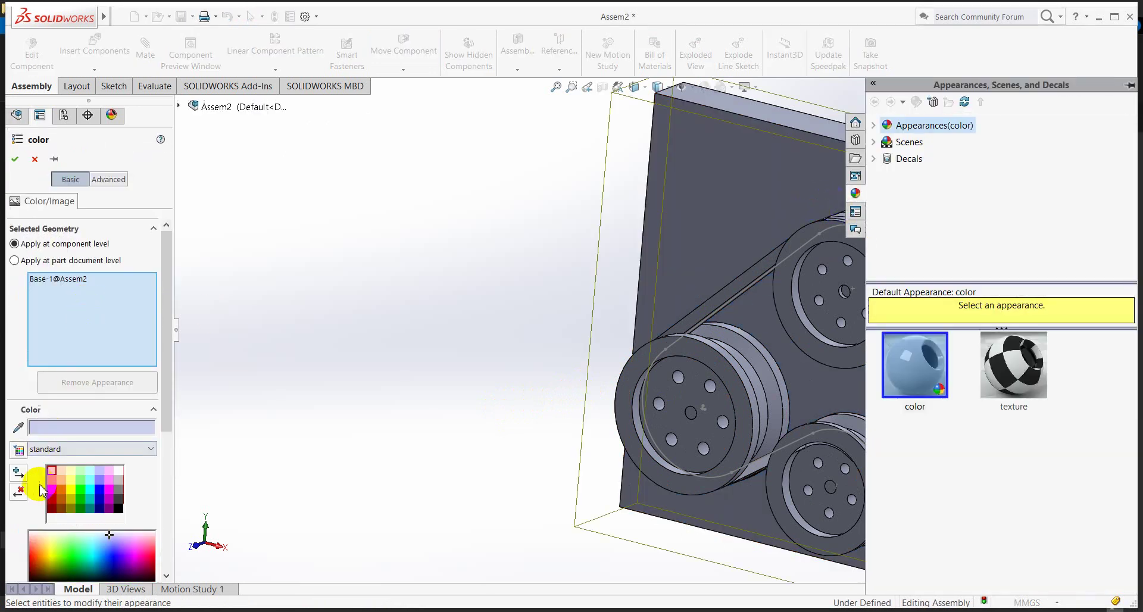
click(52, 480)
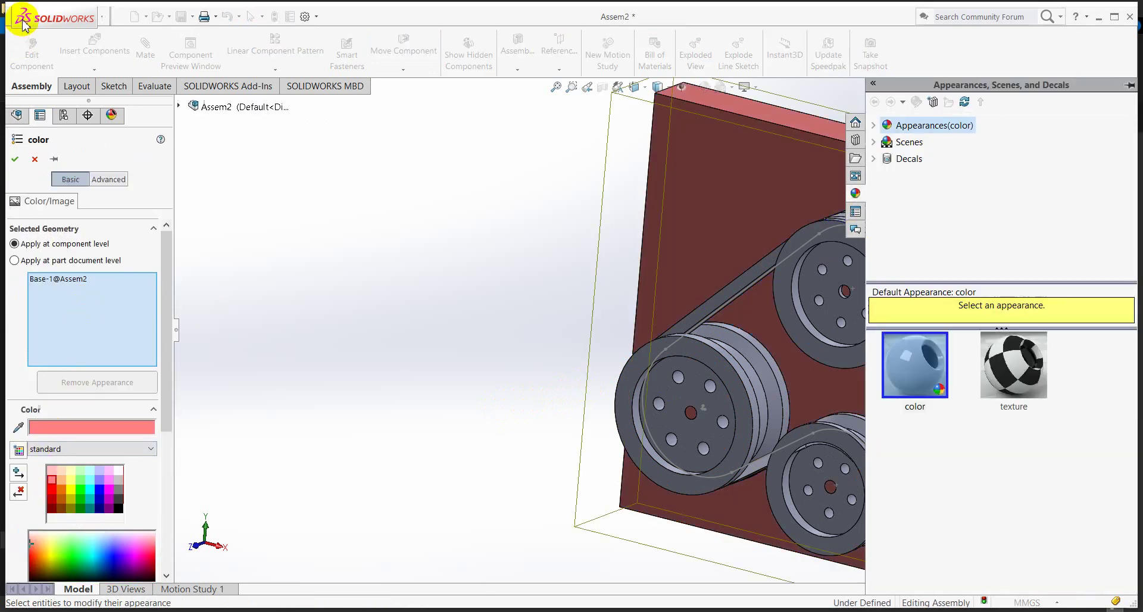
click(15, 160)
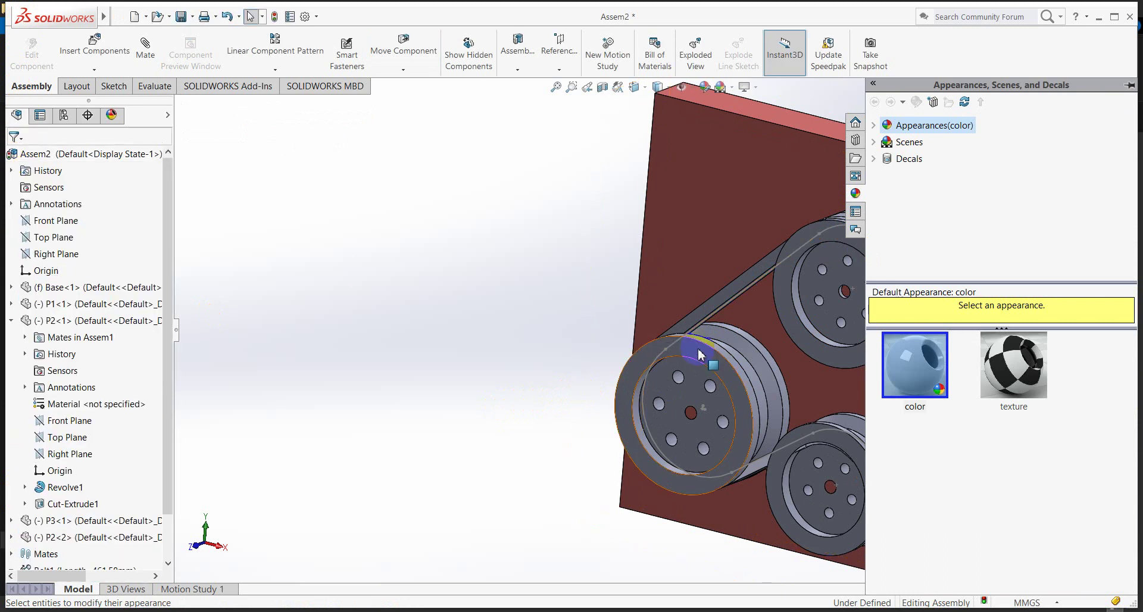
Give the whole front-left pulley P1 a cyan component appearance.
click(699, 353)
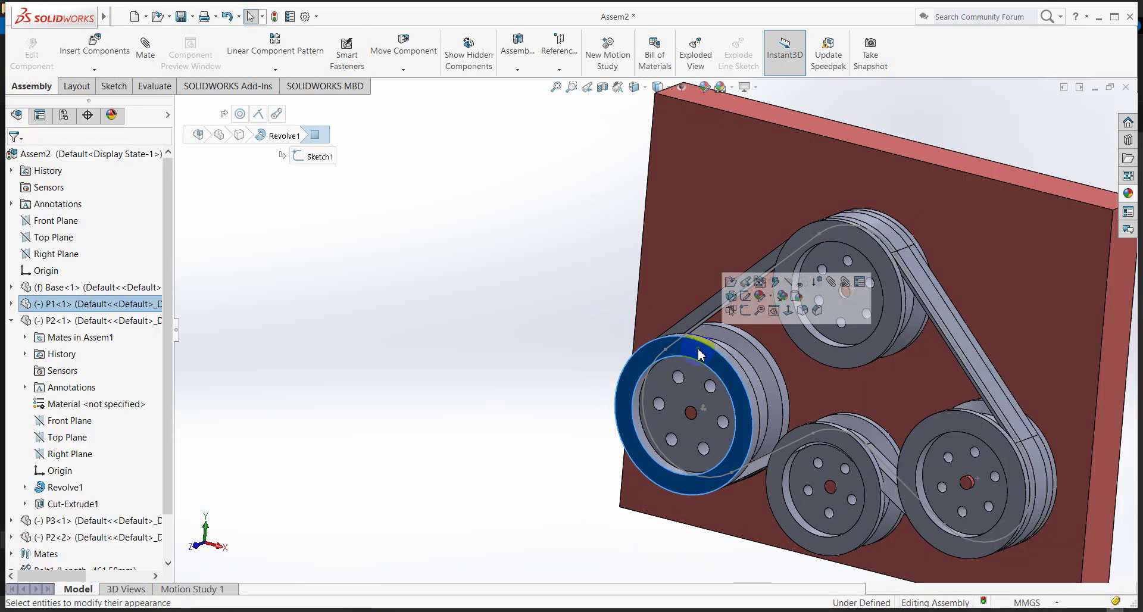
click(761, 300)
click(777, 325)
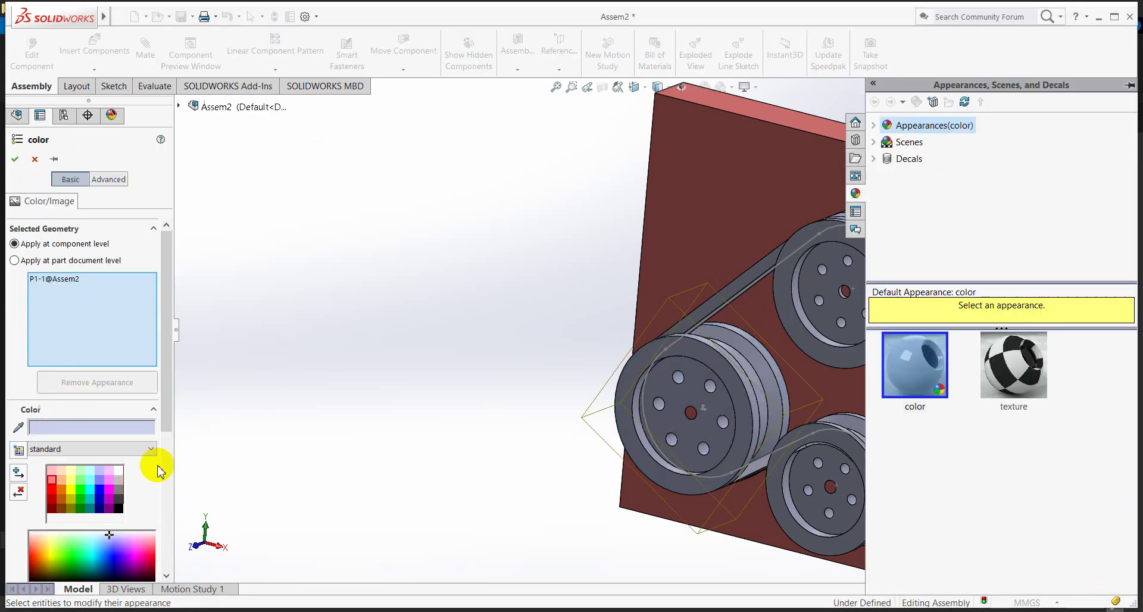
click(94, 494)
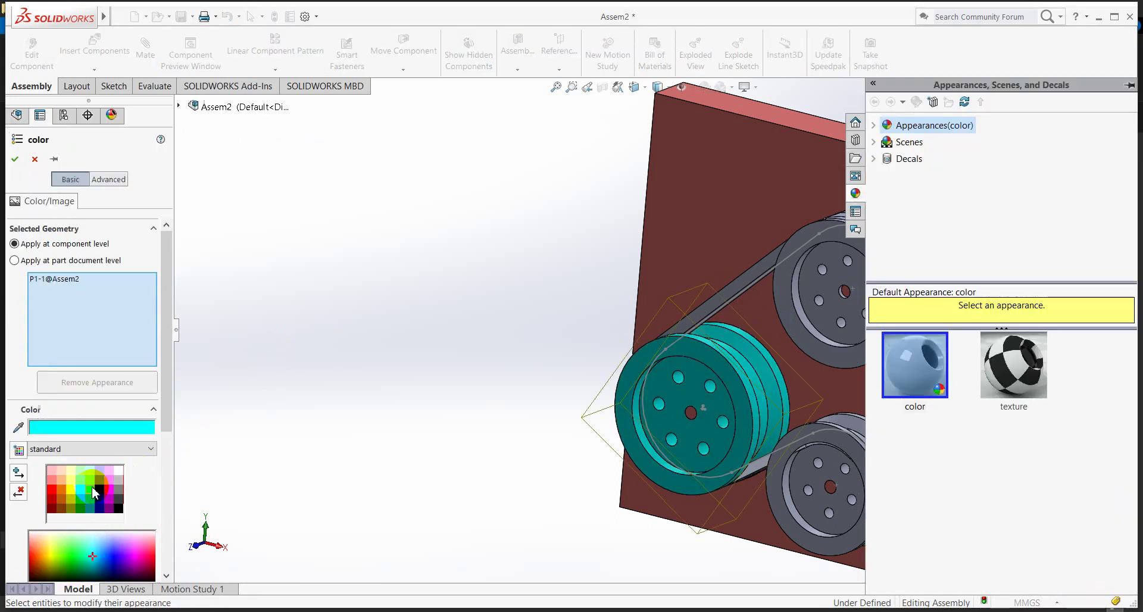
click(15, 159)
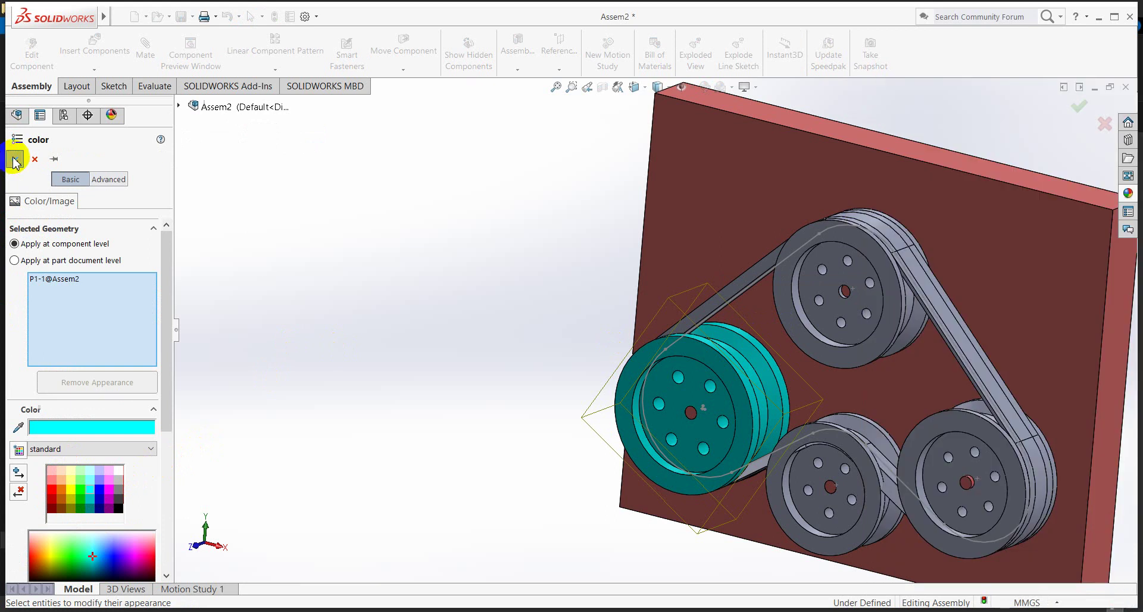
Give the upper pulley component P2-1 a yellow appearance.
click(792, 323)
click(853, 266)
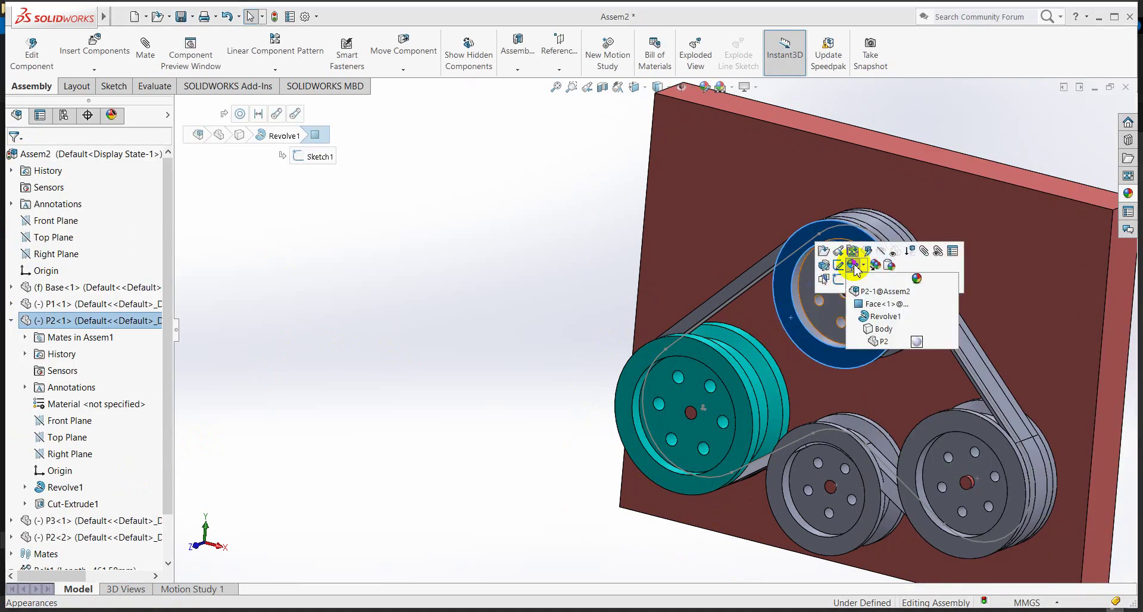
click(870, 292)
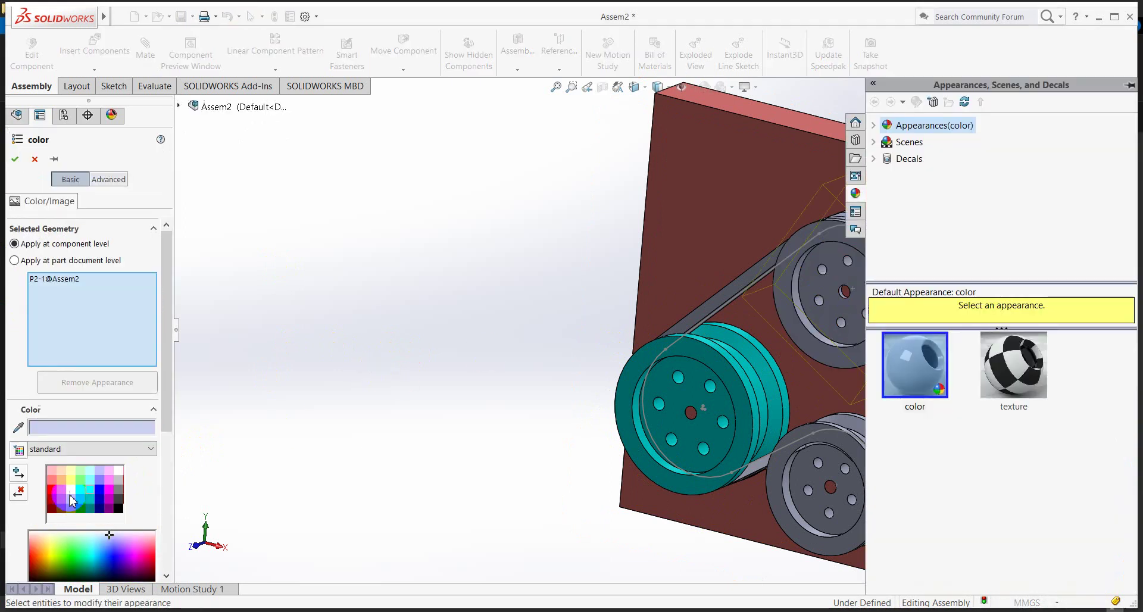
click(70, 491)
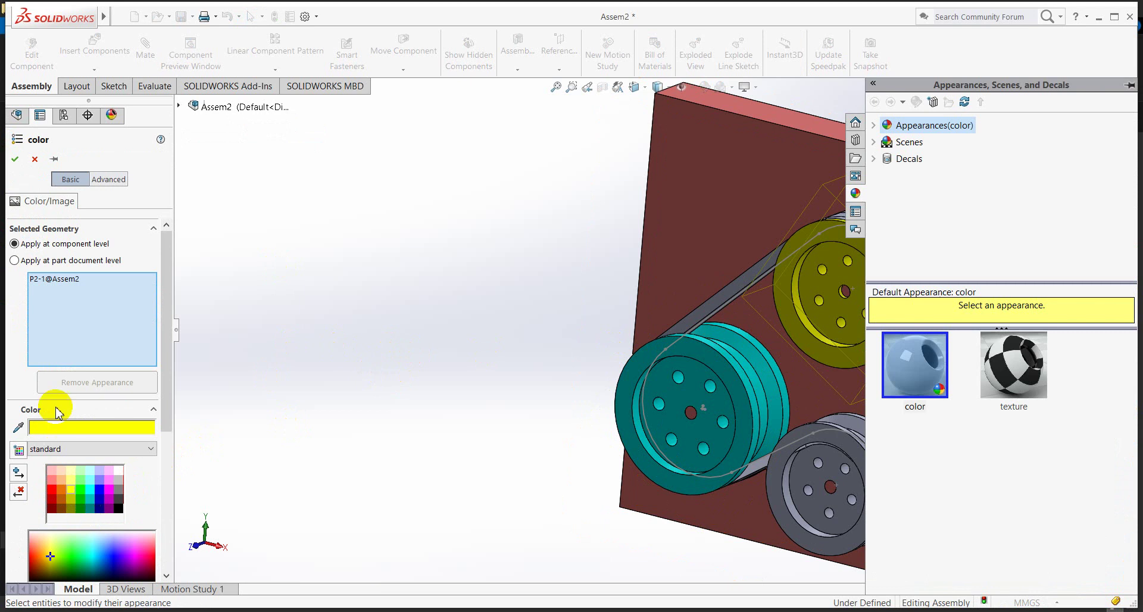
click(14, 159)
click(419, 347)
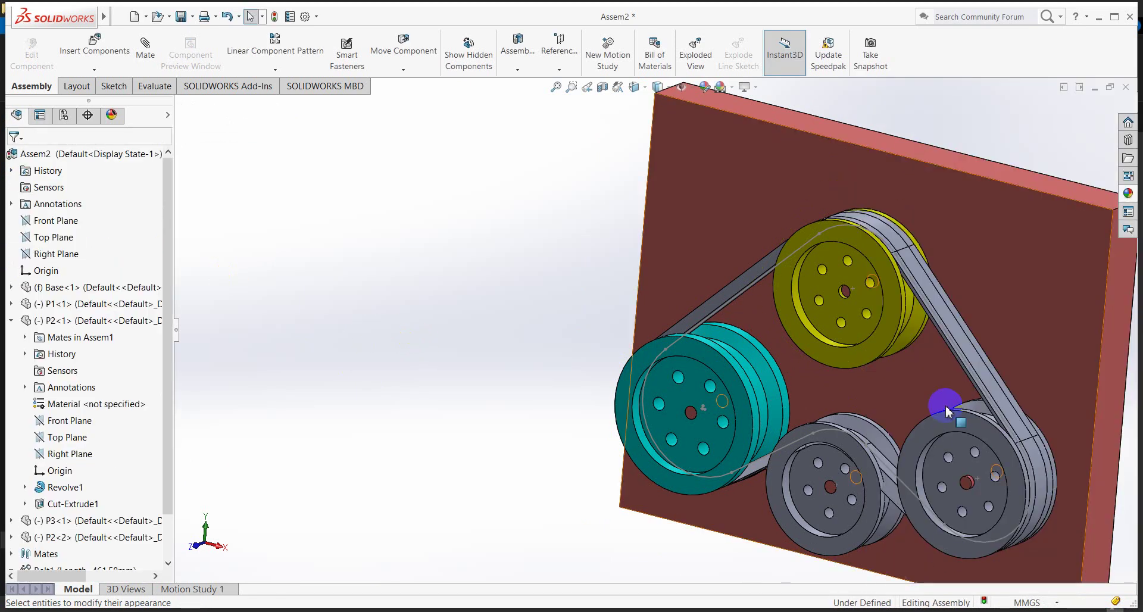
Apply a blue-violet appearance to the whole Belt1 component.
scroll(782, 336, down, 2)
scroll(768, 346, down, 2)
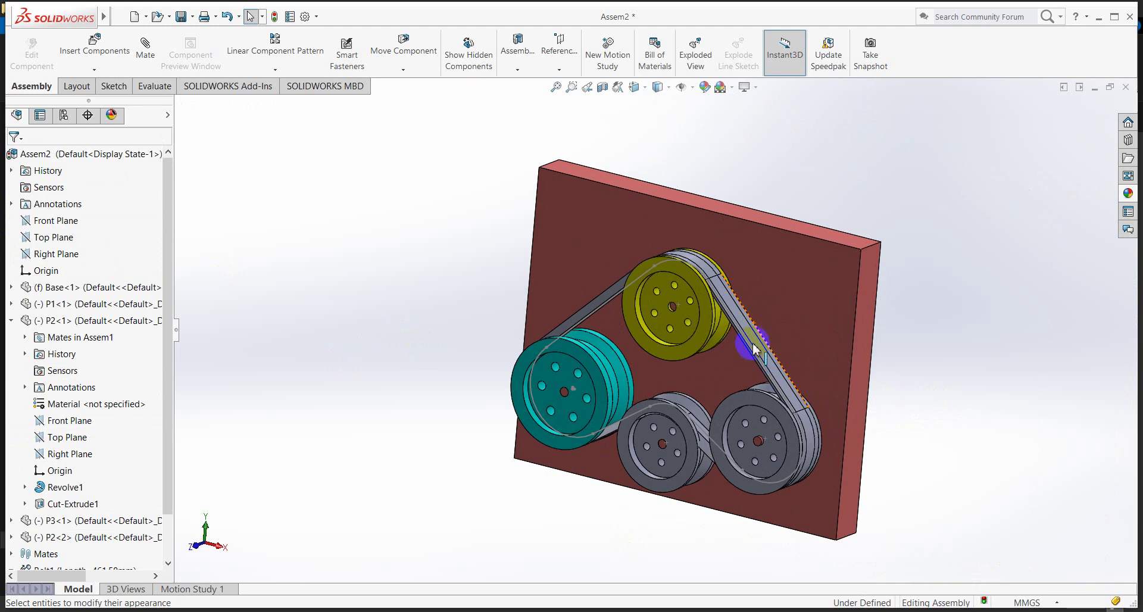
click(755, 348)
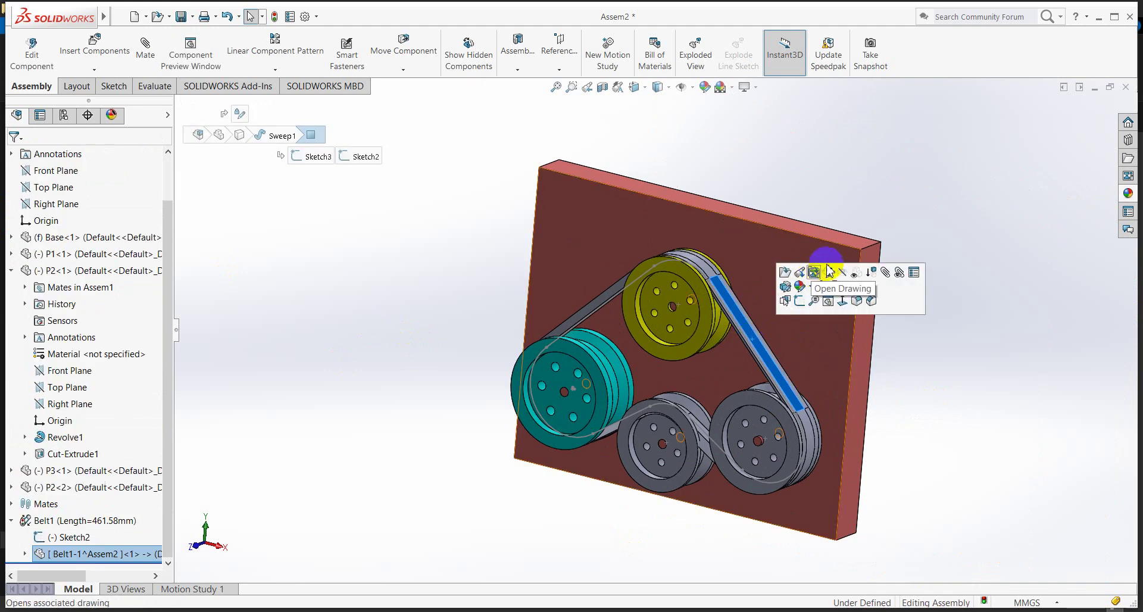
click(804, 290)
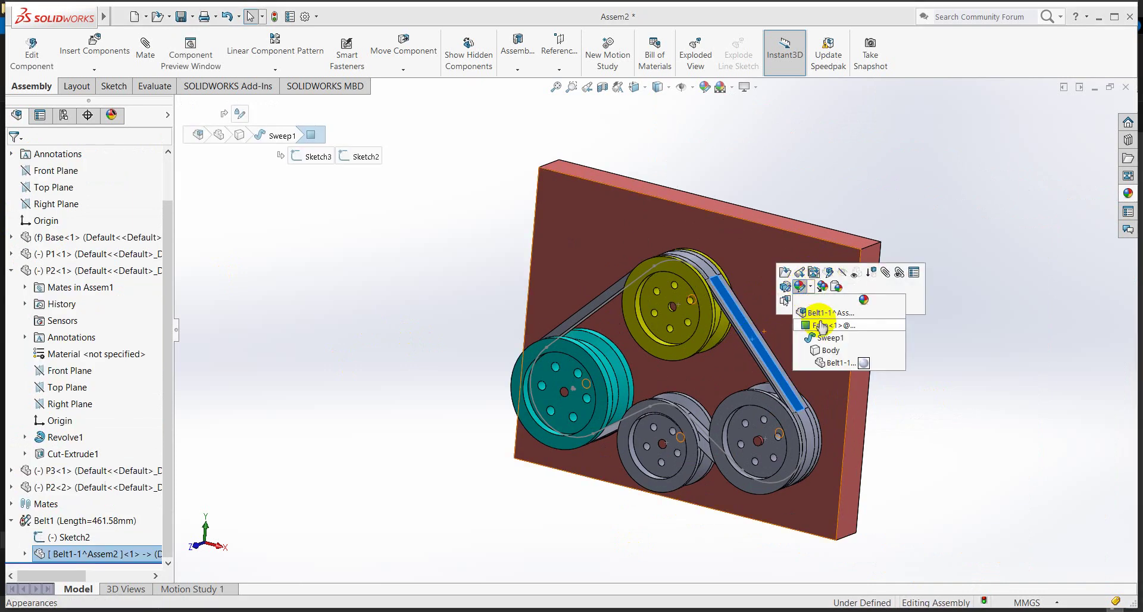
click(820, 312)
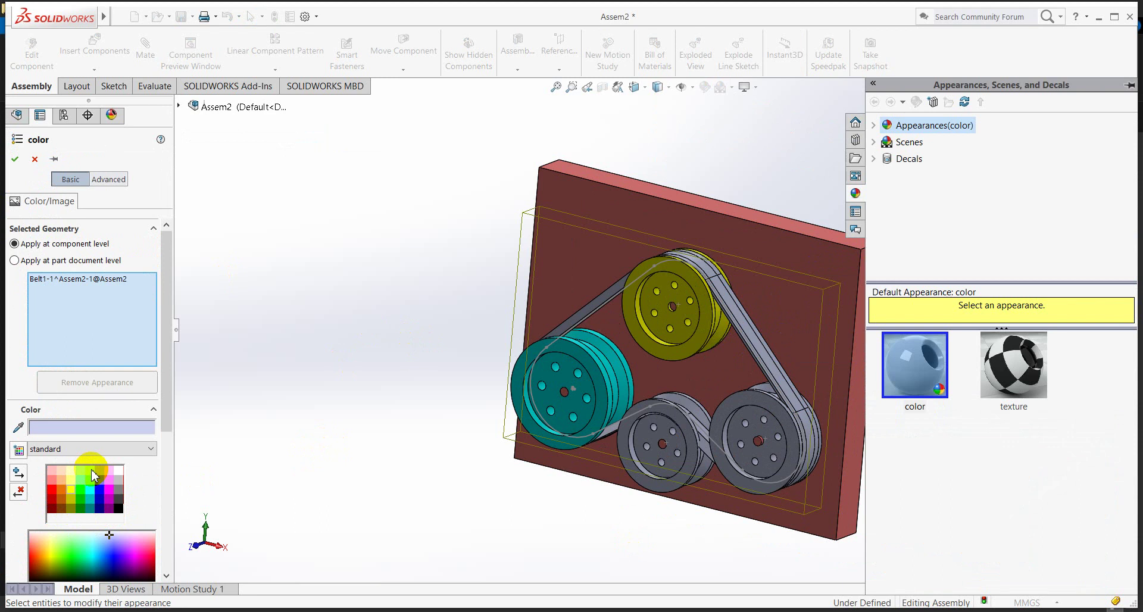
click(101, 479)
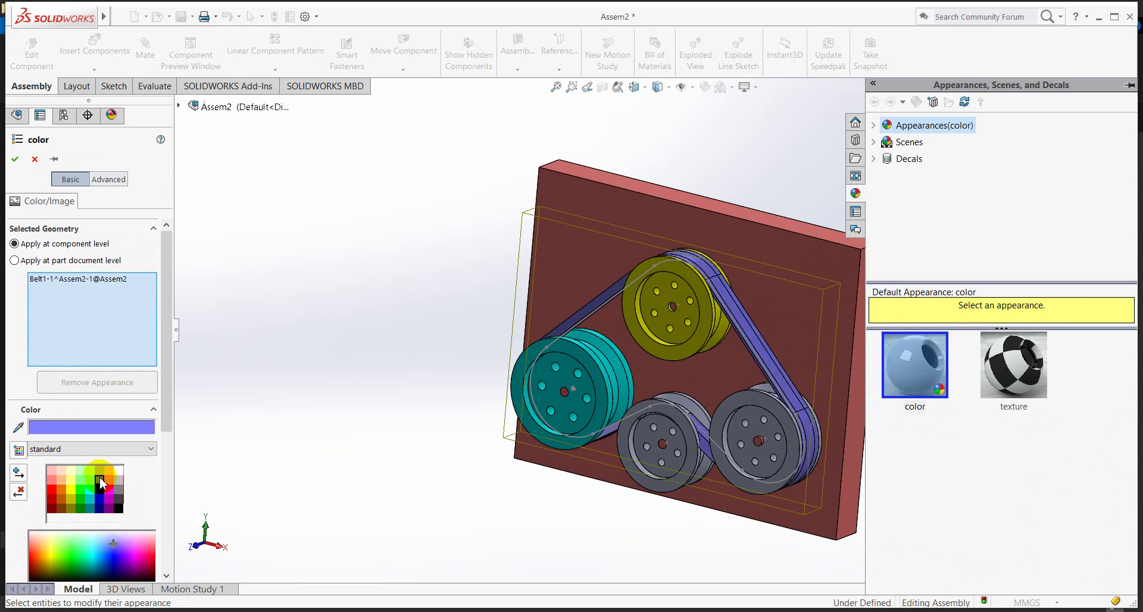
click(15, 159)
click(191, 237)
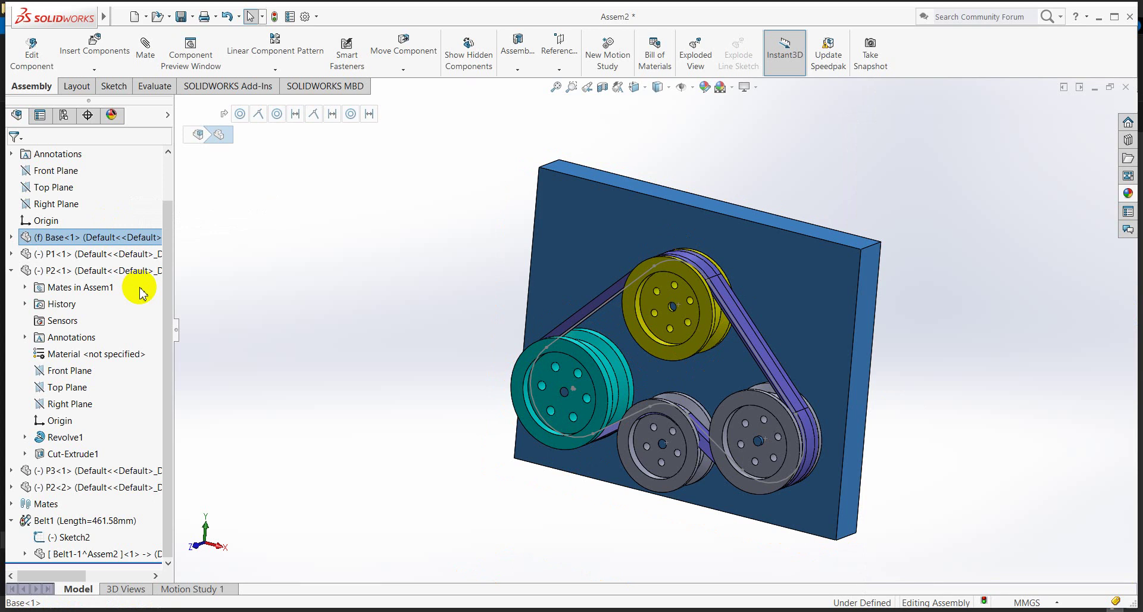
click(345, 281)
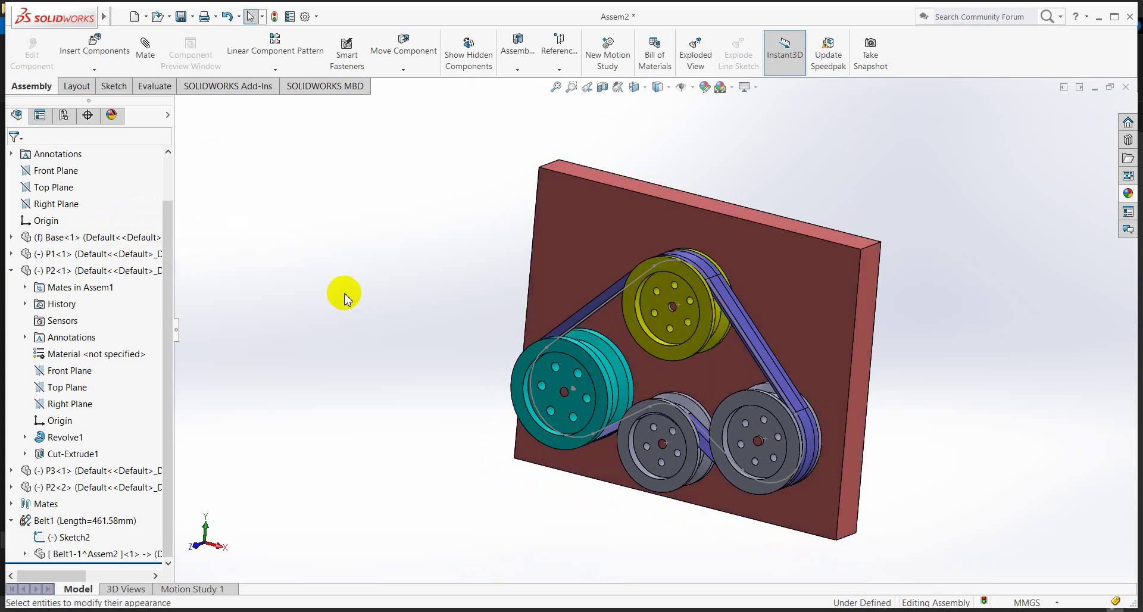
mouse_move(1022, 301)
middle_down()
mouse_move(973, 351)
mouse_move(1009, 311)
middle_up()
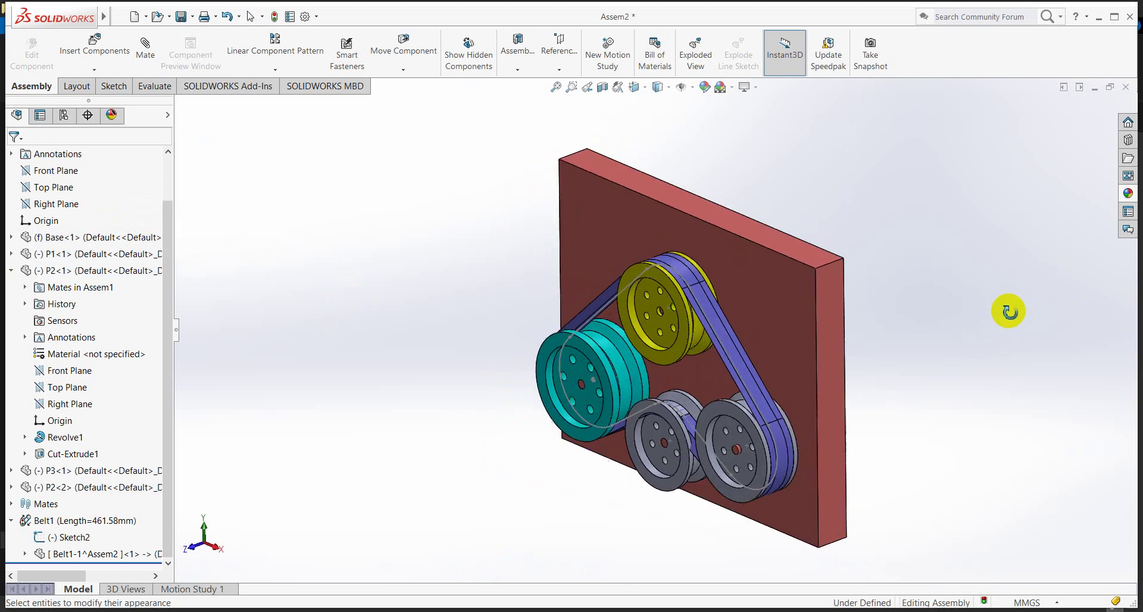
scroll(755, 425, down, 4)
scroll(768, 393, down, 1)
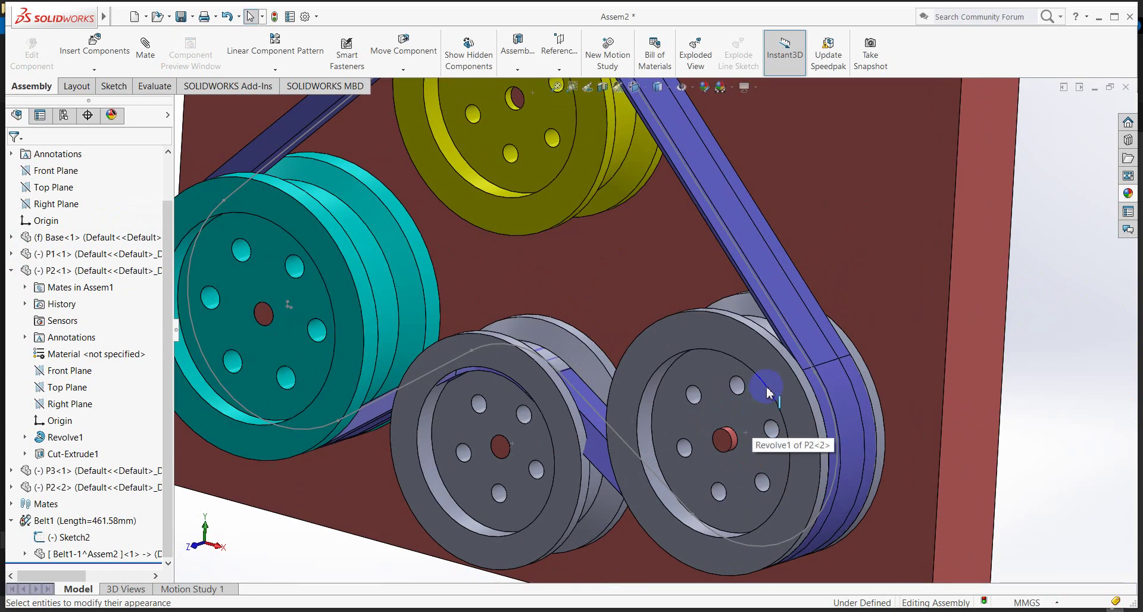
drag(766, 392, 771, 406)
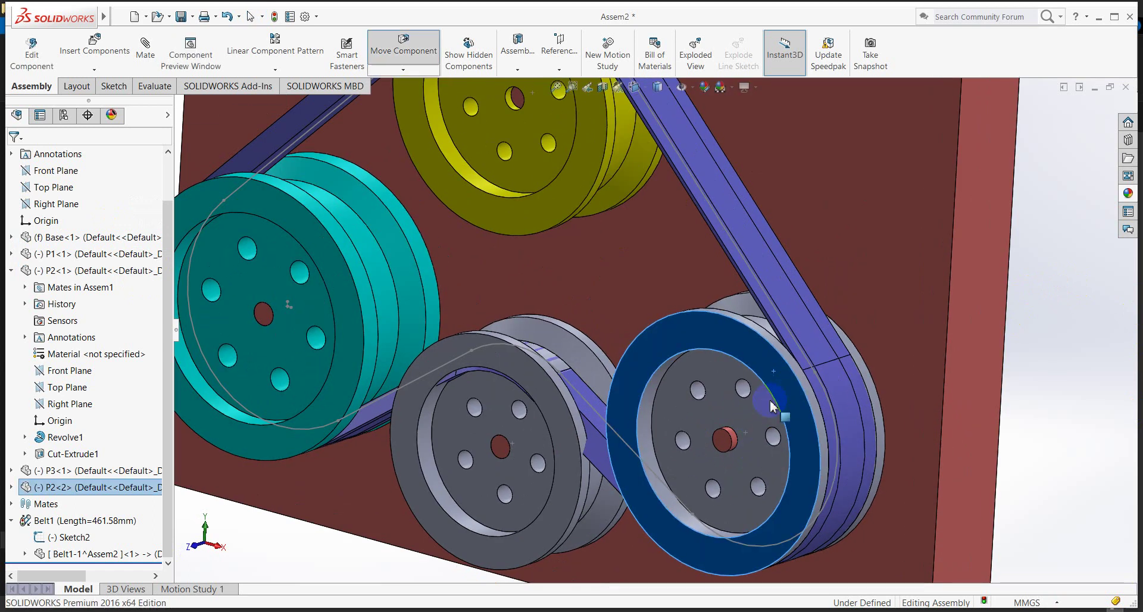
scroll(771, 406, up, 5)
mouse_move(340, 347)
middle_down()
mouse_move(319, 324)
mouse_move(360, 326)
middle_up()
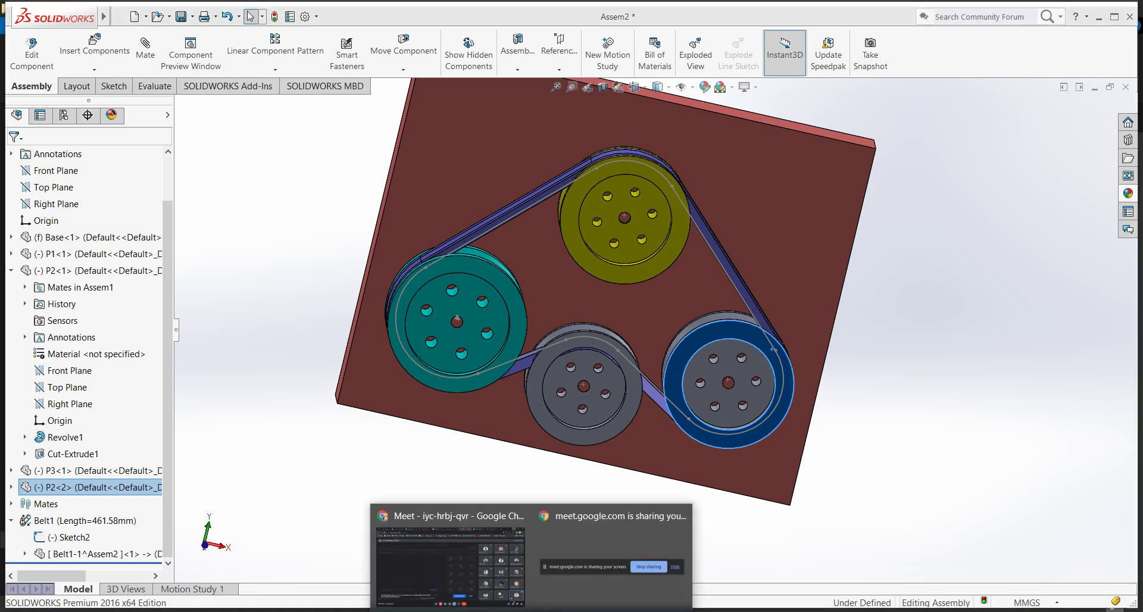
click(409, 548)
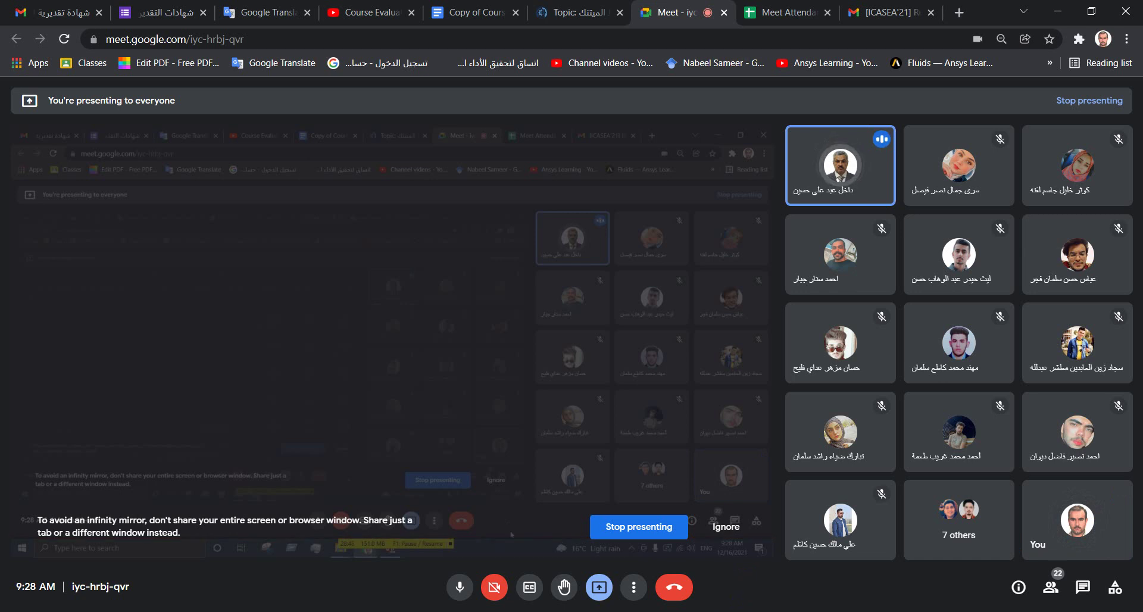
mouse_move(506, 515)
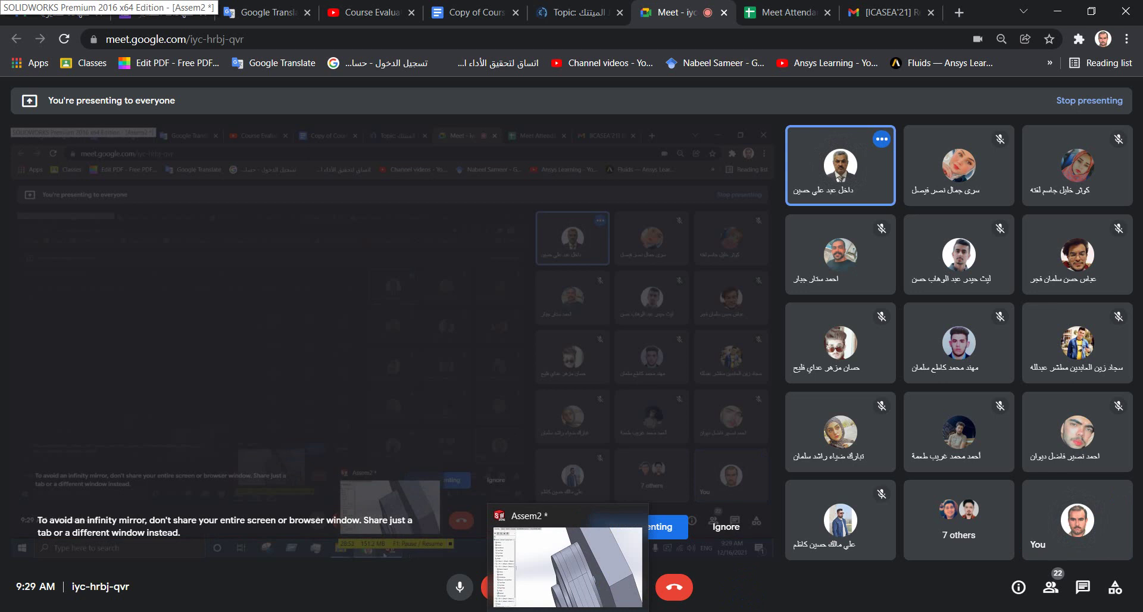
click(568, 566)
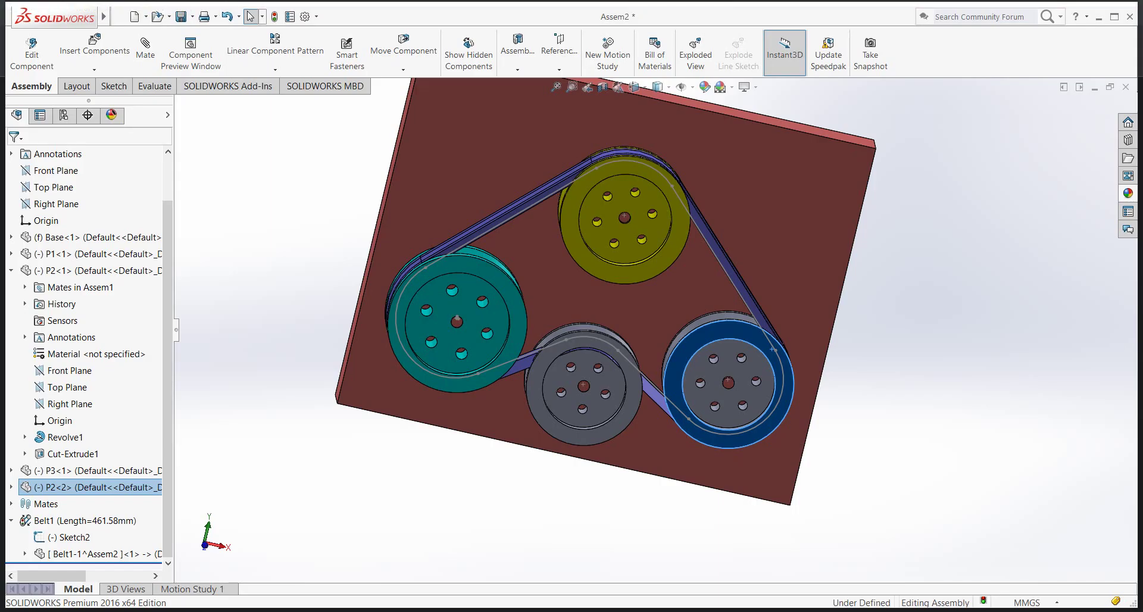
mouse_move(890, 345)
middle_down()
mouse_move(785, 398)
mouse_move(781, 428)
mouse_move(847, 352)
middle_up()
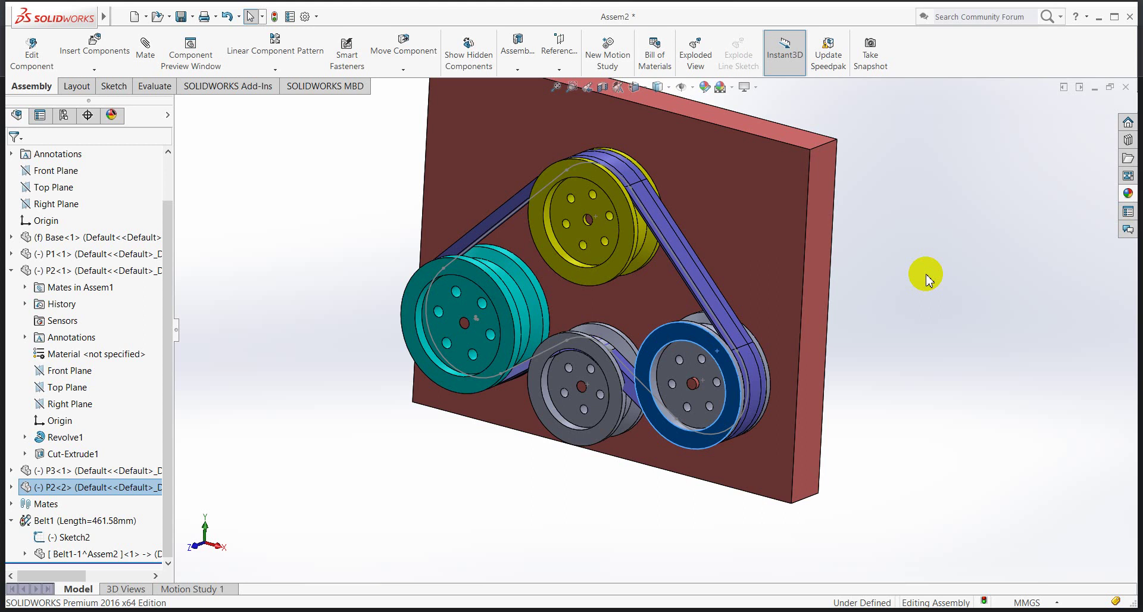
key(z)
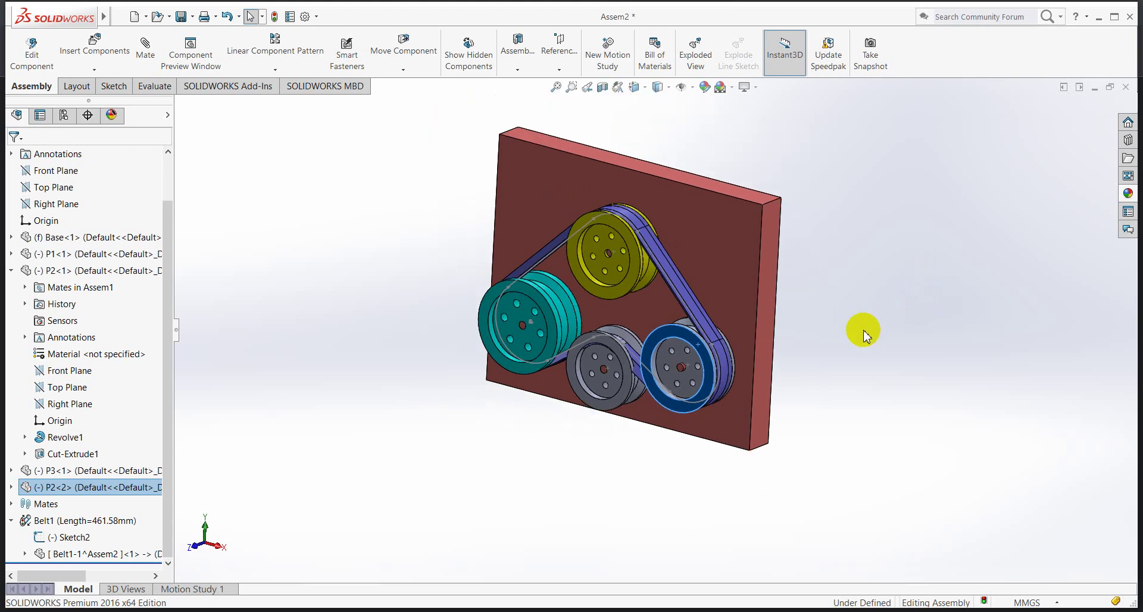
click(445, 272)
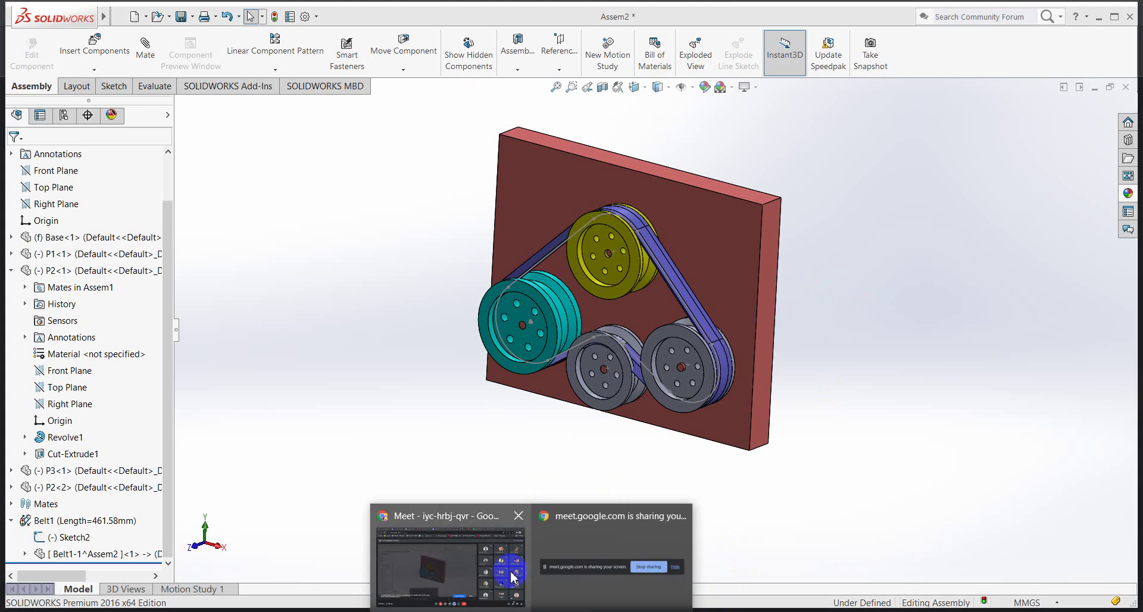
Check the Meet Attendance 12/16/2021 sheet against the call's People list, then close the list.
click(524, 572)
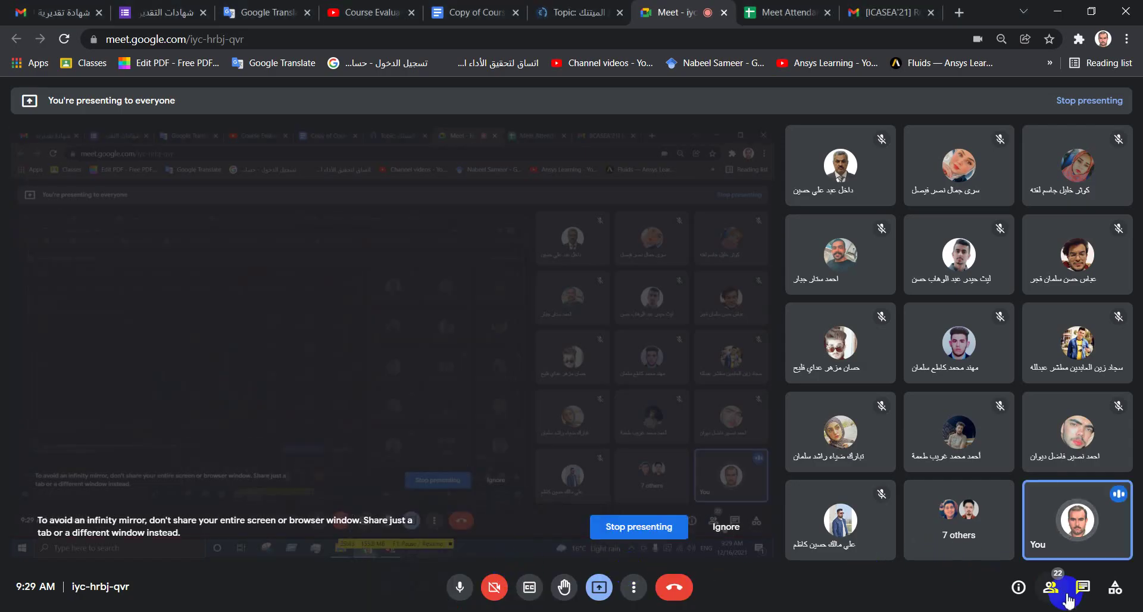
click(1051, 587)
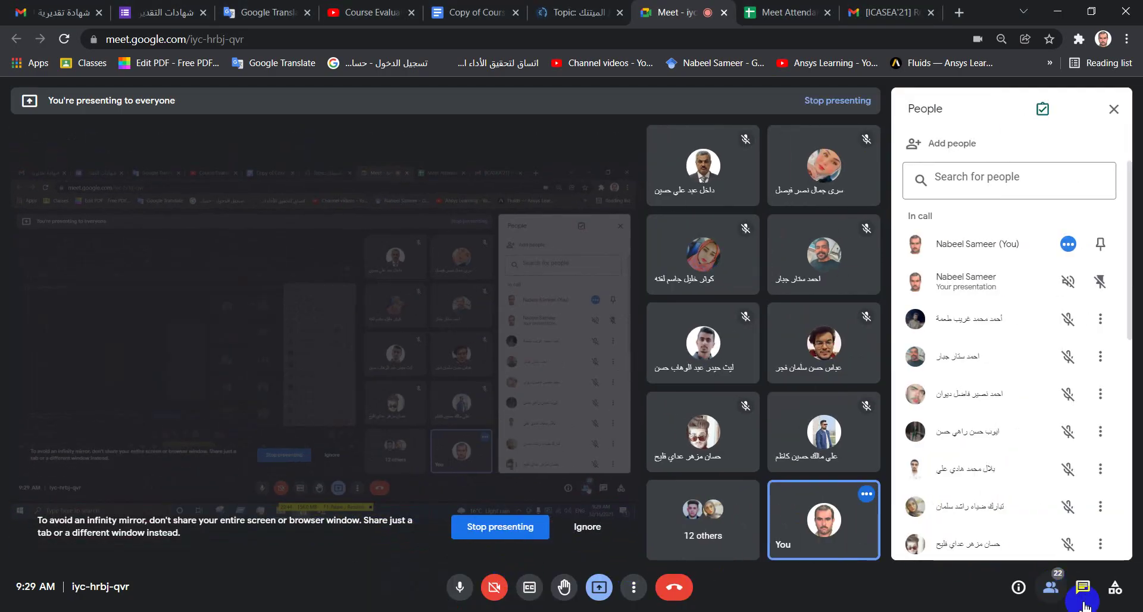
click(784, 16)
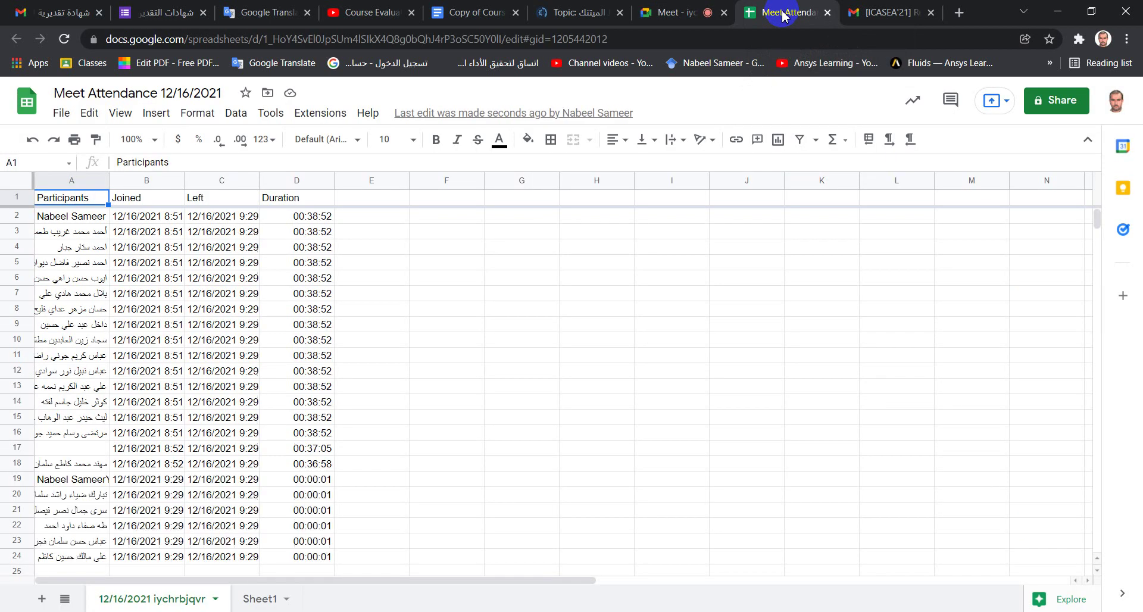
scroll(450, 402, down, 4)
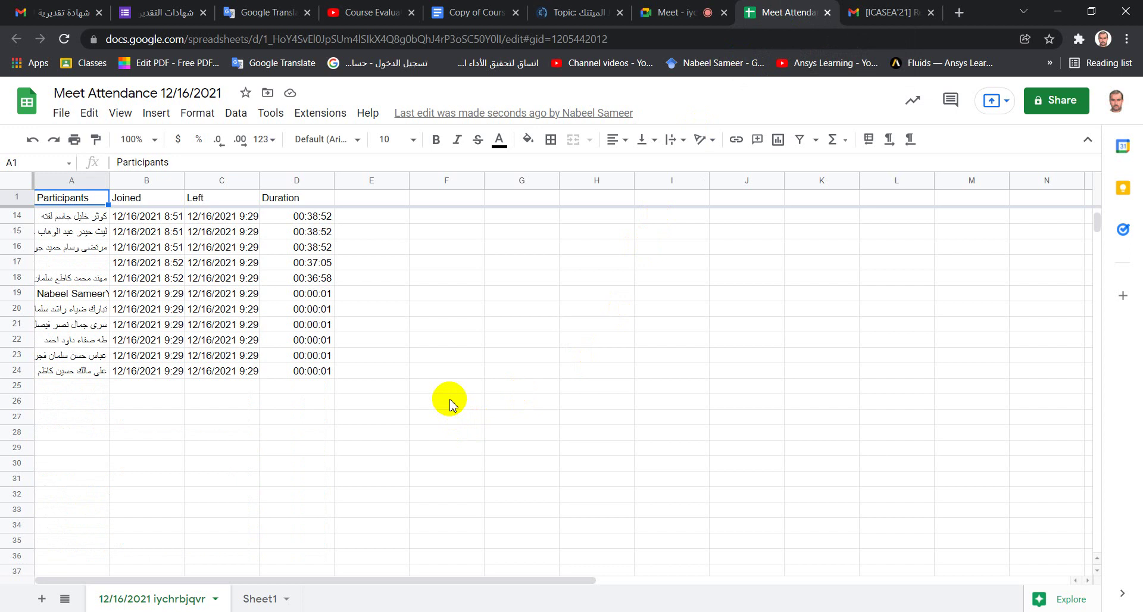
scroll(449, 403, up, 4)
click(668, 13)
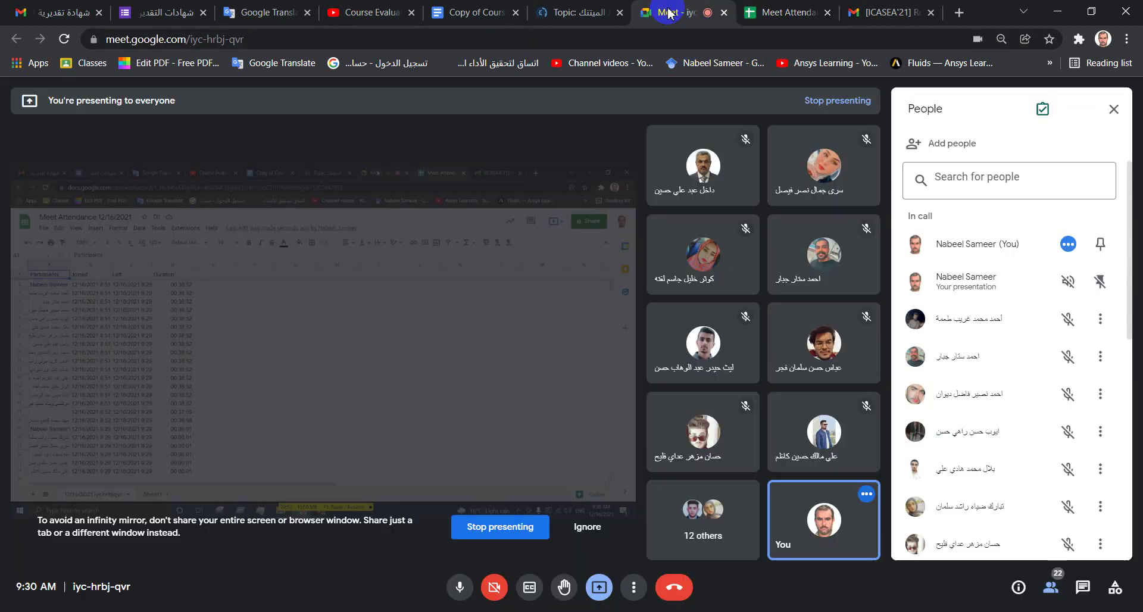
click(1114, 109)
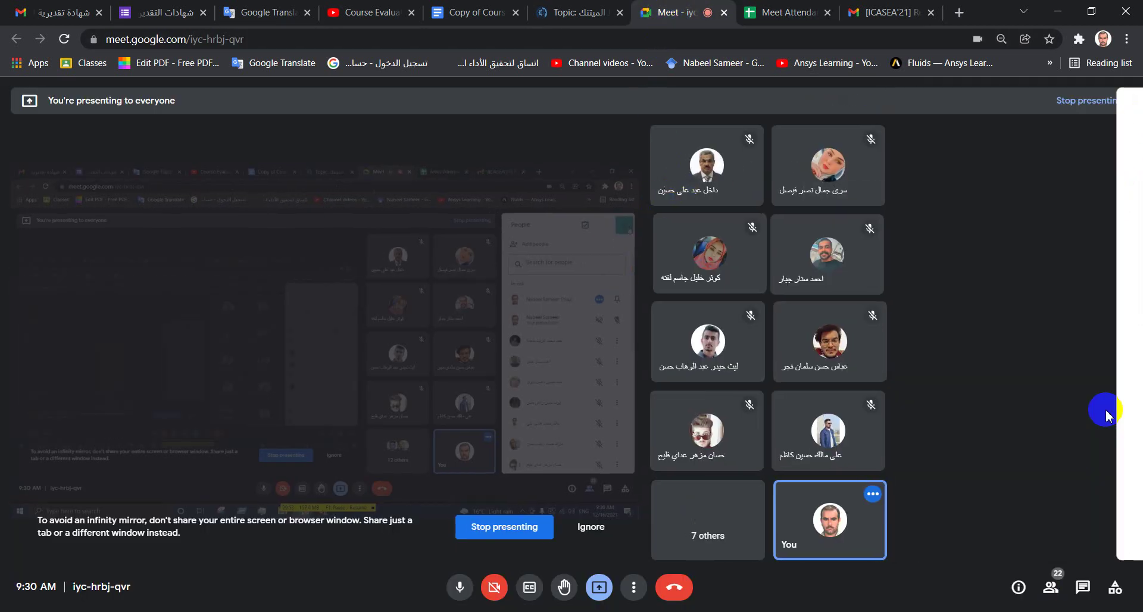